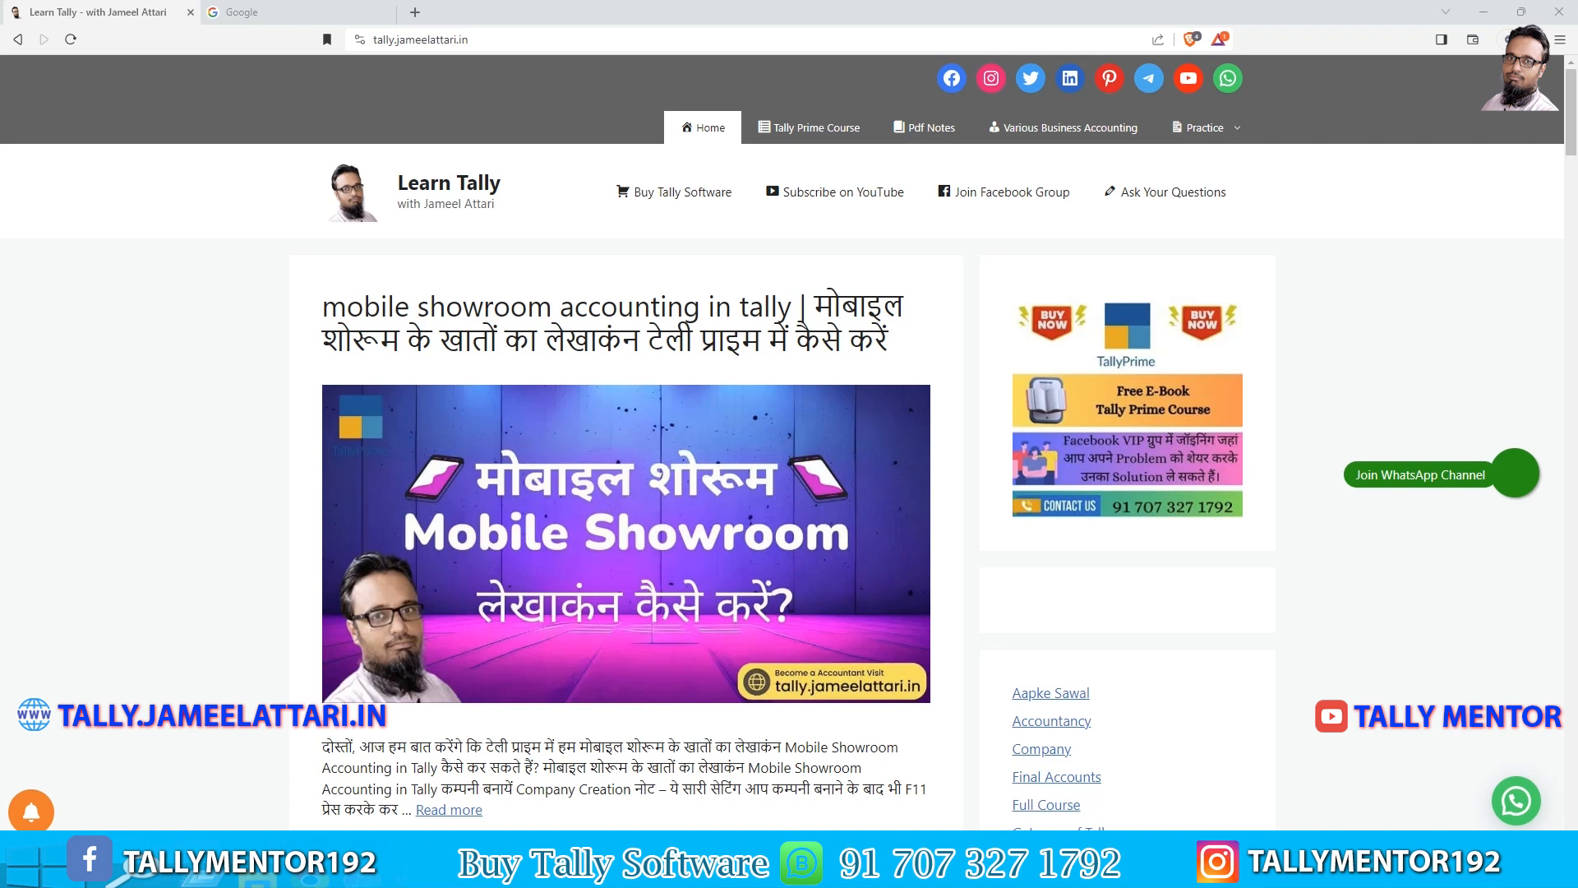
# Search Google in the browser for "mobile showroom accounting" plus the author's name and open the article on mobile showroom accounting in Tally.
pyautogui.hotkey('alt', 'Tab')
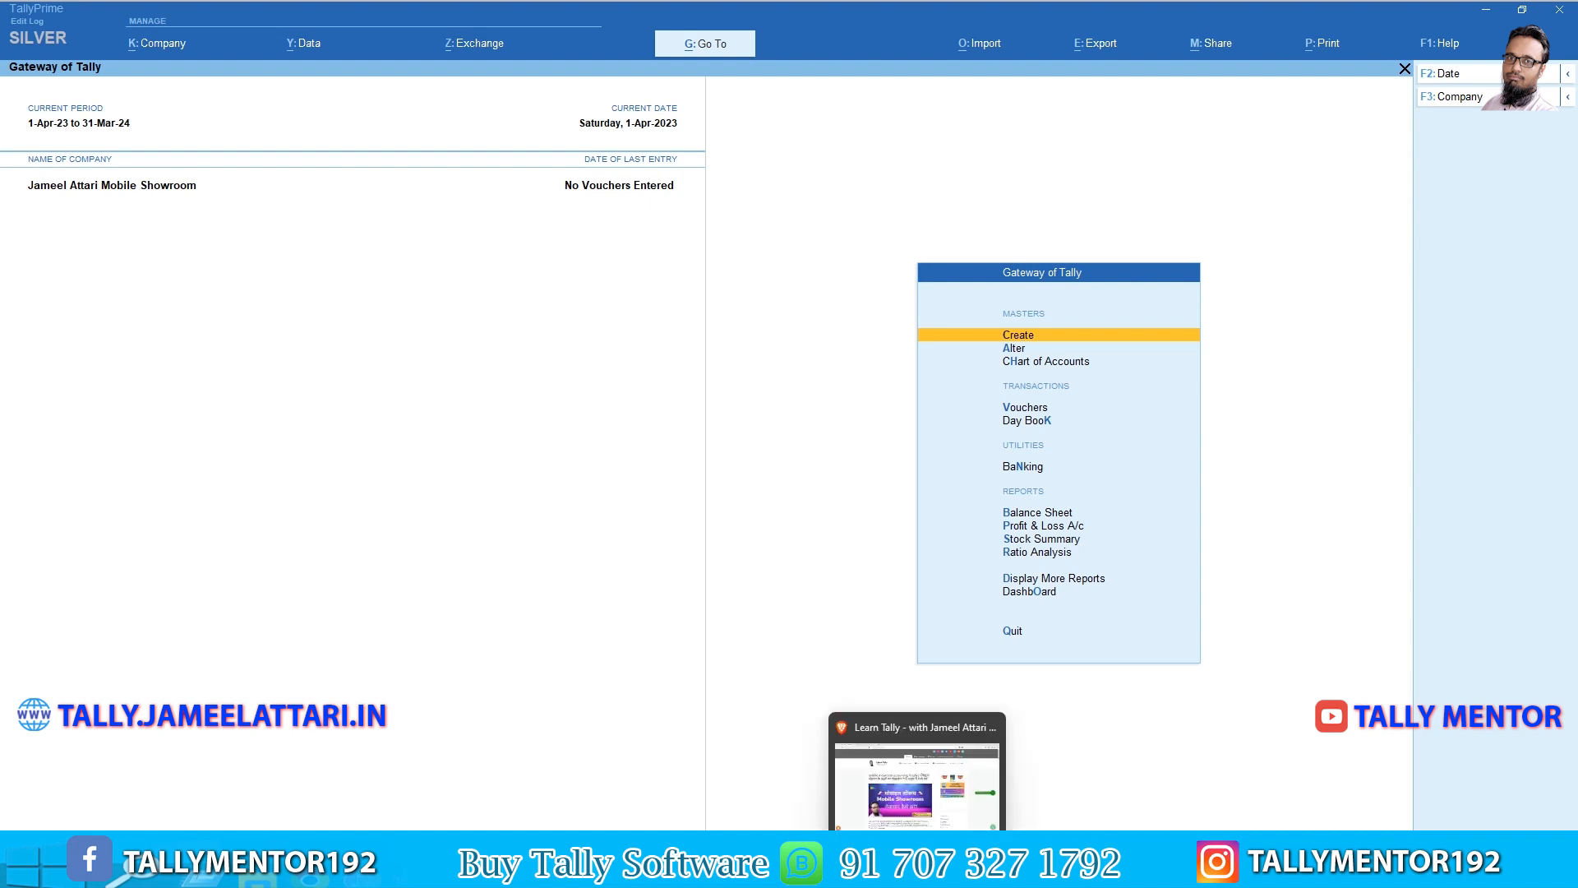
pyautogui.click(919, 868)
pyautogui.click(268, 16)
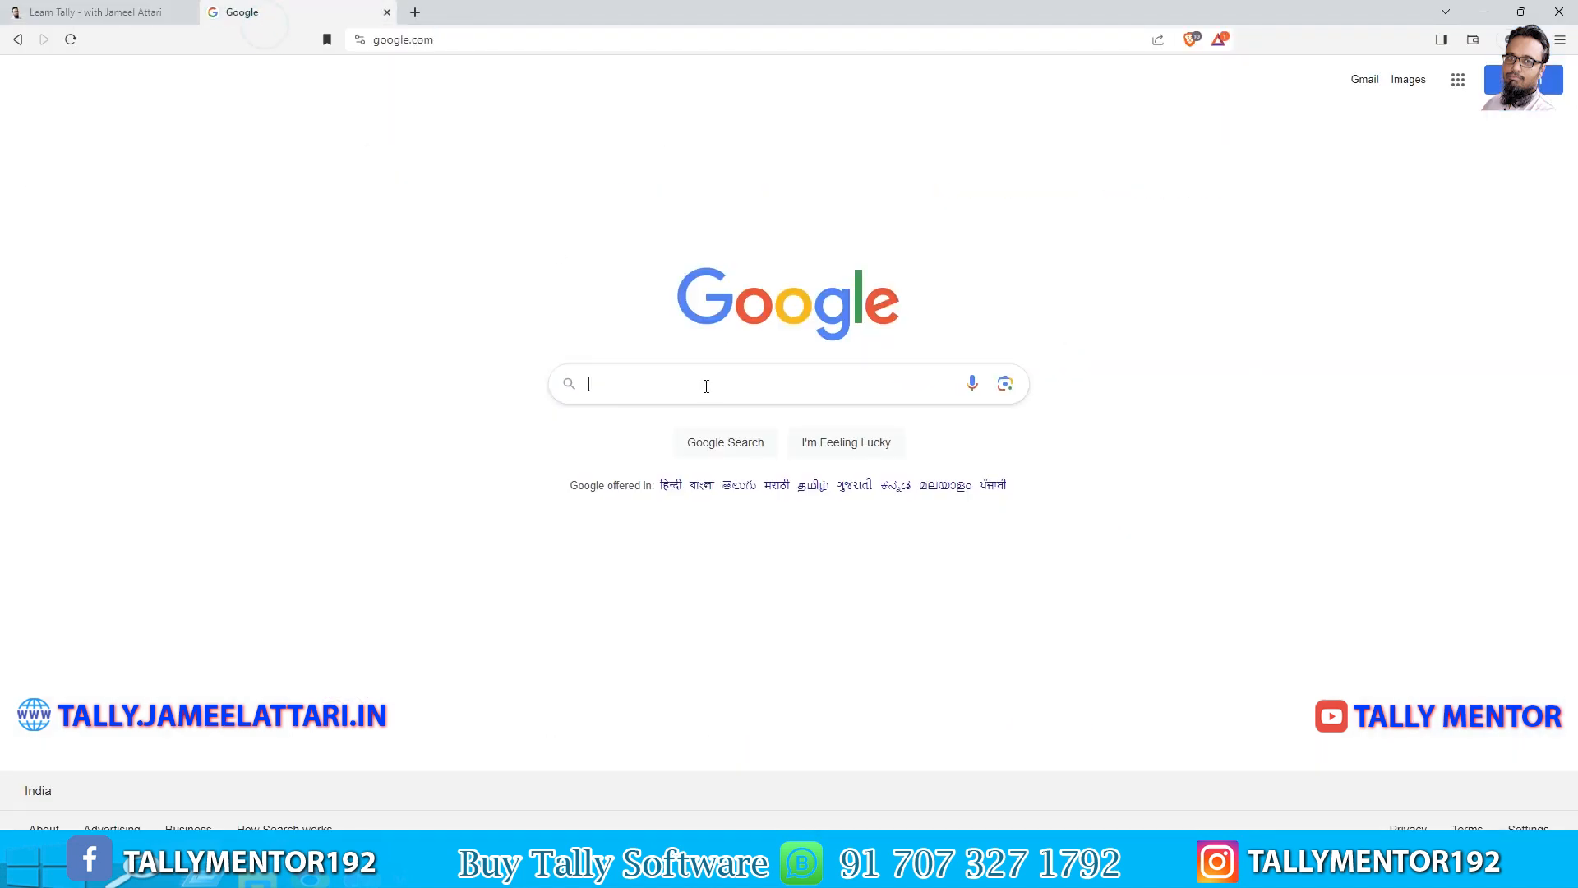
pyautogui.write('mobile sho')
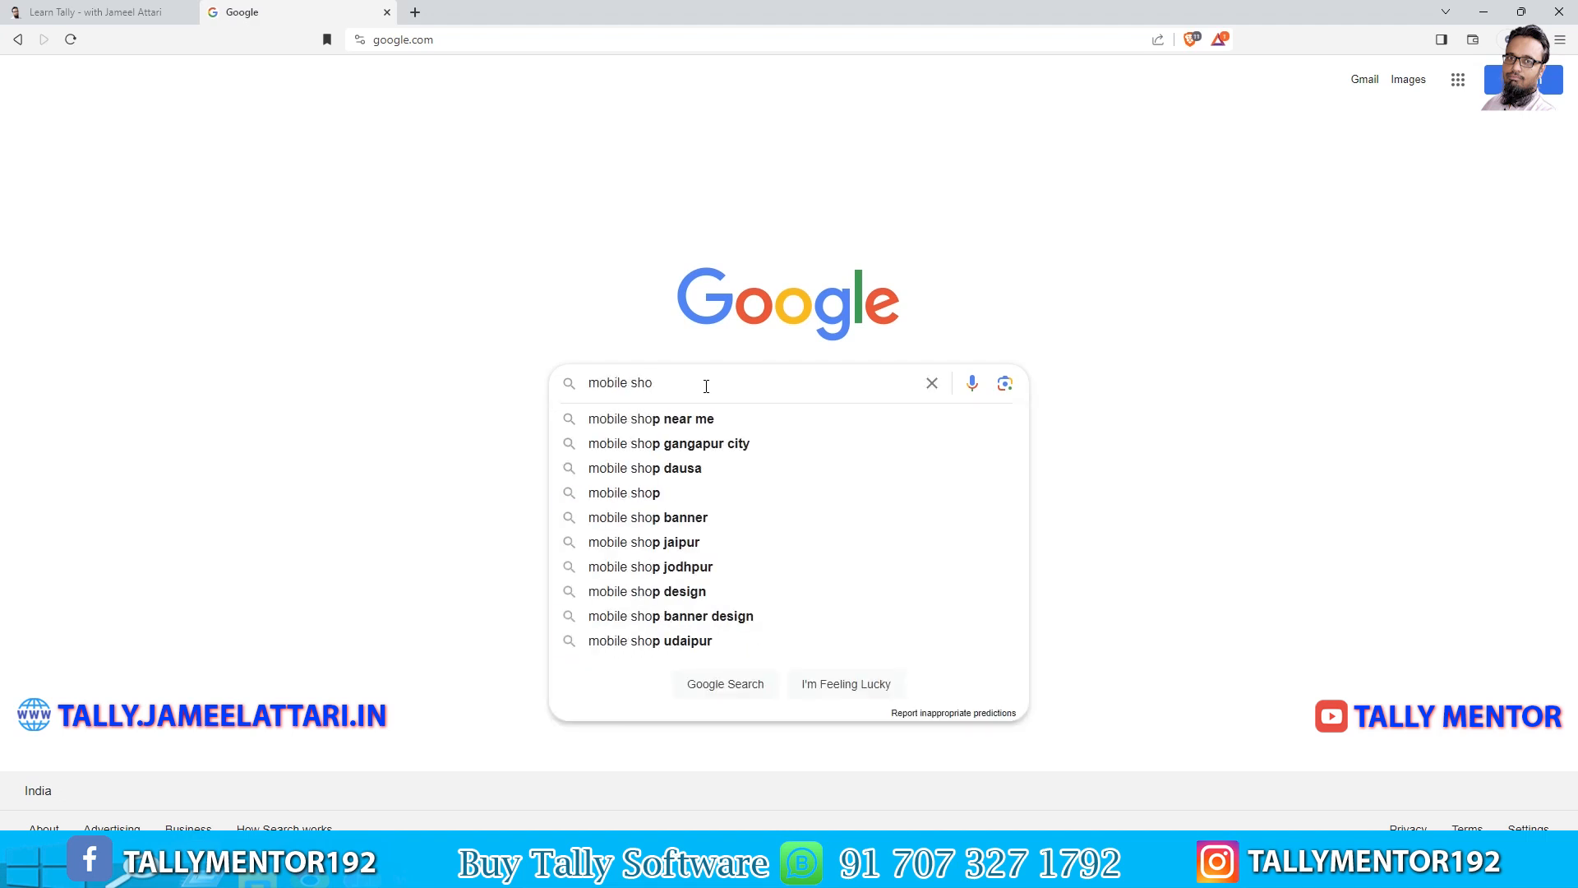
pyautogui.write('wroom a')
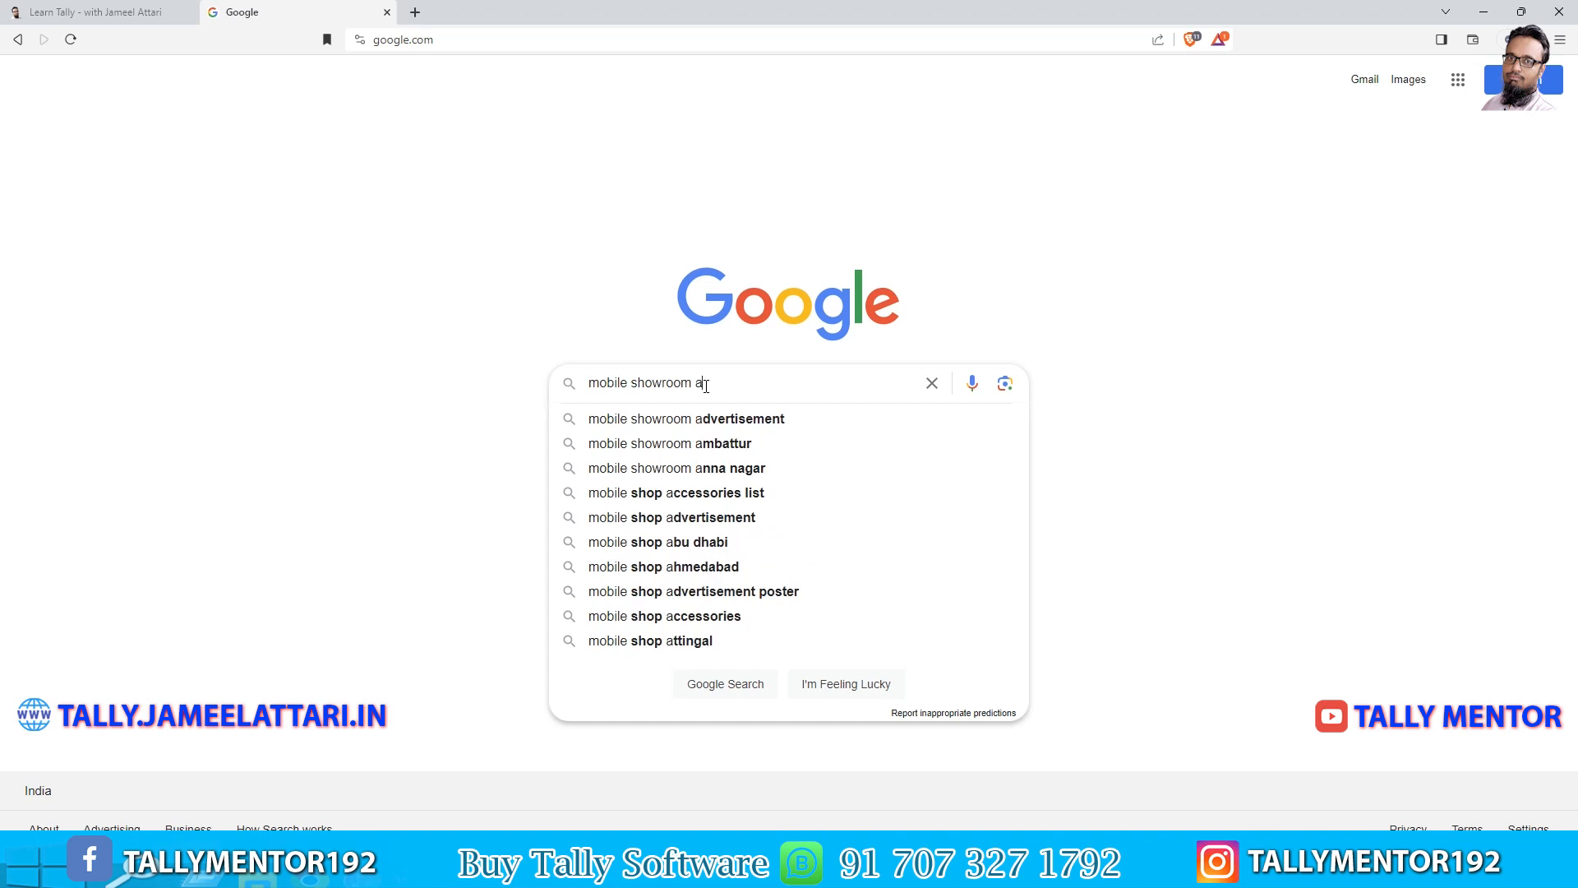
pyautogui.write('ccounting')
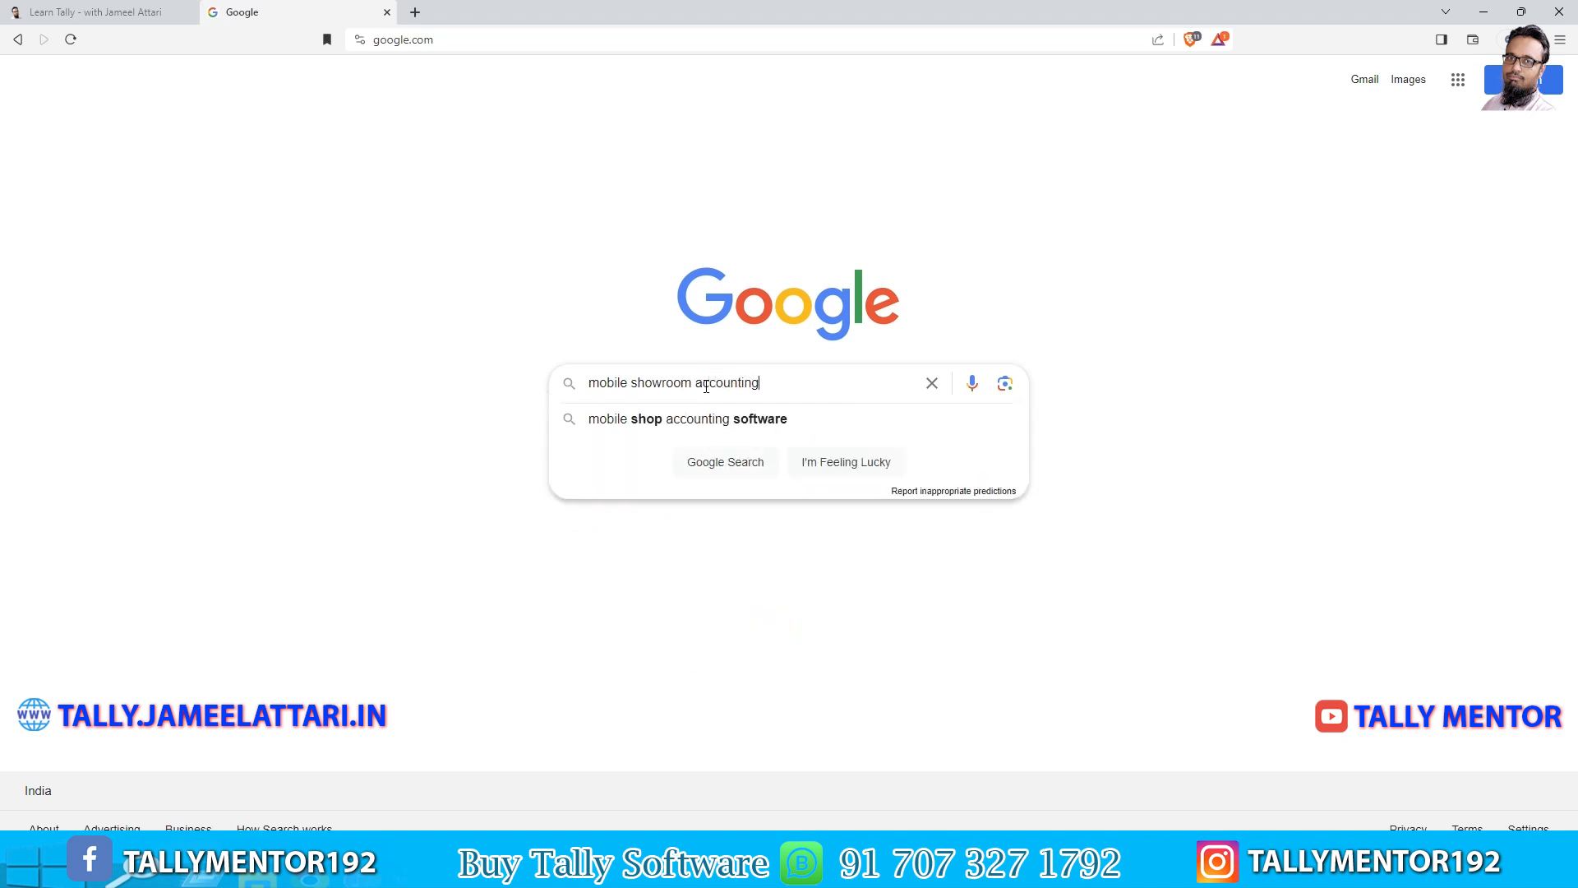
pyautogui.write(' ja')
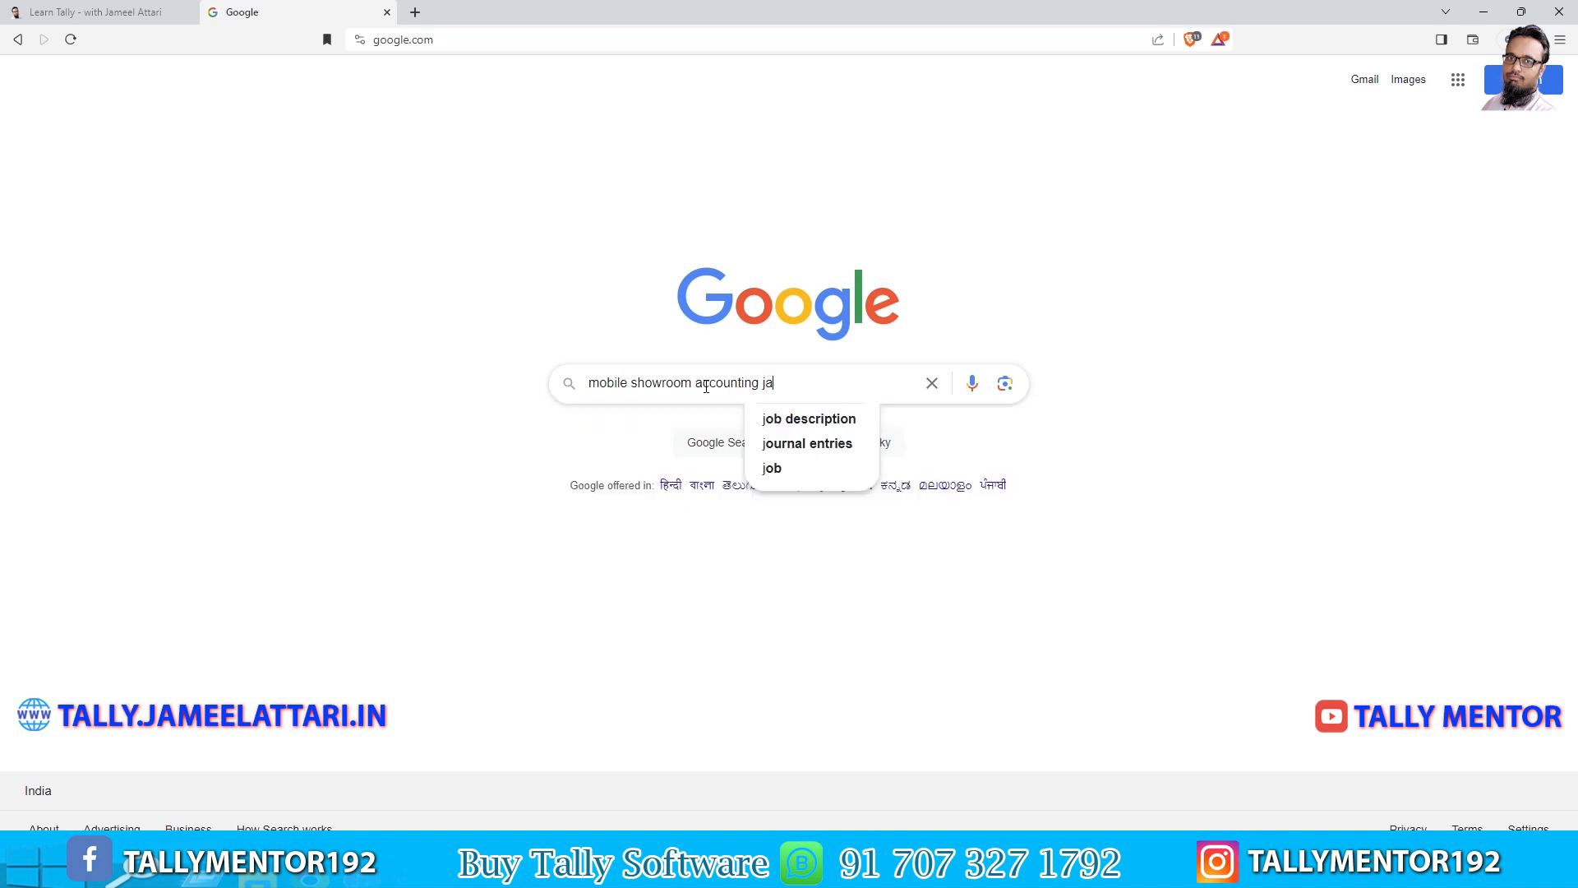
pyautogui.write('meel attari')
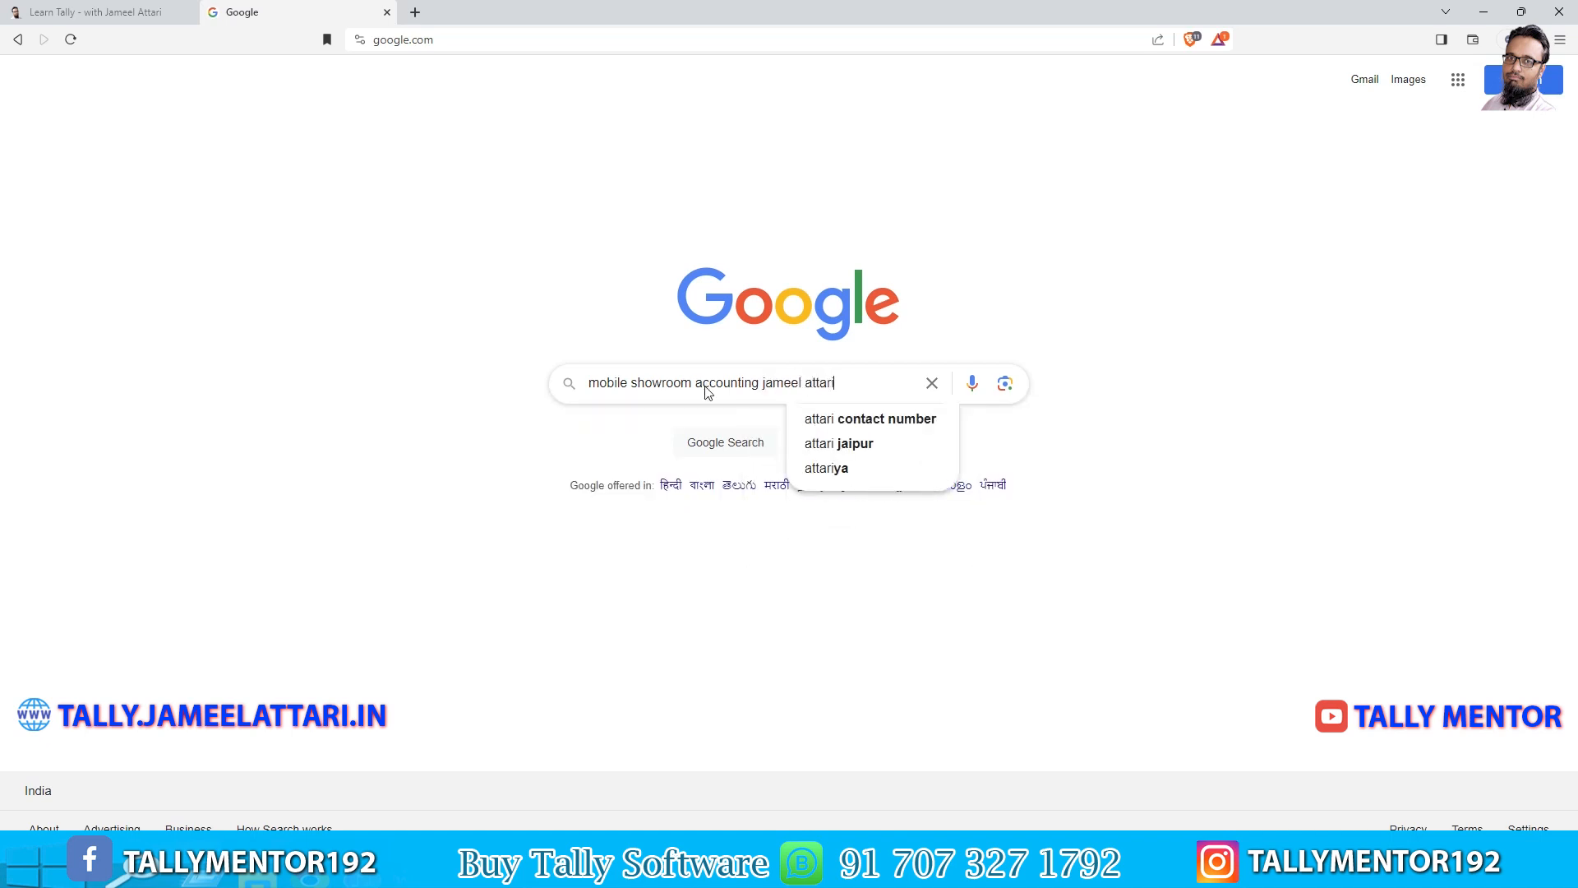
pyautogui.press('Return')
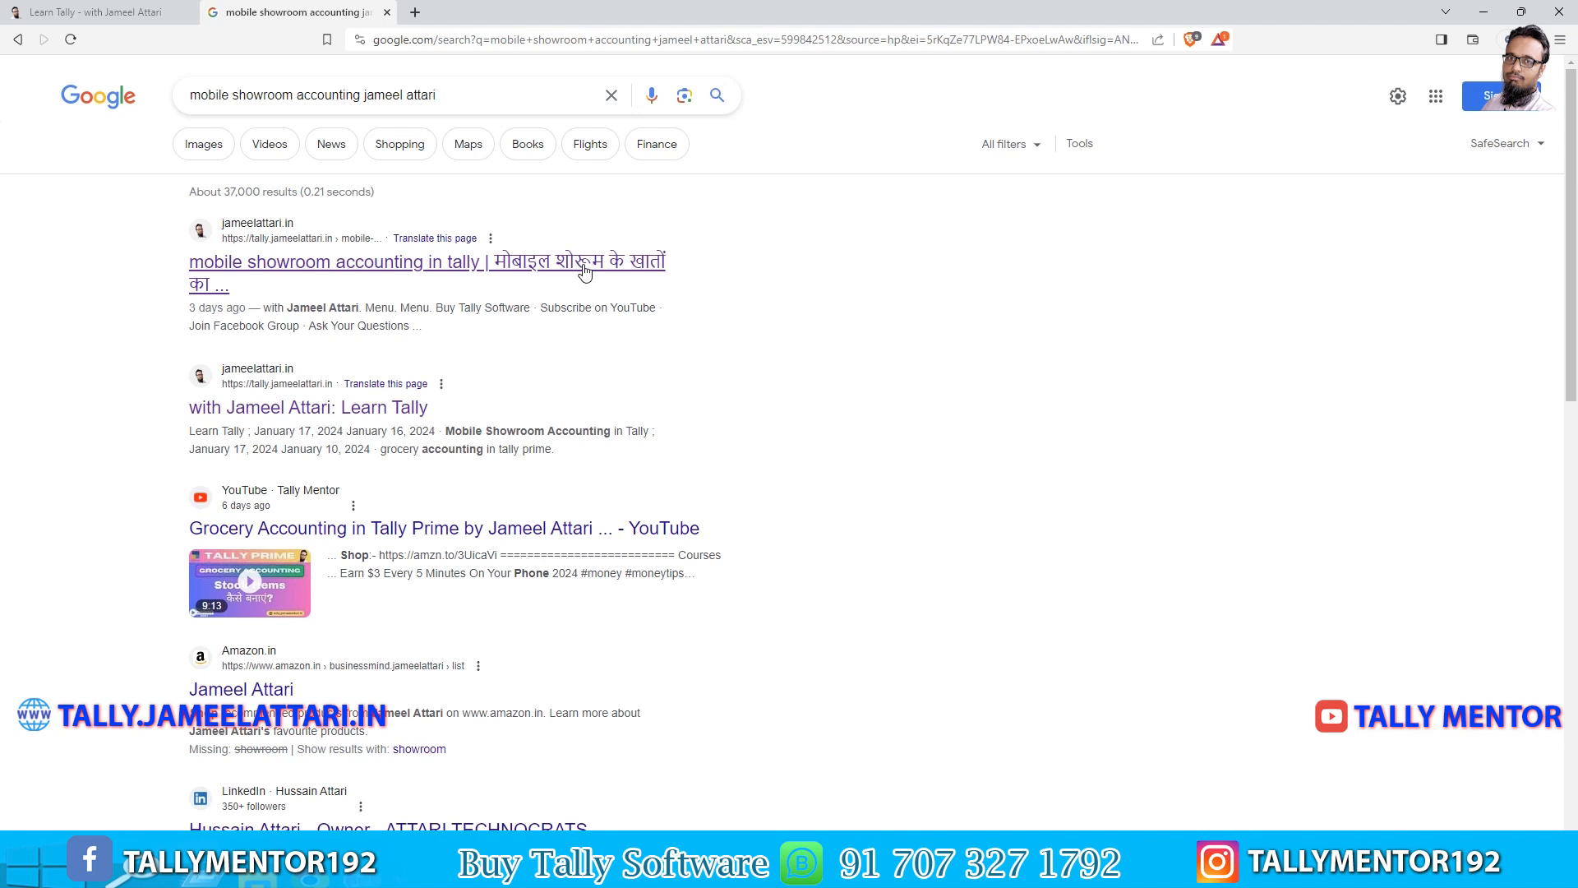
pyautogui.click(585, 272)
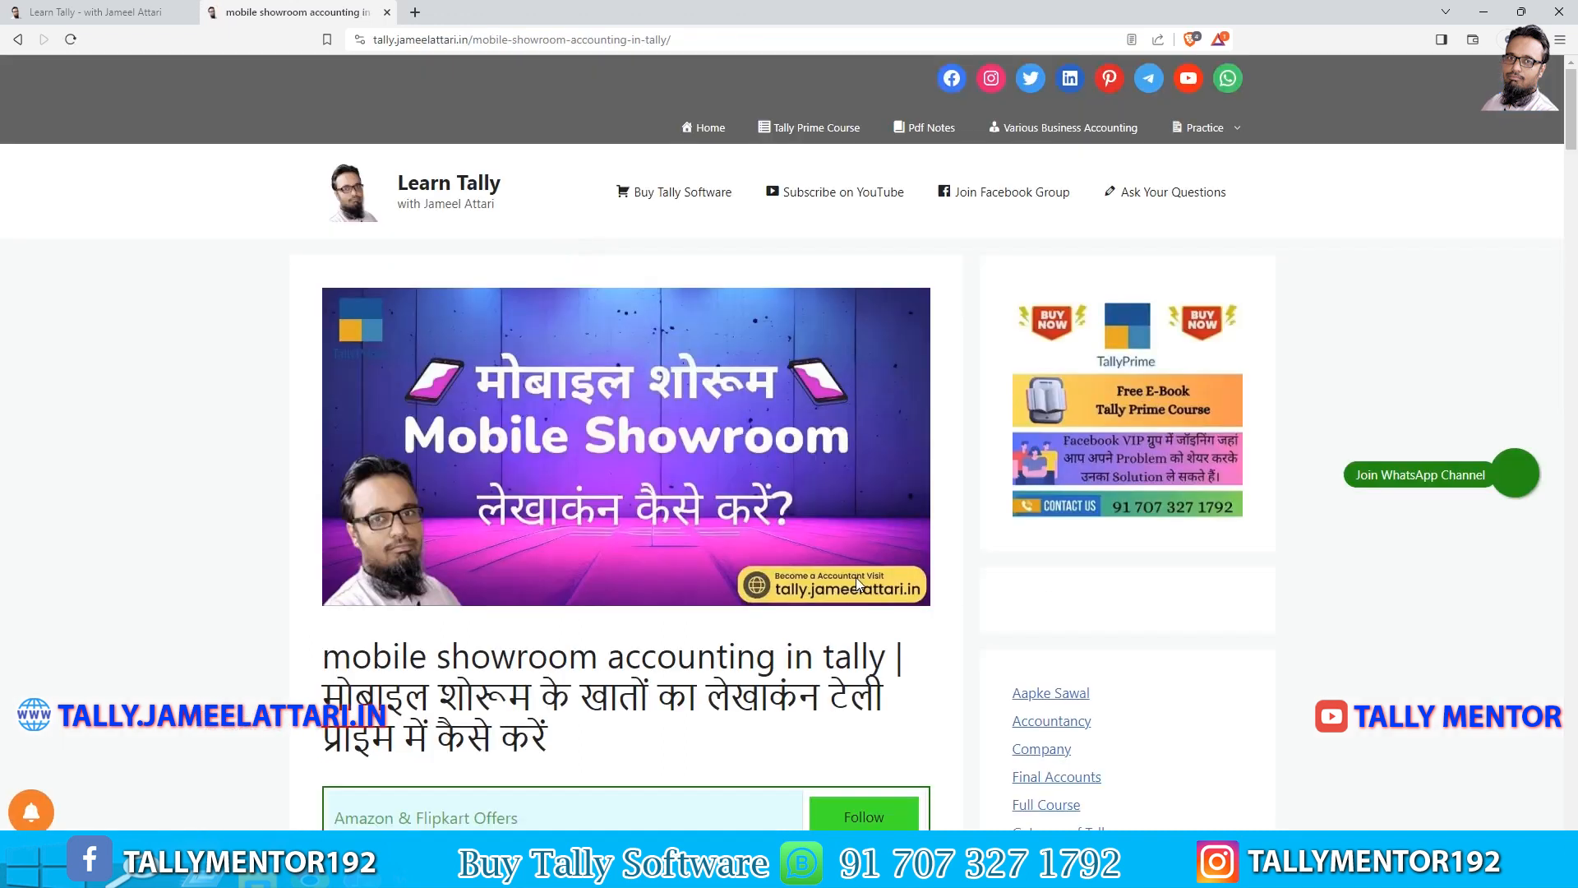
# Go to the article's Ledger Creation section and examine the table of ledgers and their groups.
pyautogui.scroll(-6, 695, 615)
pyautogui.scroll(-1, 695, 614)
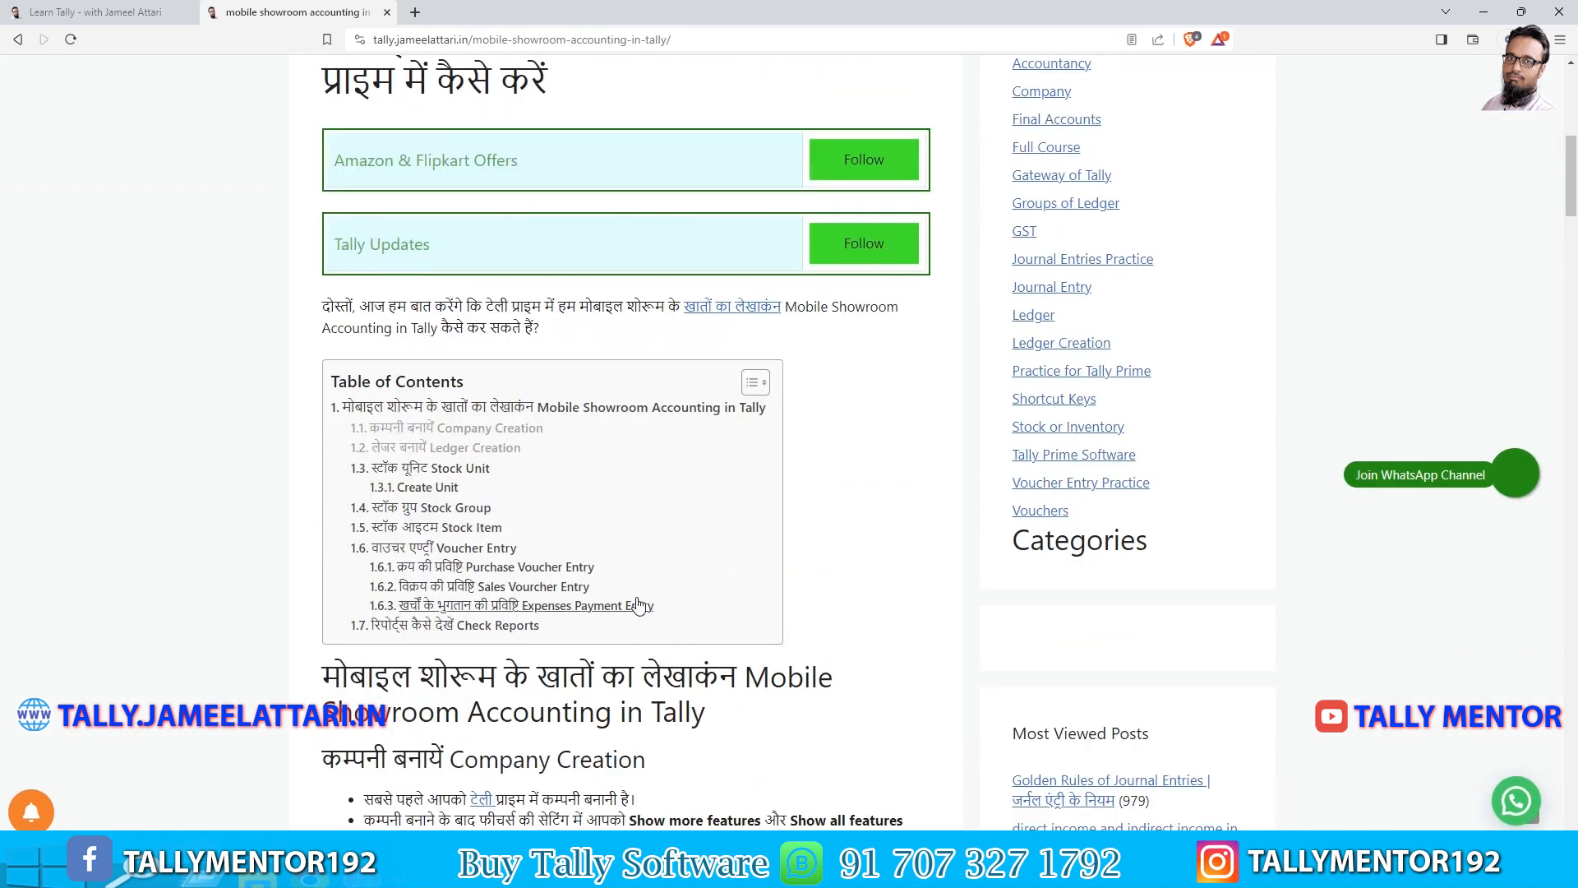
pyautogui.click(421, 449)
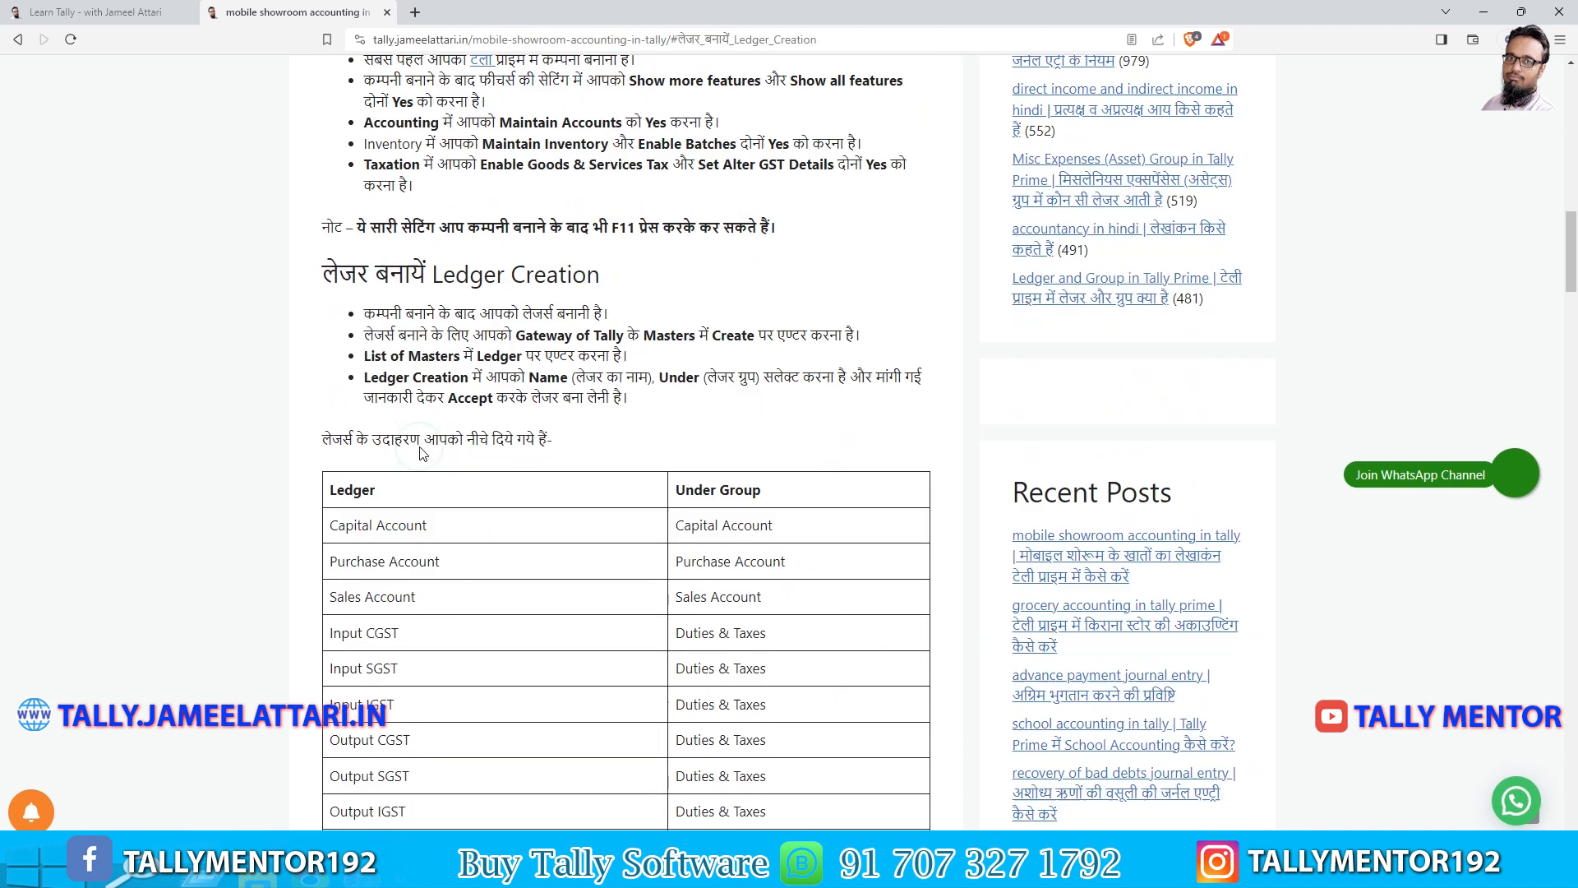
pyautogui.scroll(-1, 631, 621)
pyautogui.scroll(-2, 632, 622)
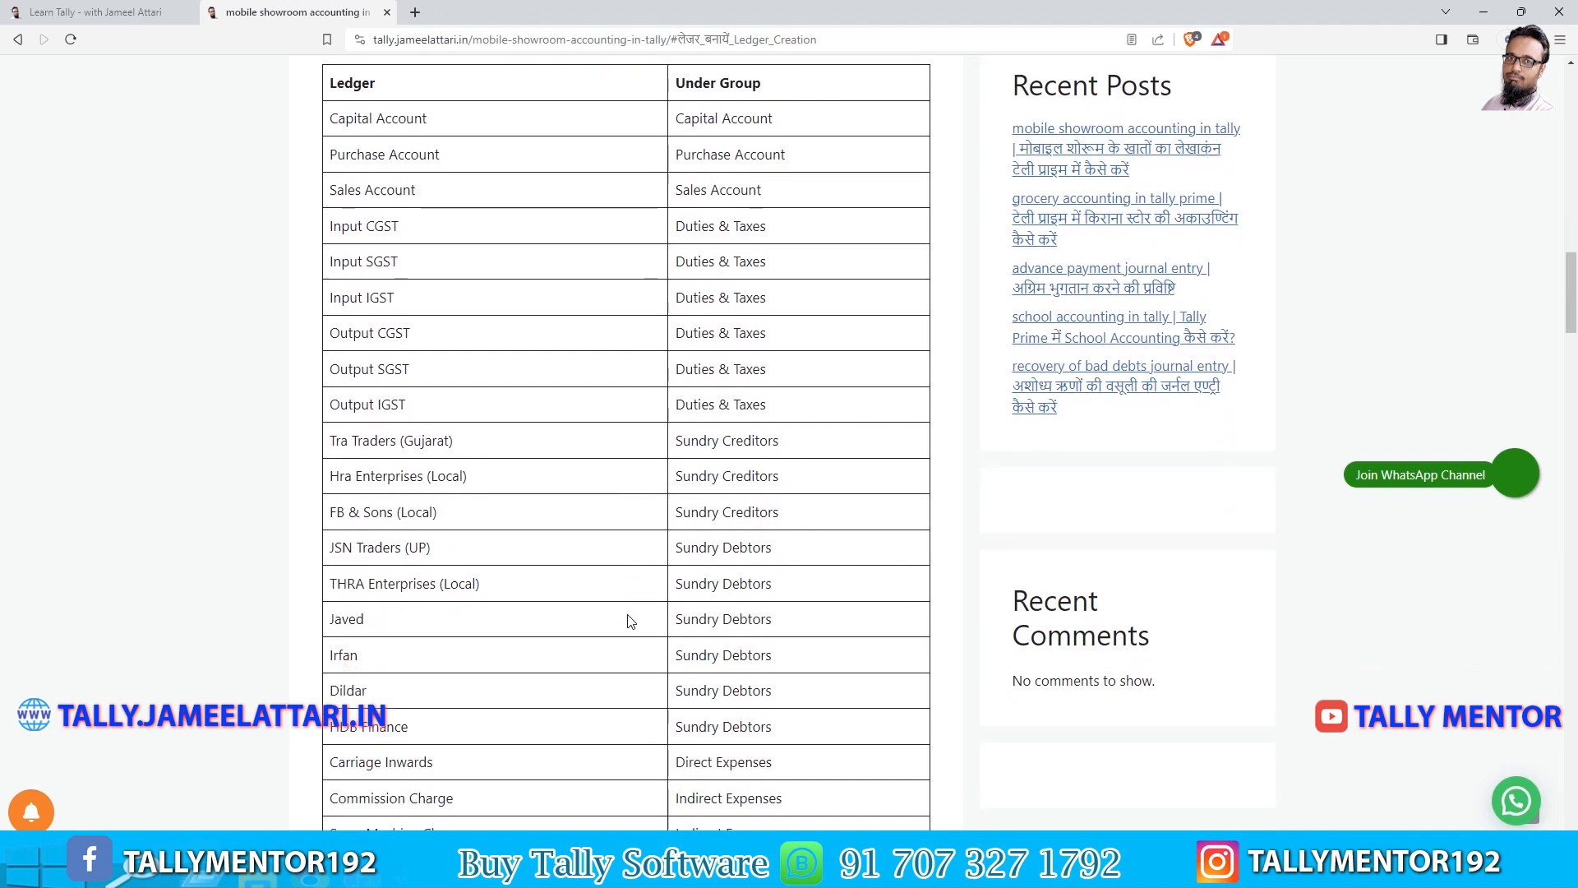
pyautogui.scroll(2, 631, 622)
pyautogui.scroll(-5, 630, 622)
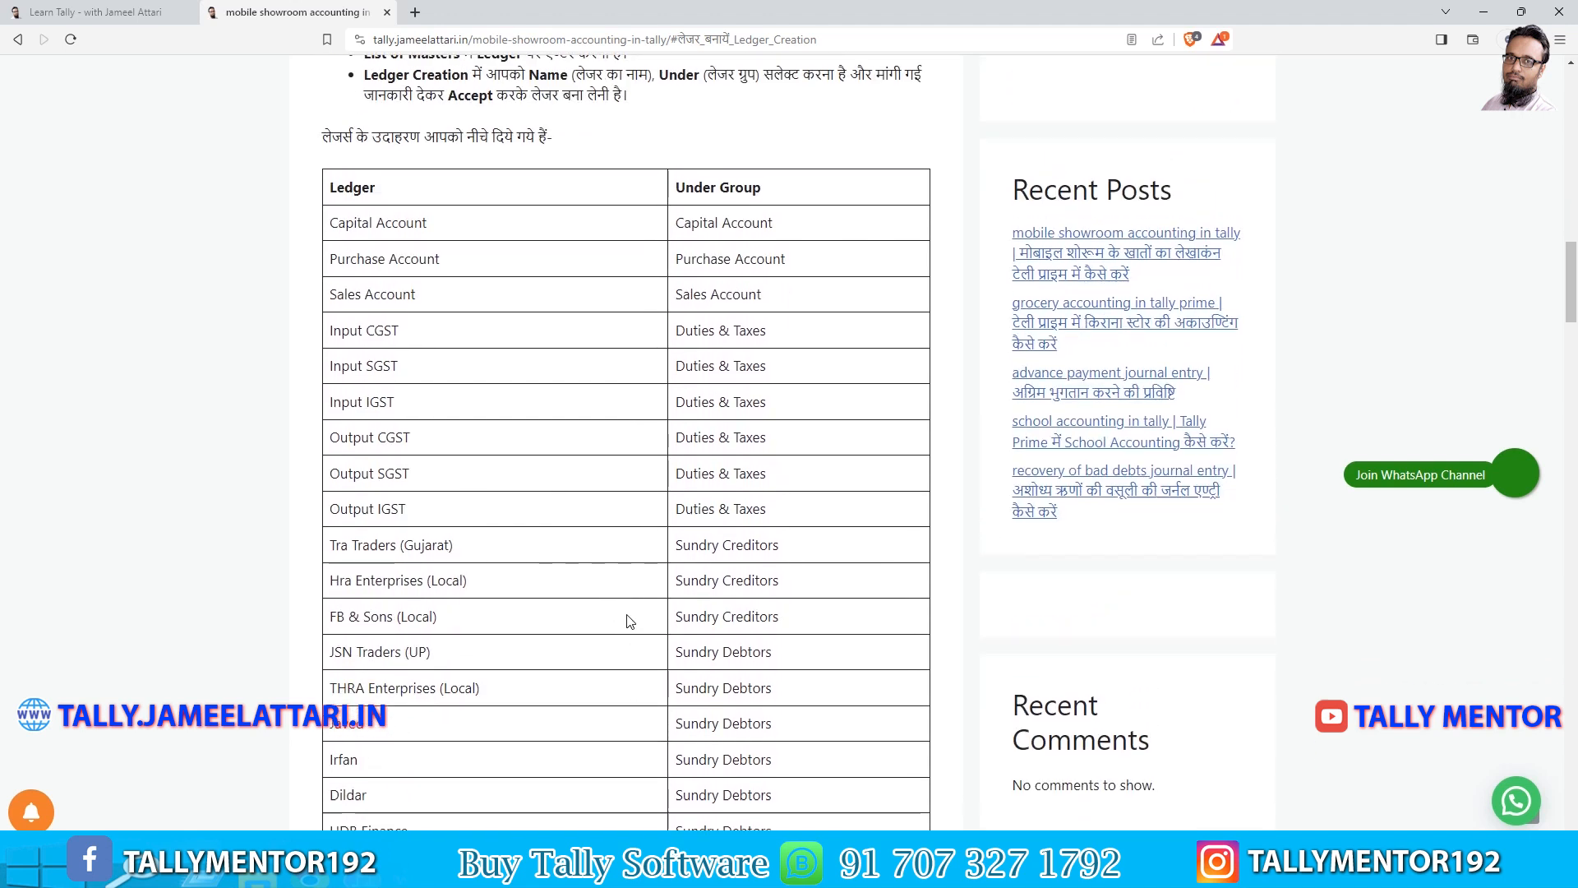
pyautogui.scroll(-2, 629, 621)
pyautogui.scroll(6, 642, 692)
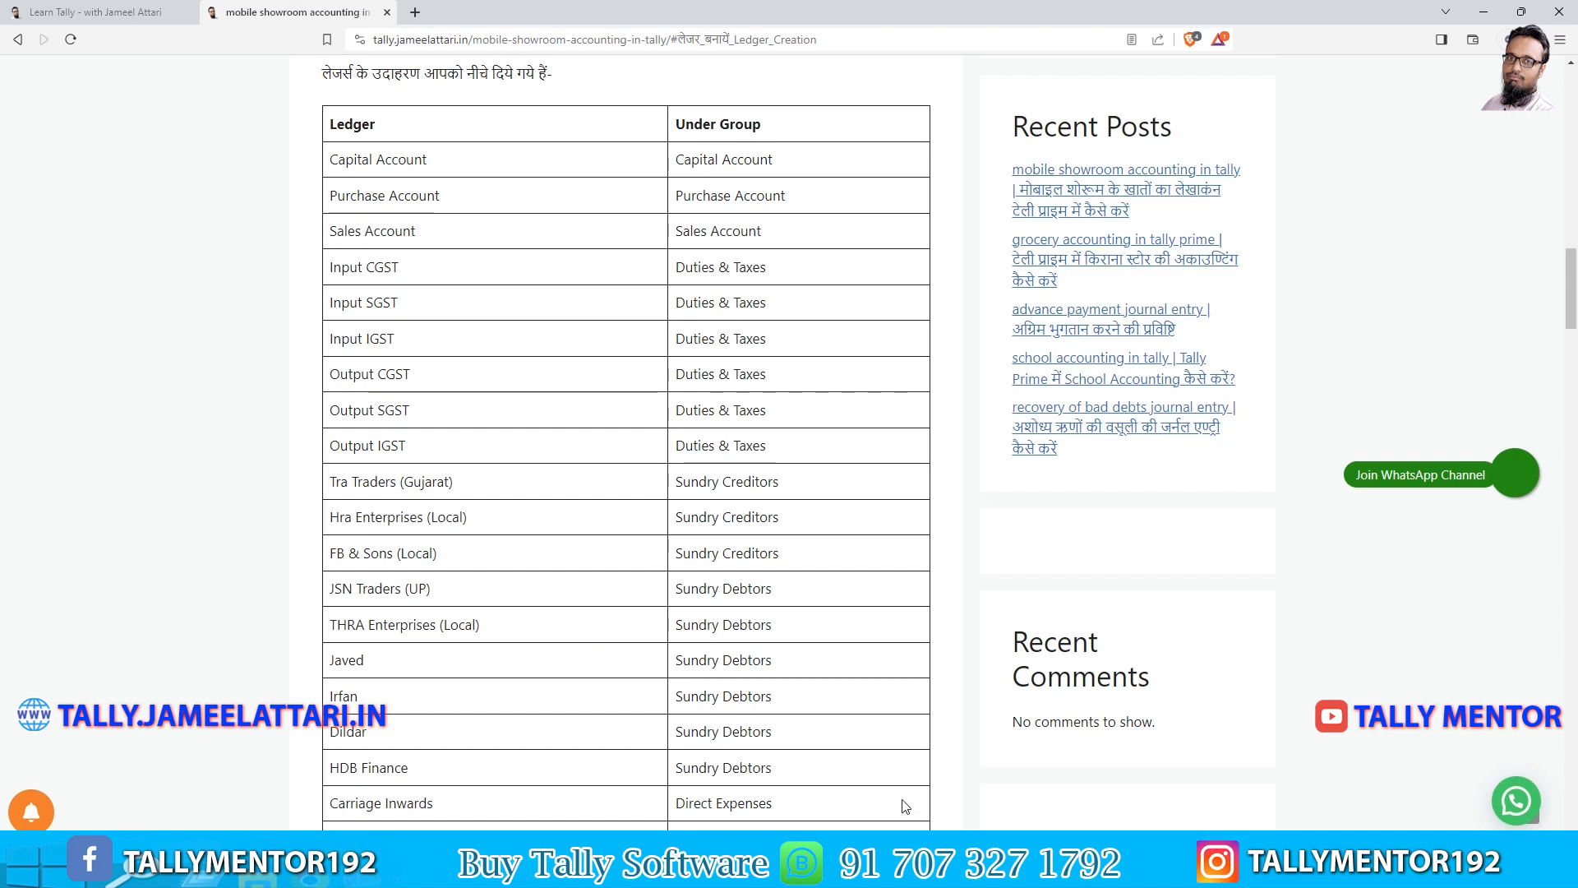
# Switch to TallyPrime and open the creation form for a new ledger master.
pyautogui.moveTo(953, 871)
pyautogui.click(953, 772)
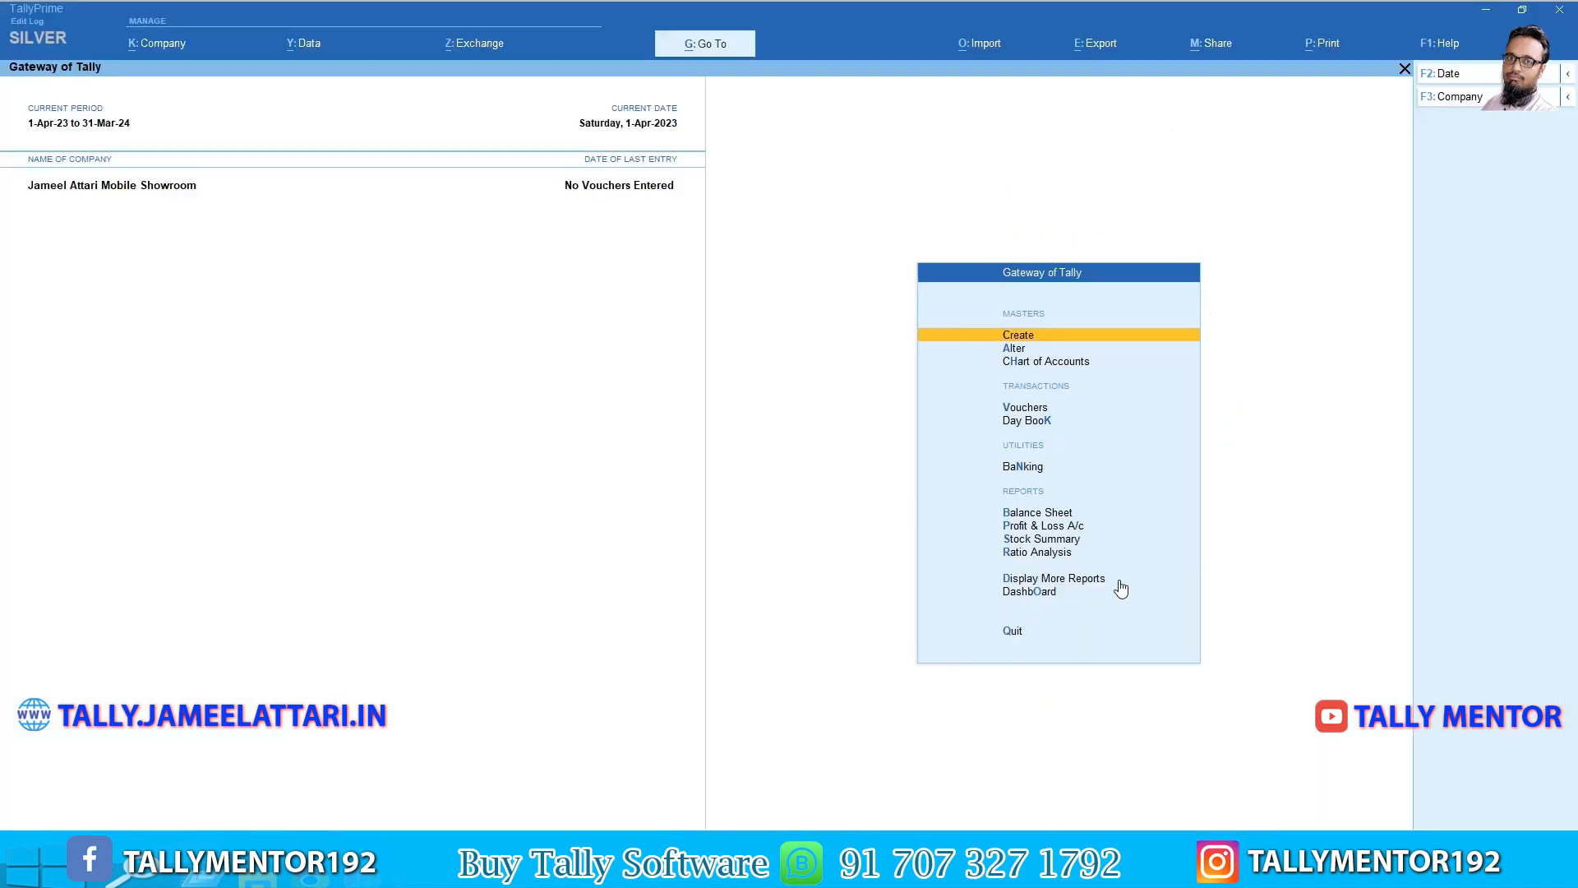
pyautogui.hotkey('alt', 'Tab')
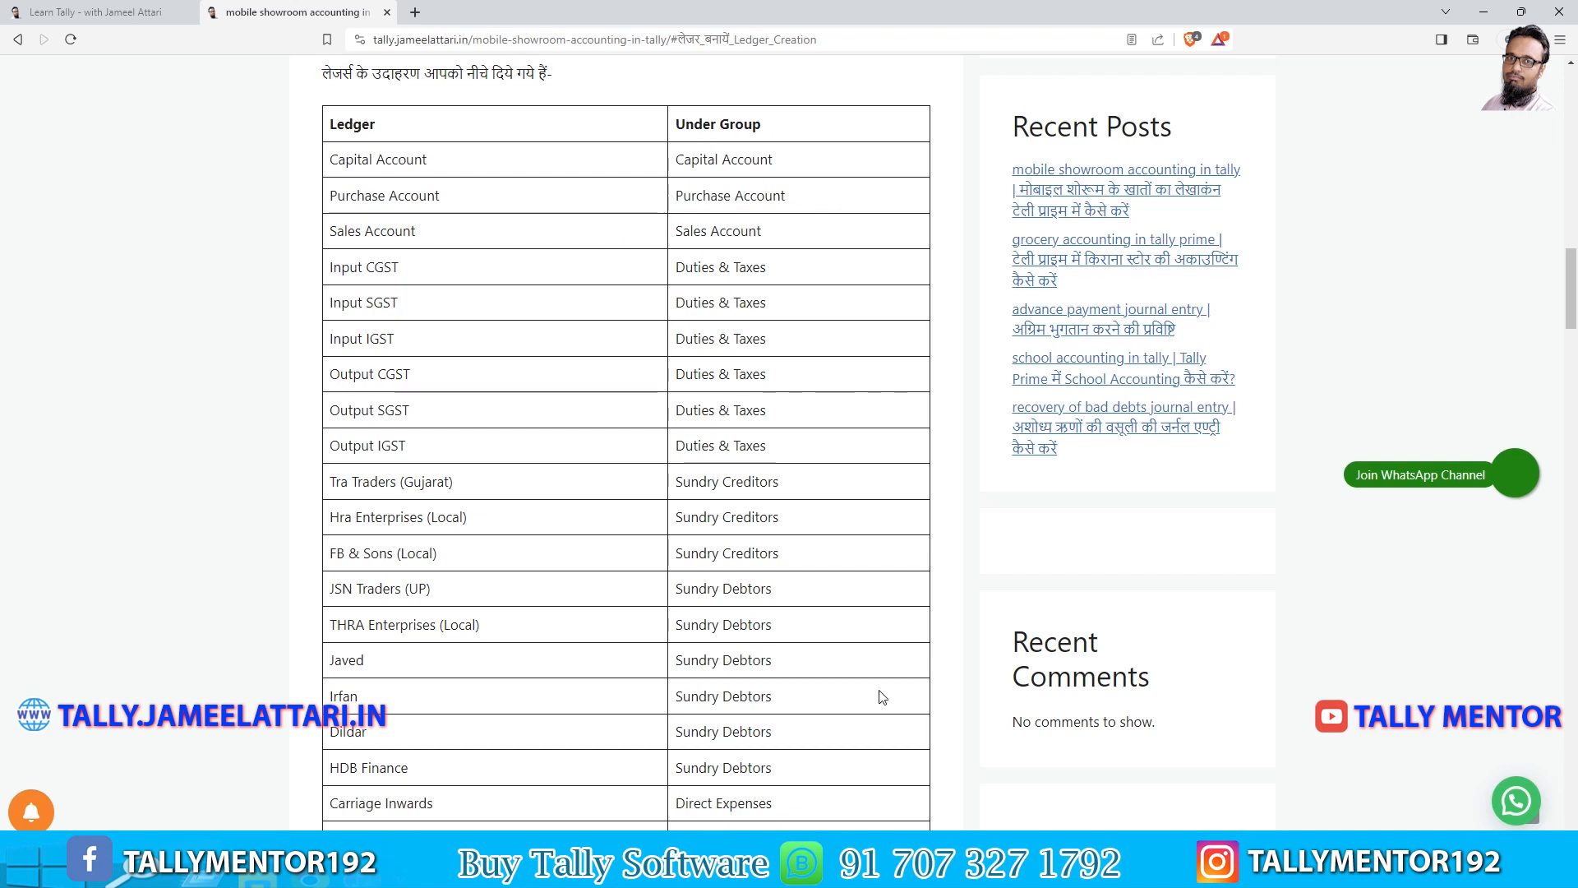
pyautogui.hotkey('alt', 'Tab')
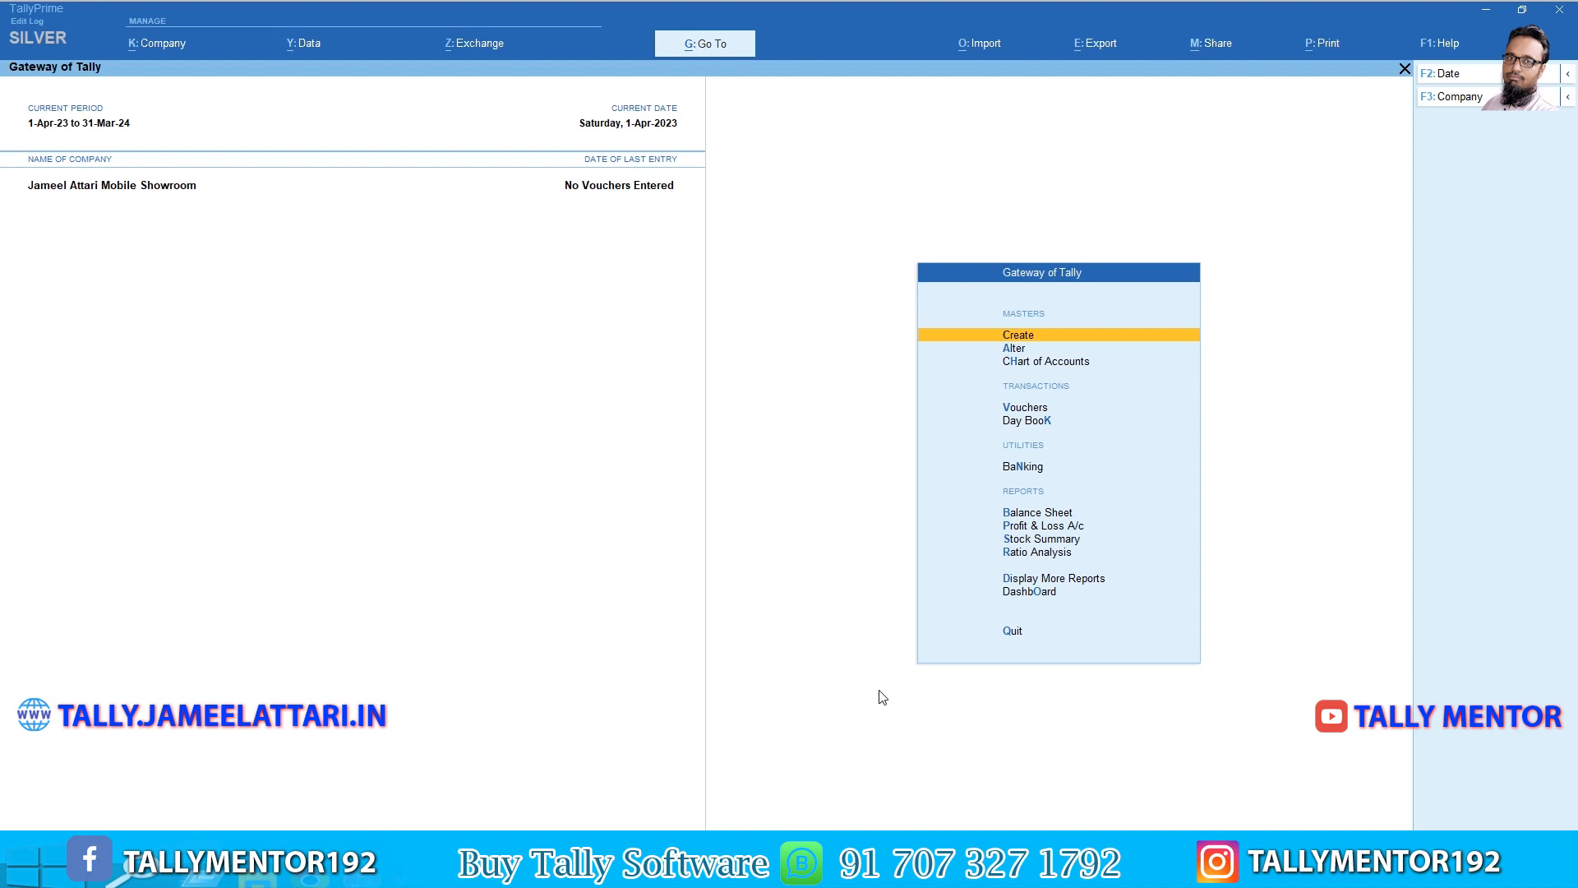
pyautogui.press('Return')
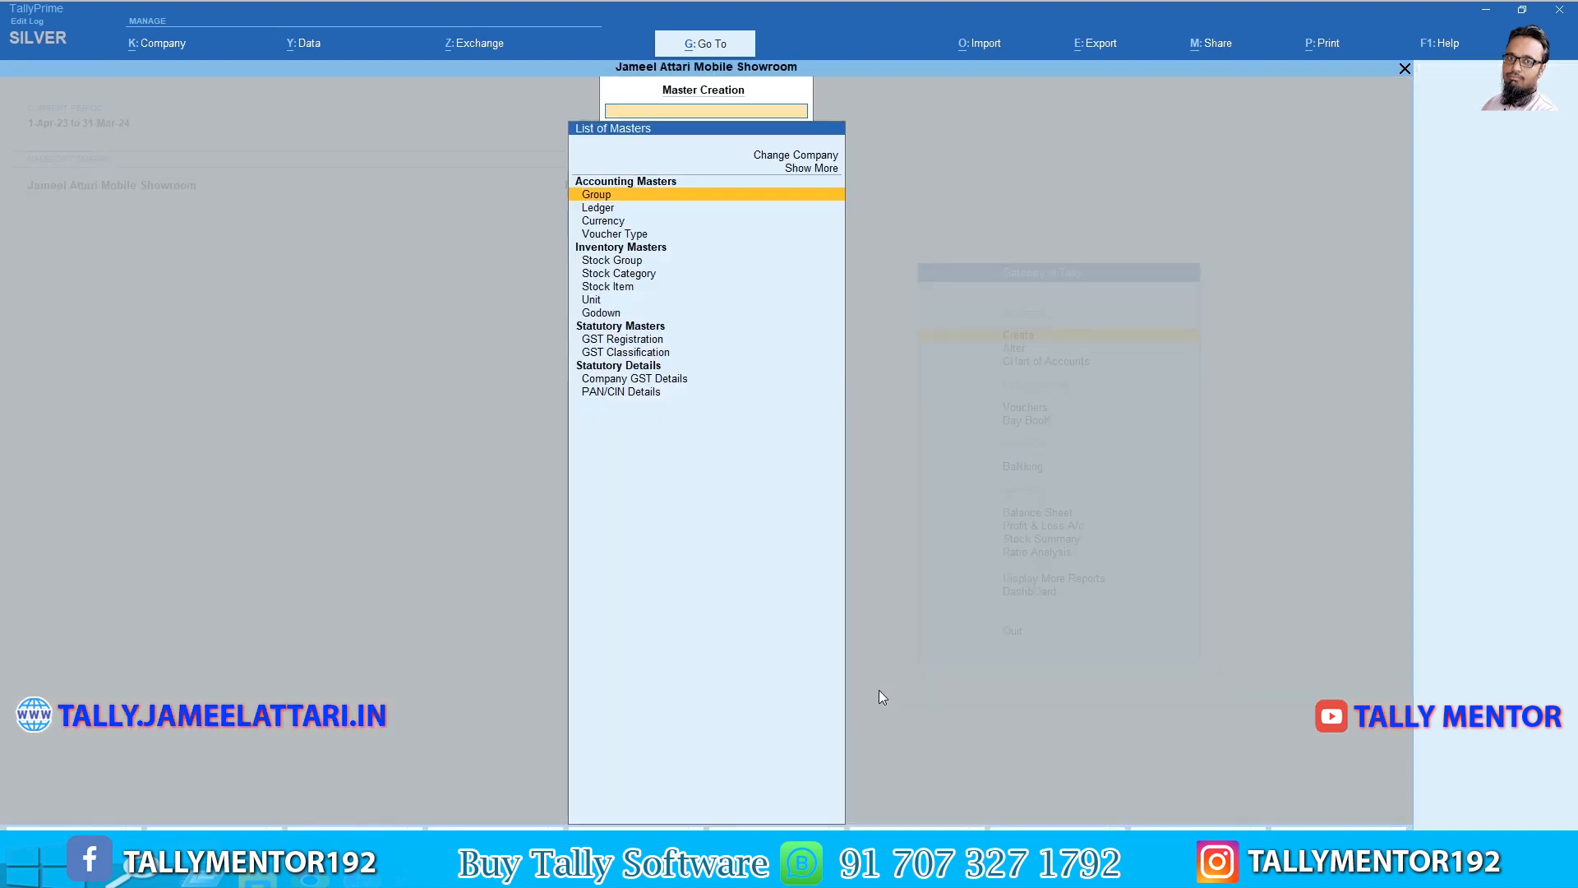
pyautogui.press('Down')
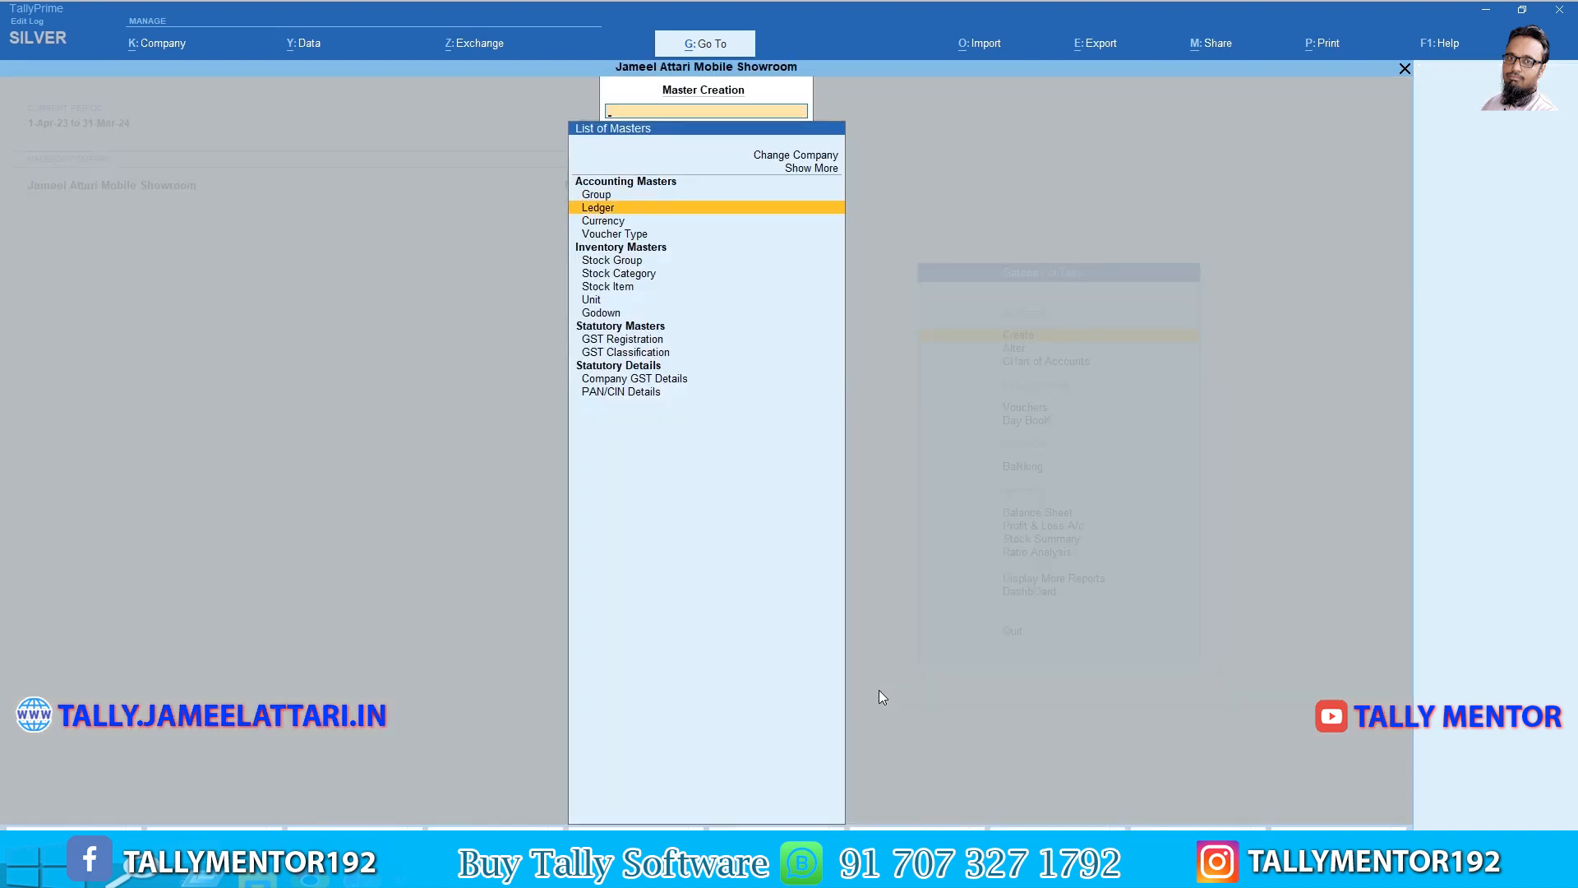
pyautogui.press('Return')
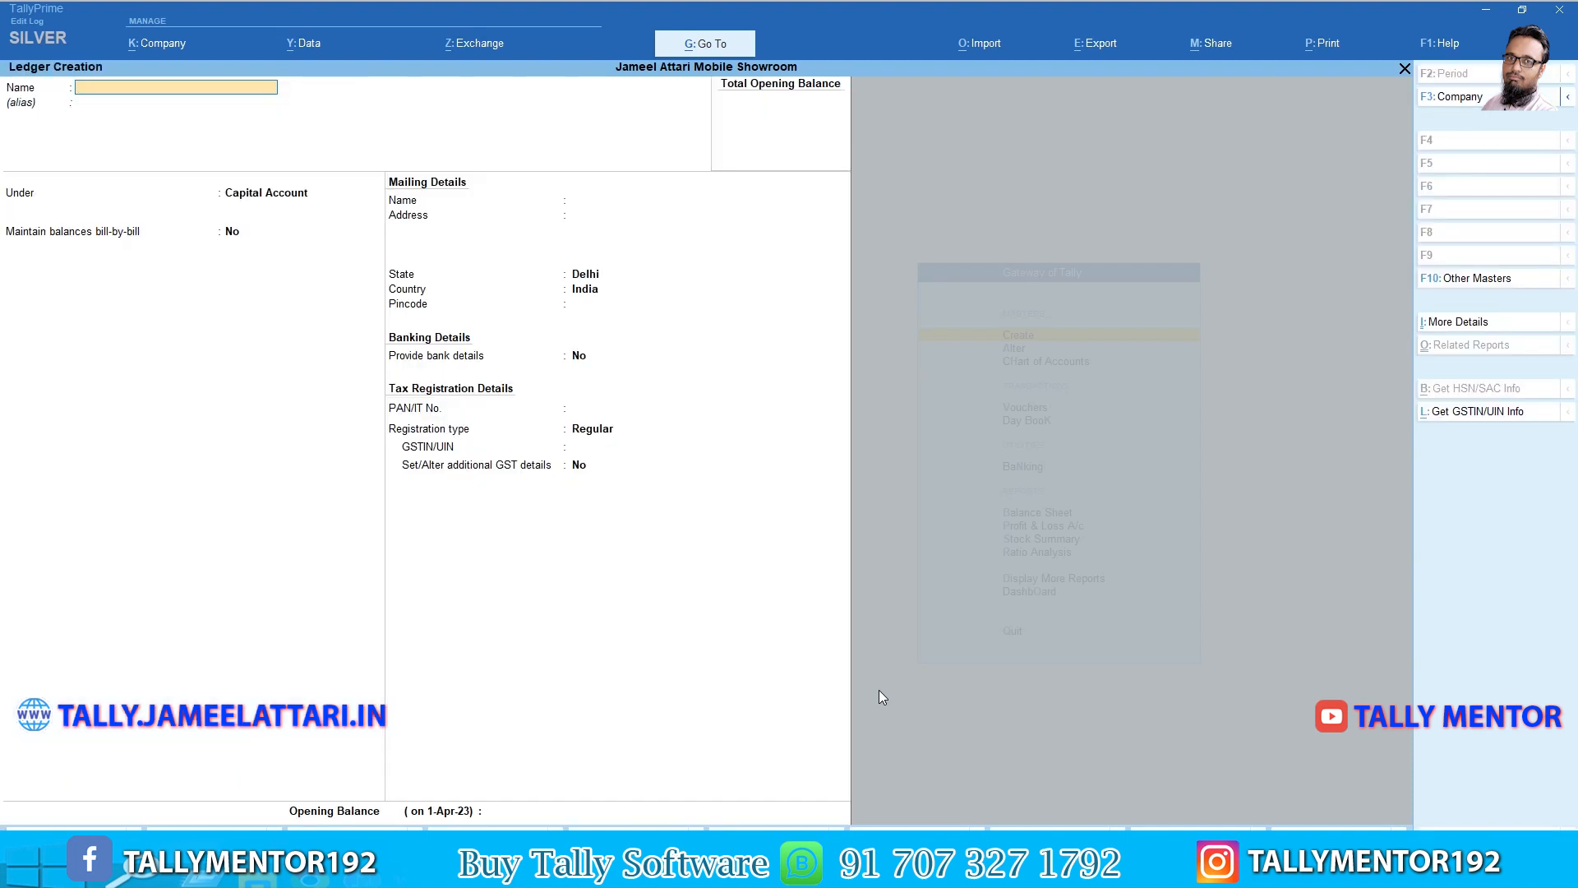
# Create the Capital Account ledger under the Capital Account group, keeping the default details and leaving the opening balance empty.
pyautogui.write('Capital Account')
pyautogui.press('Return')
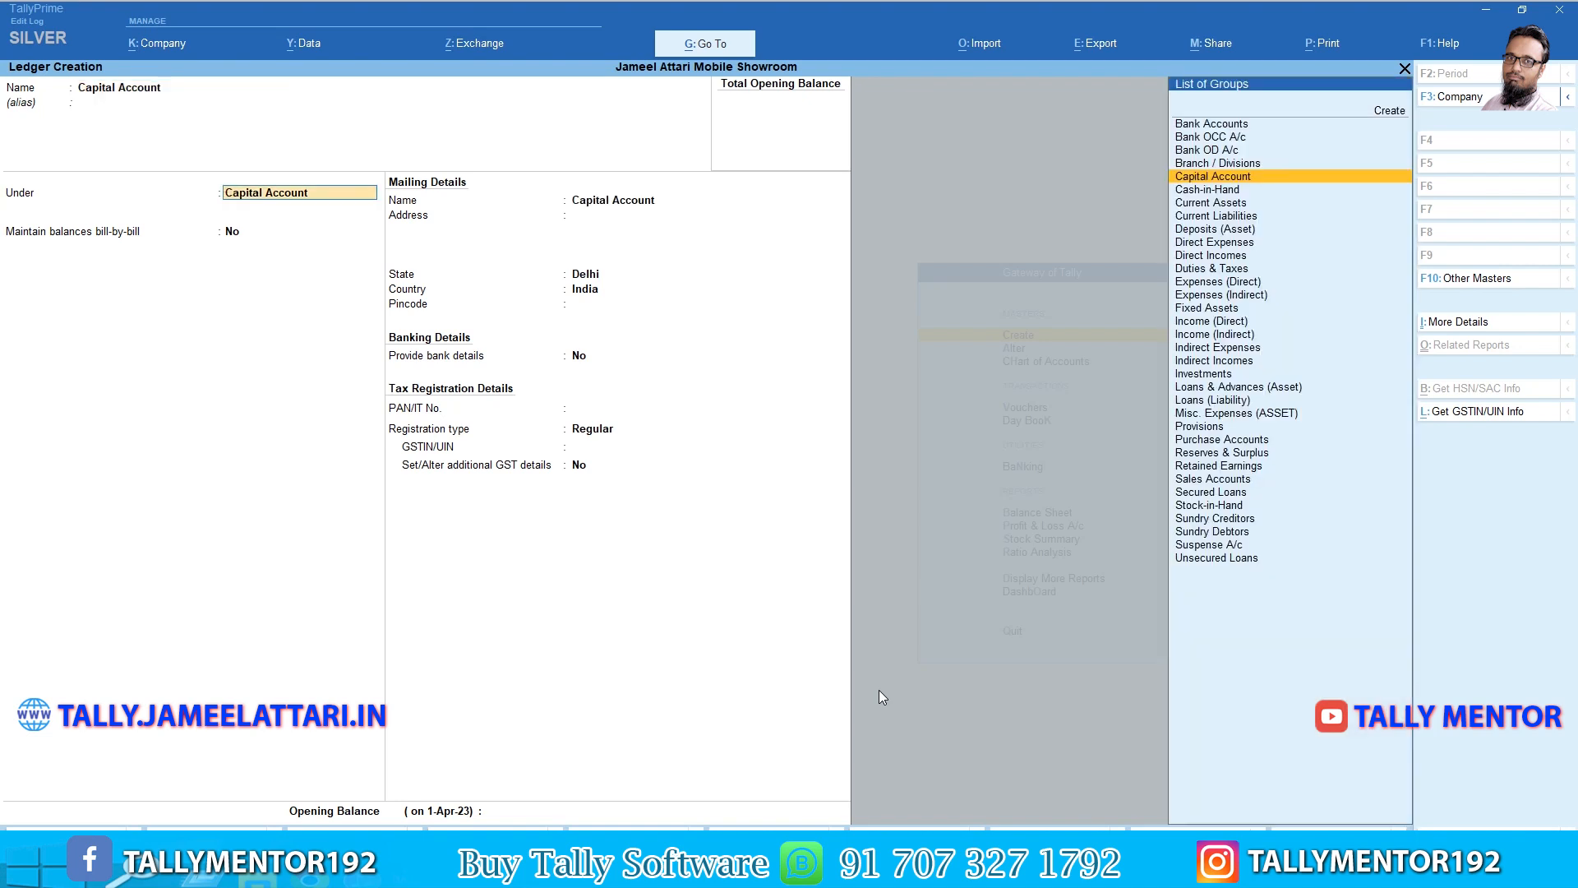
pyautogui.press('Return')
pyautogui.press('Return')
pyautogui.press('Return')
pyautogui.press('Return')
pyautogui.press('Return')
pyautogui.press('Return')
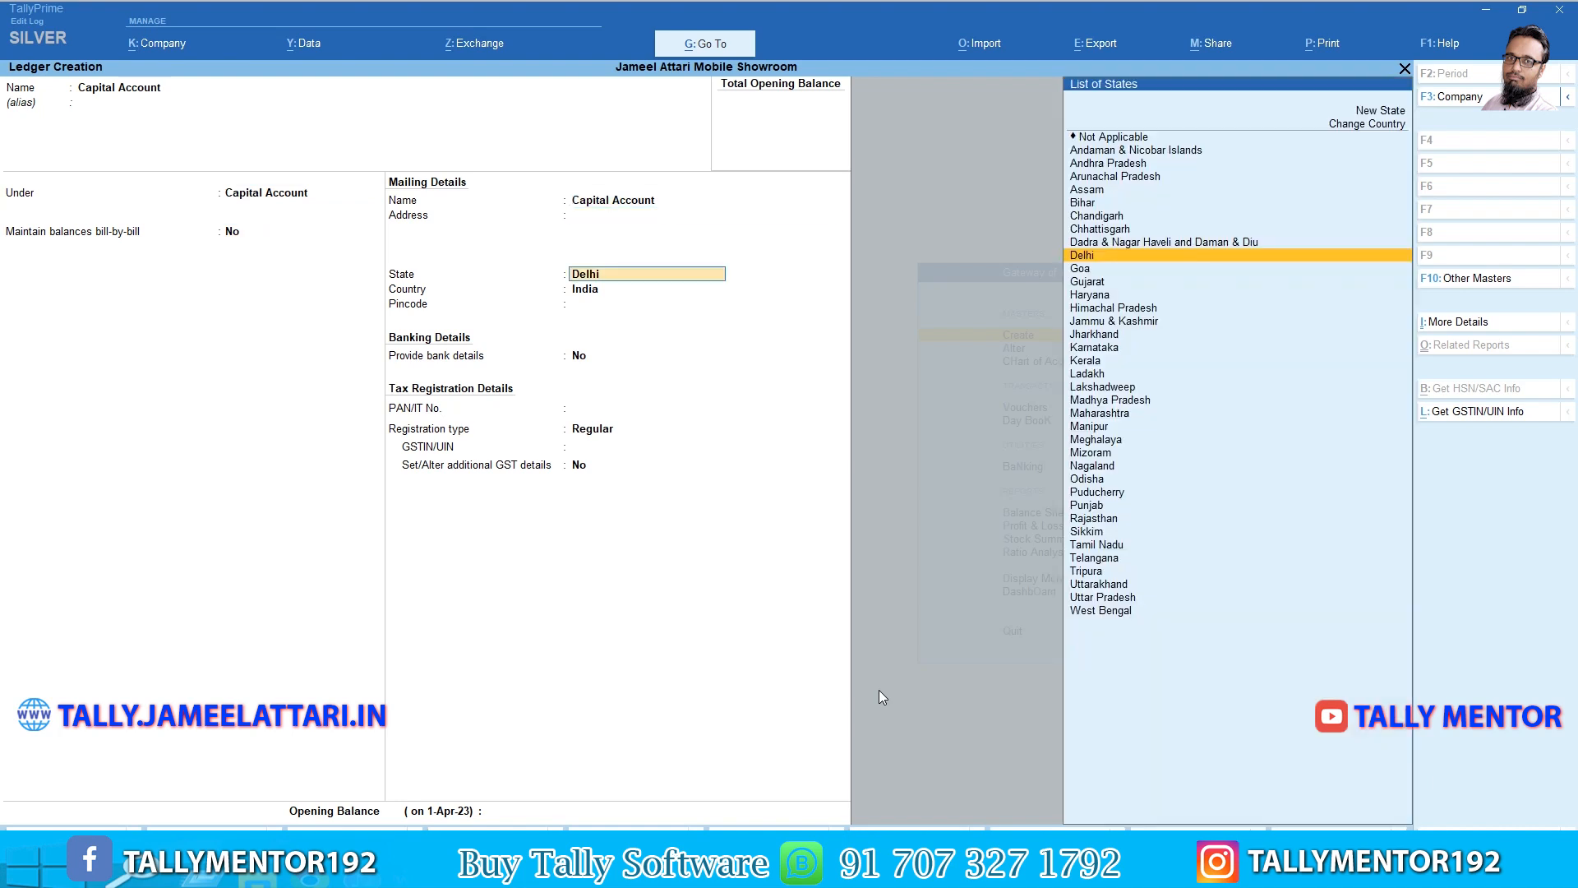
pyautogui.press('Return')
pyautogui.press('Return')
pyautogui.press('Return')
pyautogui.press('Return')
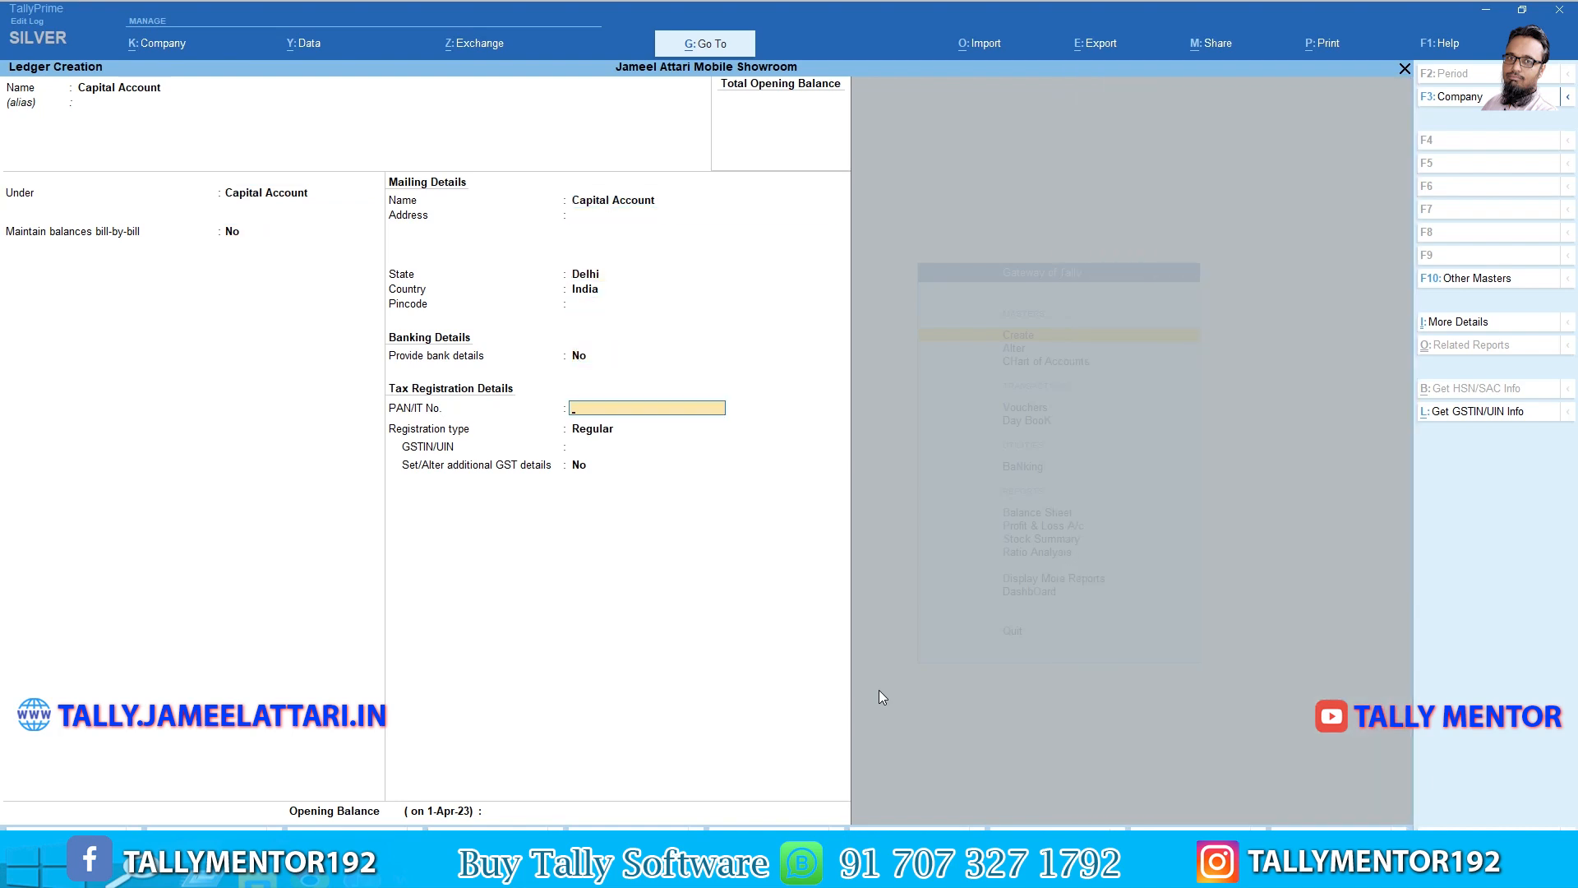
pyautogui.press('Return')
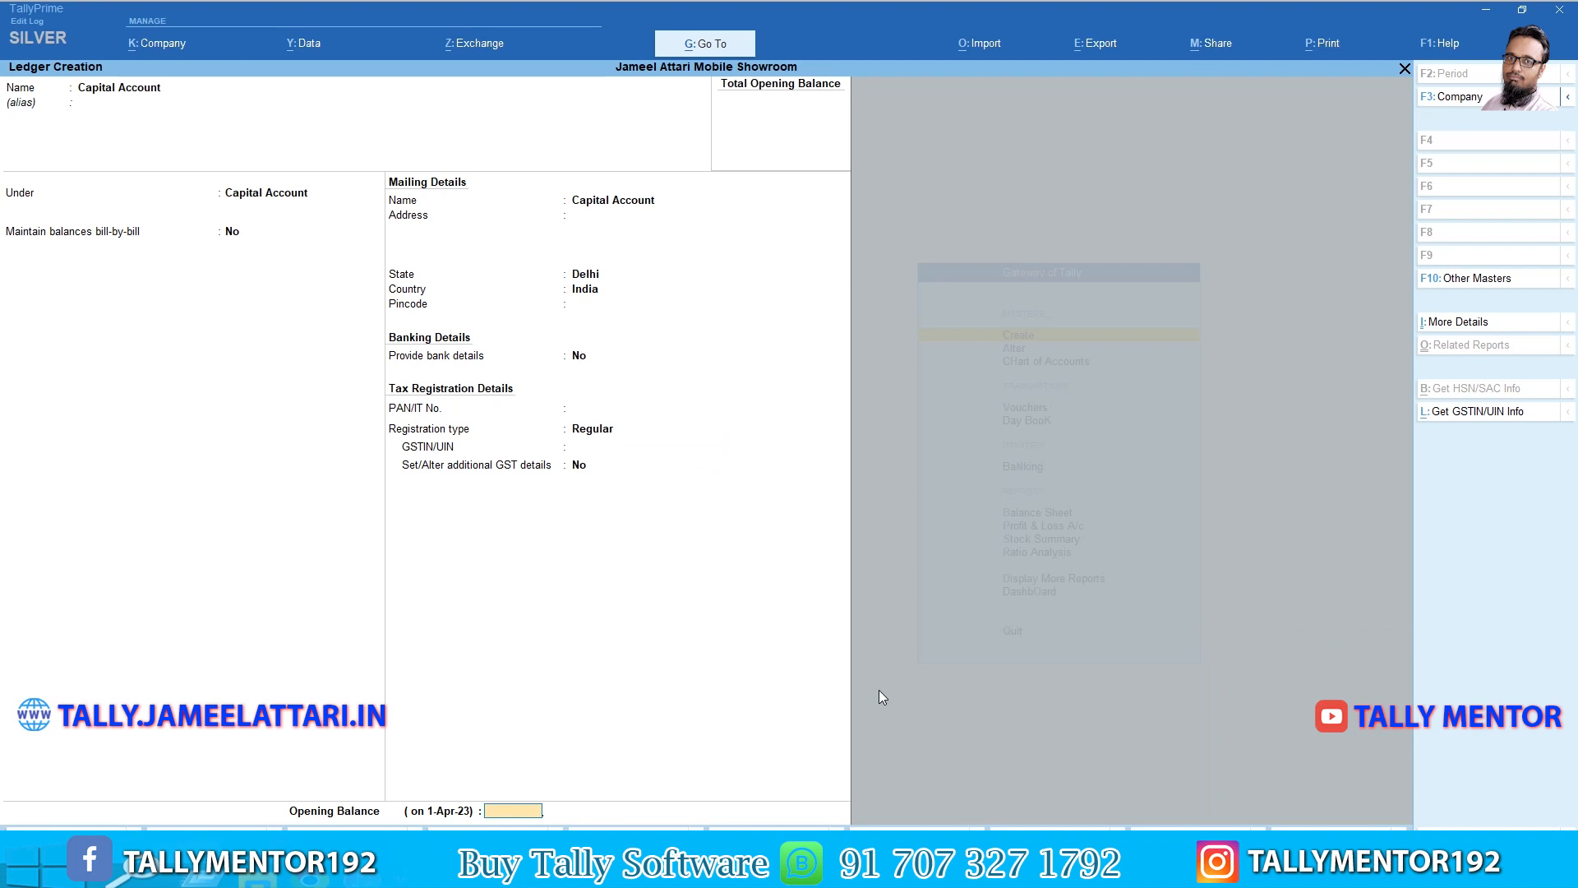
pyautogui.press('Return')
pyautogui.press('Return')
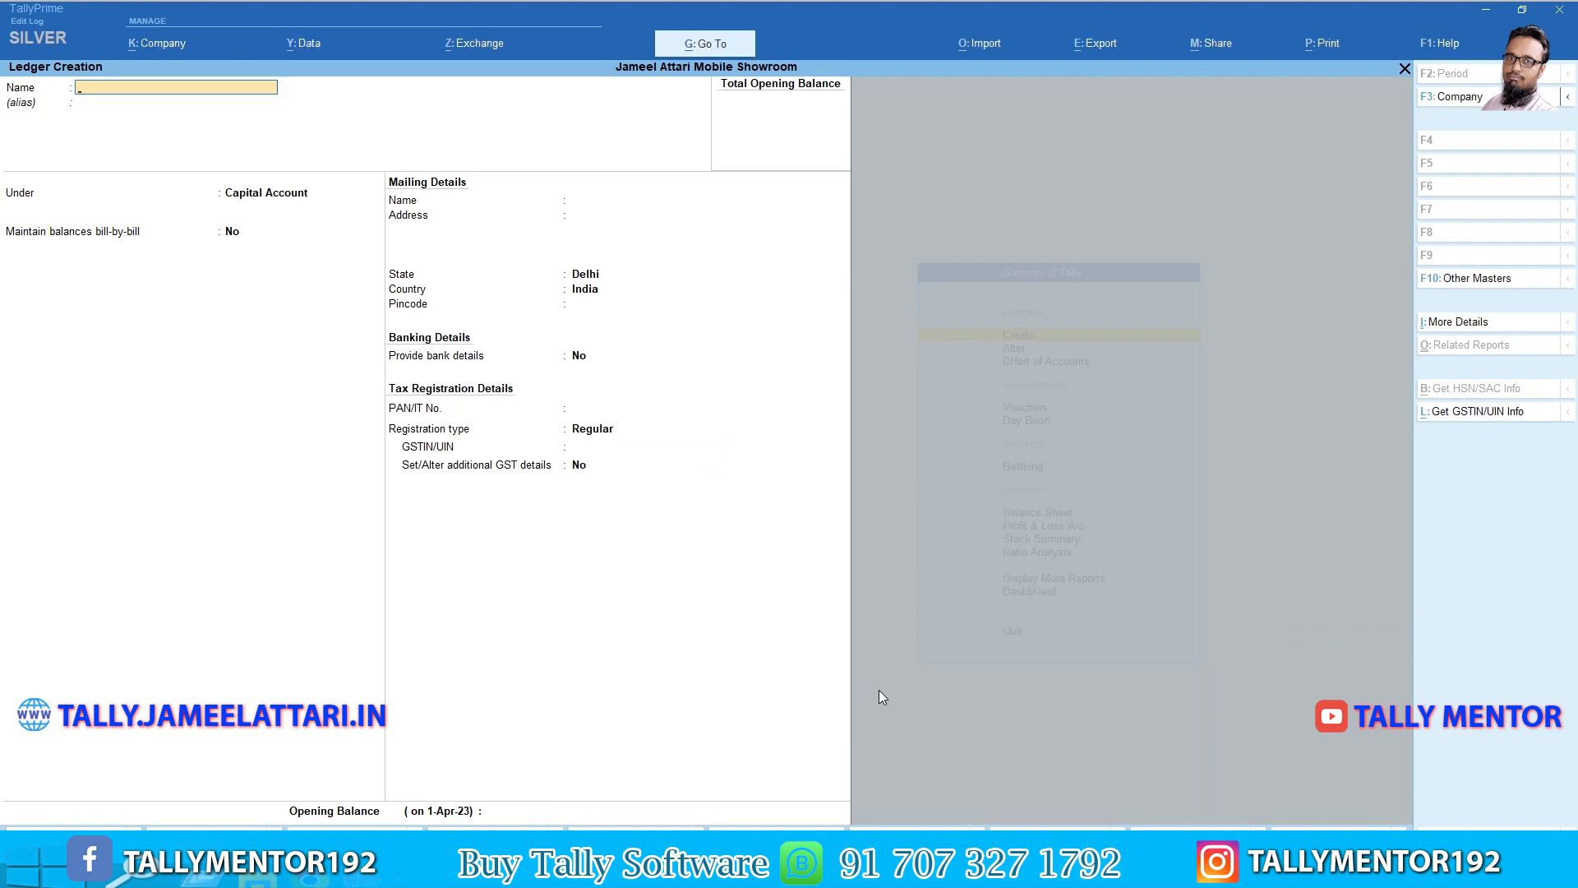
# Check the article's next ledger, name the new TallyPrime ledger Purchase Account and place it under Purchase Accounts.
pyautogui.hotkey('alt', 'Tab')
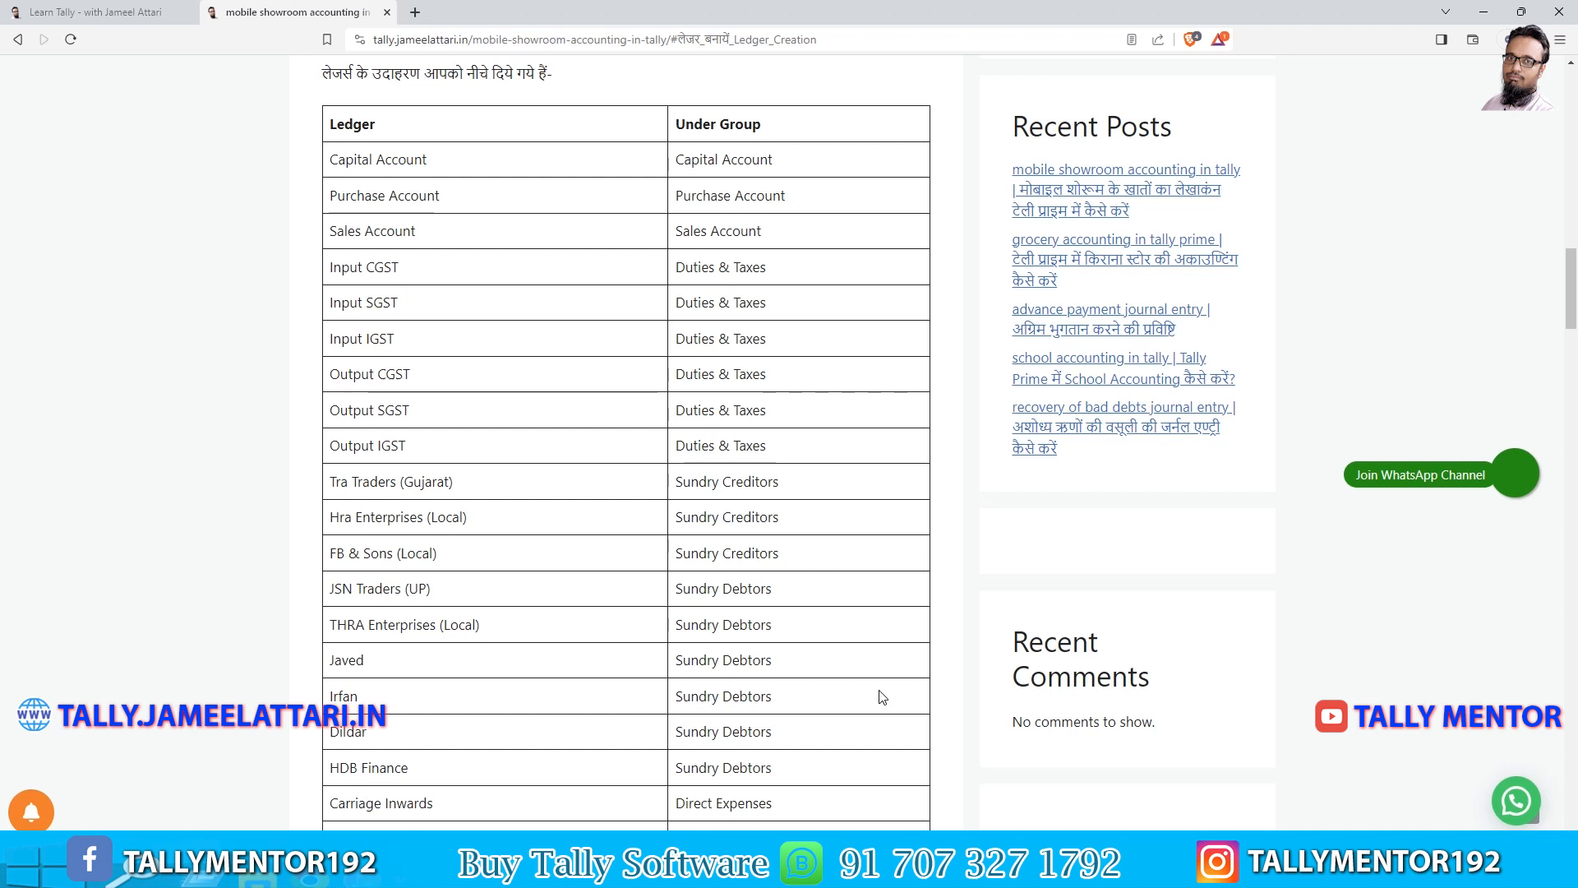
pyautogui.hotkey('alt', 'Tab')
pyautogui.write('P')
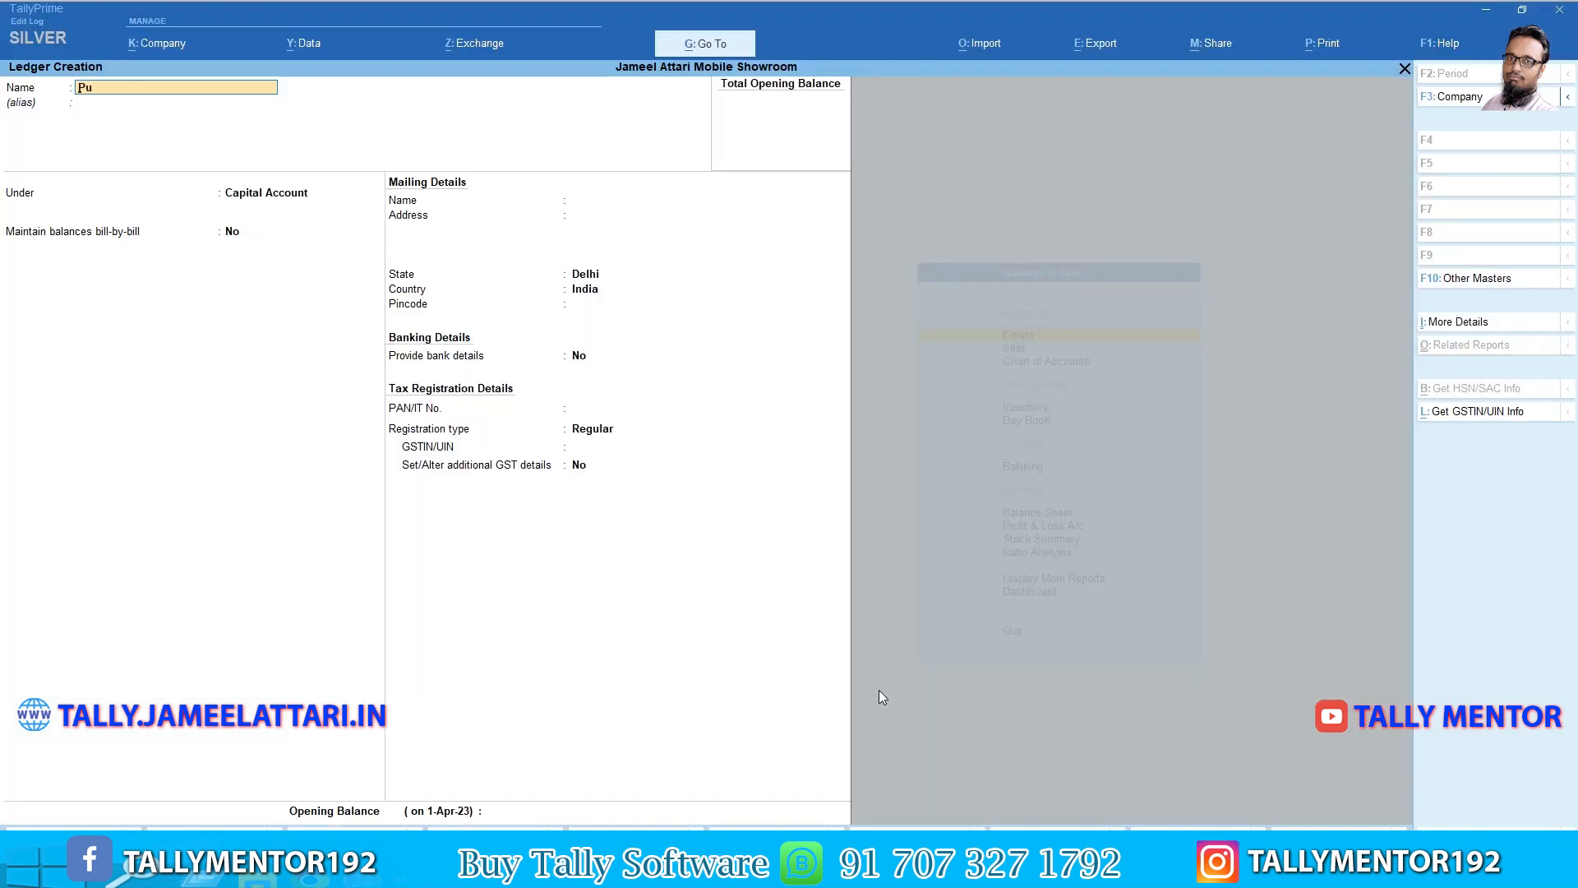
pyautogui.write('urchase Account')
pyautogui.press('Return')
pyautogui.write('Pu')
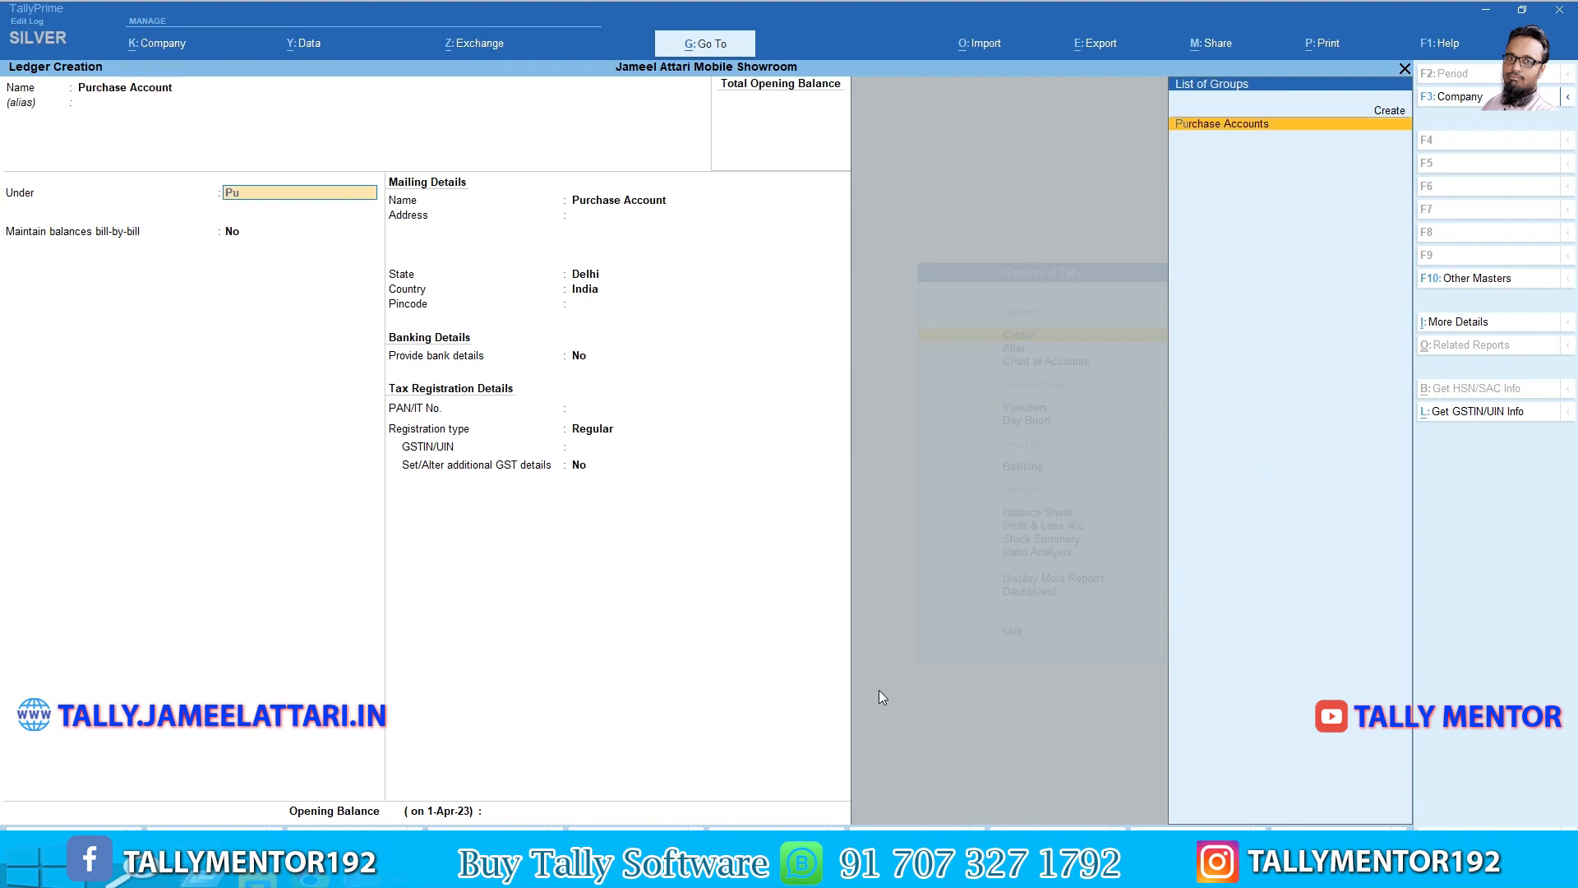
pyautogui.write('r')
pyautogui.press('Return')
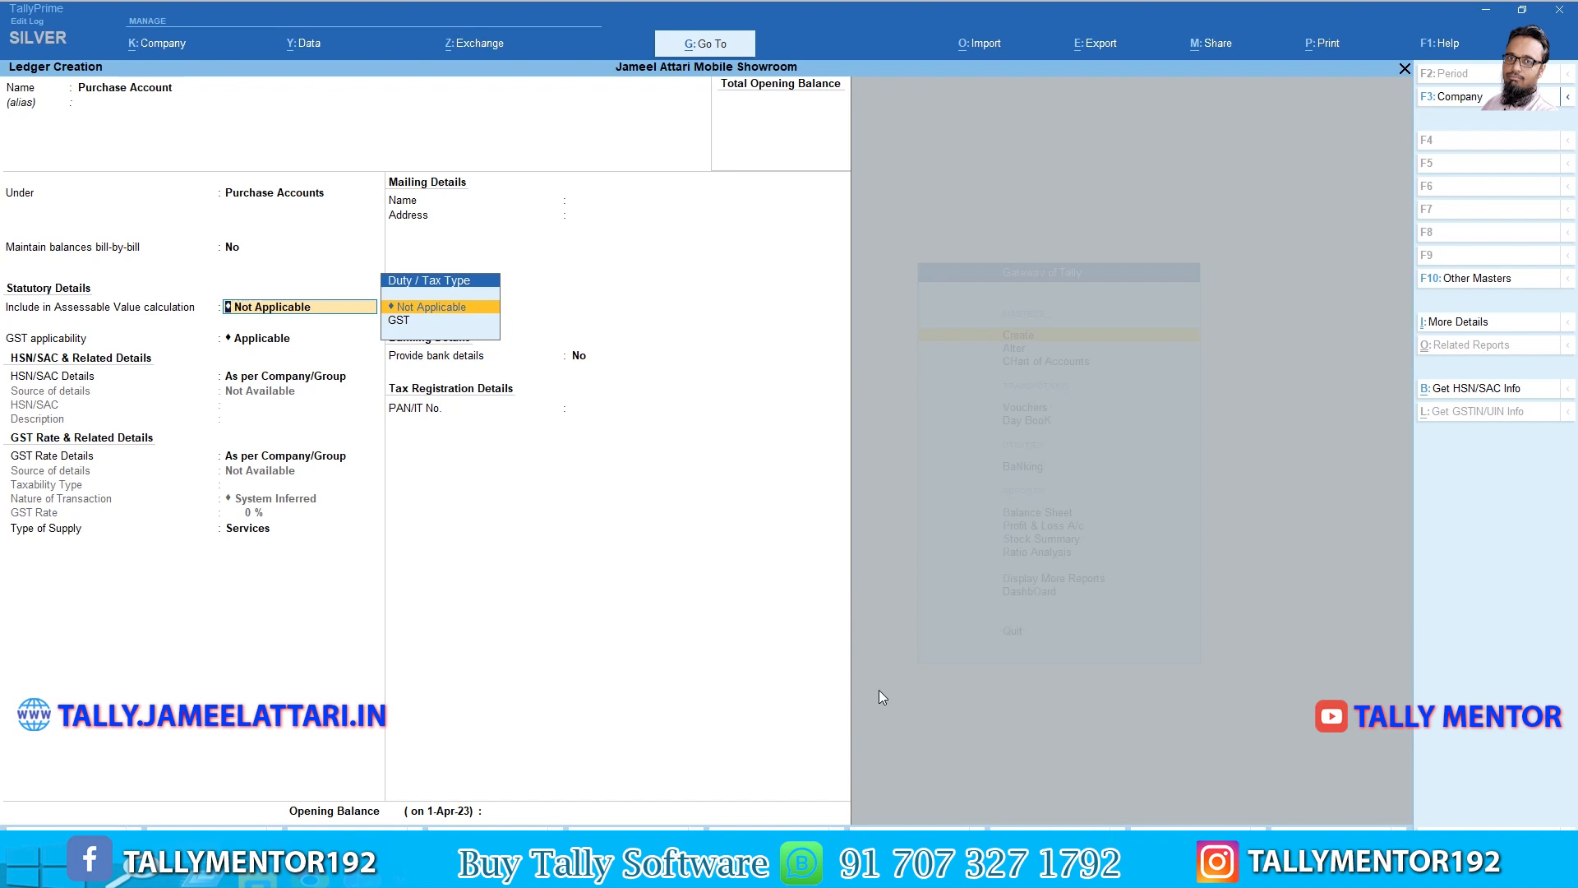
# Keep GST Applicable, HSN/SAC and rate details As per Company/Group and supply type Services, and save the ledger without an opening balance.
pyautogui.press('Return')
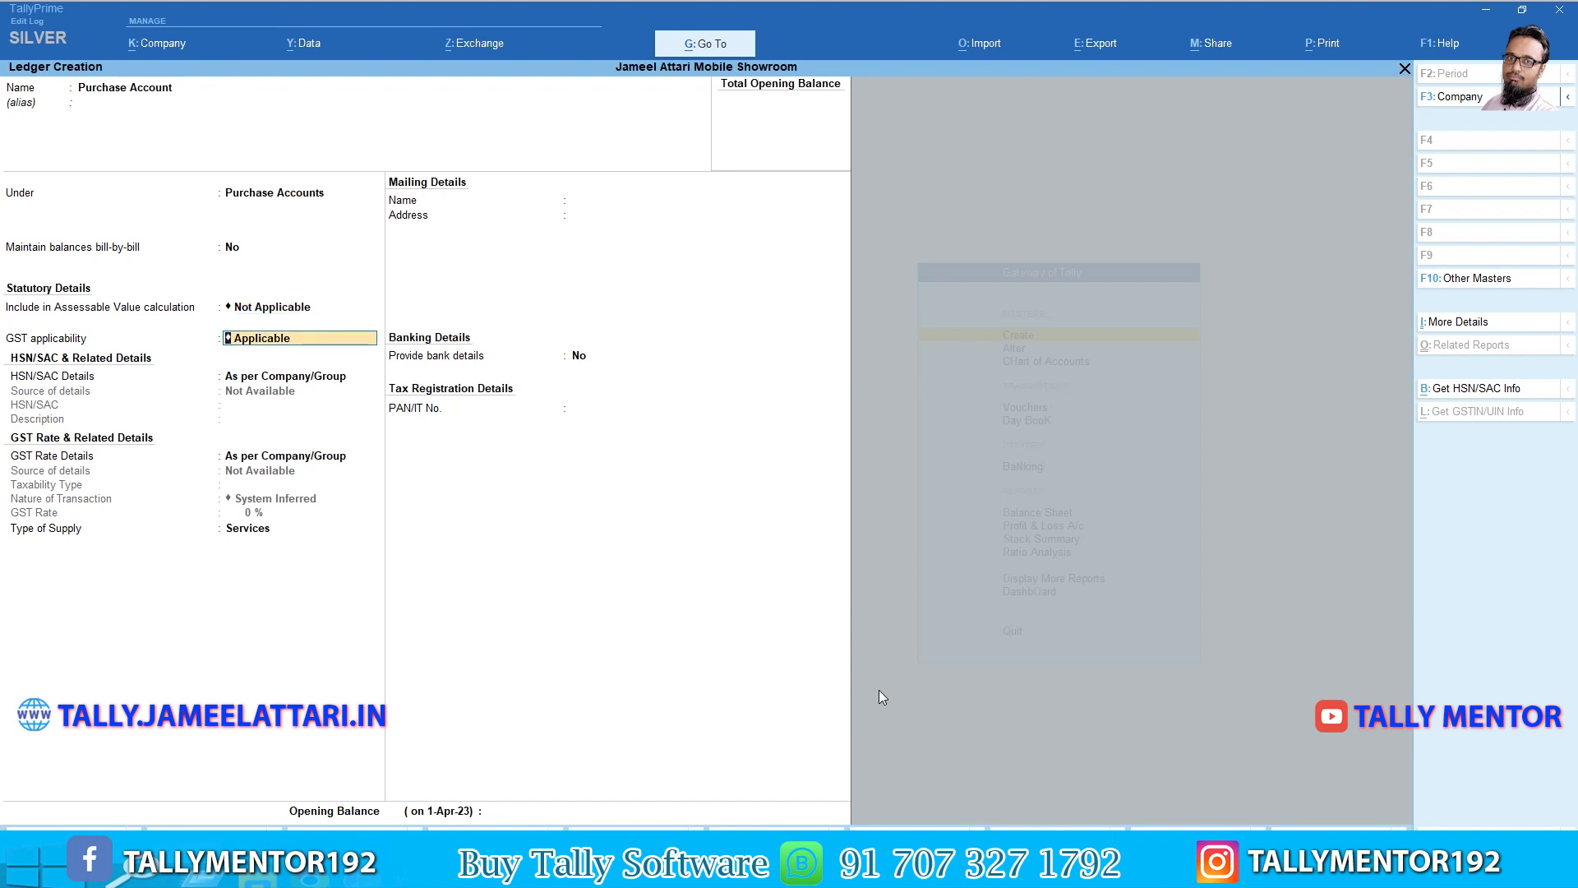
pyautogui.press('Return')
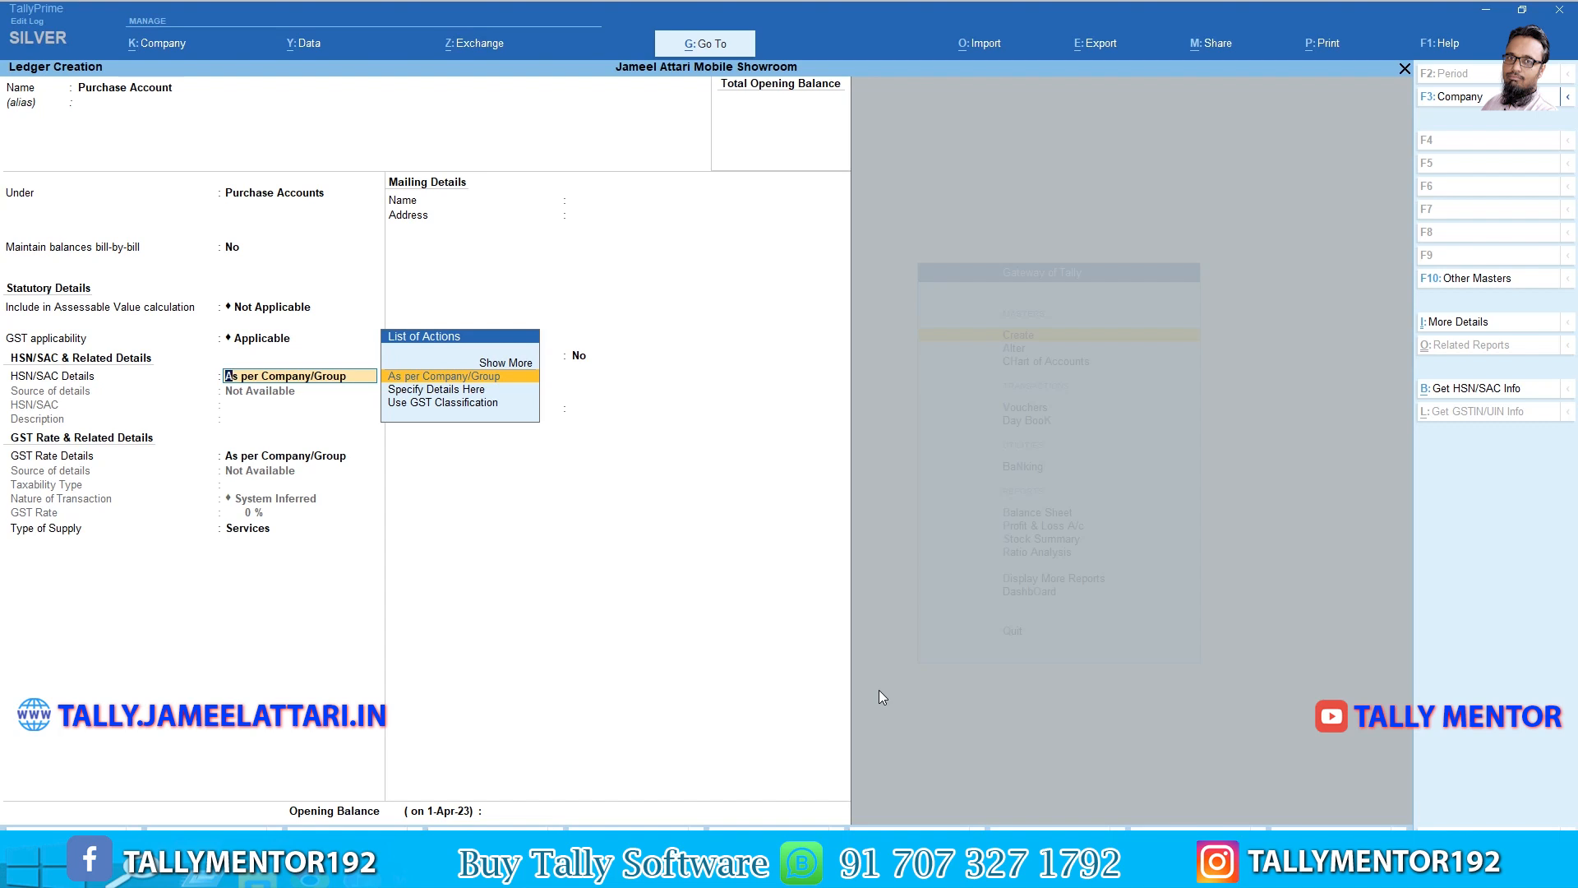
pyautogui.press('Return')
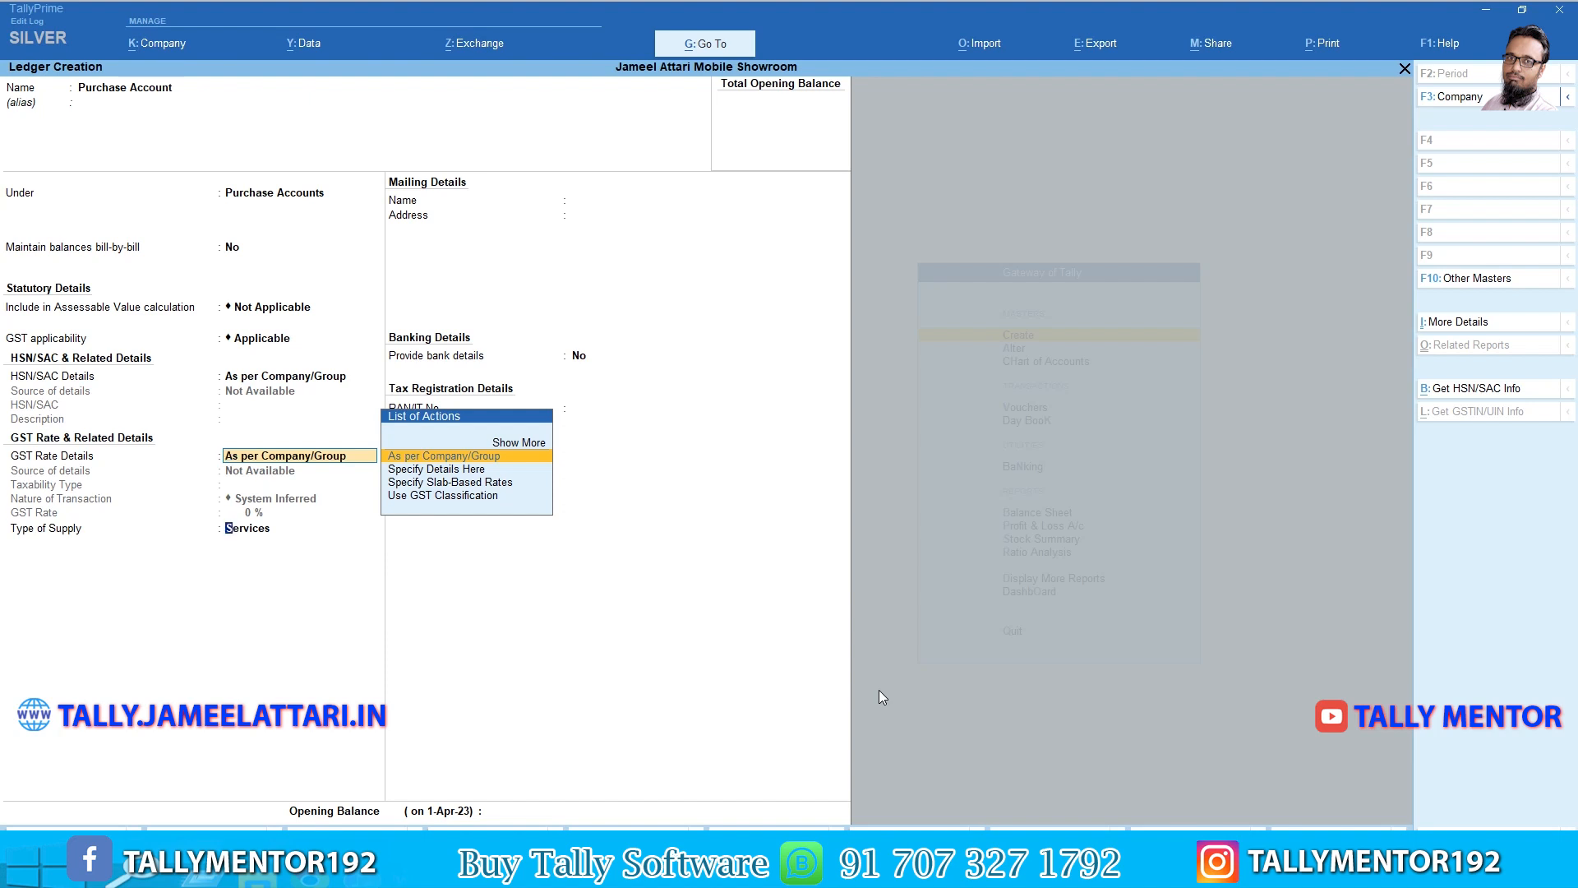
pyautogui.press('Return')
pyautogui.press('Return')
pyautogui.press('Return')
pyautogui.press('Return')
pyautogui.press('Return')
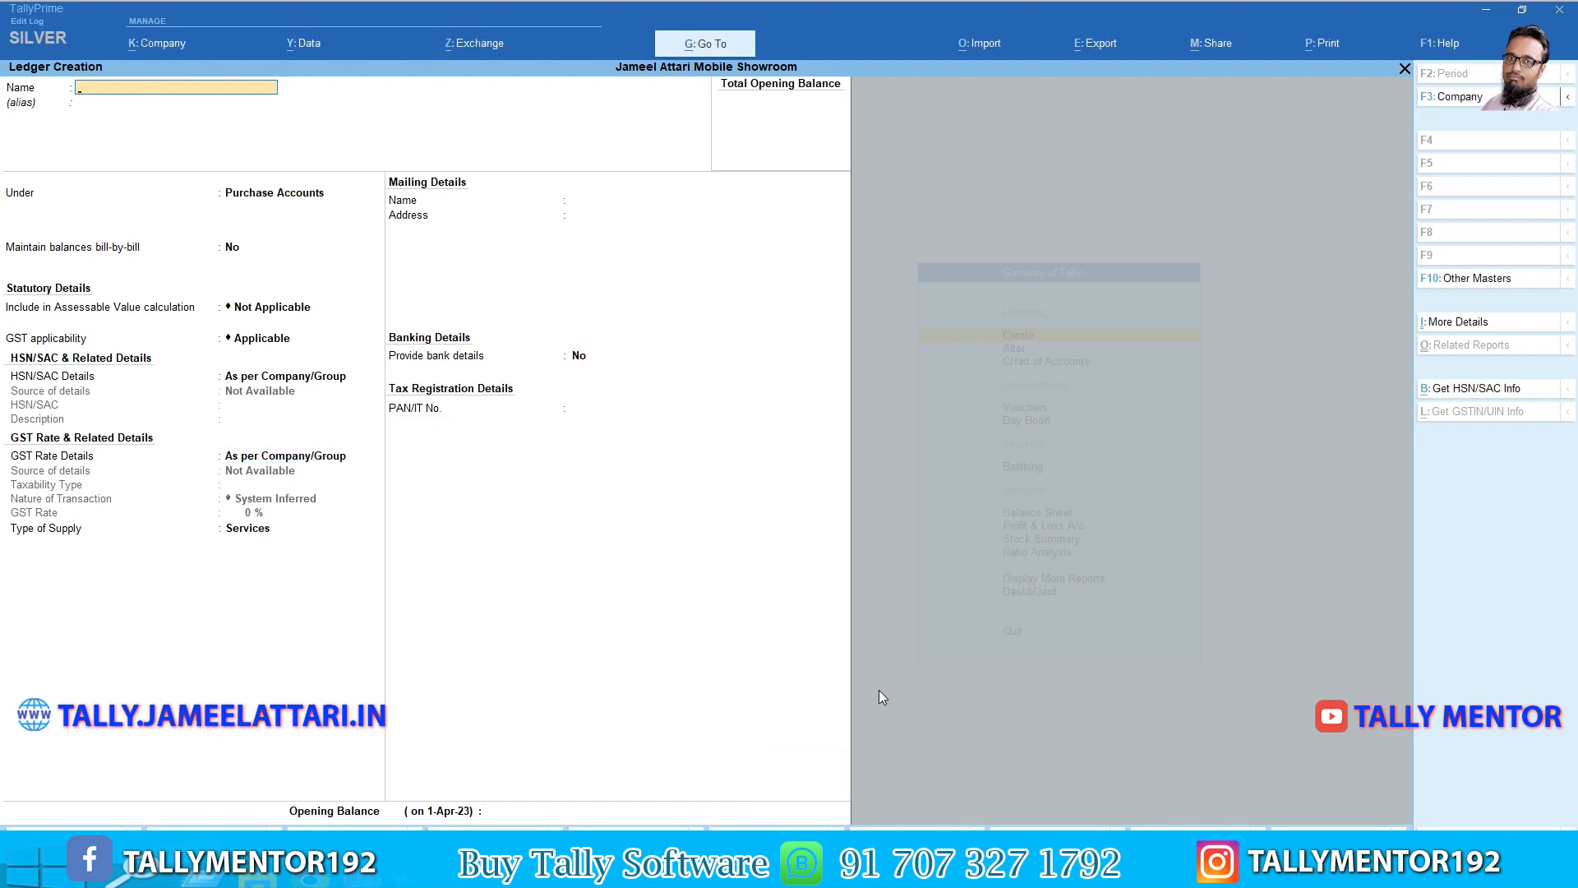
# Check the article's next ledger, name the new TallyPrime ledger Sales Account and place it under Sales Accounts.
pyautogui.press('alt')
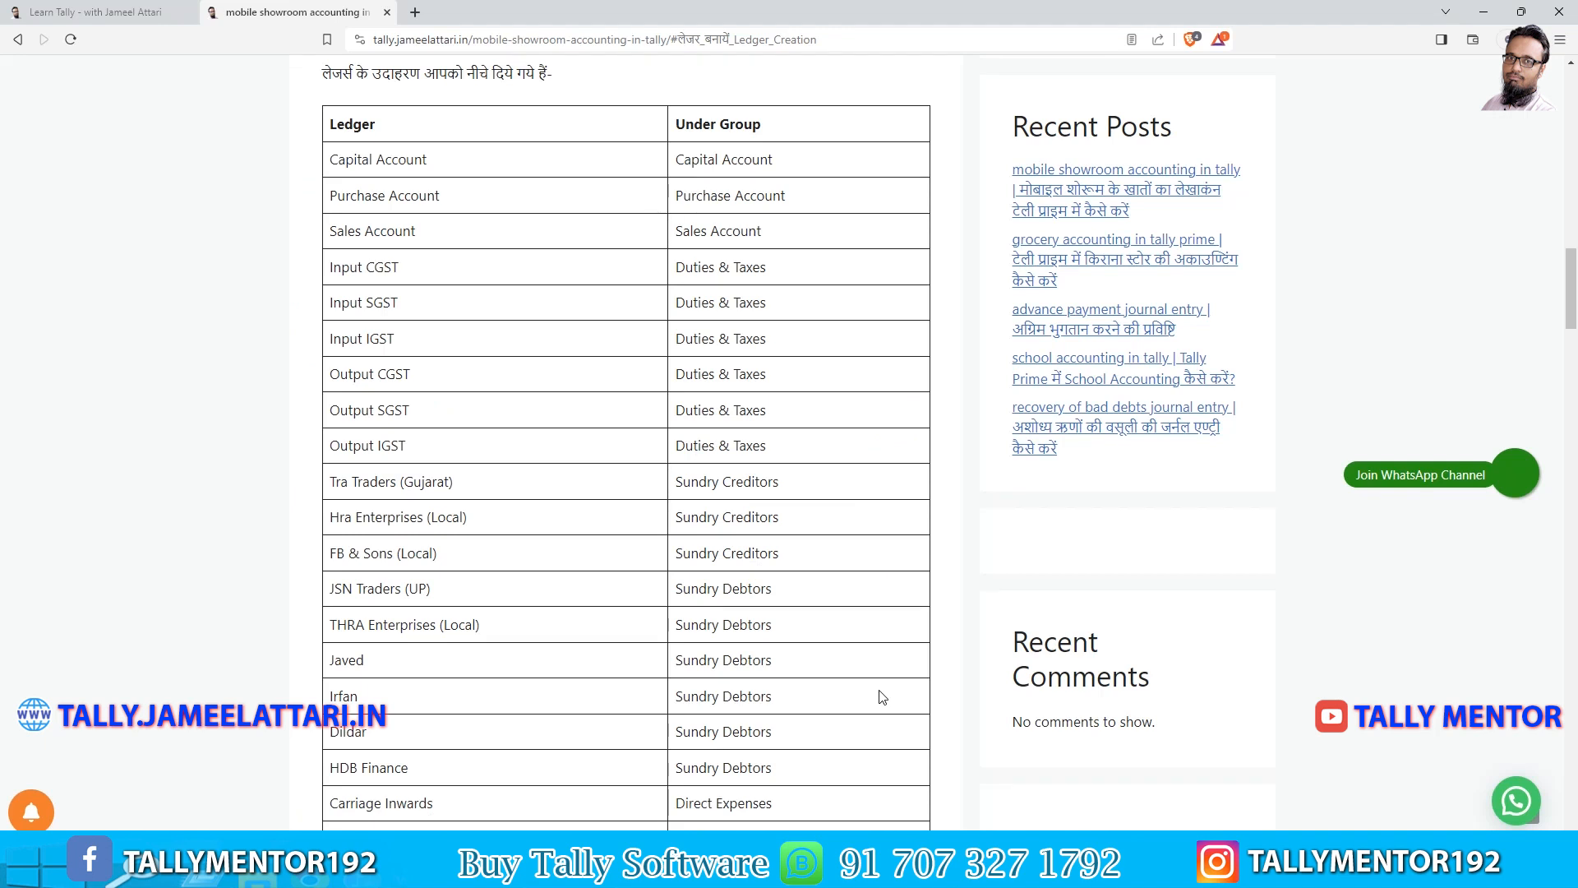
pyautogui.hotkey('alt', 'Tab')
pyautogui.write('Sa')
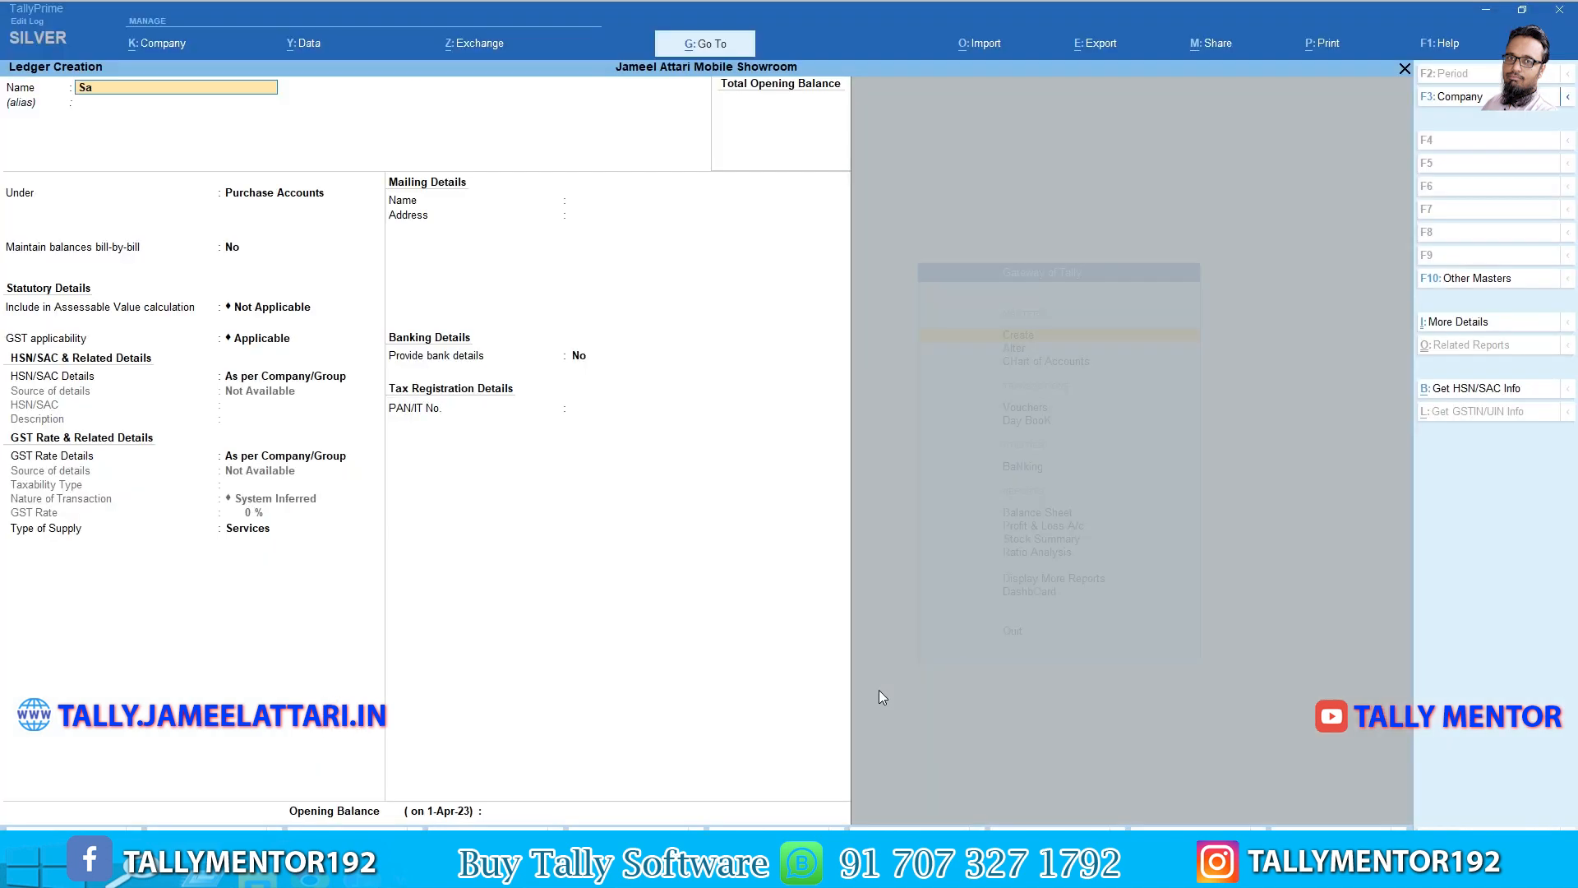
pyautogui.write('les Account')
pyautogui.press('Return')
pyautogui.write('sal')
pyautogui.press('Return')
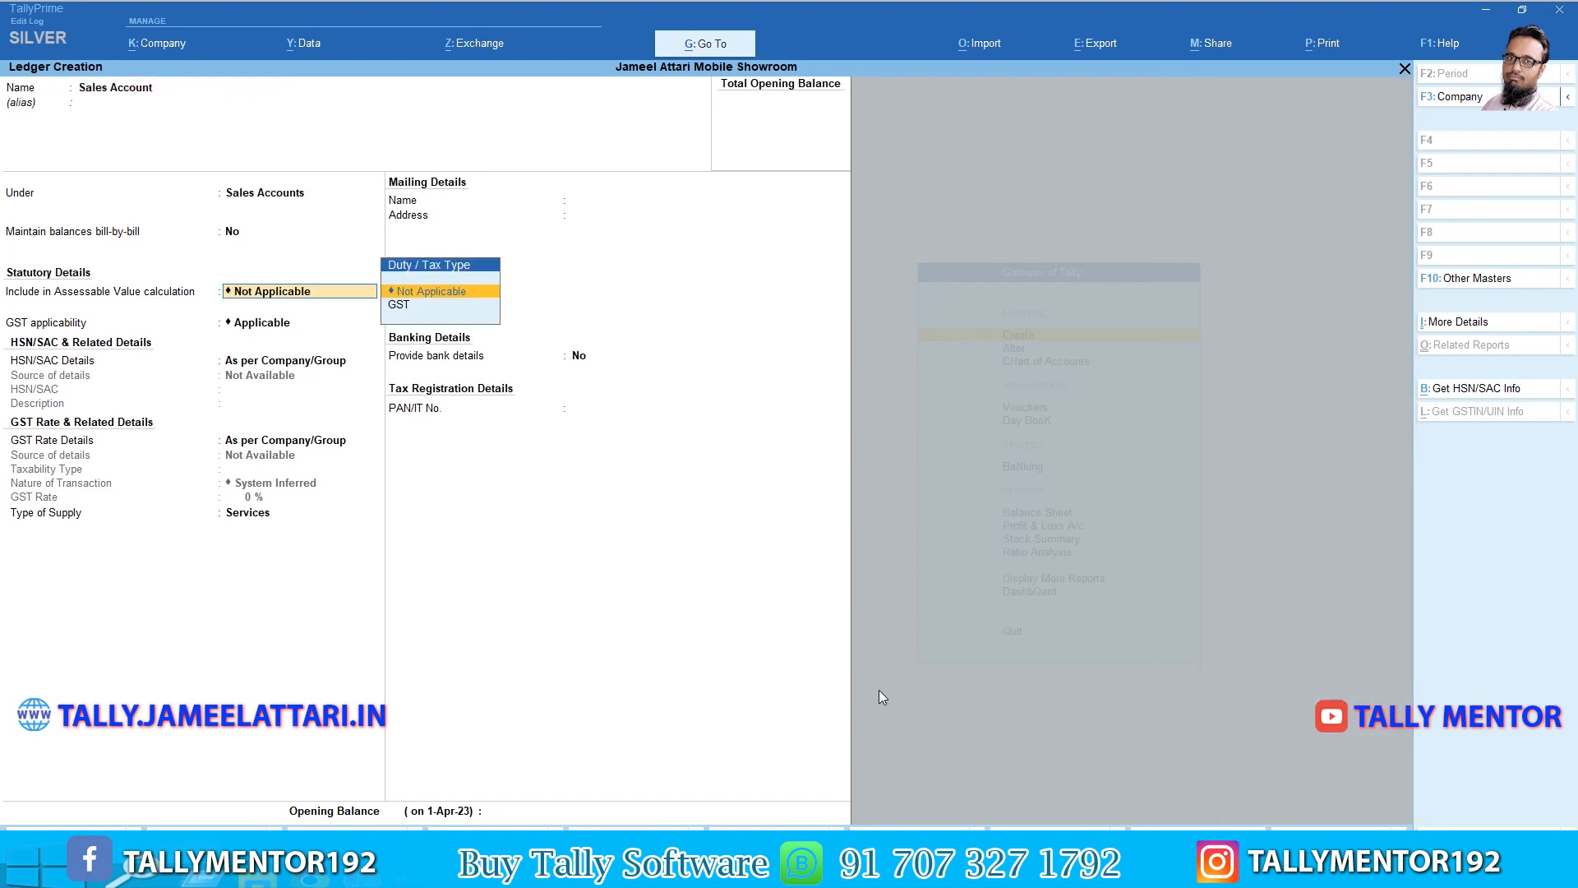
# Keep GST Applicable with HSN/SAC and rate details As per Company/Group, set the type of supply to Goods, and save the ledger.
pyautogui.press('Return')
pyautogui.press('Return')
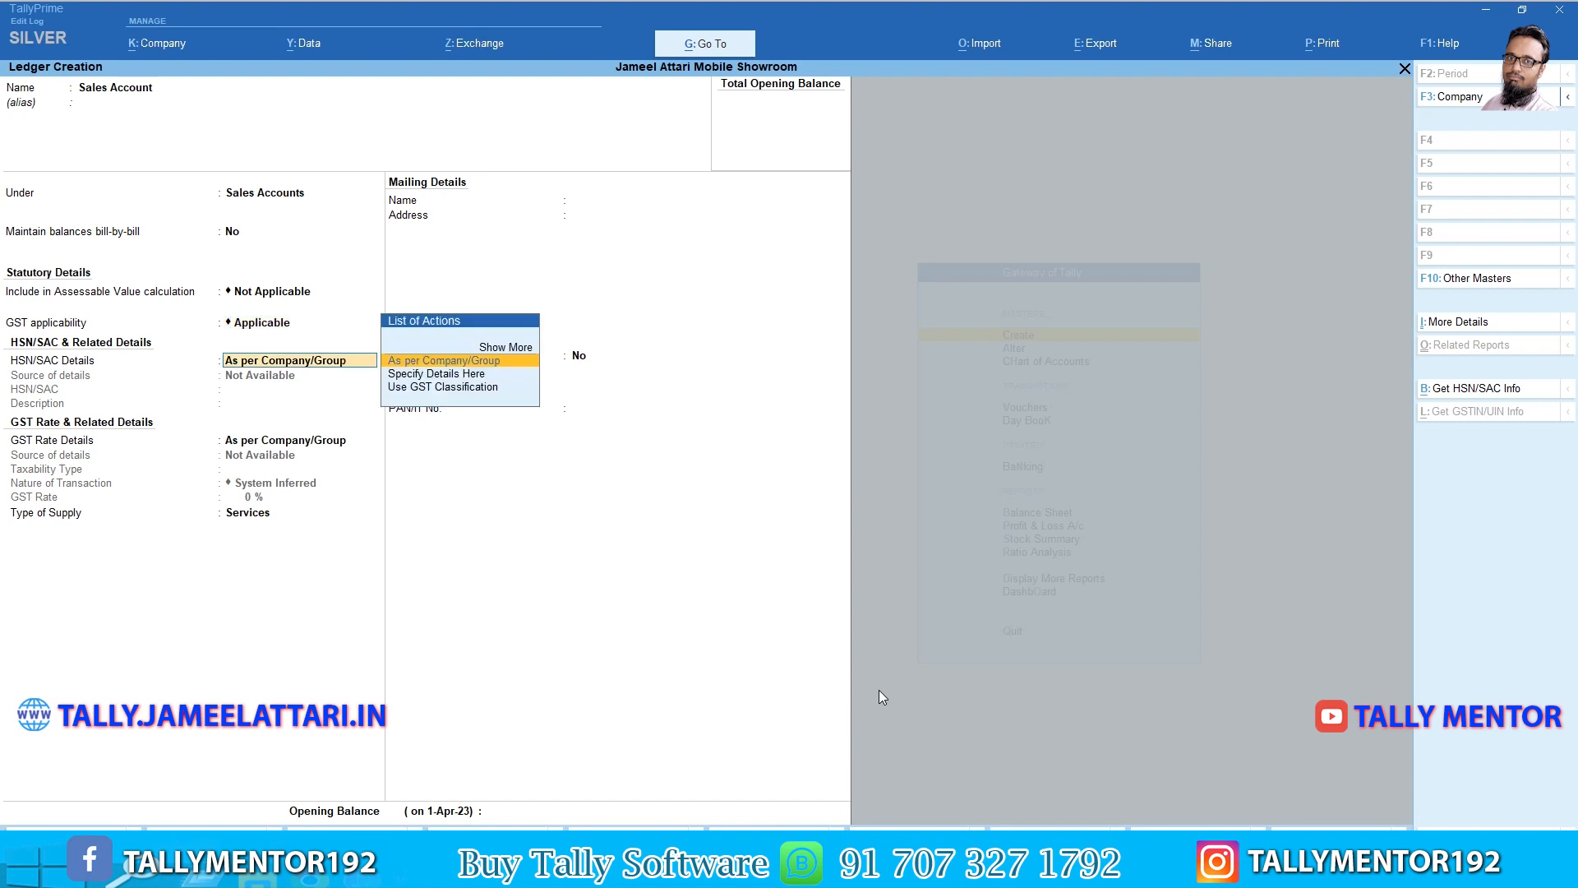
pyautogui.press('Return')
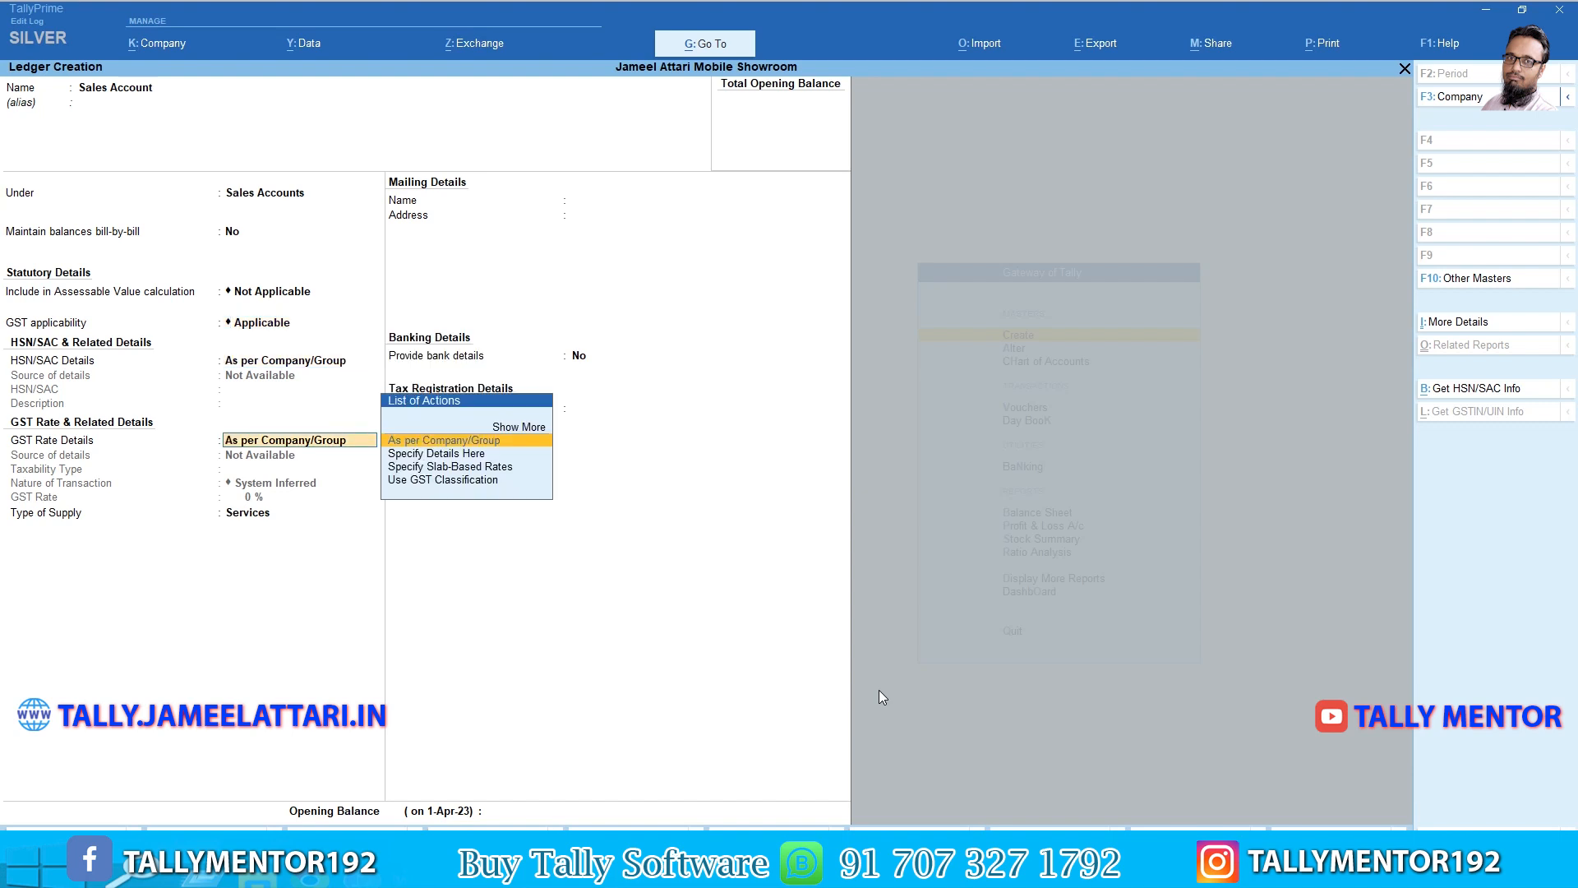
pyautogui.press('Return')
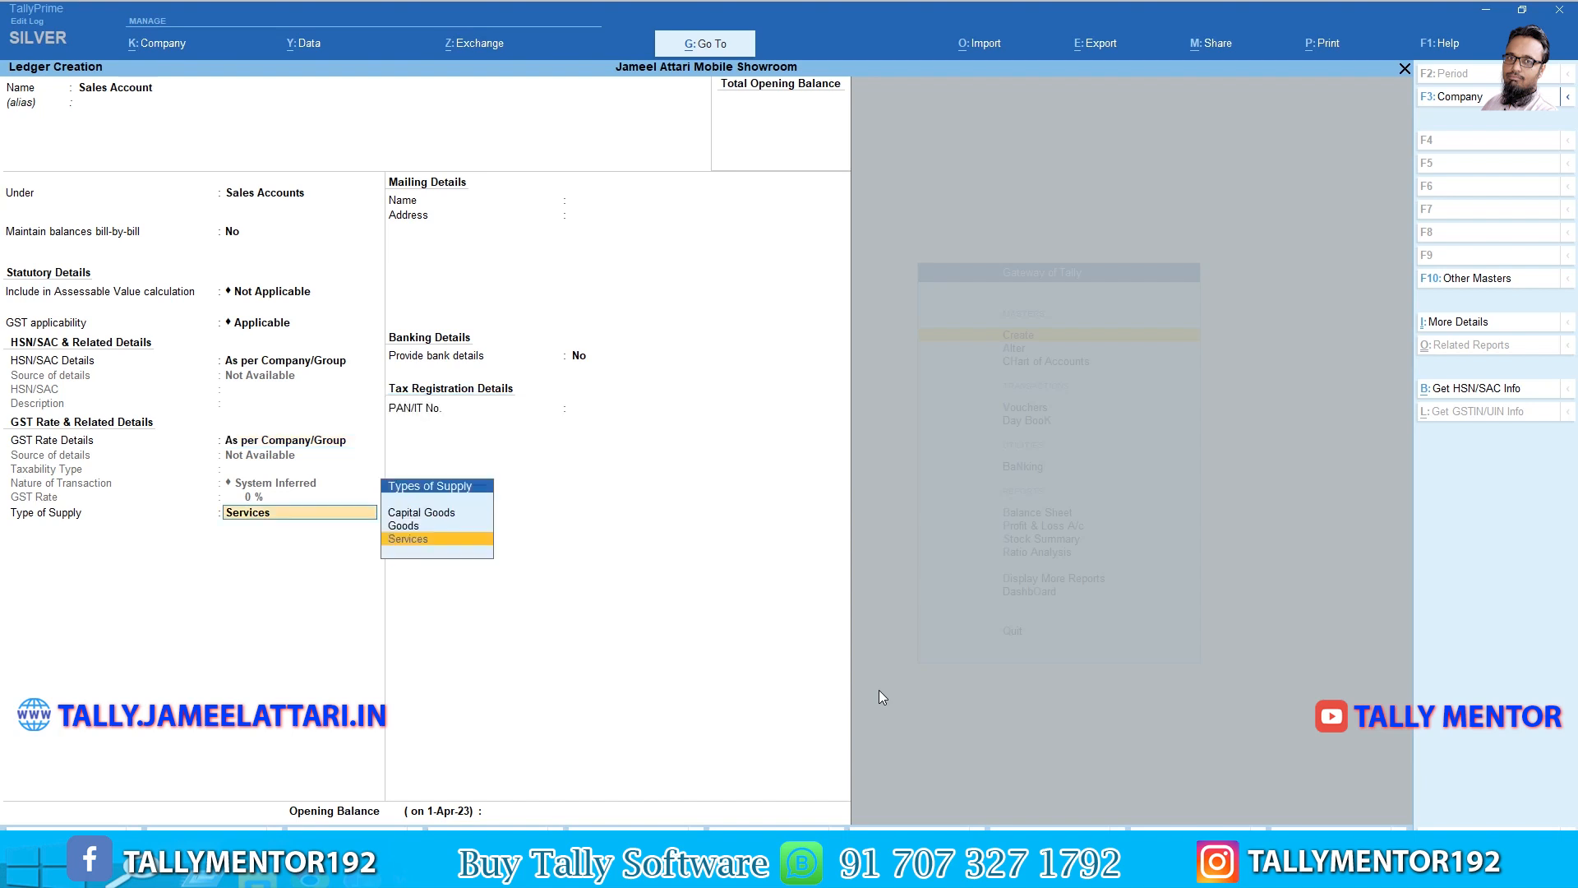
pyautogui.press('Up')
pyautogui.press('Return')
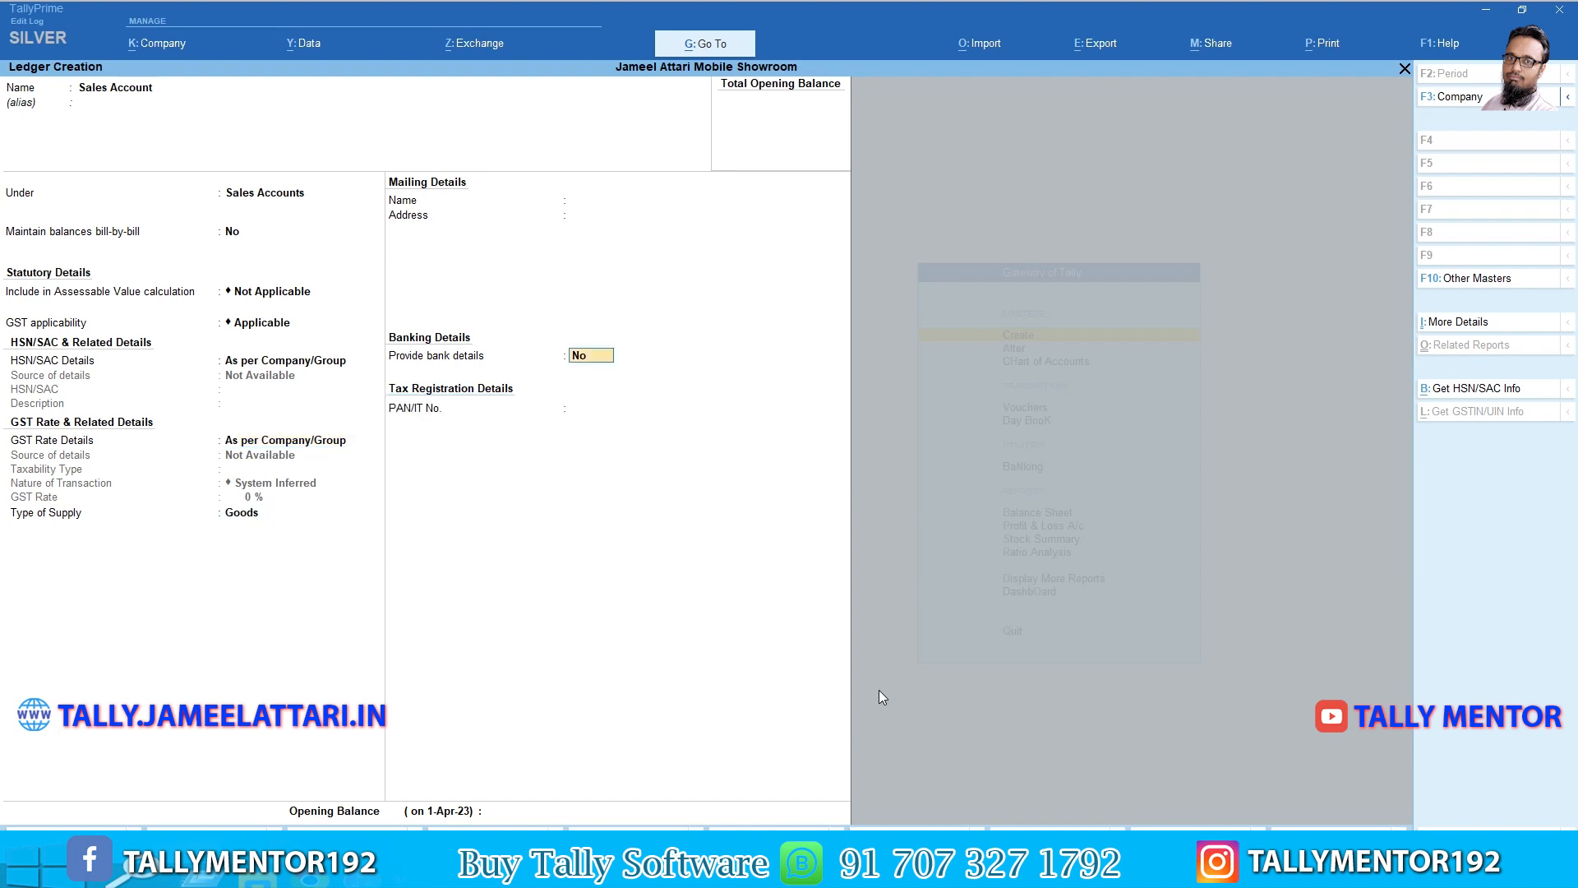
pyautogui.press('Return')
pyautogui.press('Return')
pyautogui.press('Return')
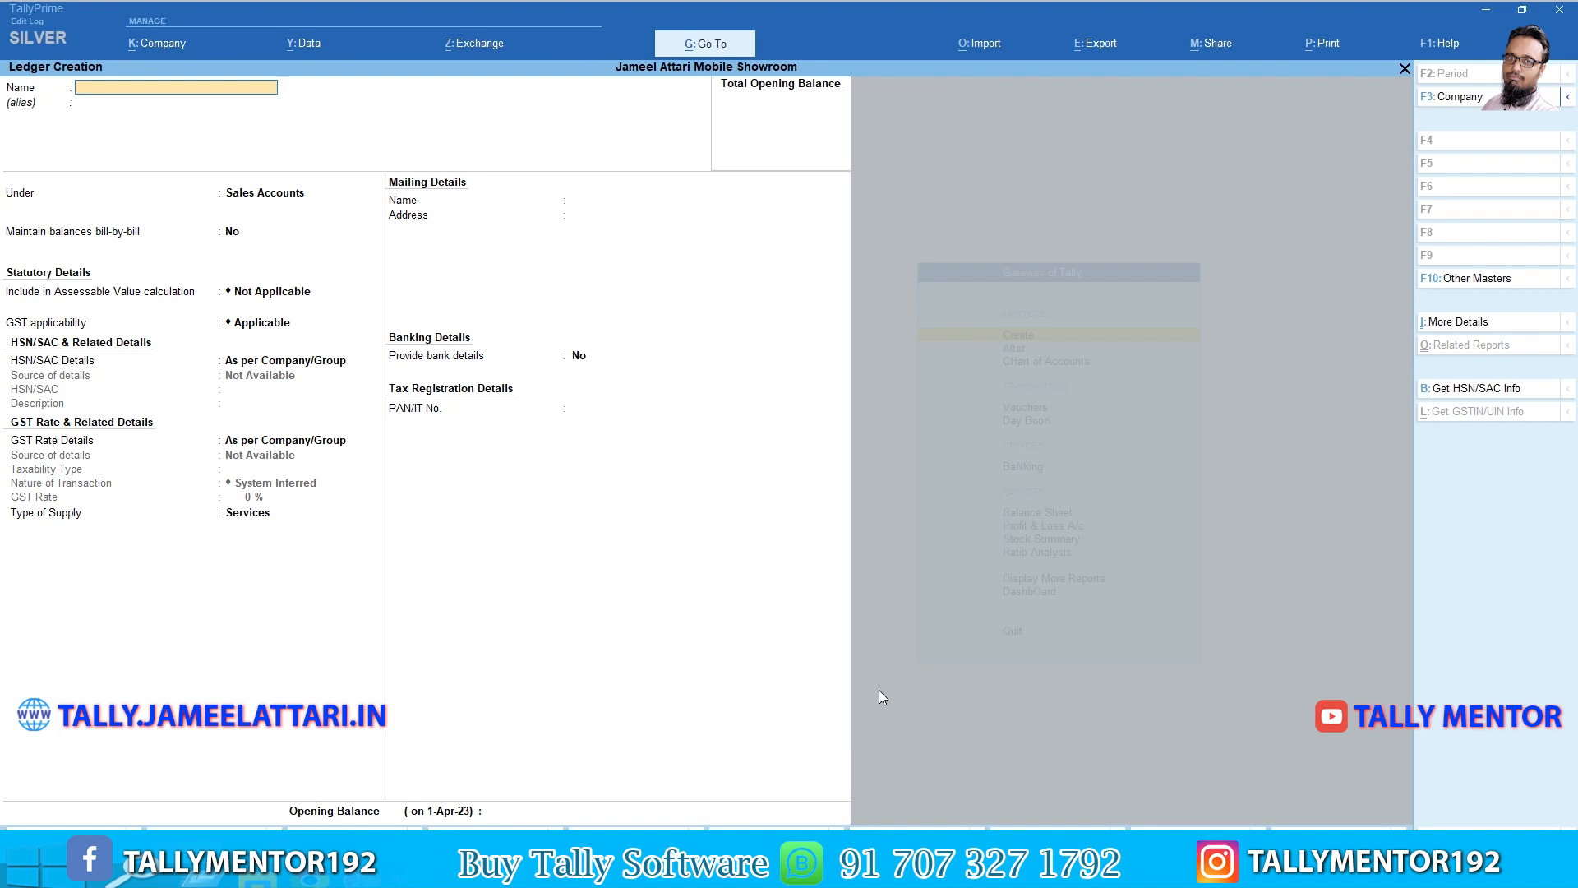
# Check the article's next ledger, name the new TallyPrime ledger Input CGST and place it under Duties & Taxes.
pyautogui.hotkey('alt', 'Tab')
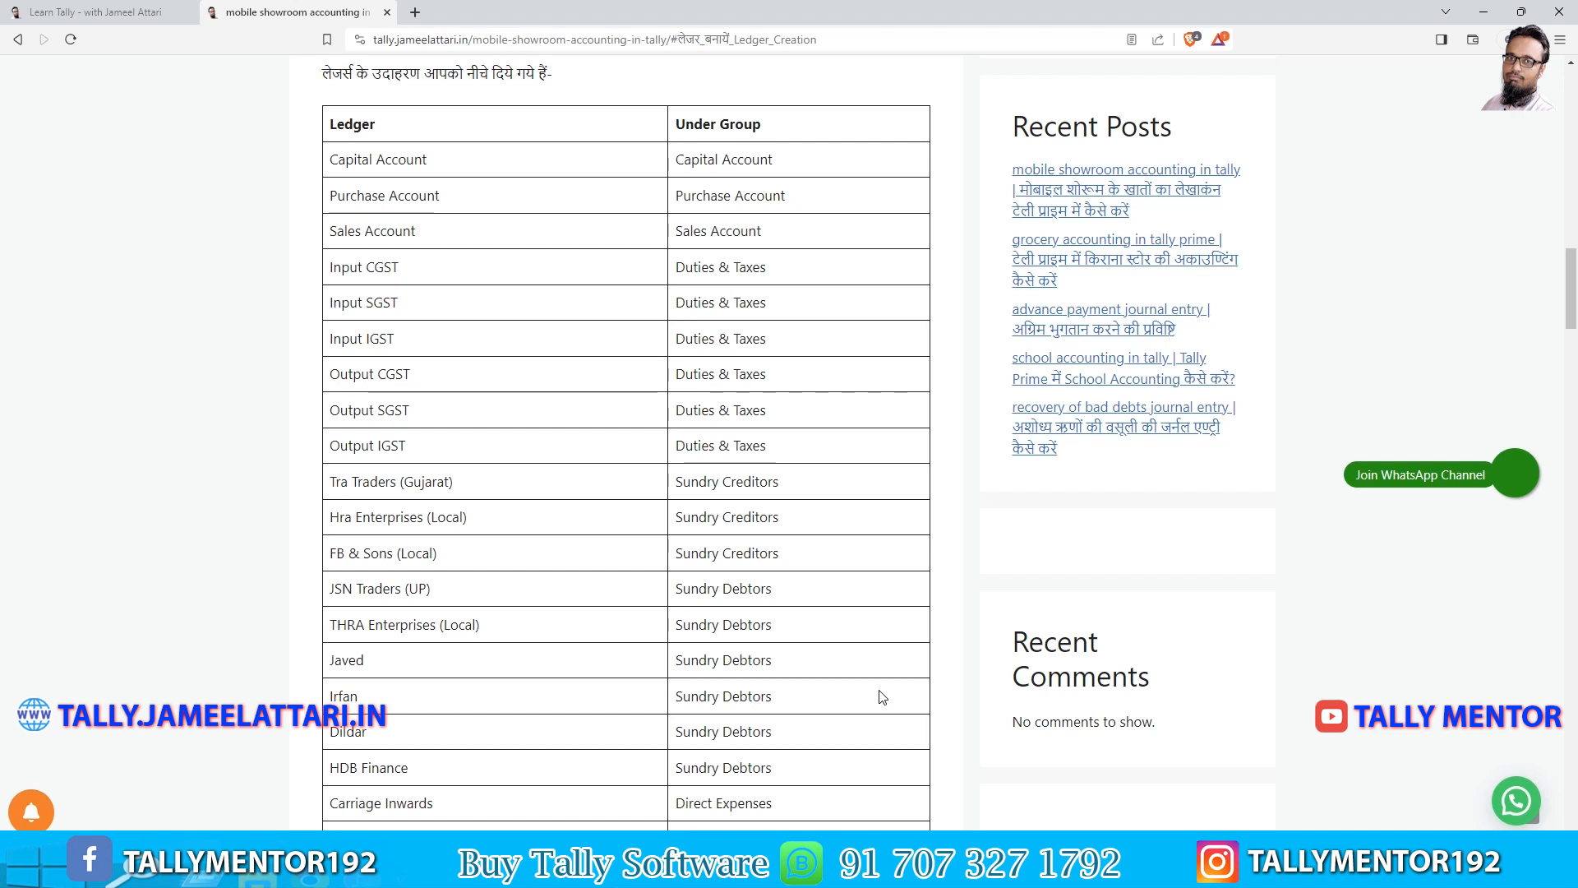
pyautogui.hotkey('alt', 'Tab')
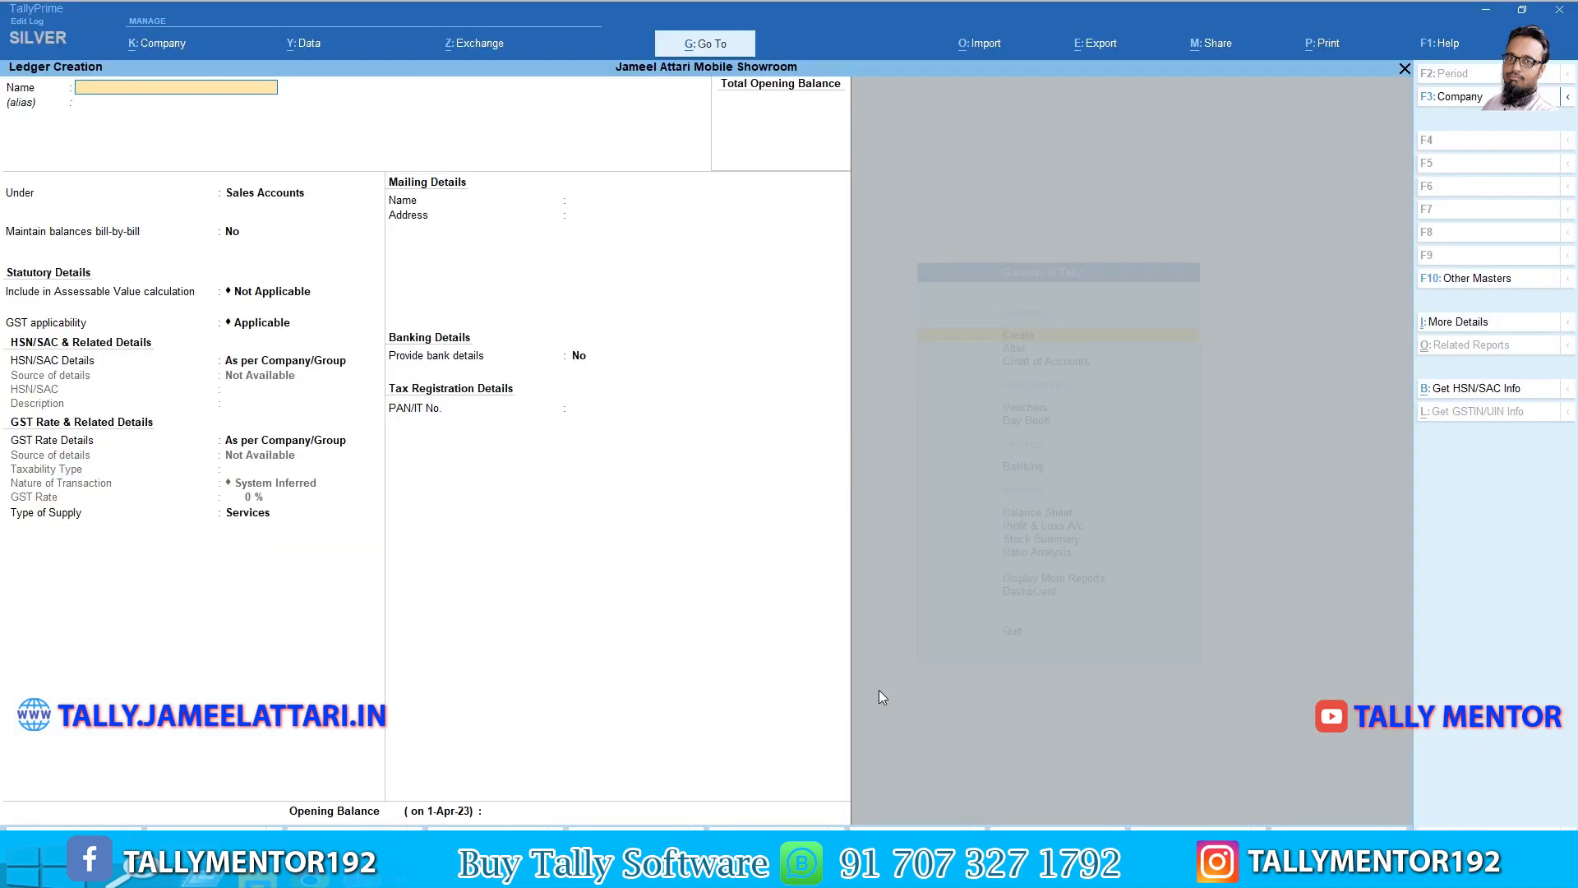
pyautogui.write('GST')
pyautogui.press('Return')
pyautogui.press('Return')
pyautogui.write('du')
pyautogui.press('Return')
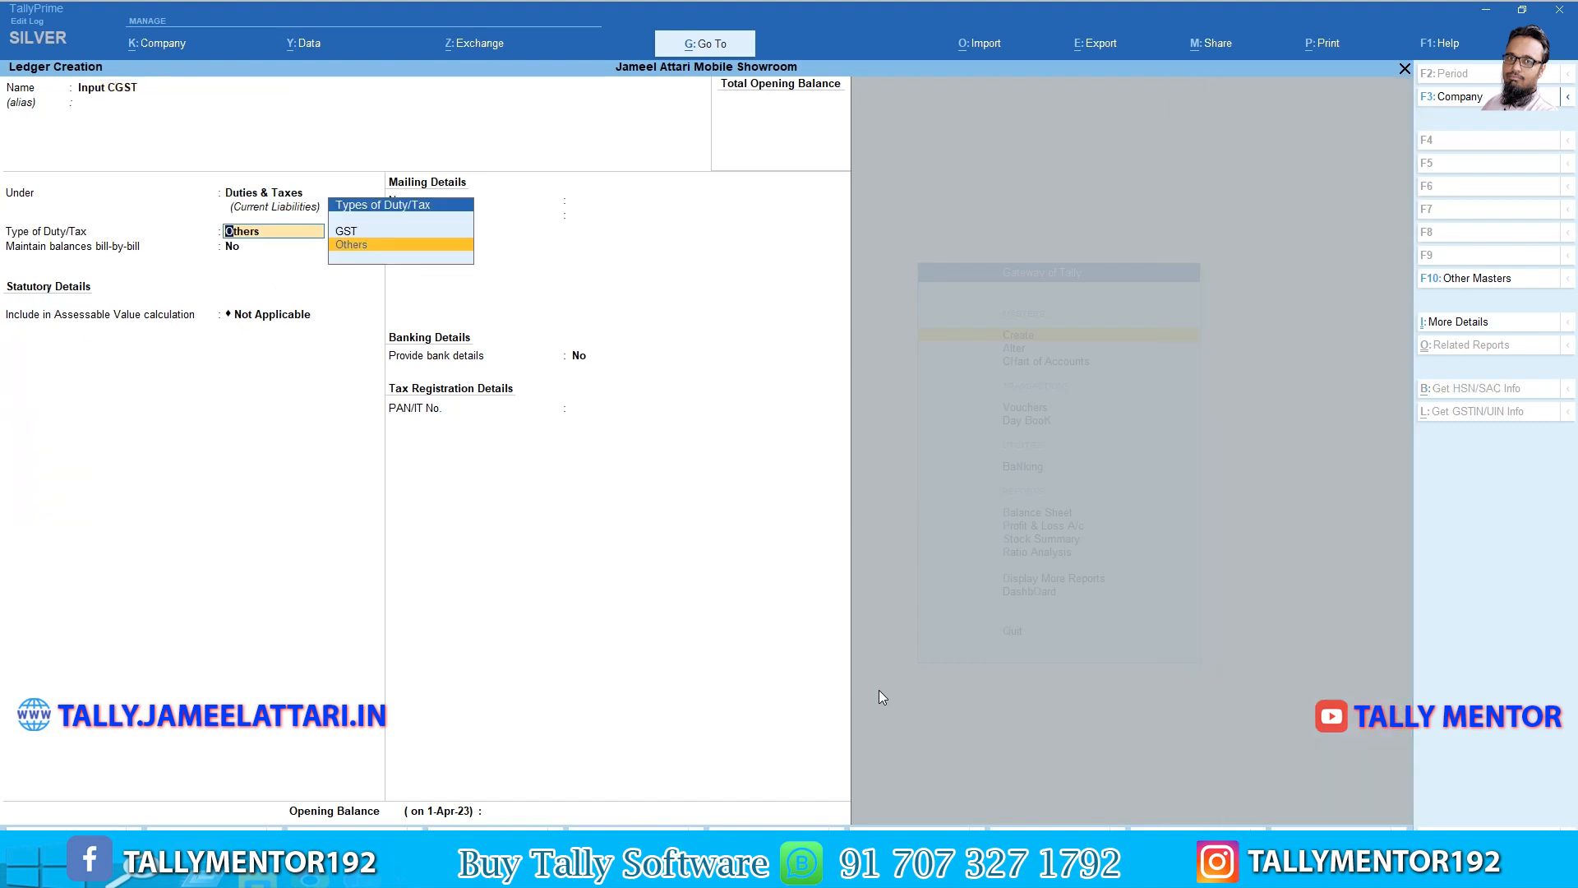
# Set Input CGST's duty type to GST and tax type to CGST, and save it without an opening balance.
pyautogui.press('Up')
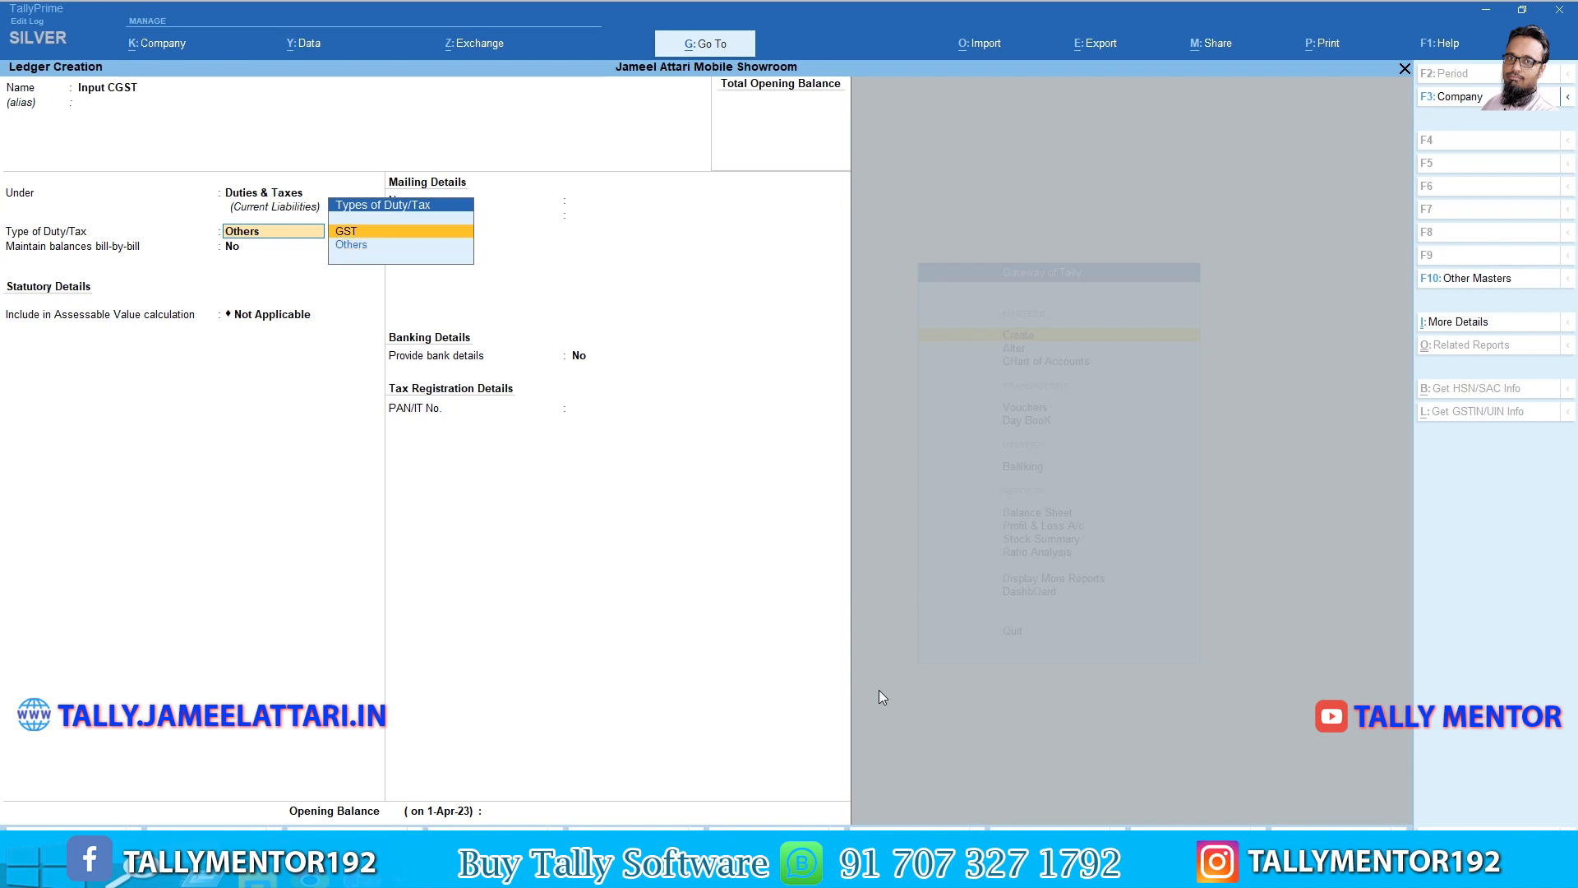
pyautogui.press('Return')
pyautogui.press('Down')
pyautogui.press('Return')
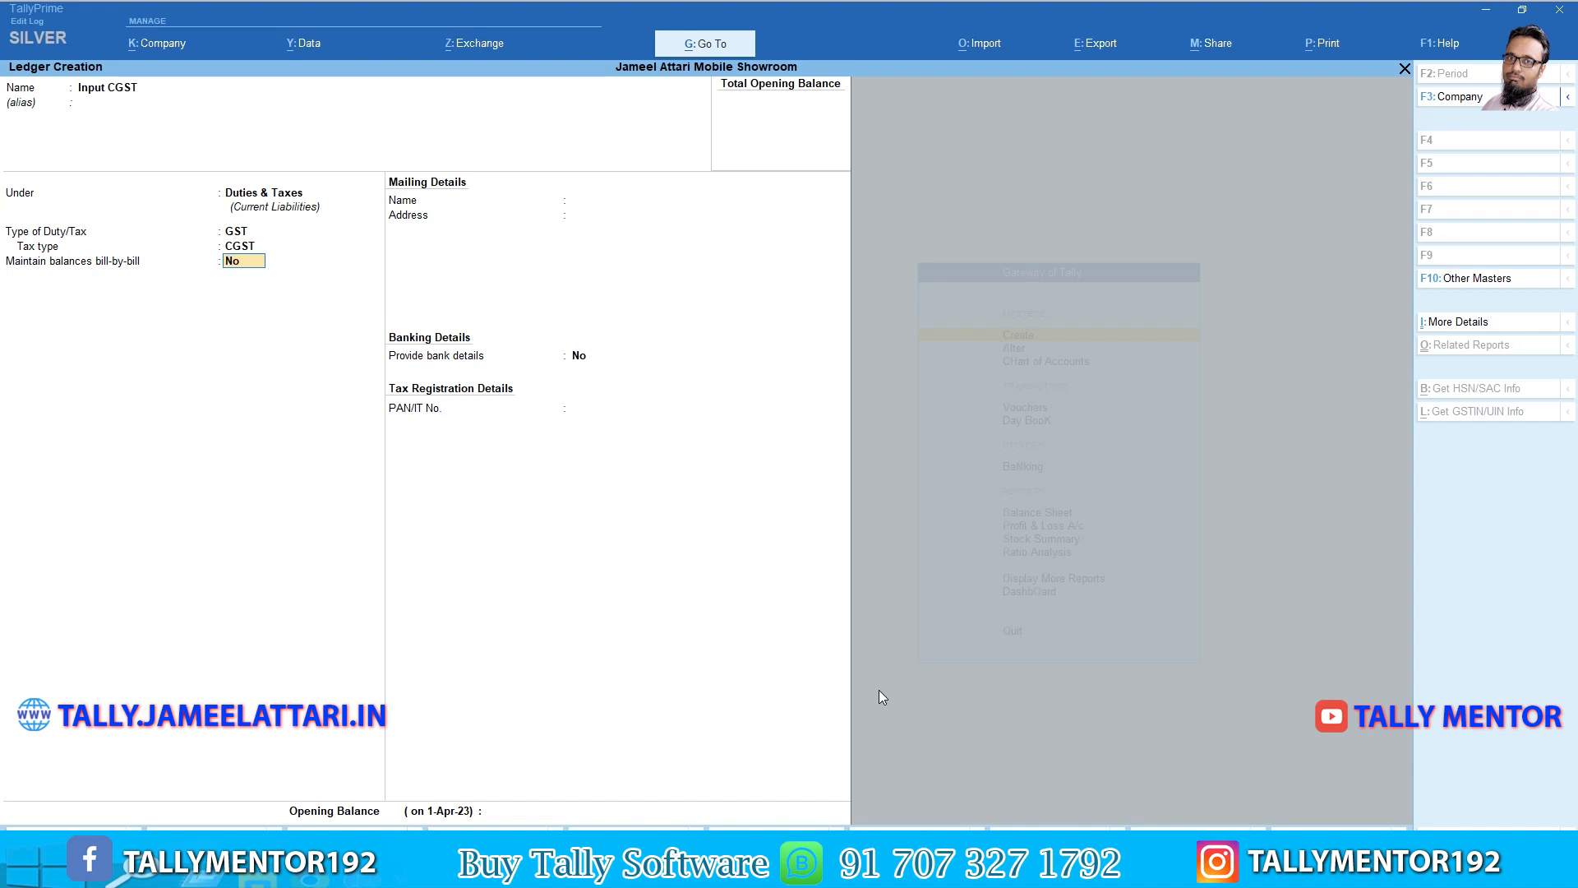
pyautogui.press('Return')
pyautogui.press('Return')
pyautogui.press('Return')
pyautogui.press('Return')
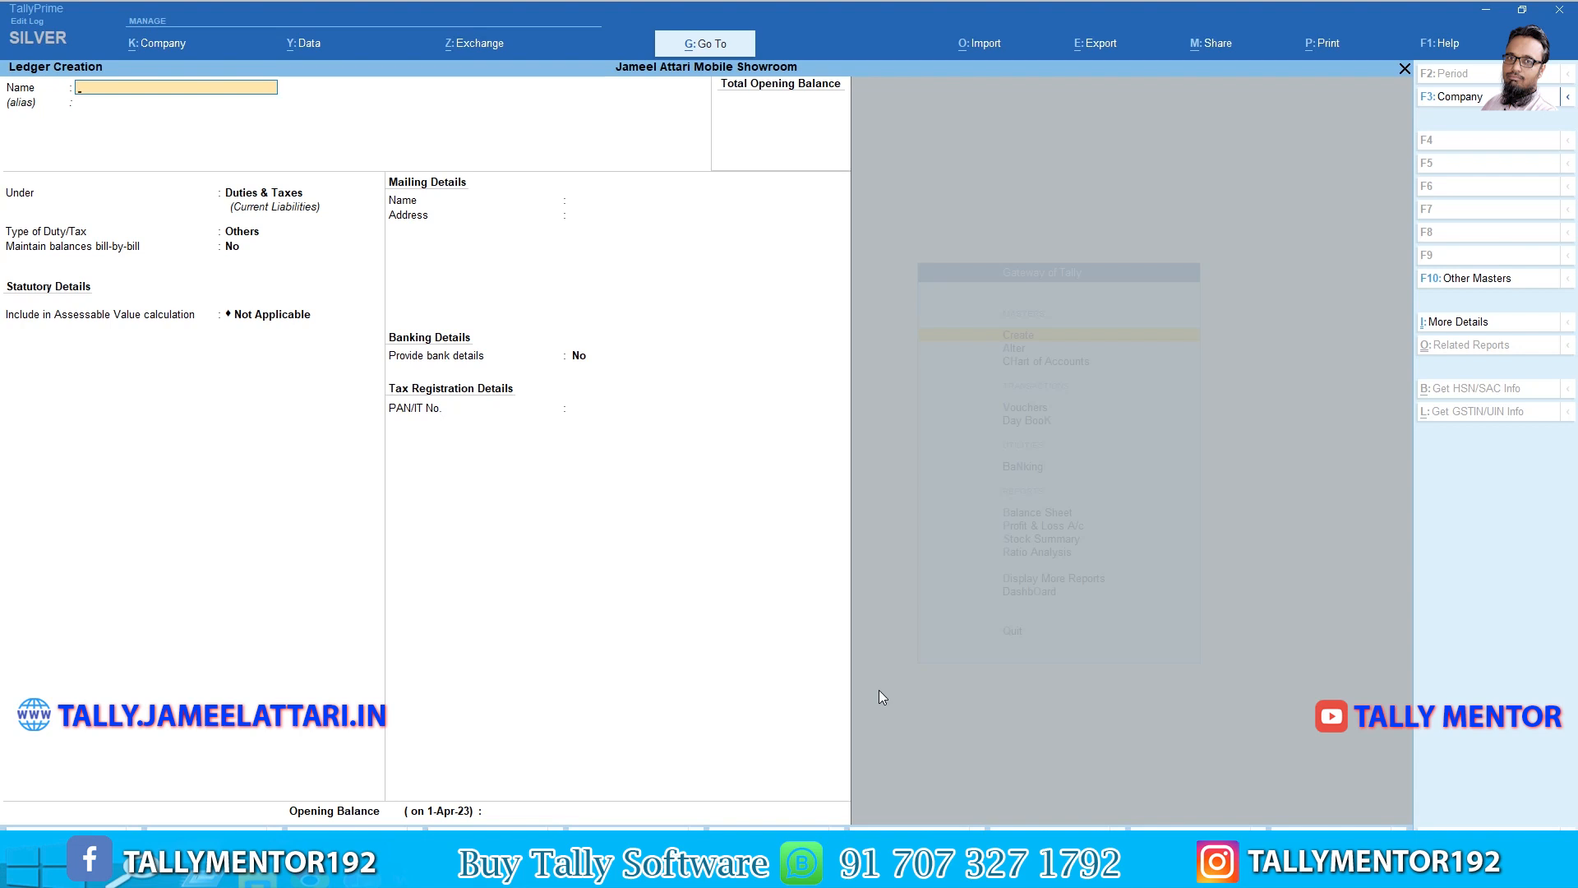
# Name a new ledger Input SGST under Duties & Taxes and set its type of duty/tax to GST.
pyautogui.write('Input SGST')
pyautogui.press('Return')
pyautogui.press('Return')
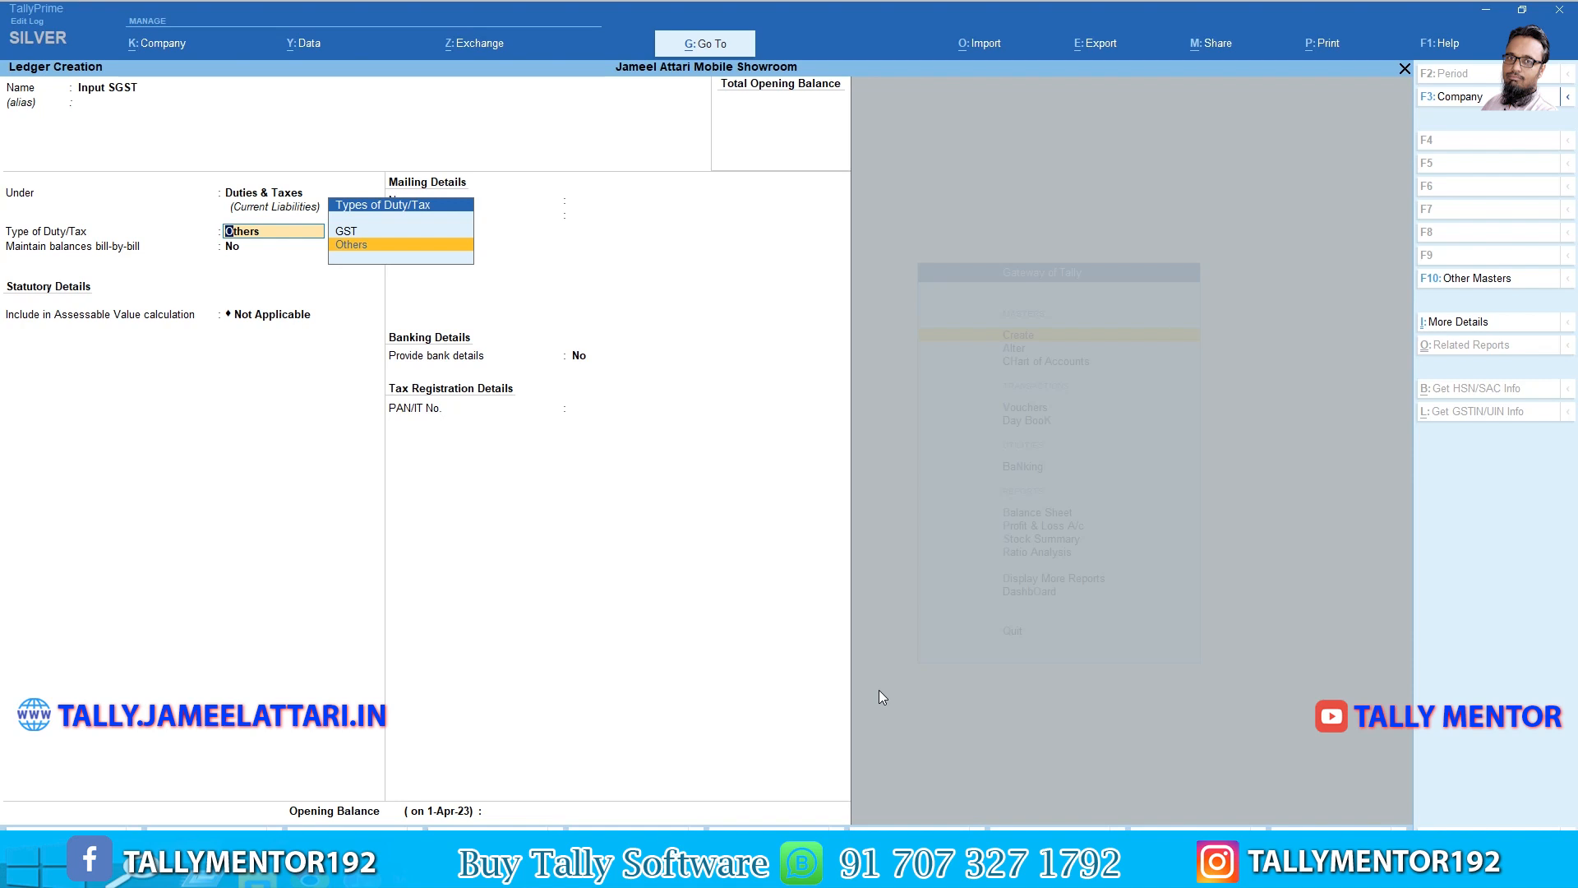
pyautogui.press('Return')
pyautogui.press('BackSpace')
pyautogui.press('Up')
pyautogui.press('Return')
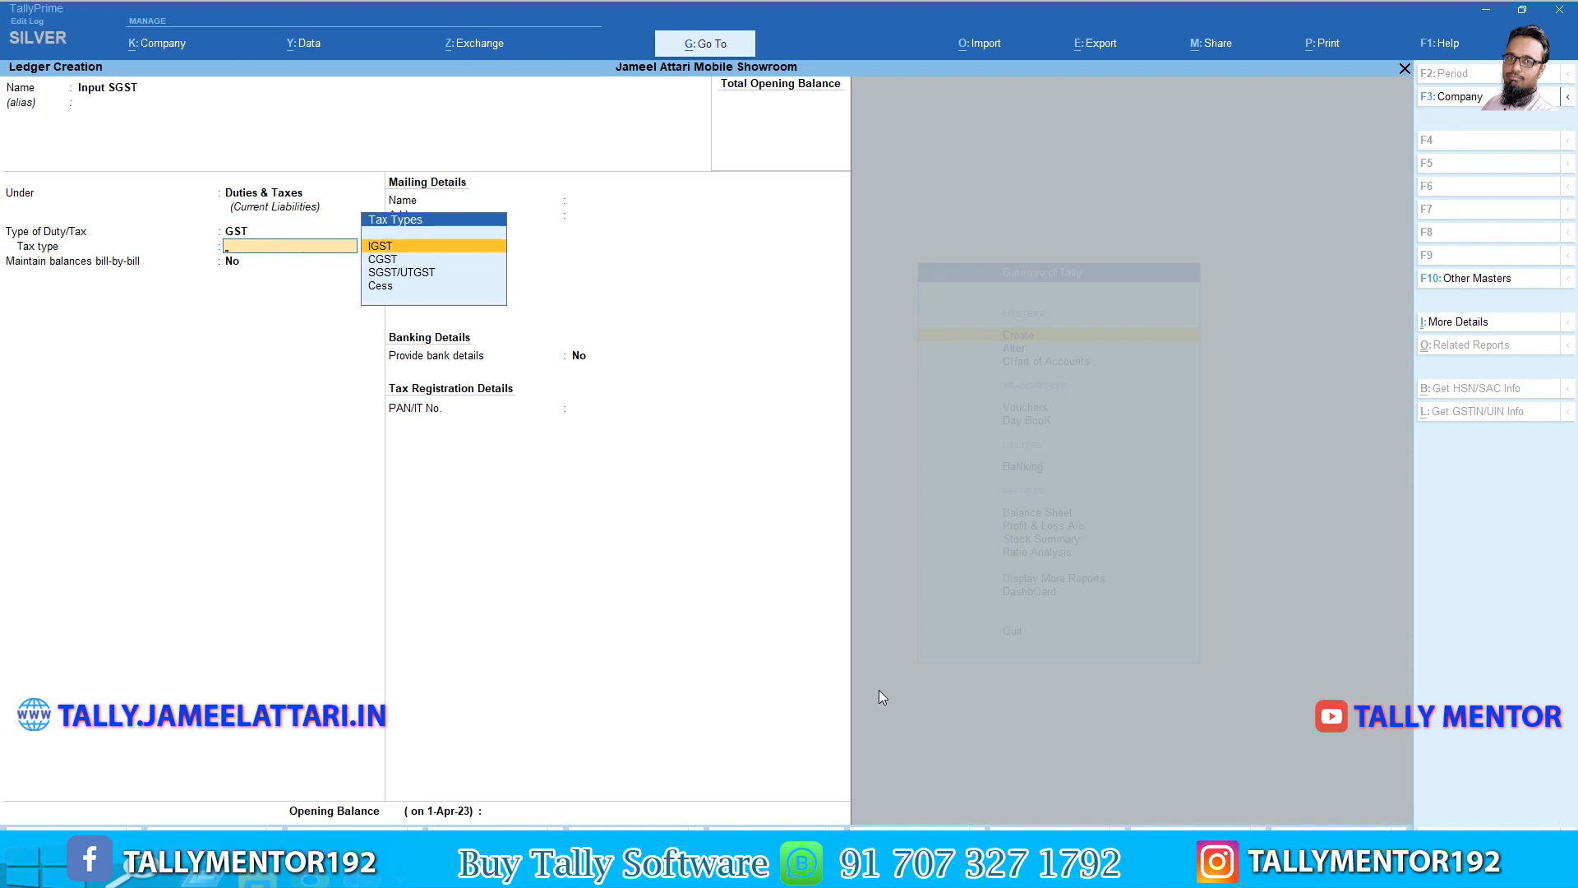
# Set Input SGST's tax type to SGST/UTGST and save the ledger without an opening balance.
pyautogui.press('Down')
pyautogui.press('Down')
pyautogui.press('Return')
pyautogui.press('Return')
pyautogui.press('Return')
pyautogui.press('Return')
pyautogui.press('Return')
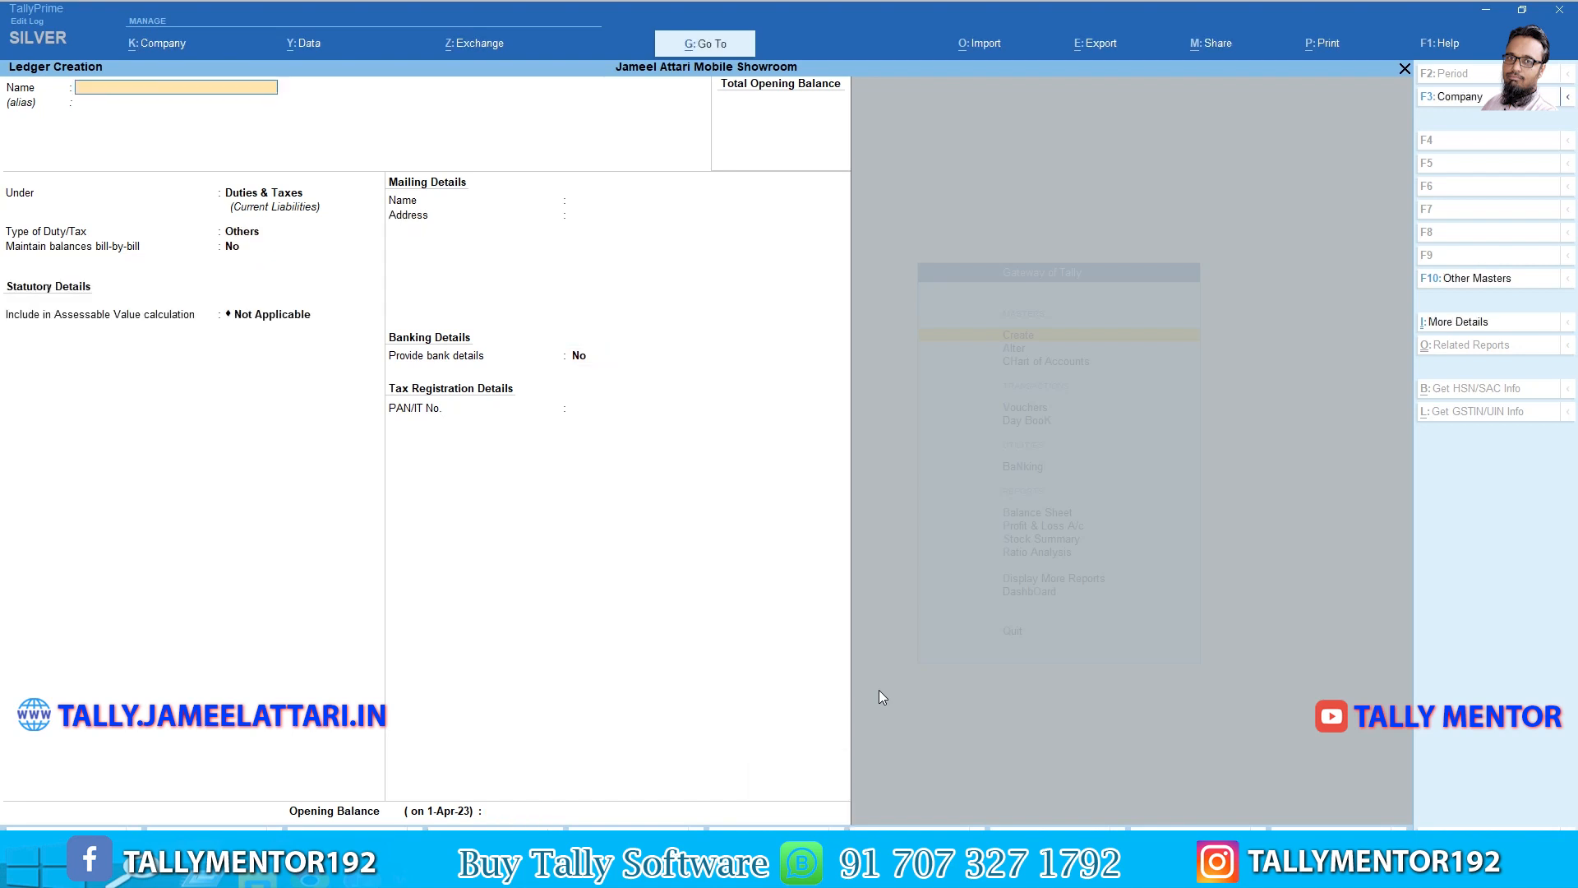
# Create the Input IGST ledger under Duties & Taxes with duty type GST and tax type IGST, leaving the opening balance empty.
pyautogui.write('Input IGST')
pyautogui.press('Return')
pyautogui.press('Return')
pyautogui.press('Return')
pyautogui.press('Up')
pyautogui.press('Return')
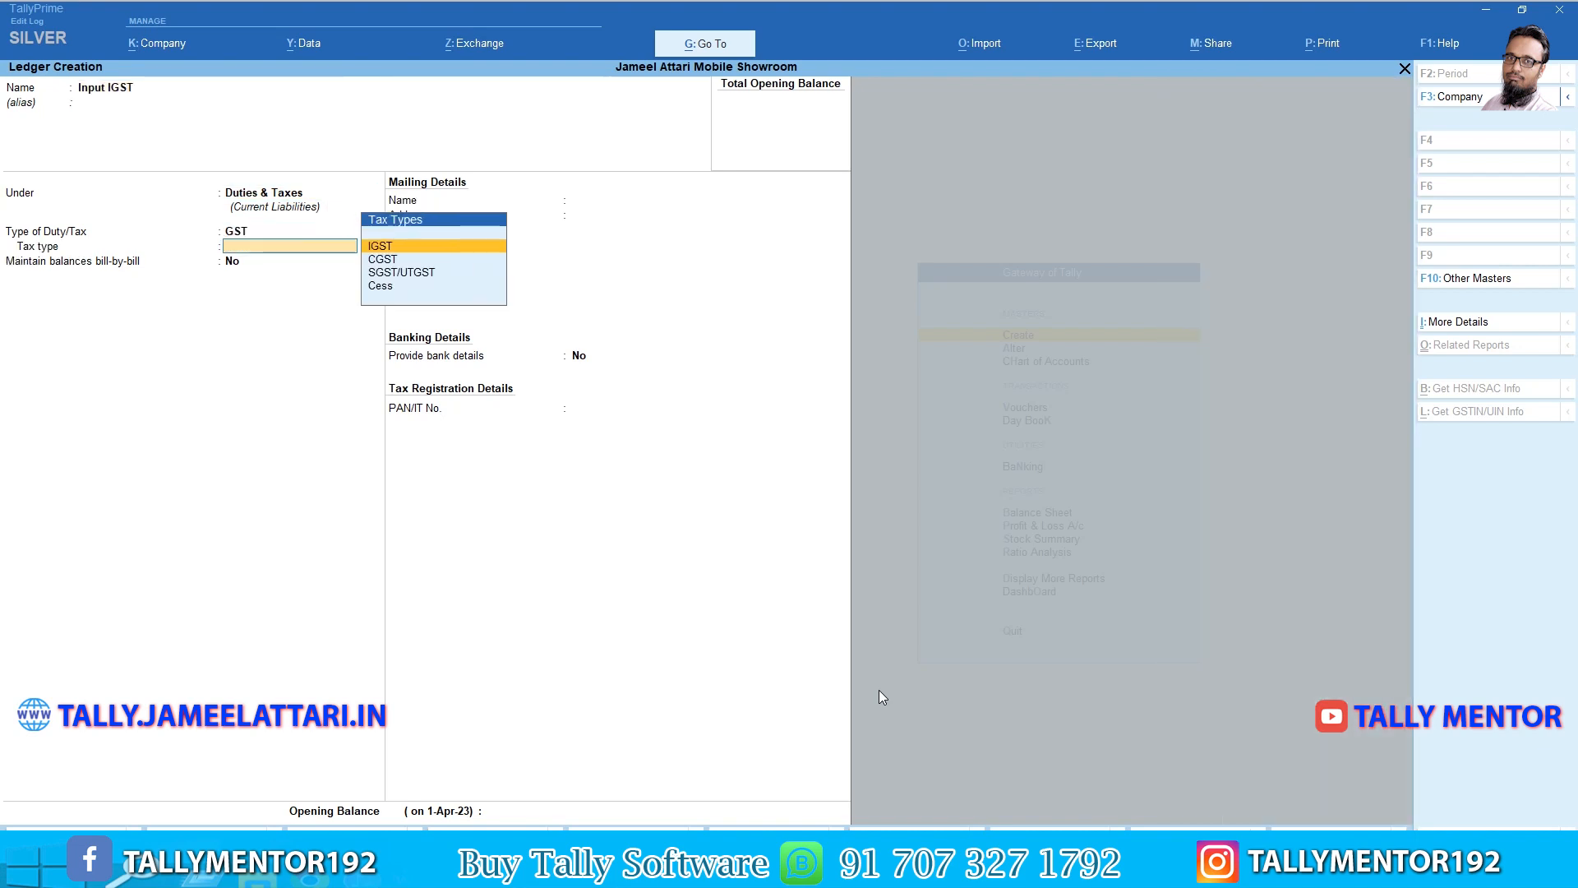
pyautogui.press('Return')
pyautogui.press('Return')
pyautogui.press('Return')
pyautogui.press('Return')
pyautogui.press('Return')
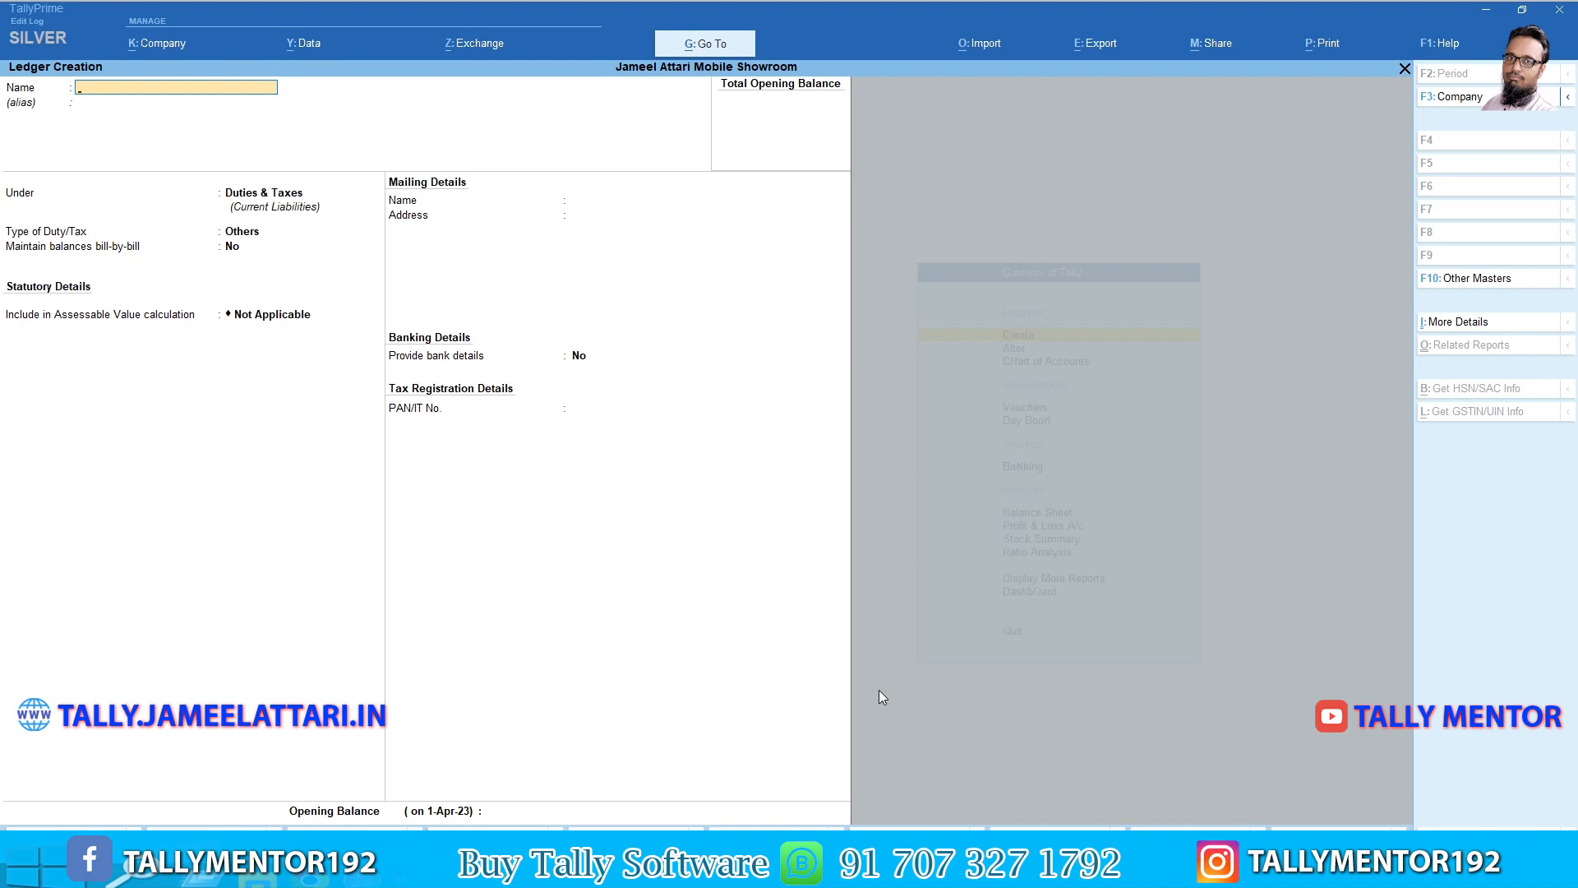
# Create the Output CGST ledger under Duties & Taxes with duty type GST and tax type CGST, leaving the opening balance empty.
pyautogui.write('Output CGST')
pyautogui.press('Return')
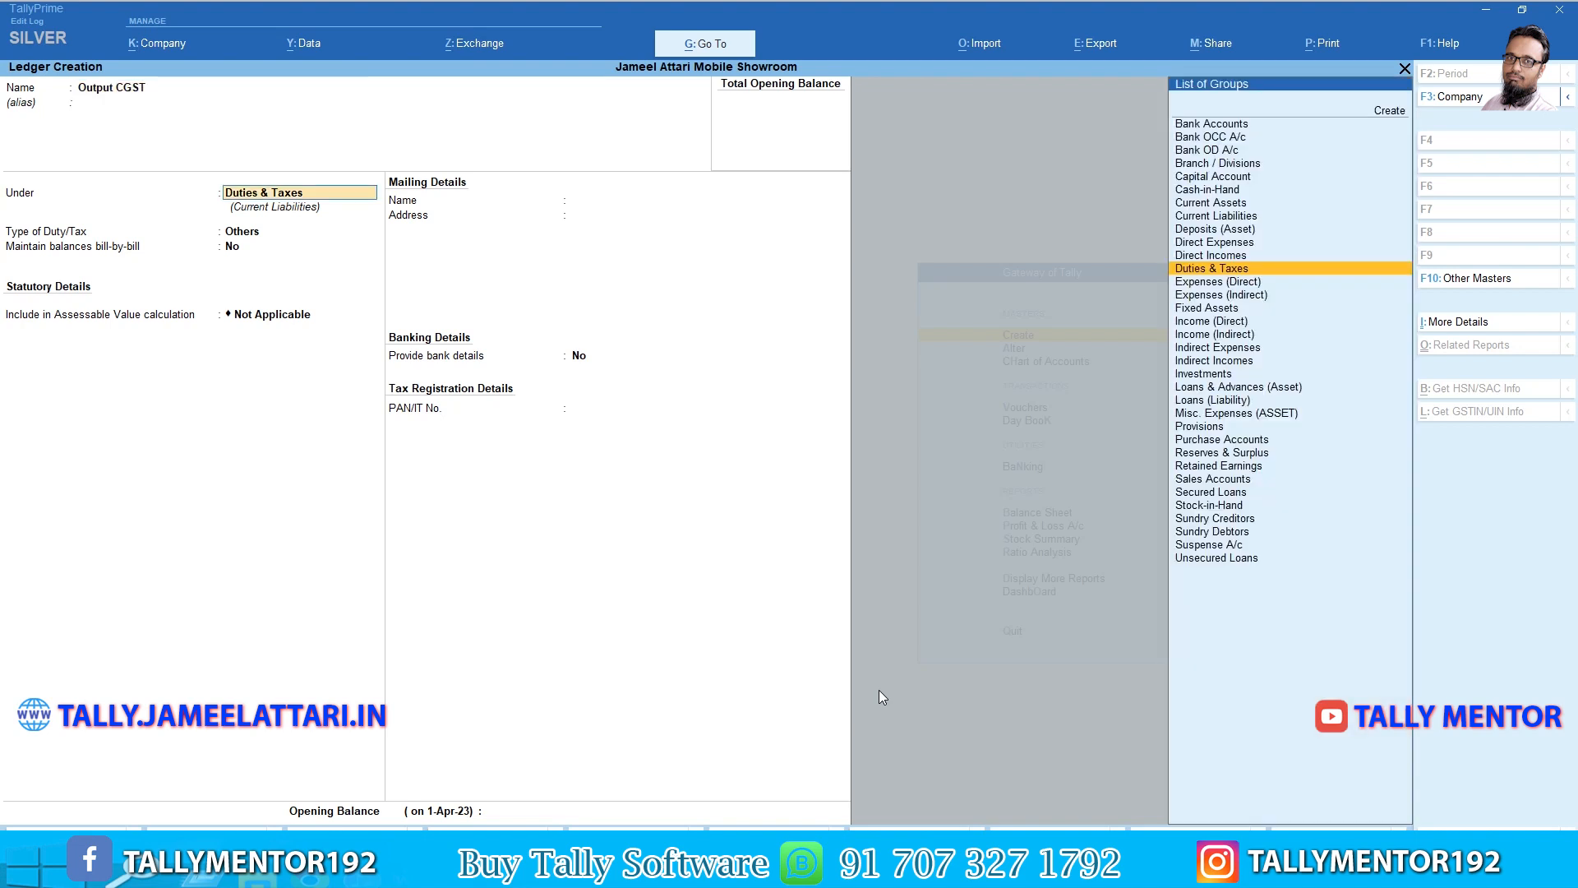
pyautogui.press('Return')
pyautogui.press('Up')
pyautogui.press('Return')
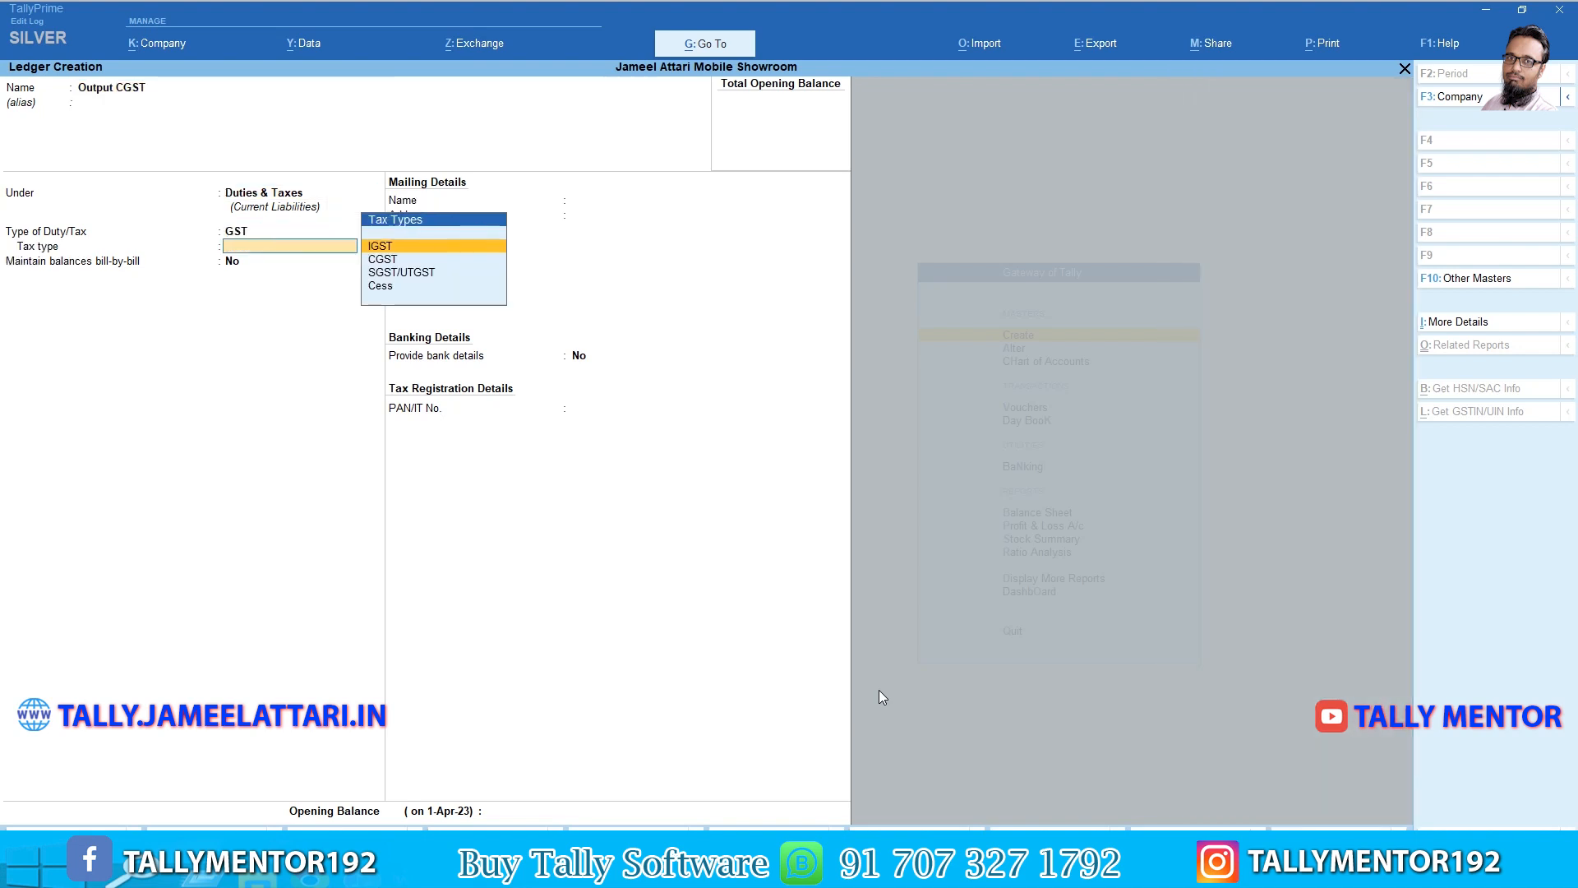
pyautogui.press('Down')
pyautogui.press('Return')
pyautogui.press('Return')
pyautogui.press('Return')
pyautogui.press('Return')
pyautogui.press('Return')
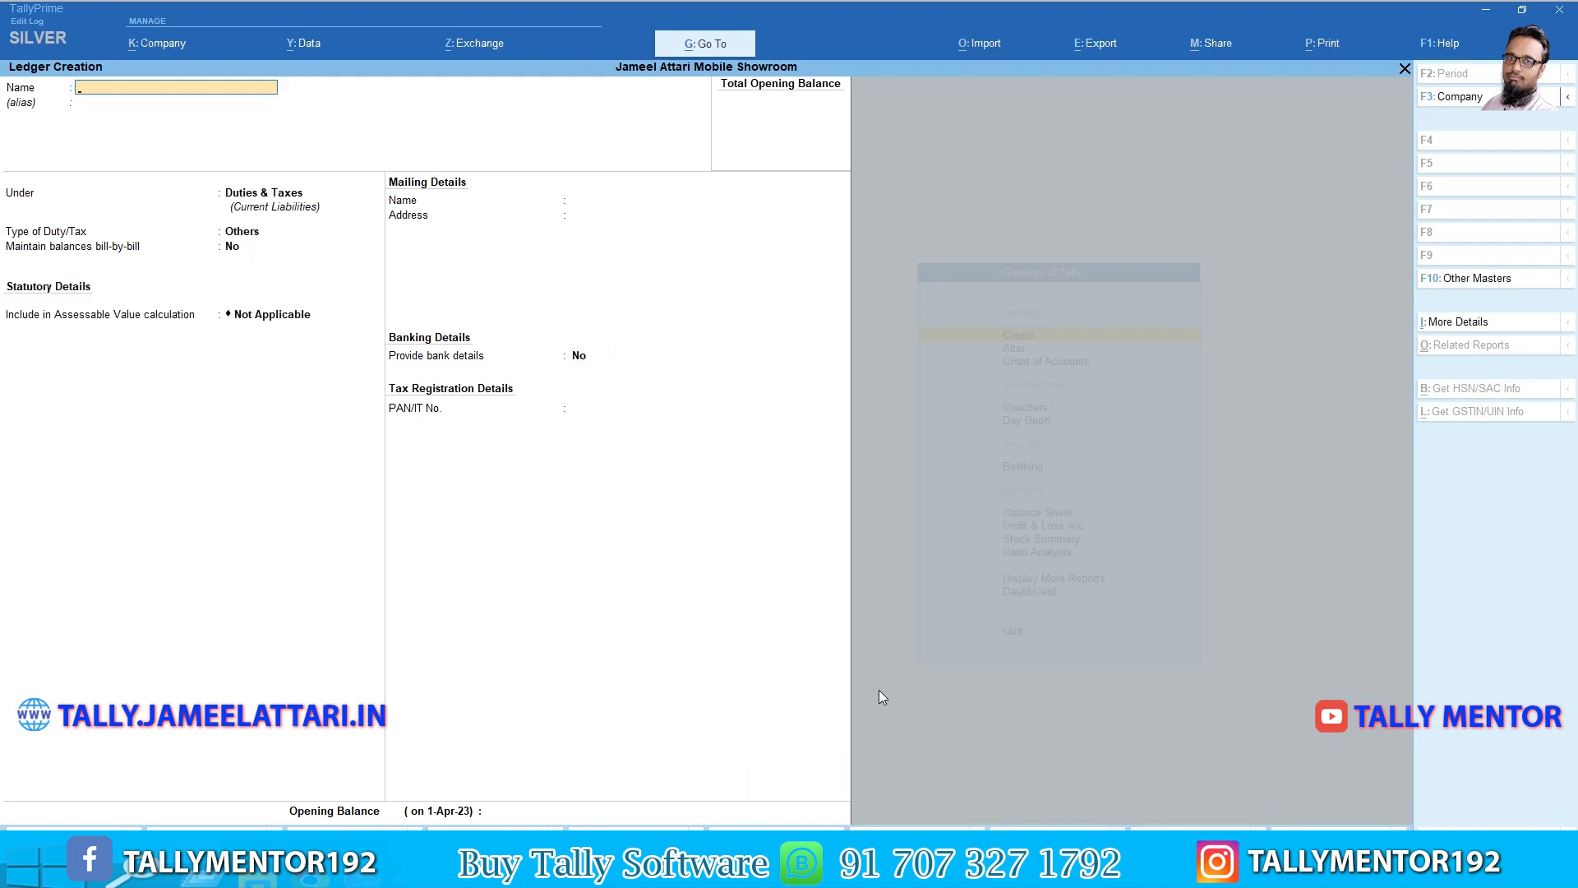
# Create the Output SGST ledger under Duties & Taxes with duty type GST and tax type SGST/UTGST, leaving the opening balance empty.
pyautogui.write('Output SGST')
pyautogui.press('Return')
pyautogui.press('Return')
pyautogui.press('Return')
pyautogui.press('Up')
pyautogui.press('Return')
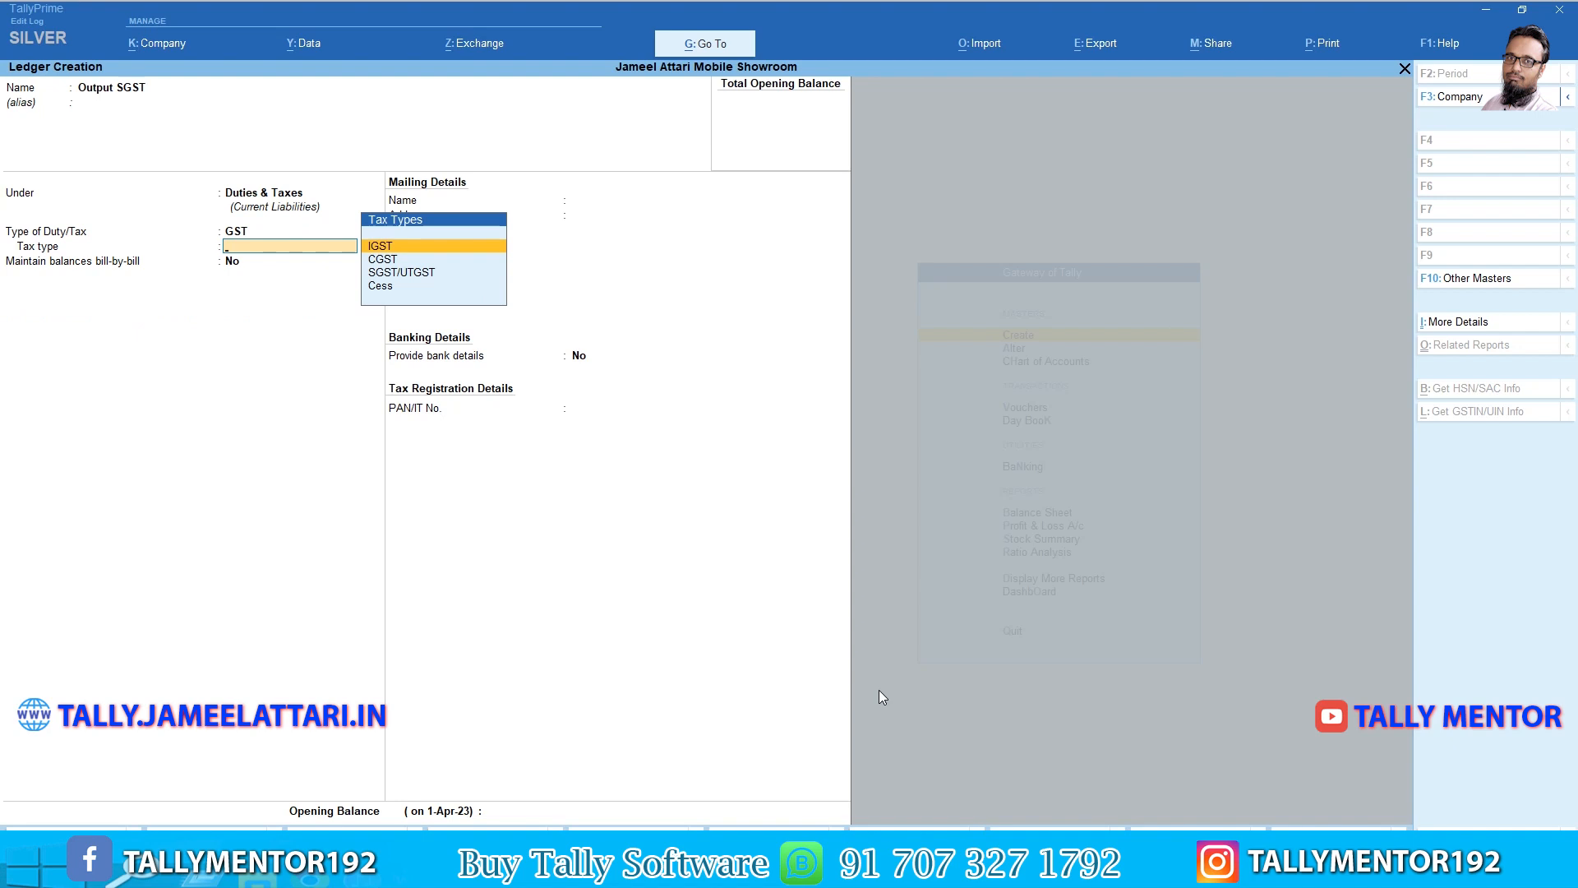
pyautogui.press('Down')
pyautogui.press('Down')
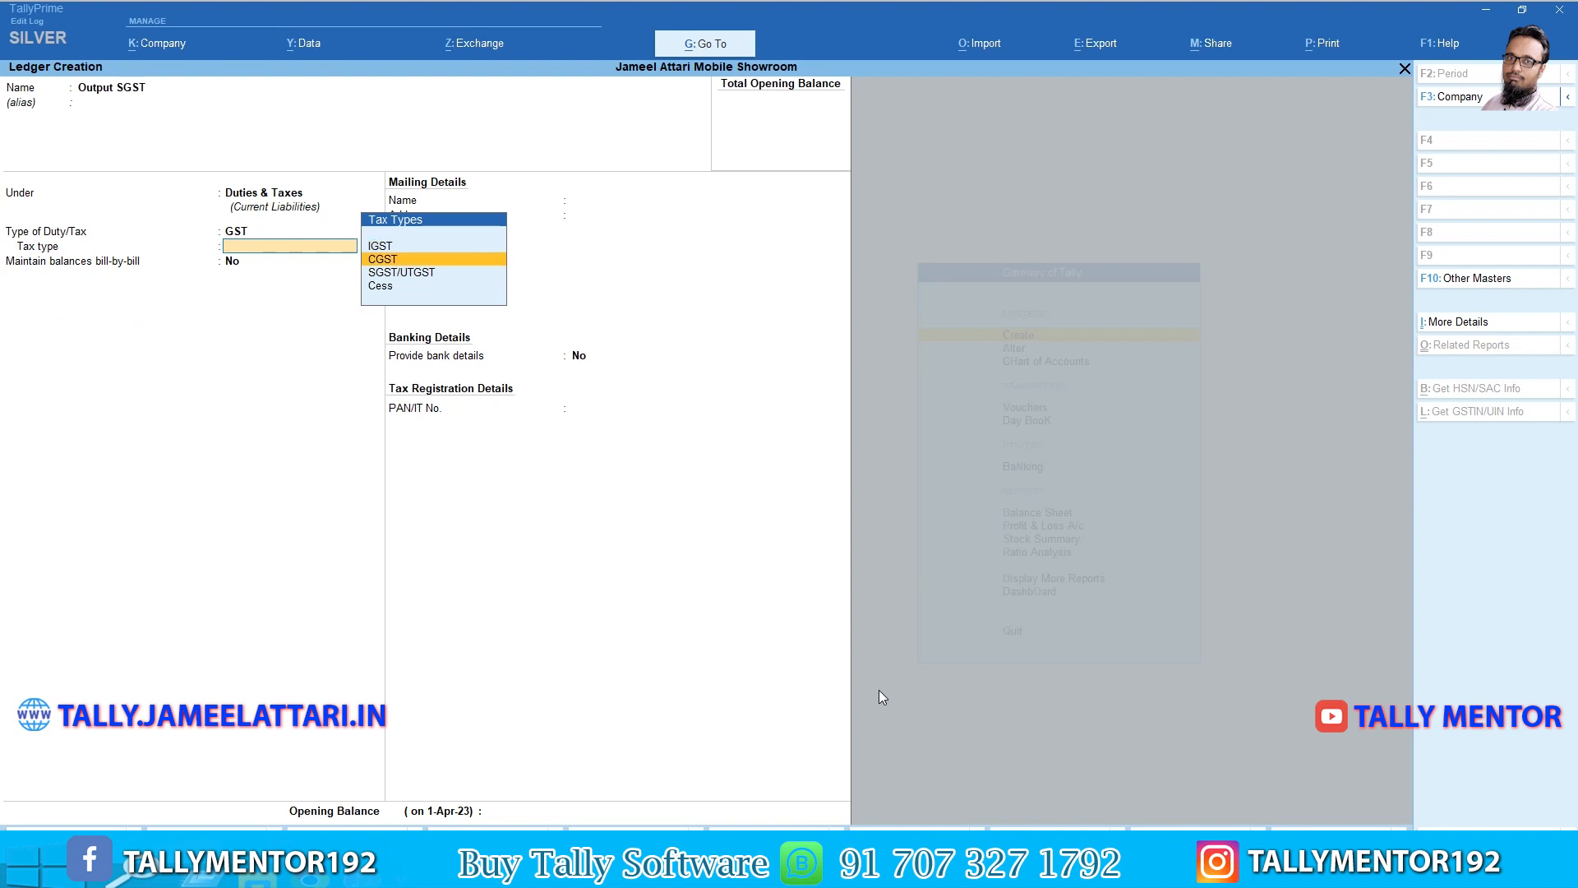
pyautogui.press('Return')
pyautogui.press('Return')
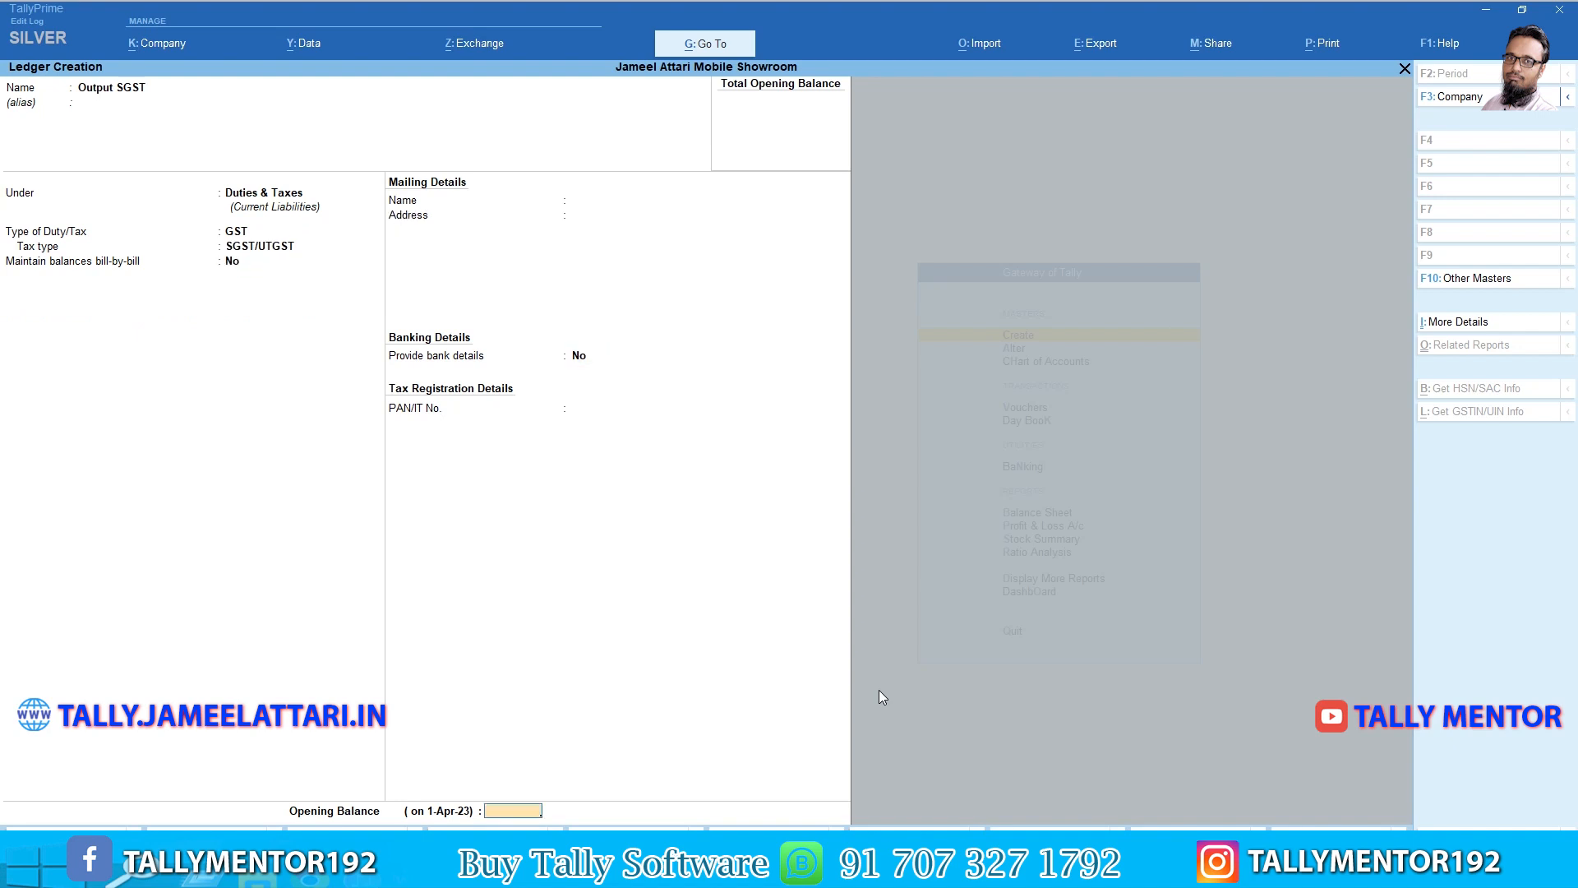
pyautogui.press('Return')
pyautogui.press('Return')
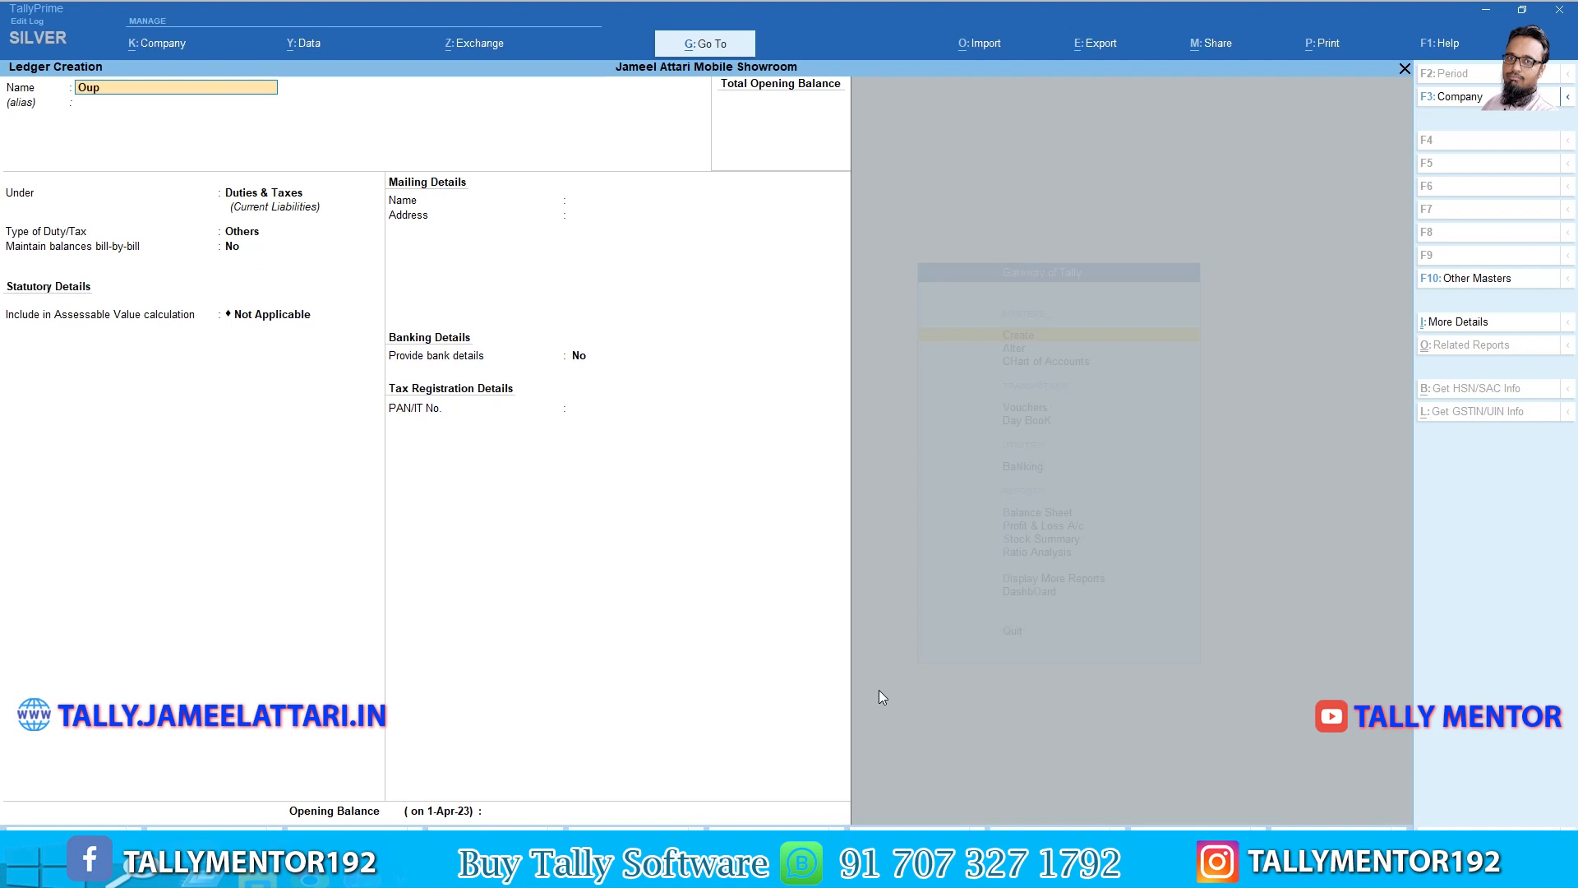
# Create the Output IGST ledger under Duties & Taxes with duty type GST and tax type IGST, leaving the opening balance empty.
pyautogui.write('Output IG')
pyautogui.press('Return')
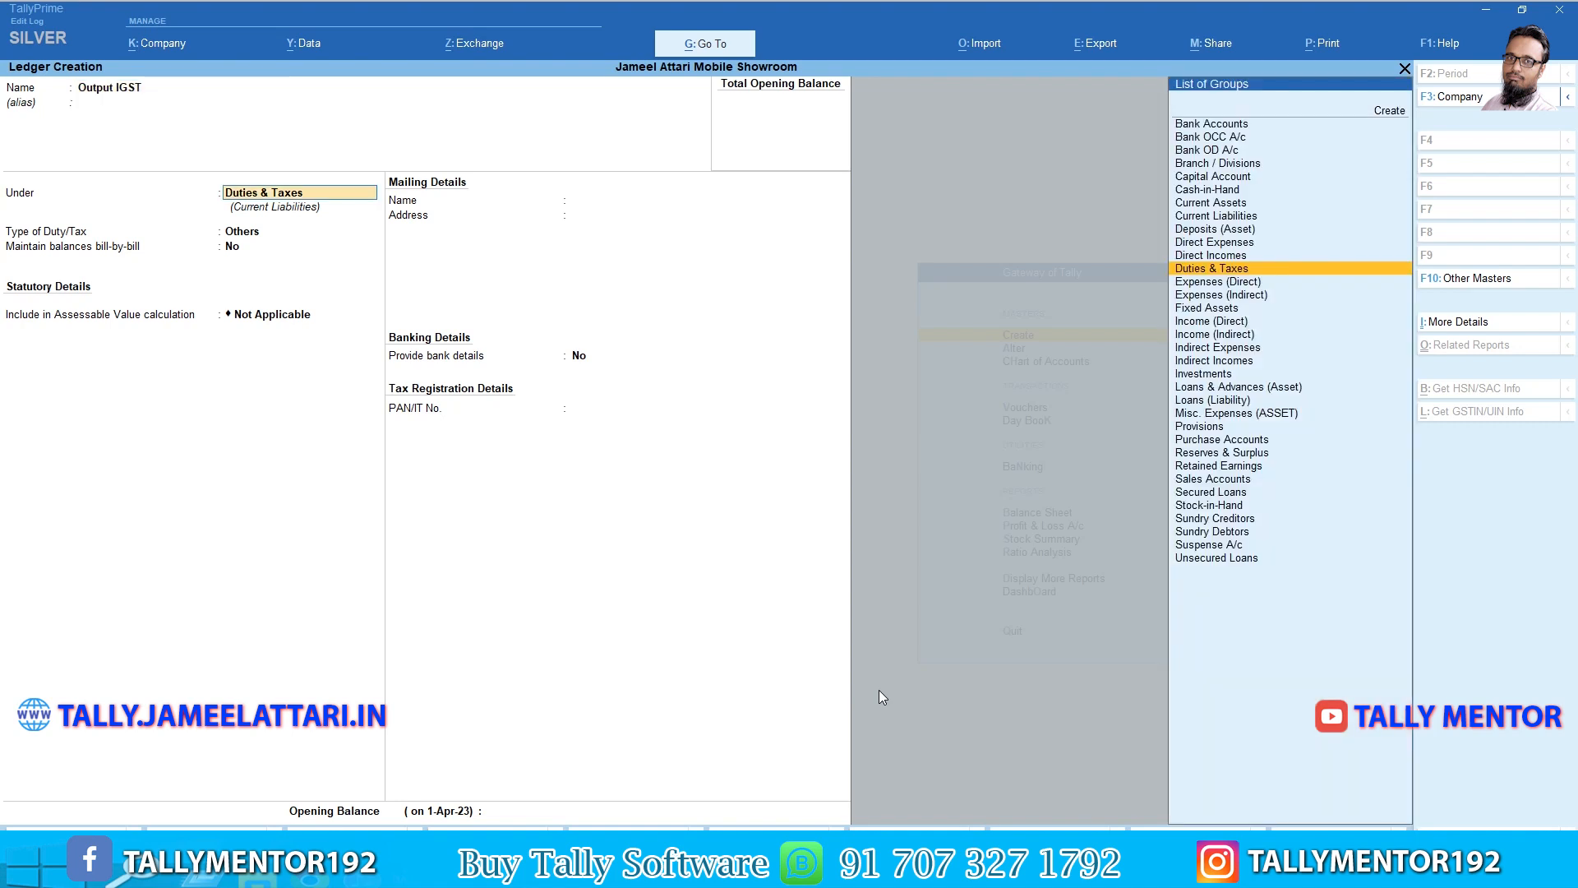
pyautogui.press('Return')
pyautogui.press('Up')
pyautogui.press('Return')
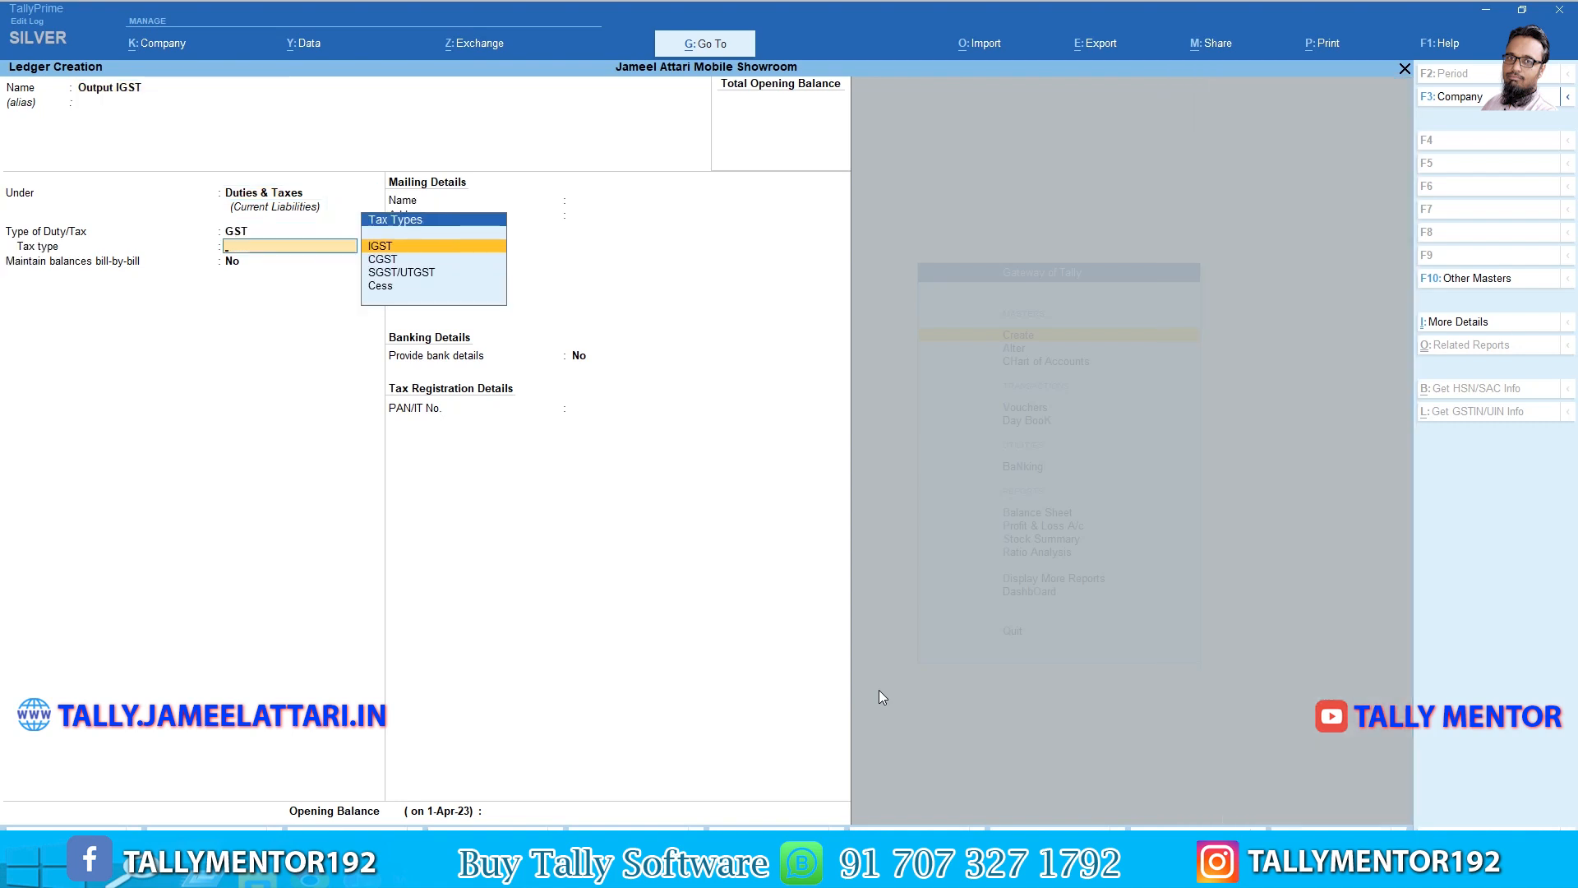
pyautogui.press('Return')
pyautogui.press('Return')
pyautogui.press('Return')
pyautogui.press('Return')
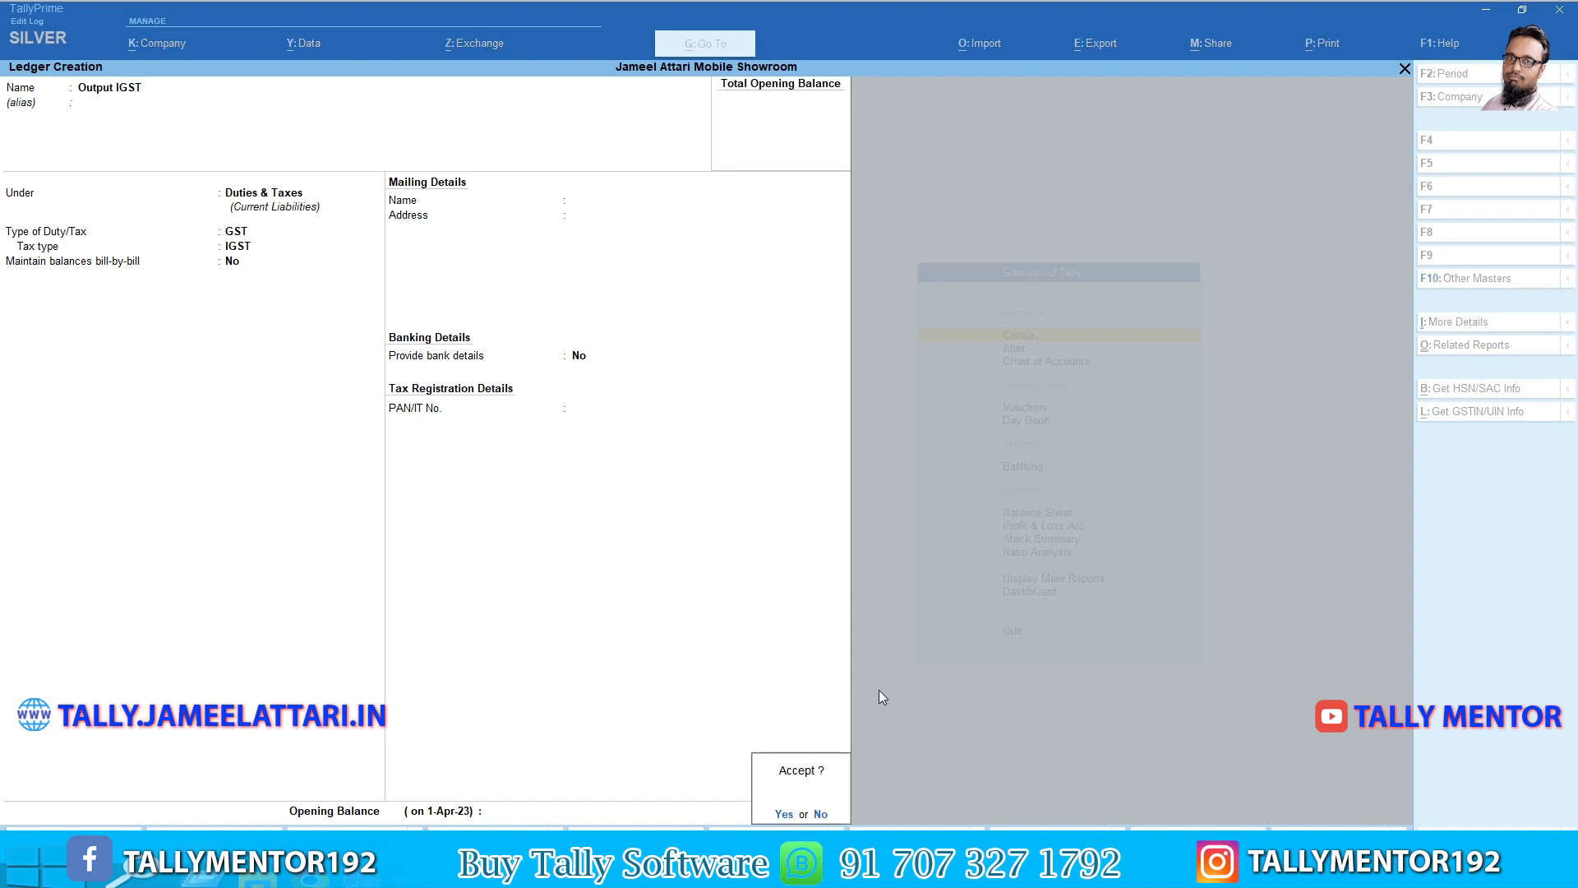
pyautogui.press('Return')
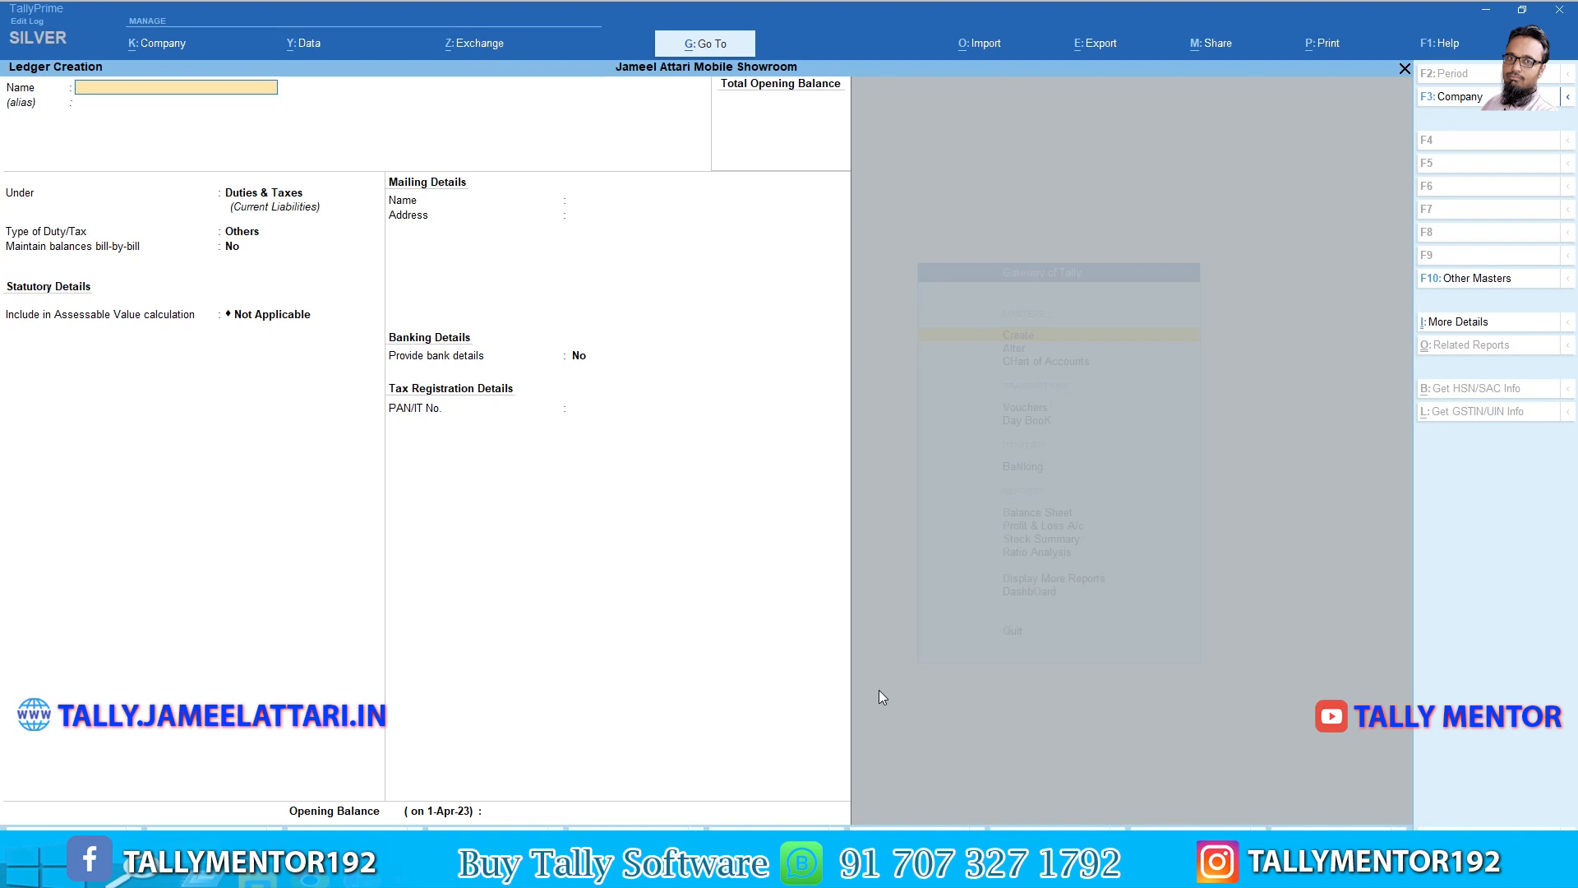
# Check the article's next ledger, name the new TallyPrime ledger Tra Traders and place it under Sundry Creditors.
pyautogui.press('alt')
pyautogui.hotkey('alt', 'Tab')
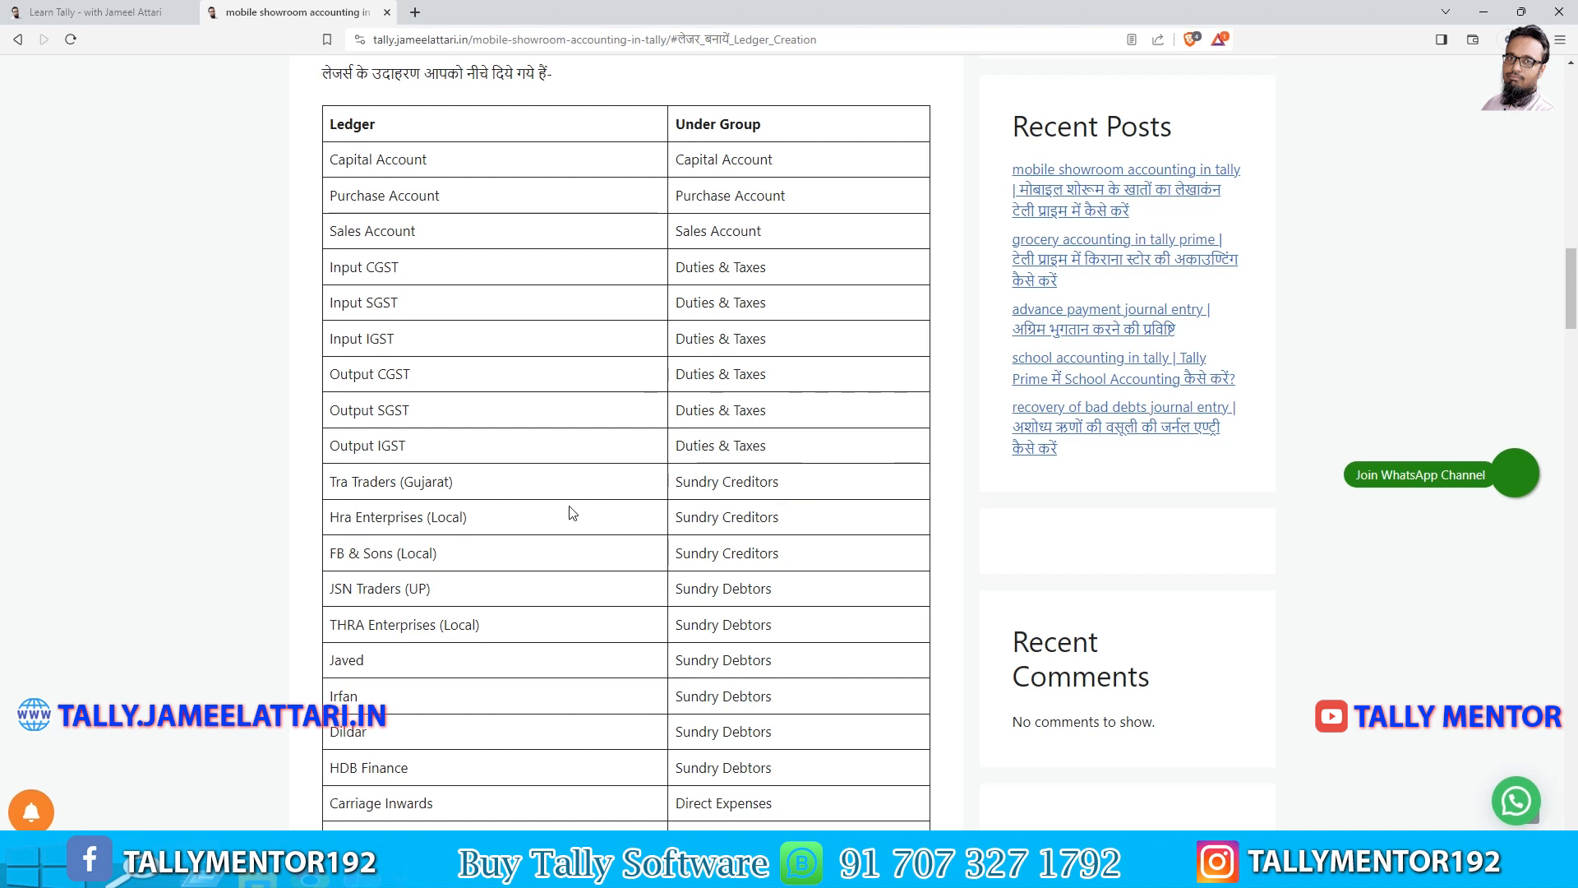
pyautogui.hotkey('alt', 'Tab')
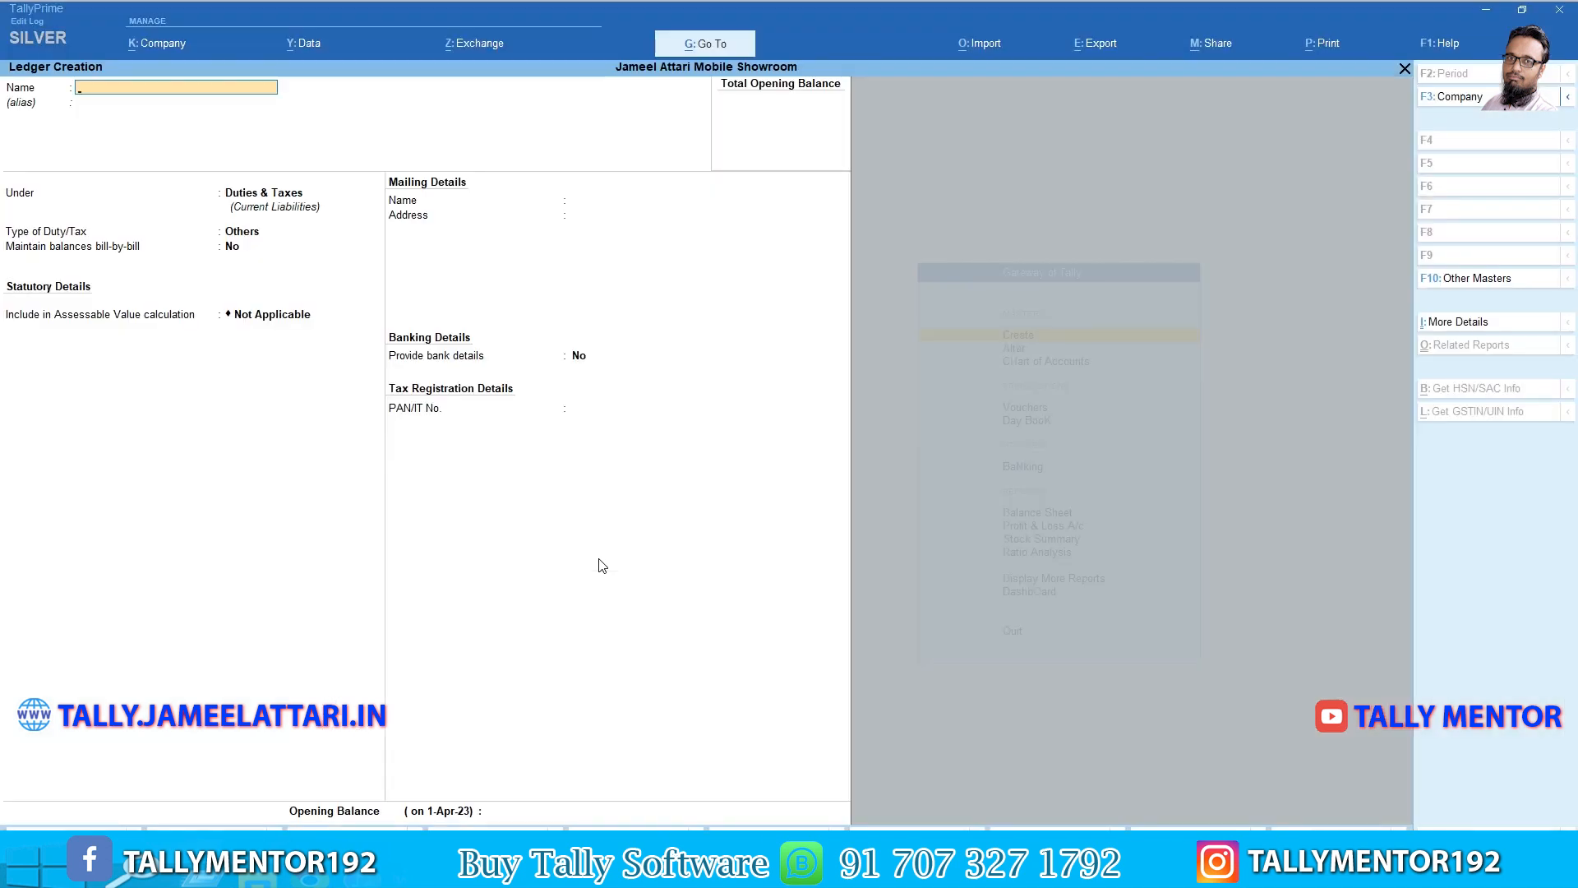
pyautogui.write('Tra Traders')
pyautogui.press('Return')
pyautogui.write('Su')
pyautogui.press('Down')
pyautogui.press('Return')
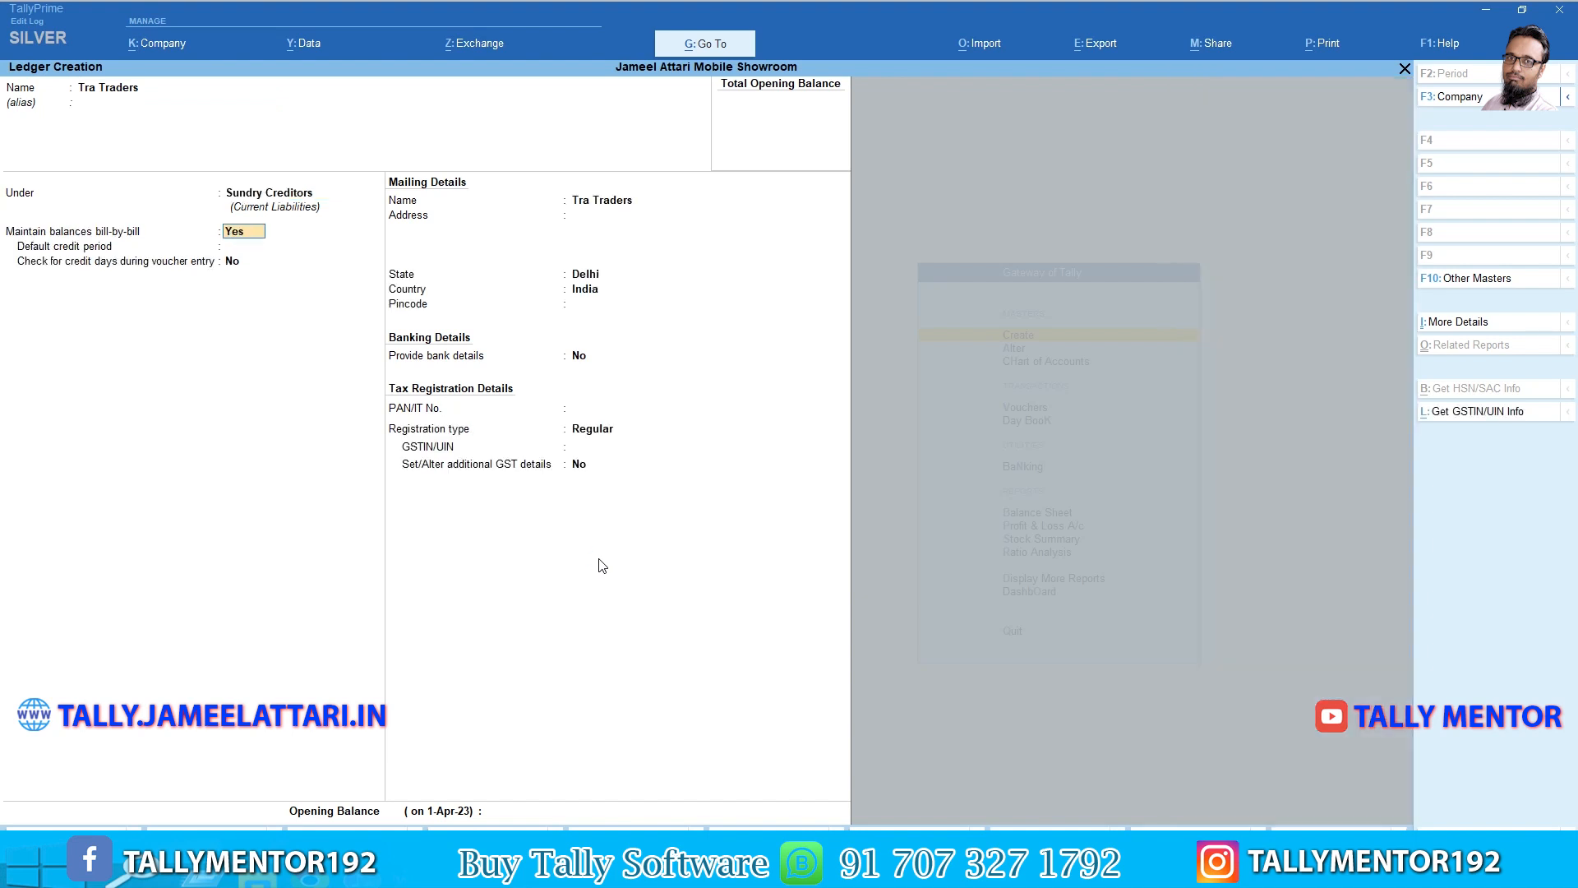
# Keep bill-by-bill balances enabled for the Tra Traders ledger, leave its address empty and set the state to Gujarat.
pyautogui.press('Return')
pyautogui.press('Return')
pyautogui.press('Return')
pyautogui.press('Return')
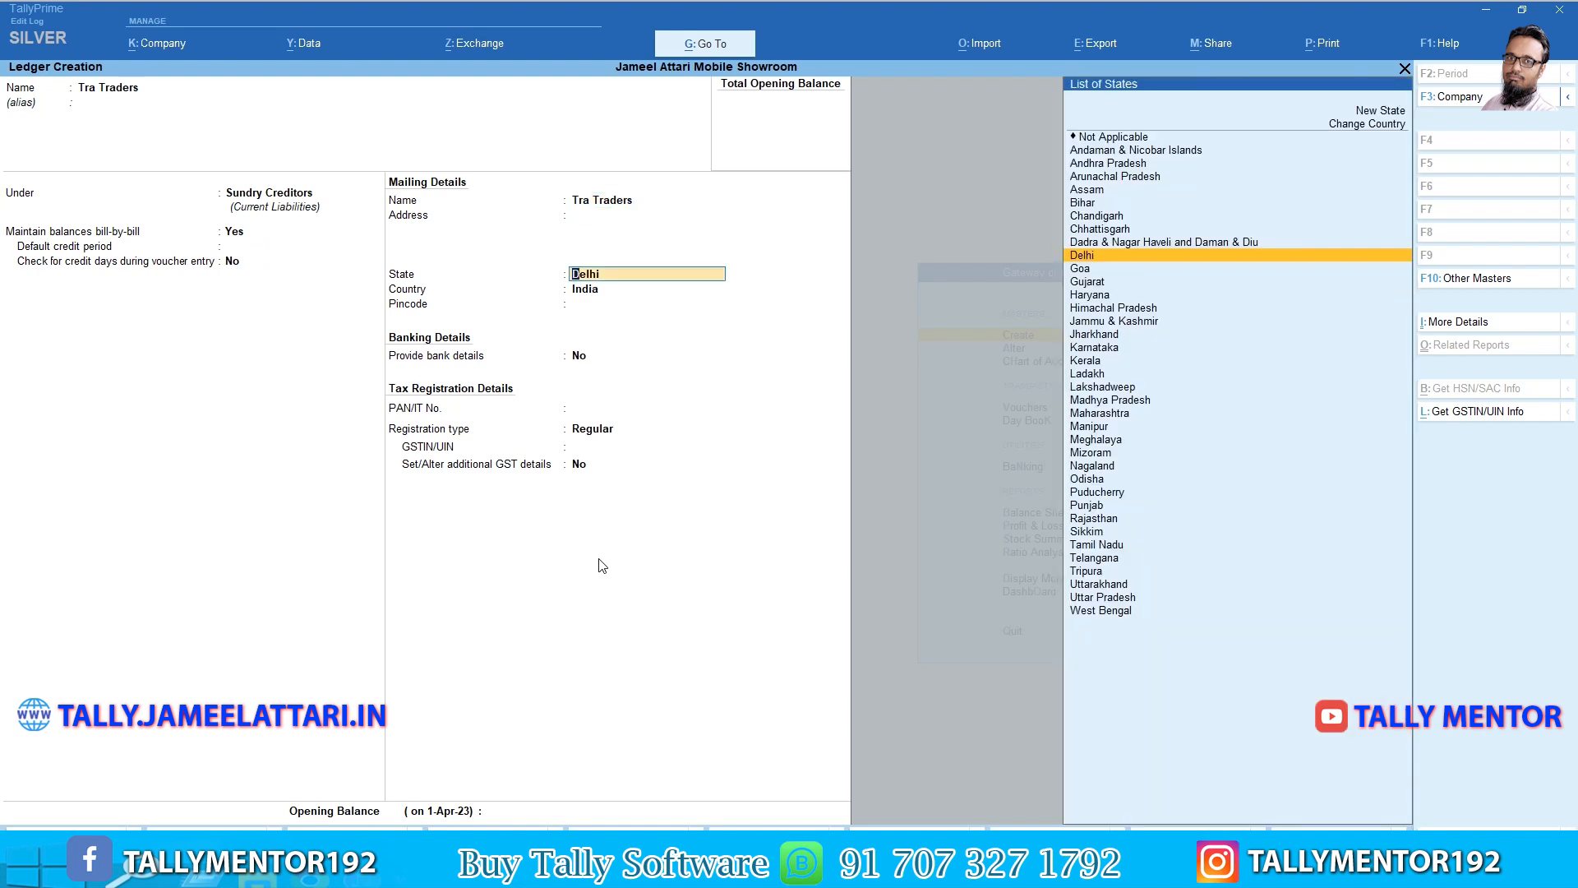
pyautogui.write('Gu')
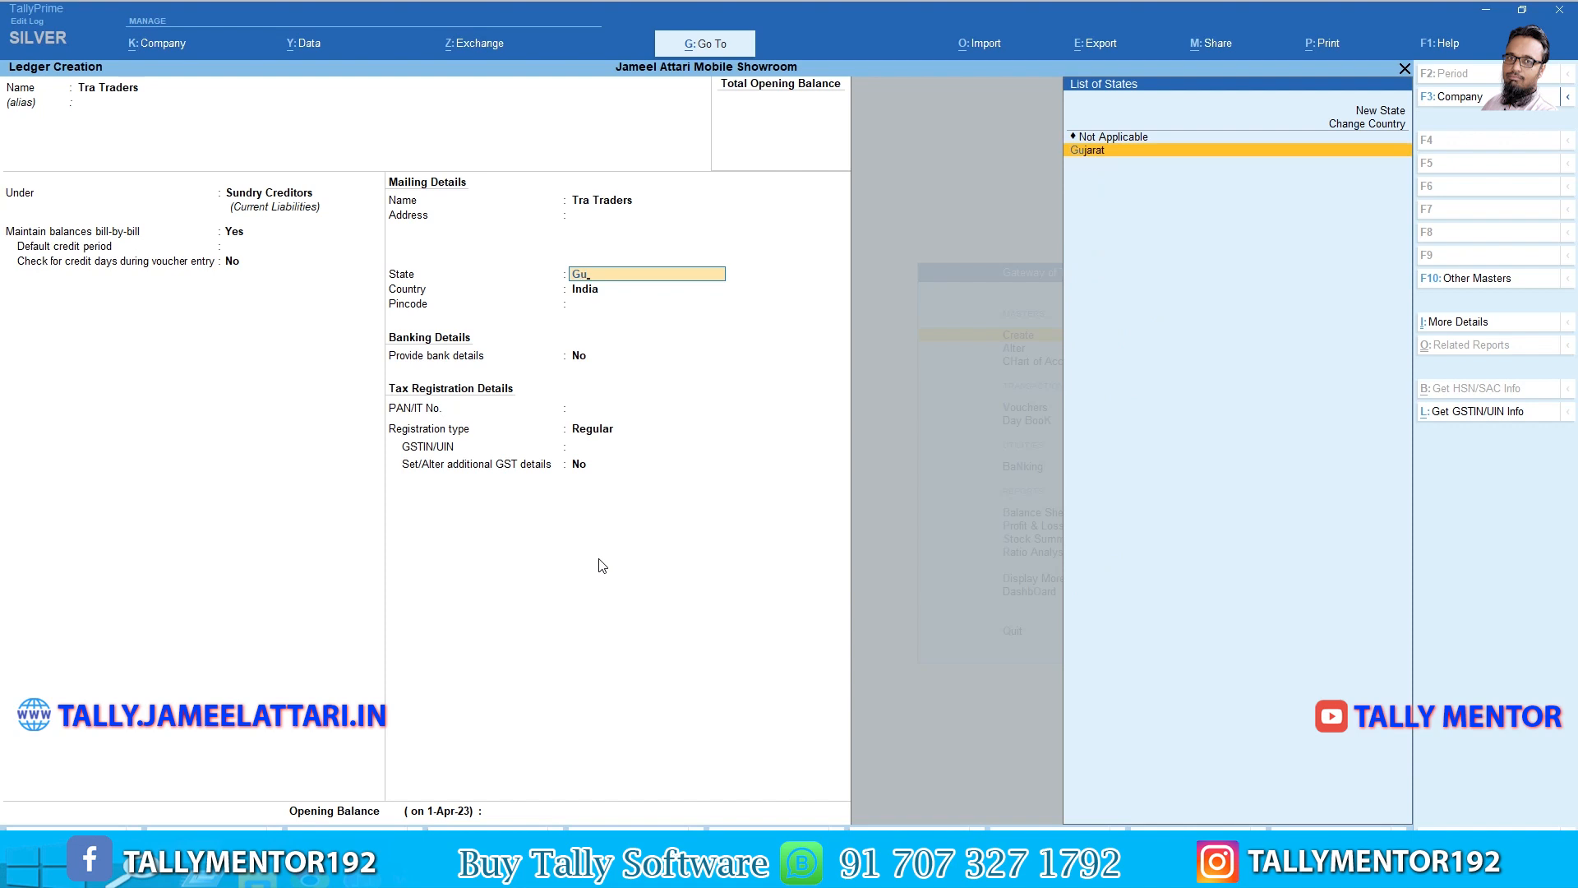
pyautogui.press('Return')
pyautogui.press('Return')
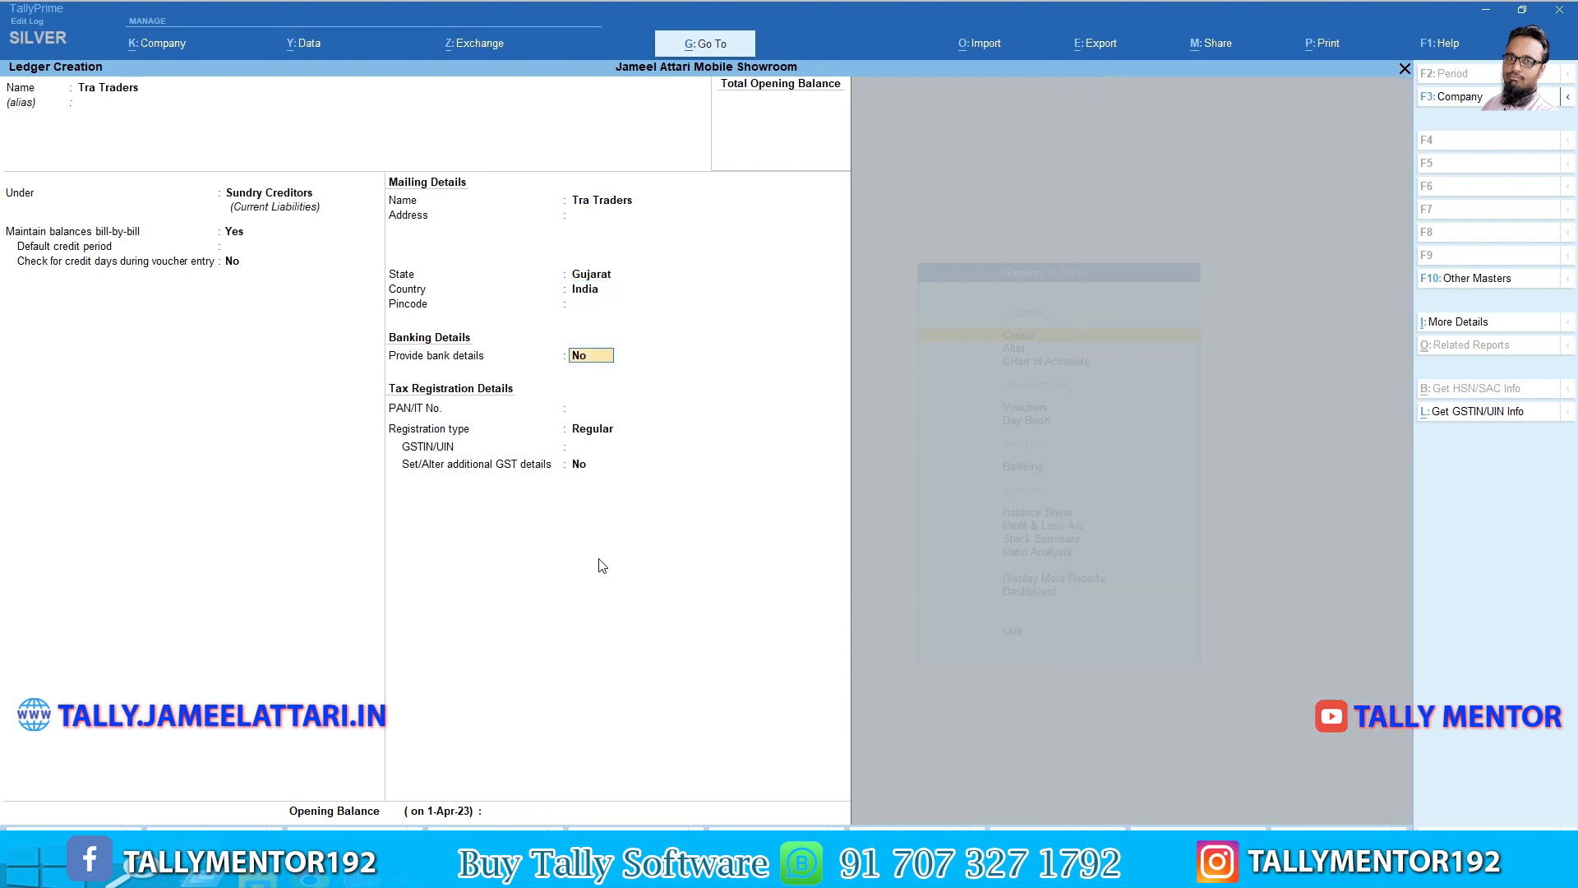
# Keep Regular registration for Tra Traders without bank details, PAN, GSTIN or opening balance, and save the ledger.
pyautogui.press('Return')
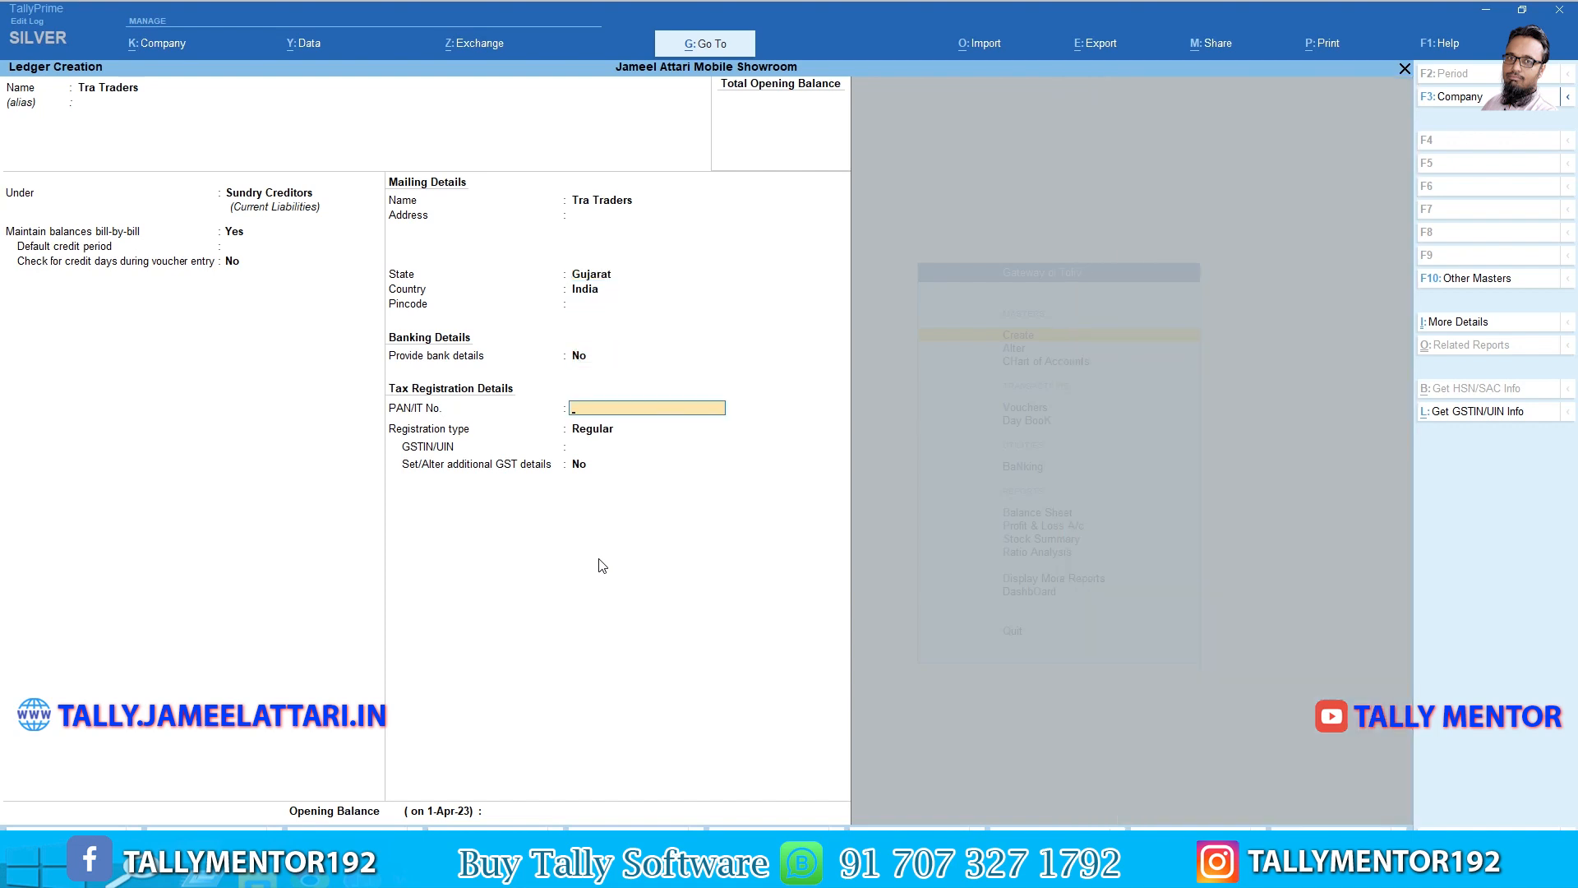
pyautogui.press('Return')
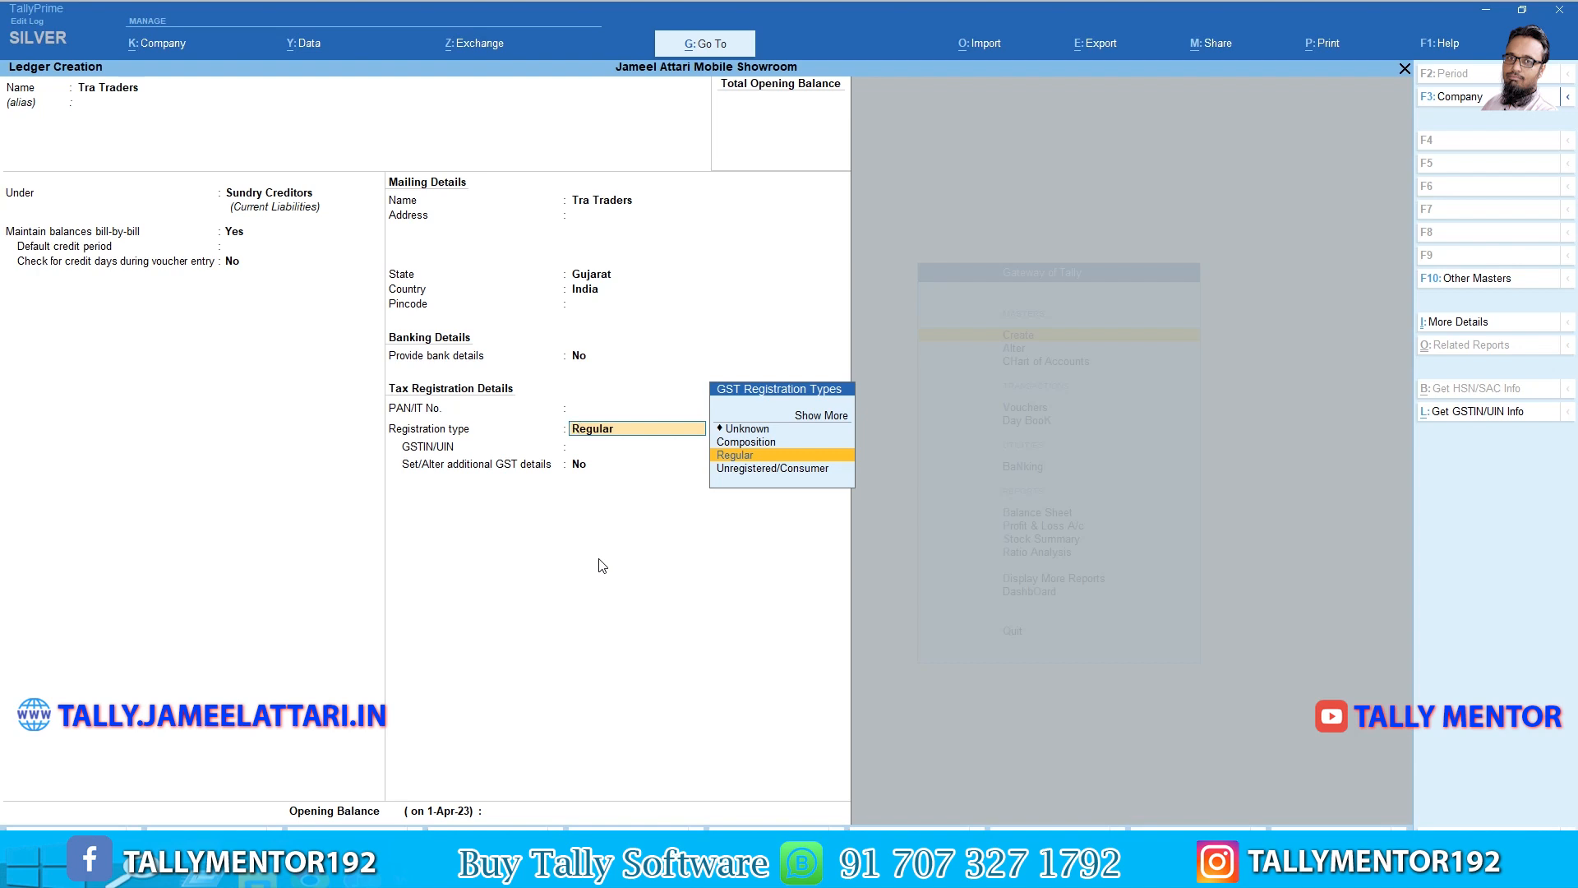
pyautogui.press('Return')
pyautogui.press('Return')
pyautogui.press('Return')
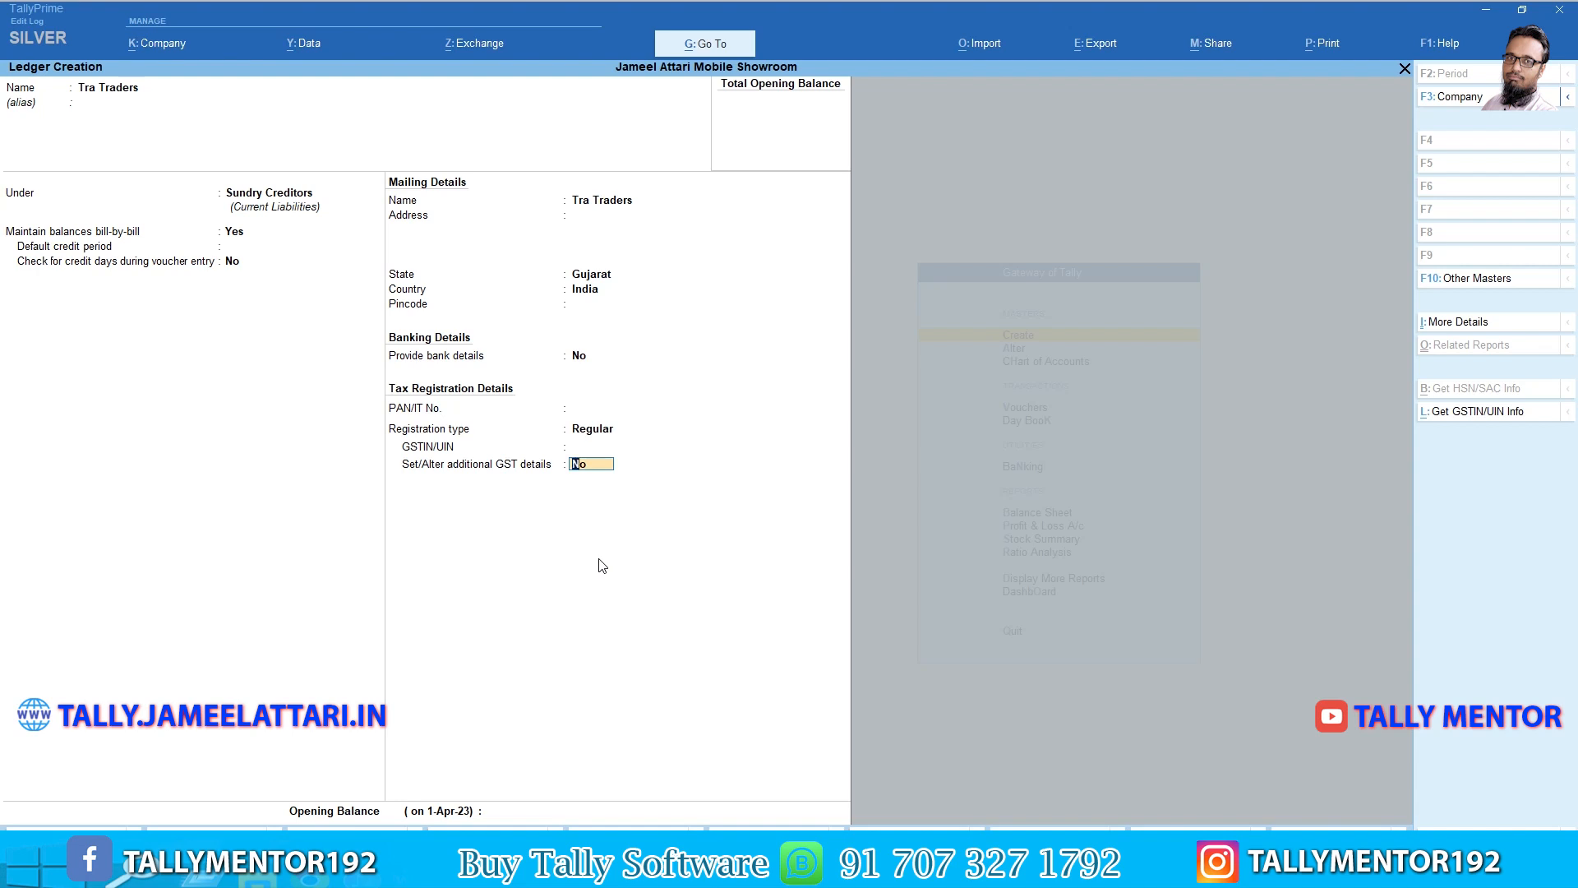
pyautogui.press('Return')
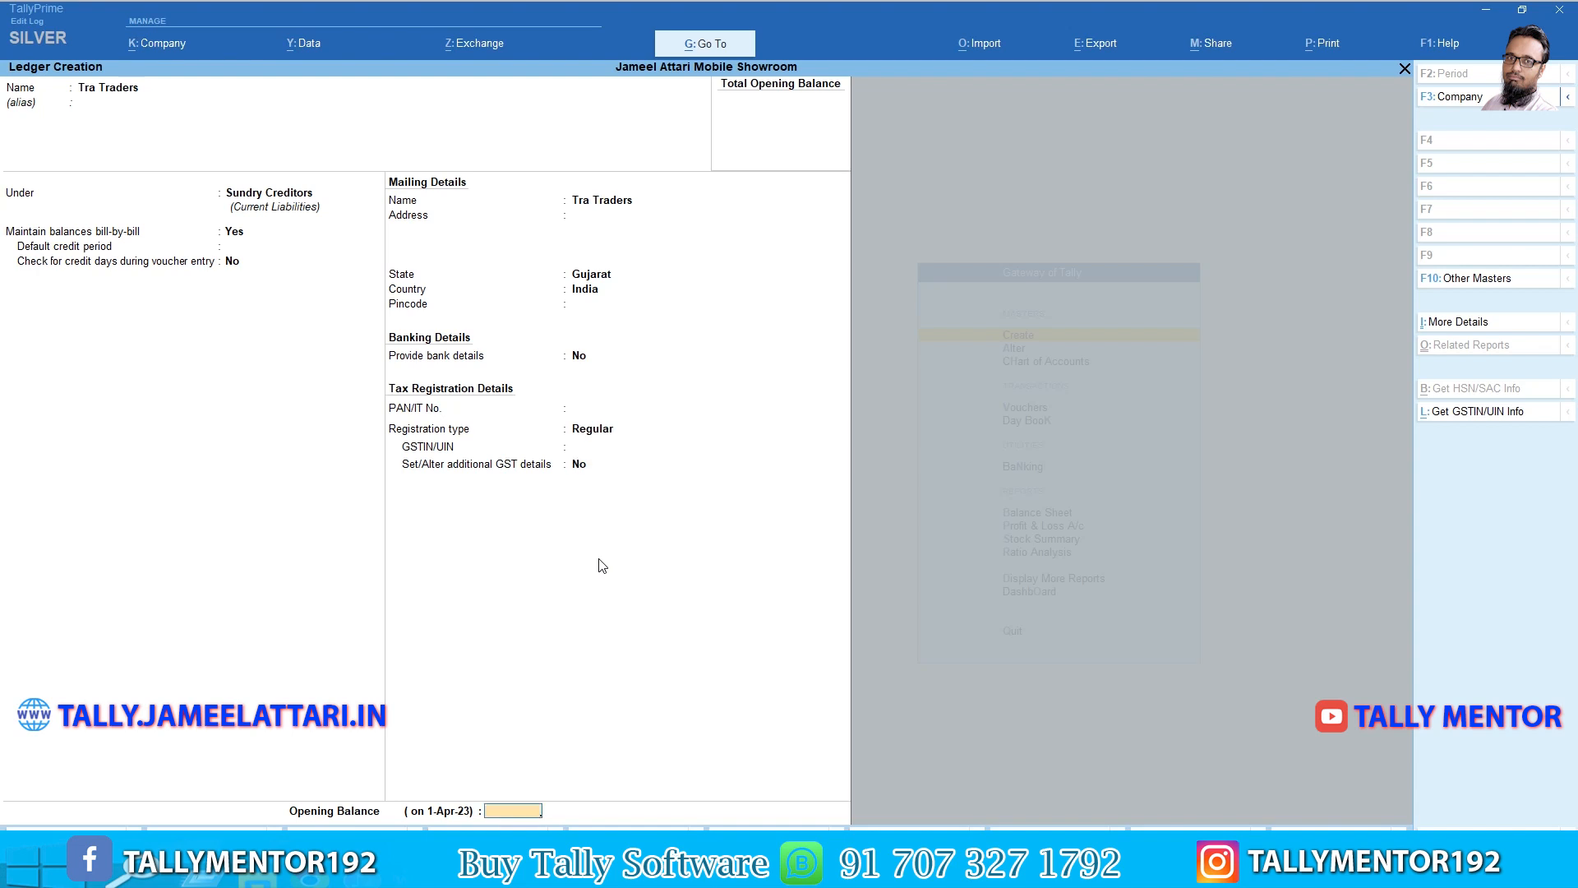
pyautogui.press('Return')
pyautogui.press('Return')
# Check the article's next ledger and name the new TallyPrime ledger Hra Enterprises, keeping it under Sundry Creditors.
pyautogui.hotkey('alt', 'Tab')
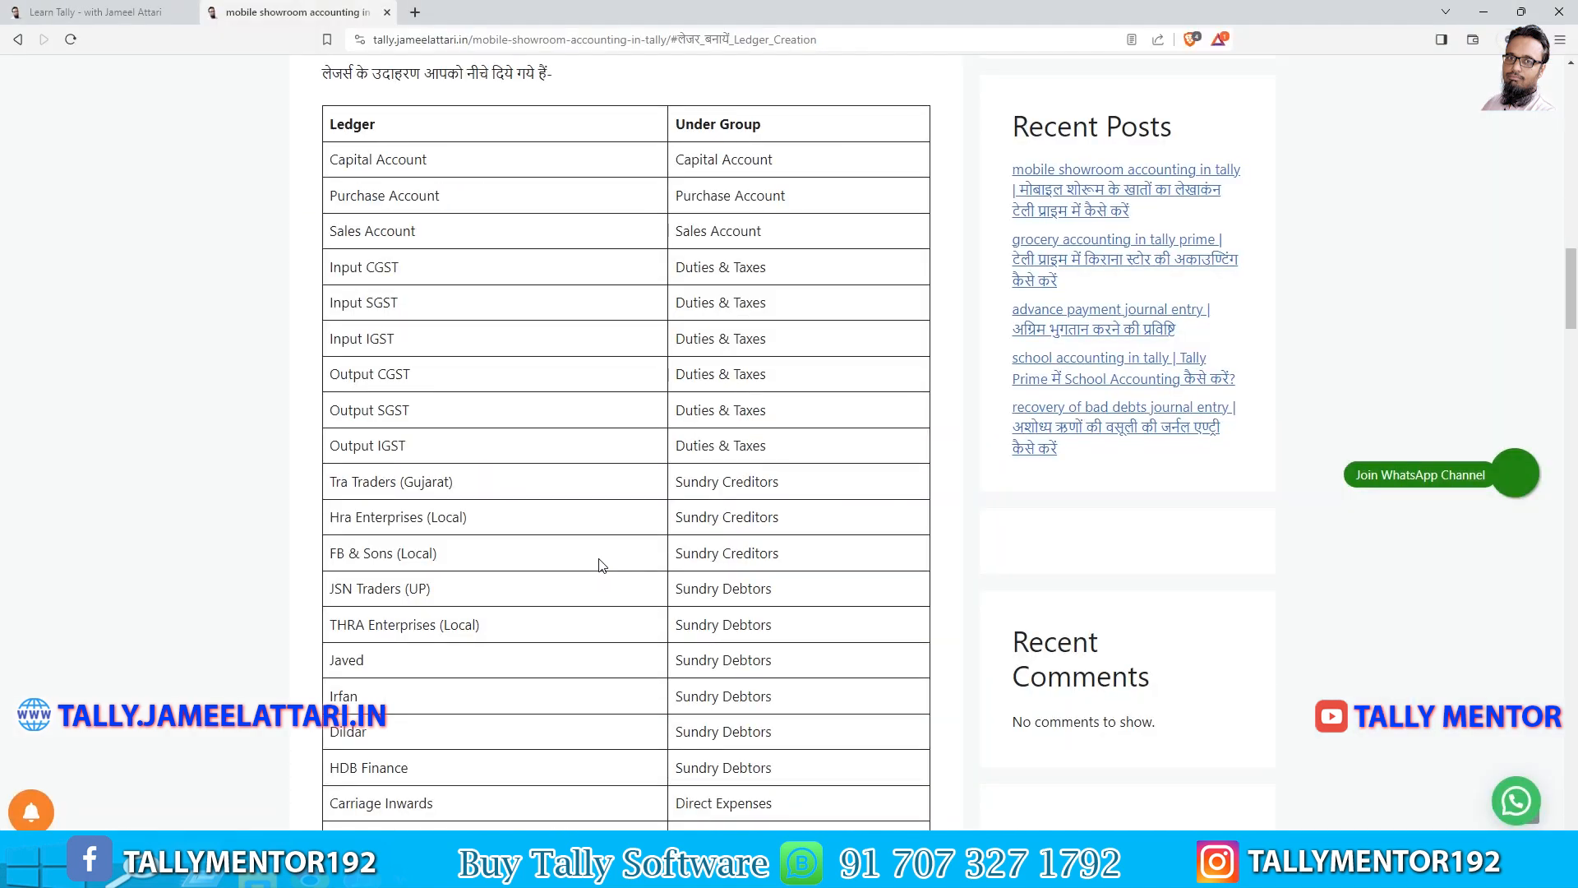
pyautogui.hotkey('alt', 'Tab')
pyautogui.write('Hra Enterp')
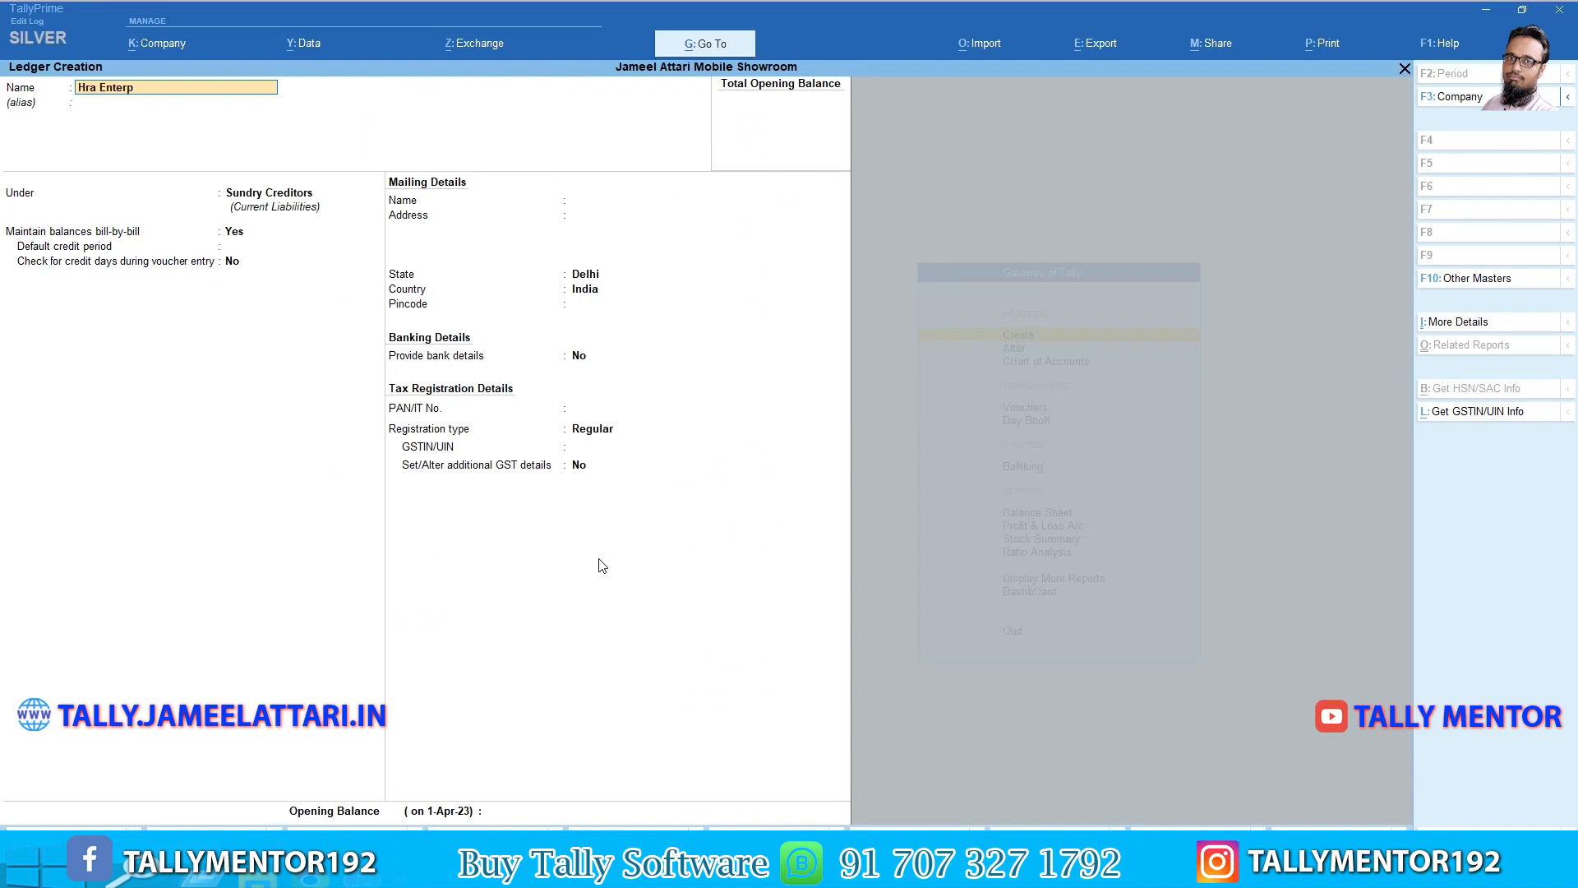
pyautogui.press('Return')
pyautogui.press('Return')
pyautogui.press('Return')
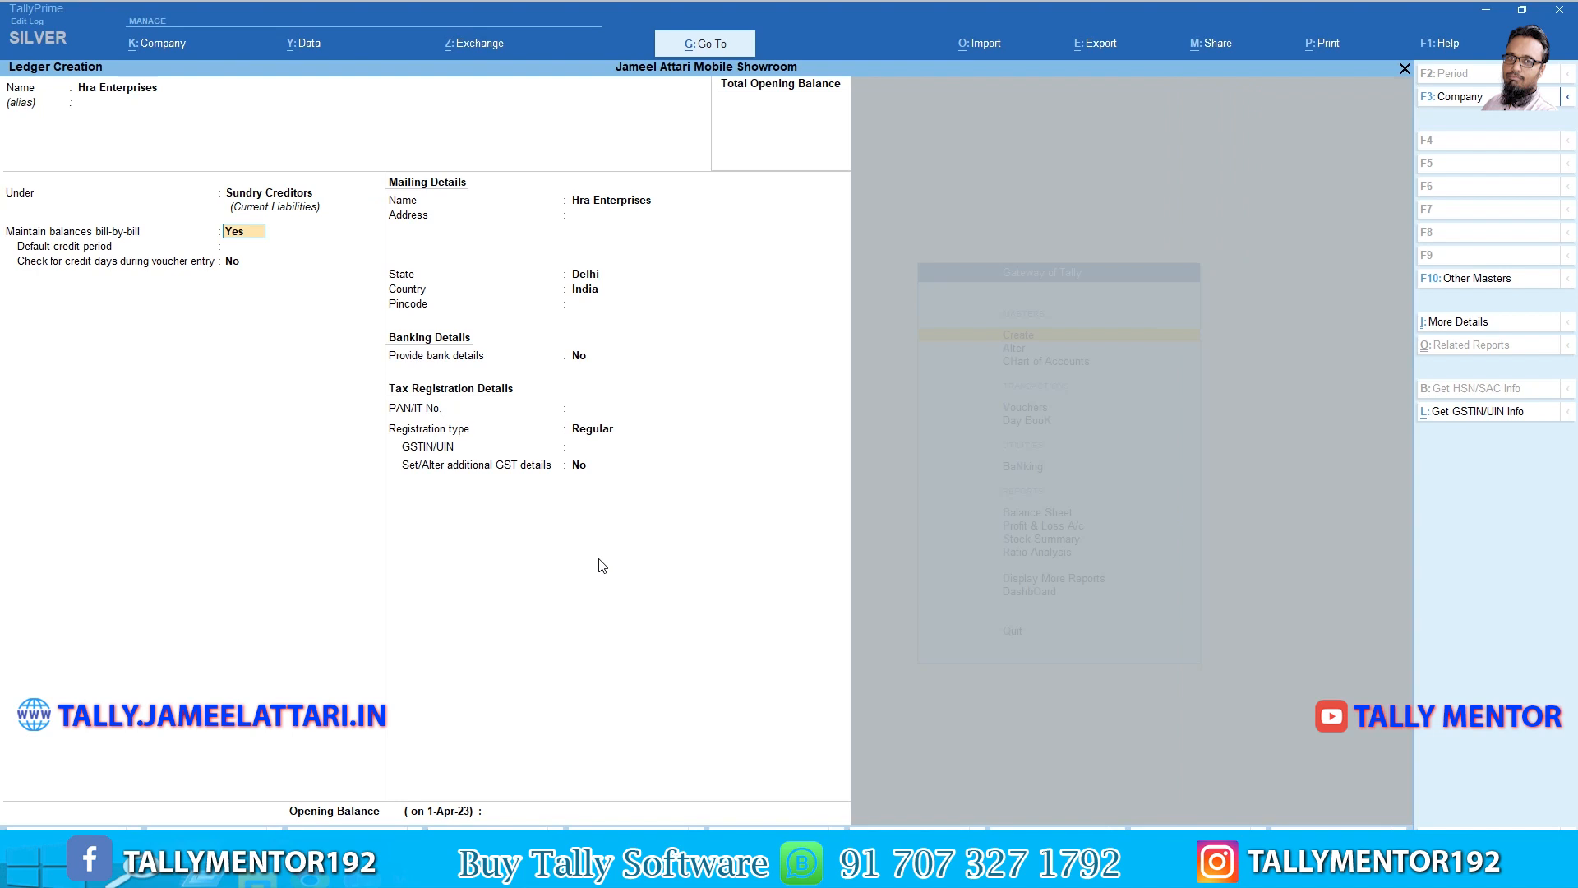
# Keep bill-by-bill balances enabled for Hra Enterprises, leave the address empty and keep the state as Delhi.
pyautogui.press('Return')
pyautogui.press('Return')
pyautogui.press('Return')
pyautogui.press('Return')
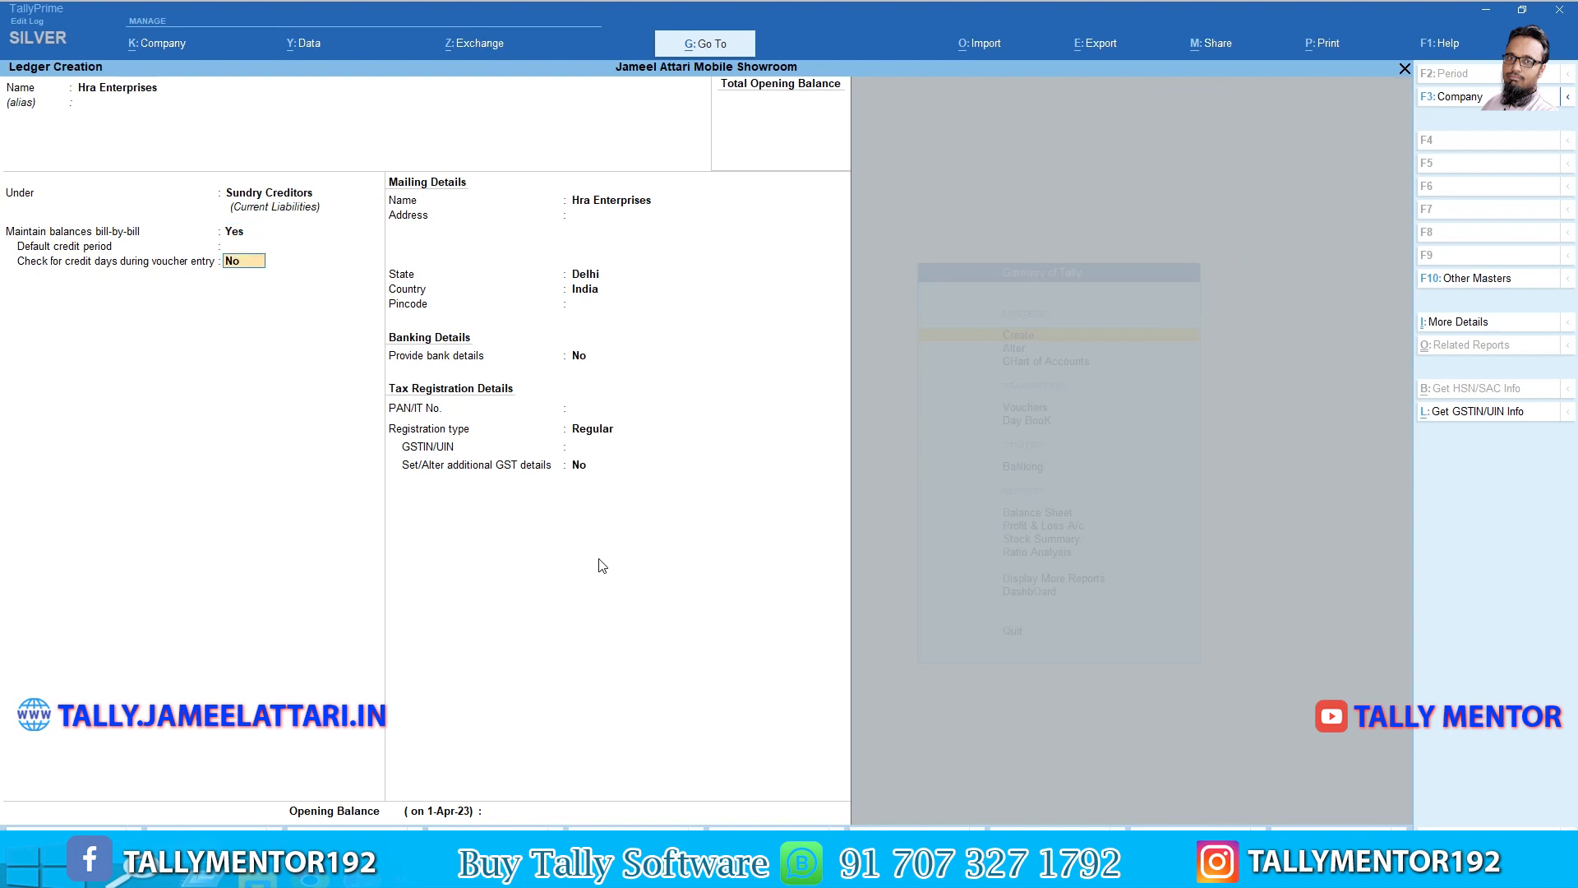
pyautogui.press('Return')
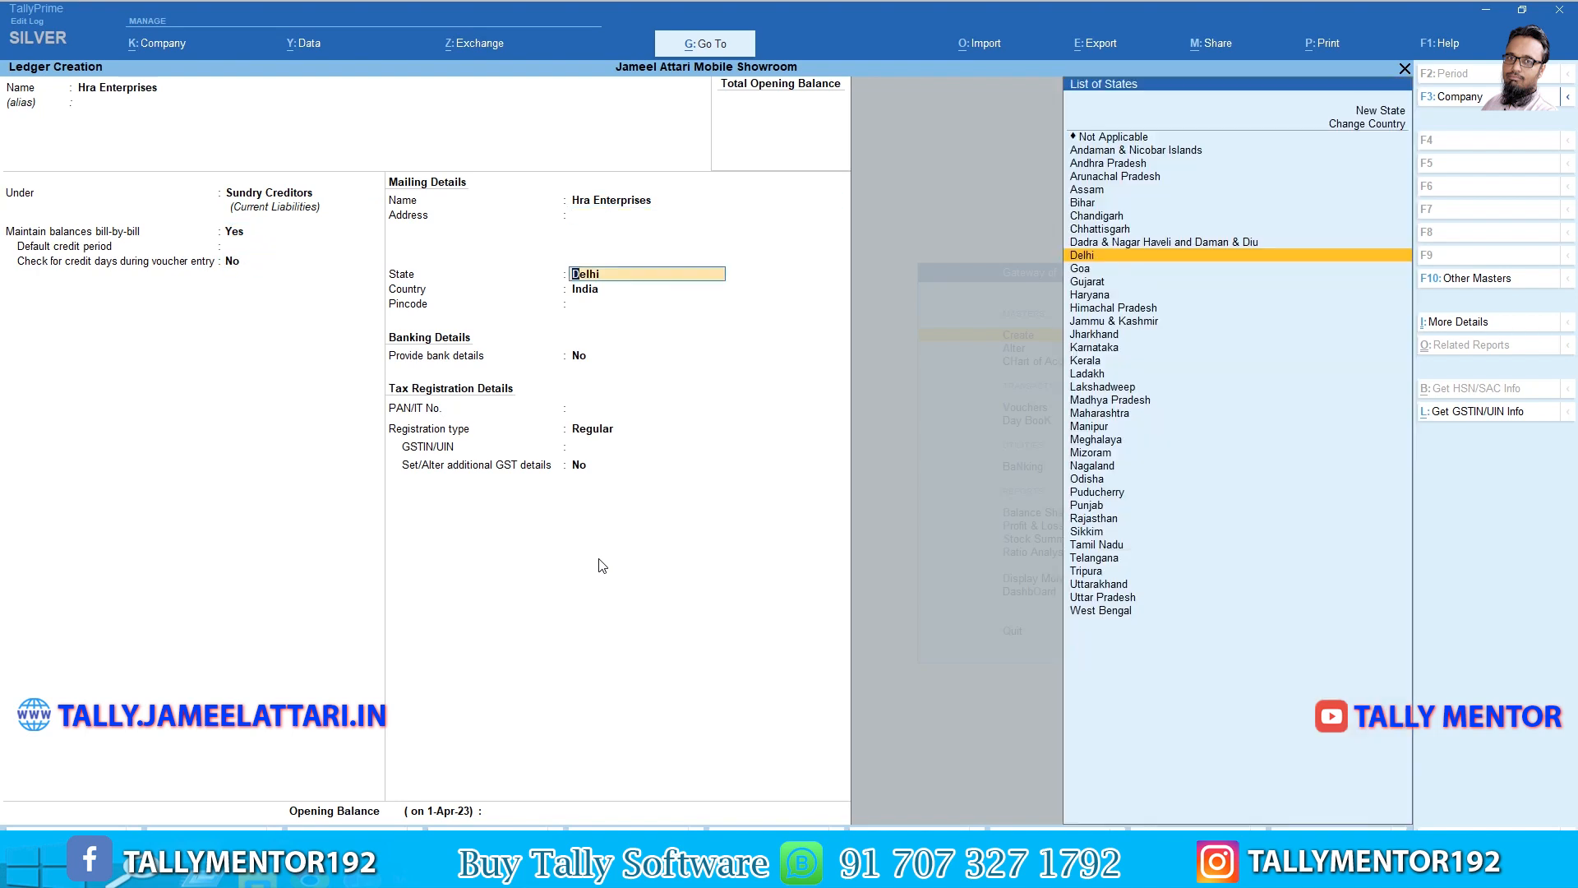
pyautogui.press('Return')
pyautogui.press('Return')
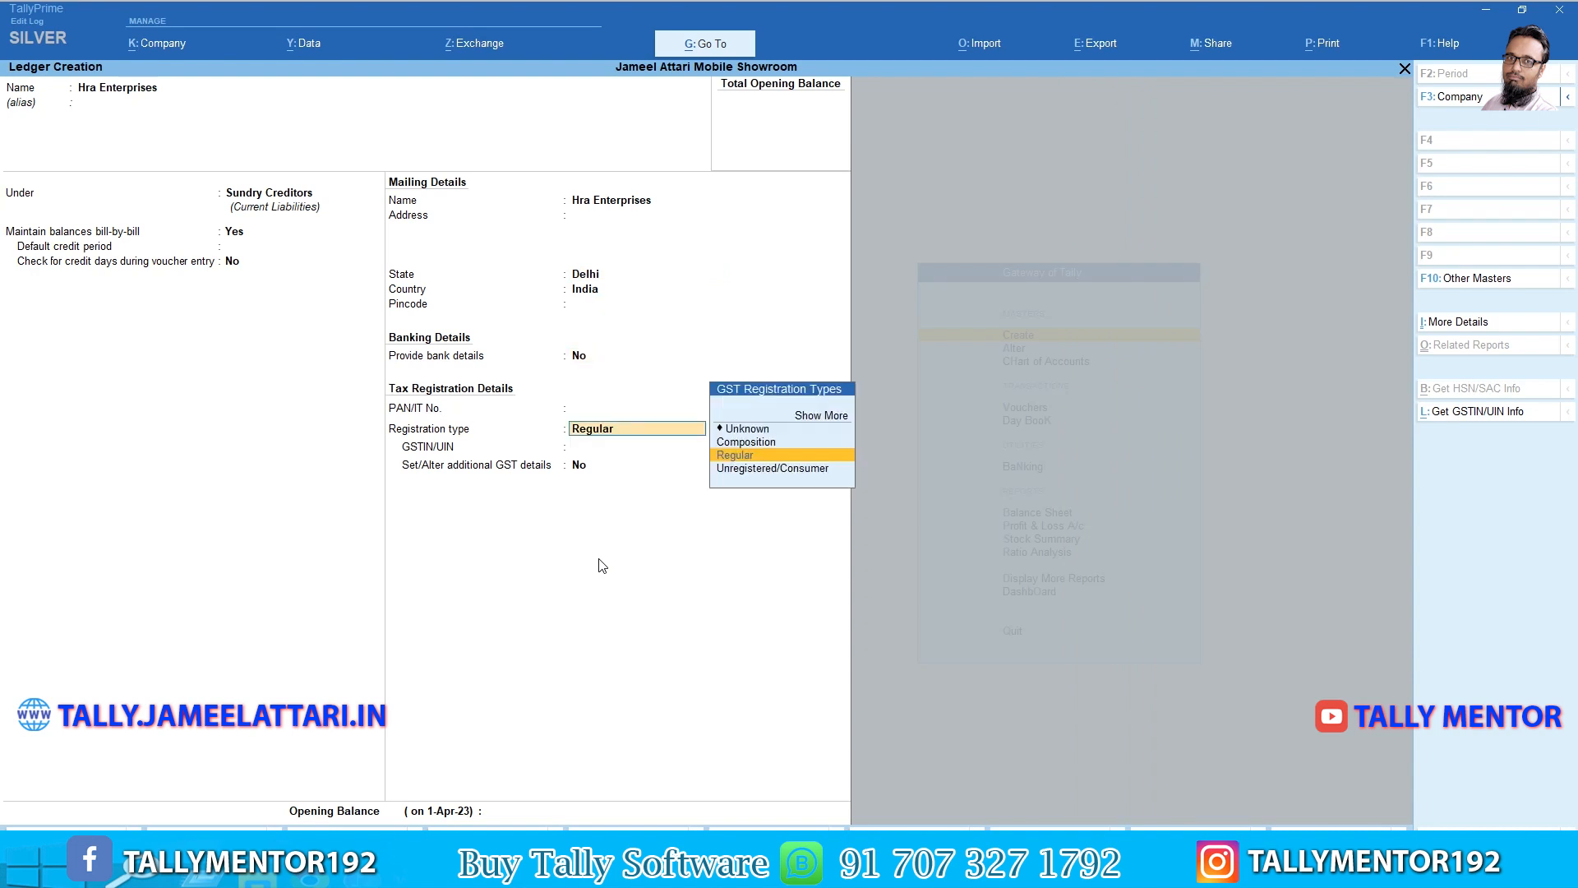
# Keep Regular registration for Hra Enterprises, leave the GSTIN and opening balance empty, and save the ledger.
pyautogui.press('Return')
pyautogui.press('Return')
pyautogui.press('Return')
pyautogui.press('Return')
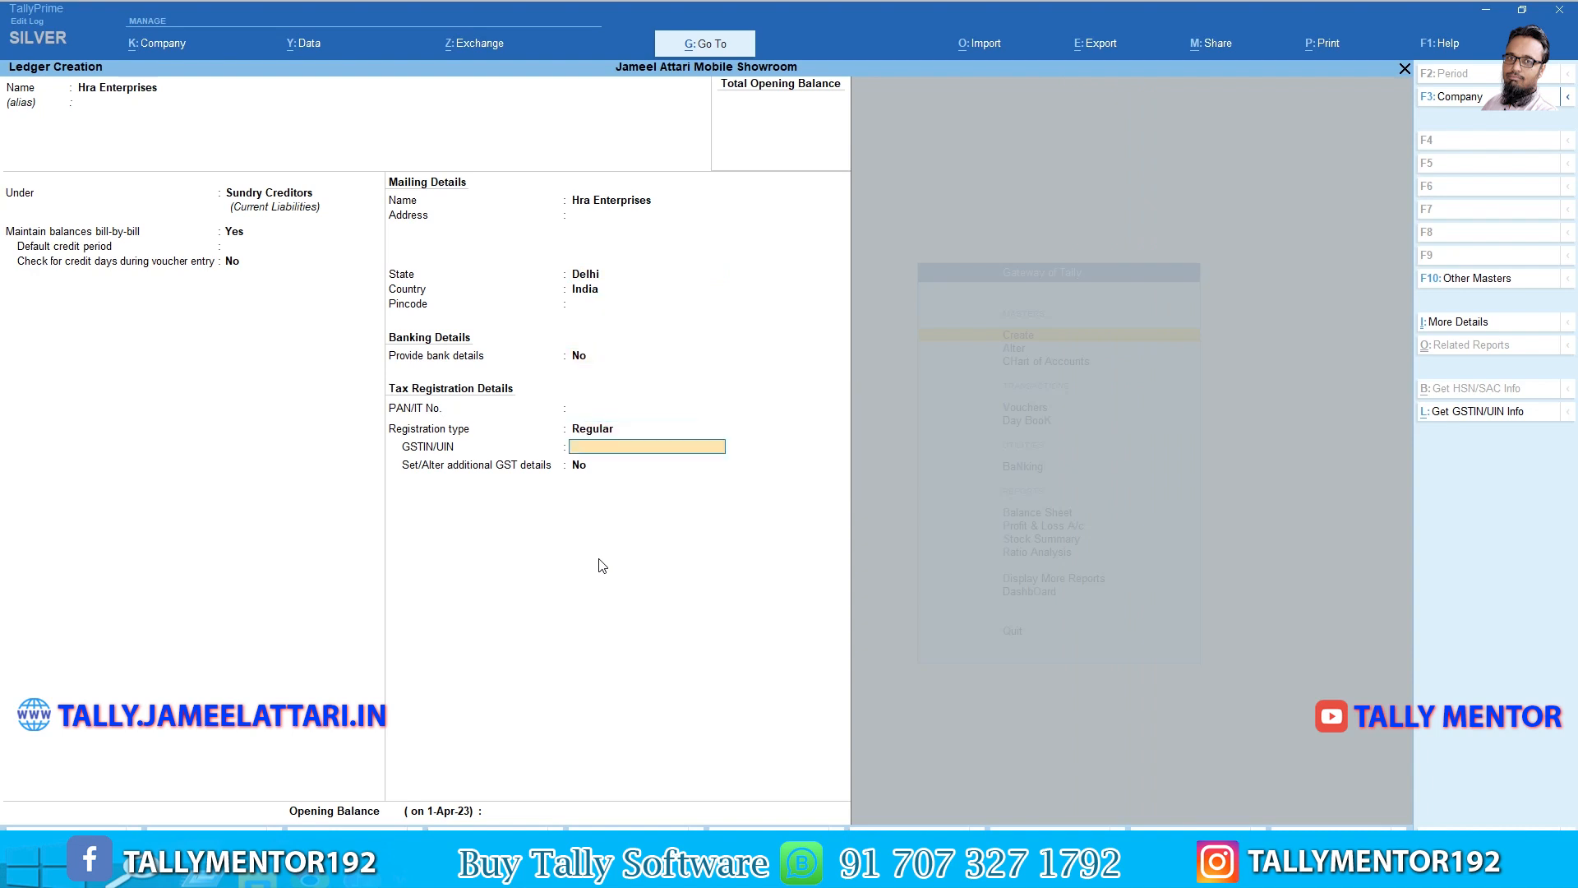
pyautogui.press('Return')
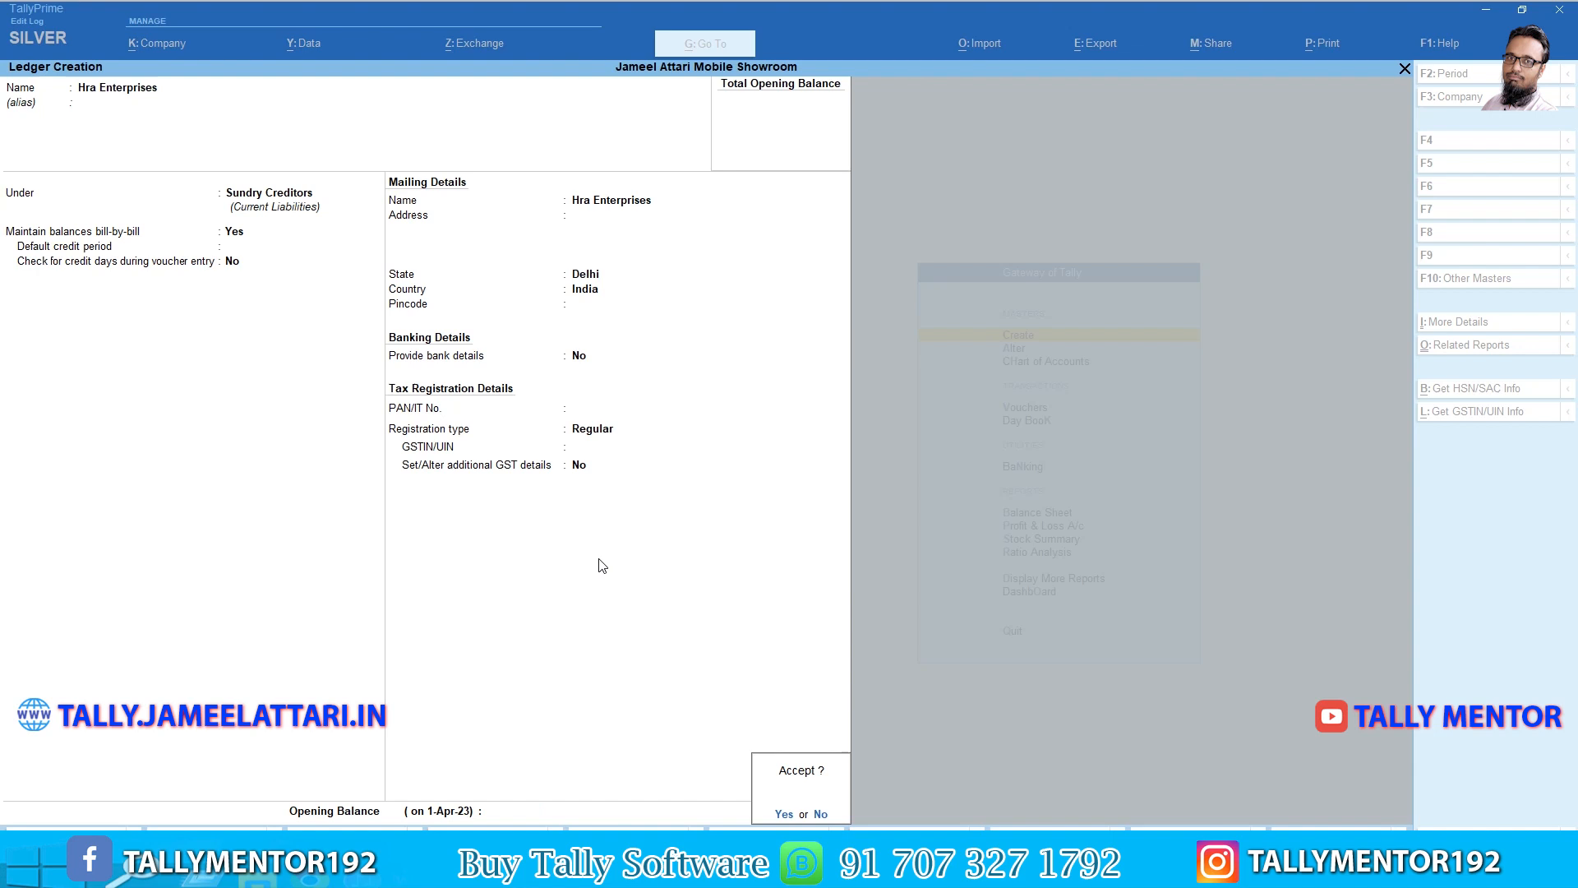
pyautogui.press('Return')
# Check the article's next ledger and name the new TallyPrime ledger FB & Sons, keeping Sundry Creditors and the state Delhi.
pyautogui.hotkey('alt', 'Tab')
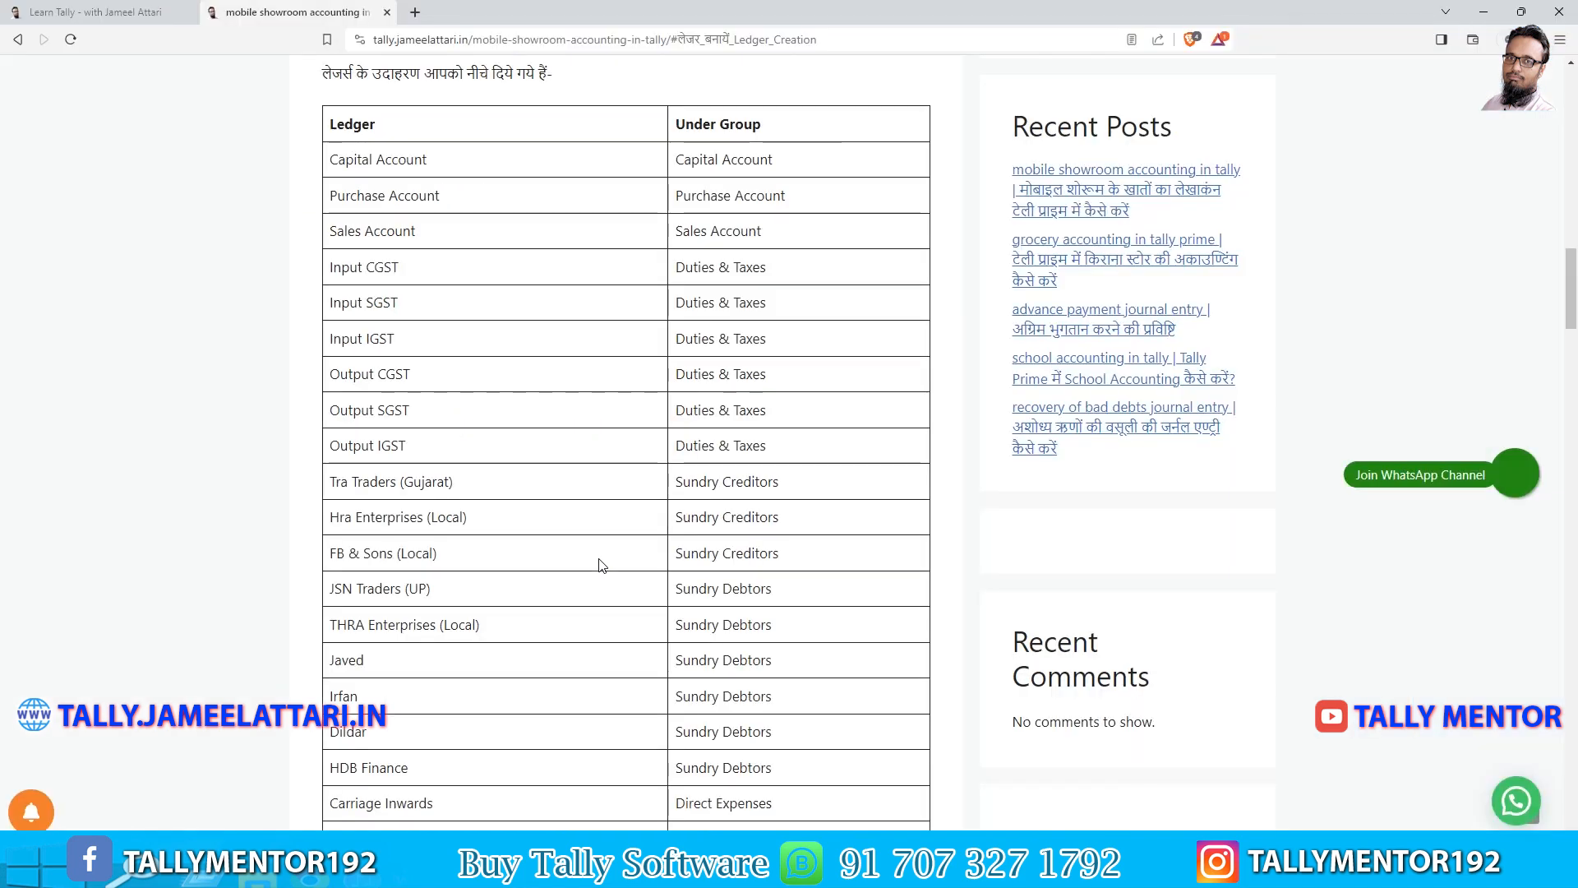
pyautogui.hotkey('alt', 'Tab')
pyautogui.write('FB ')
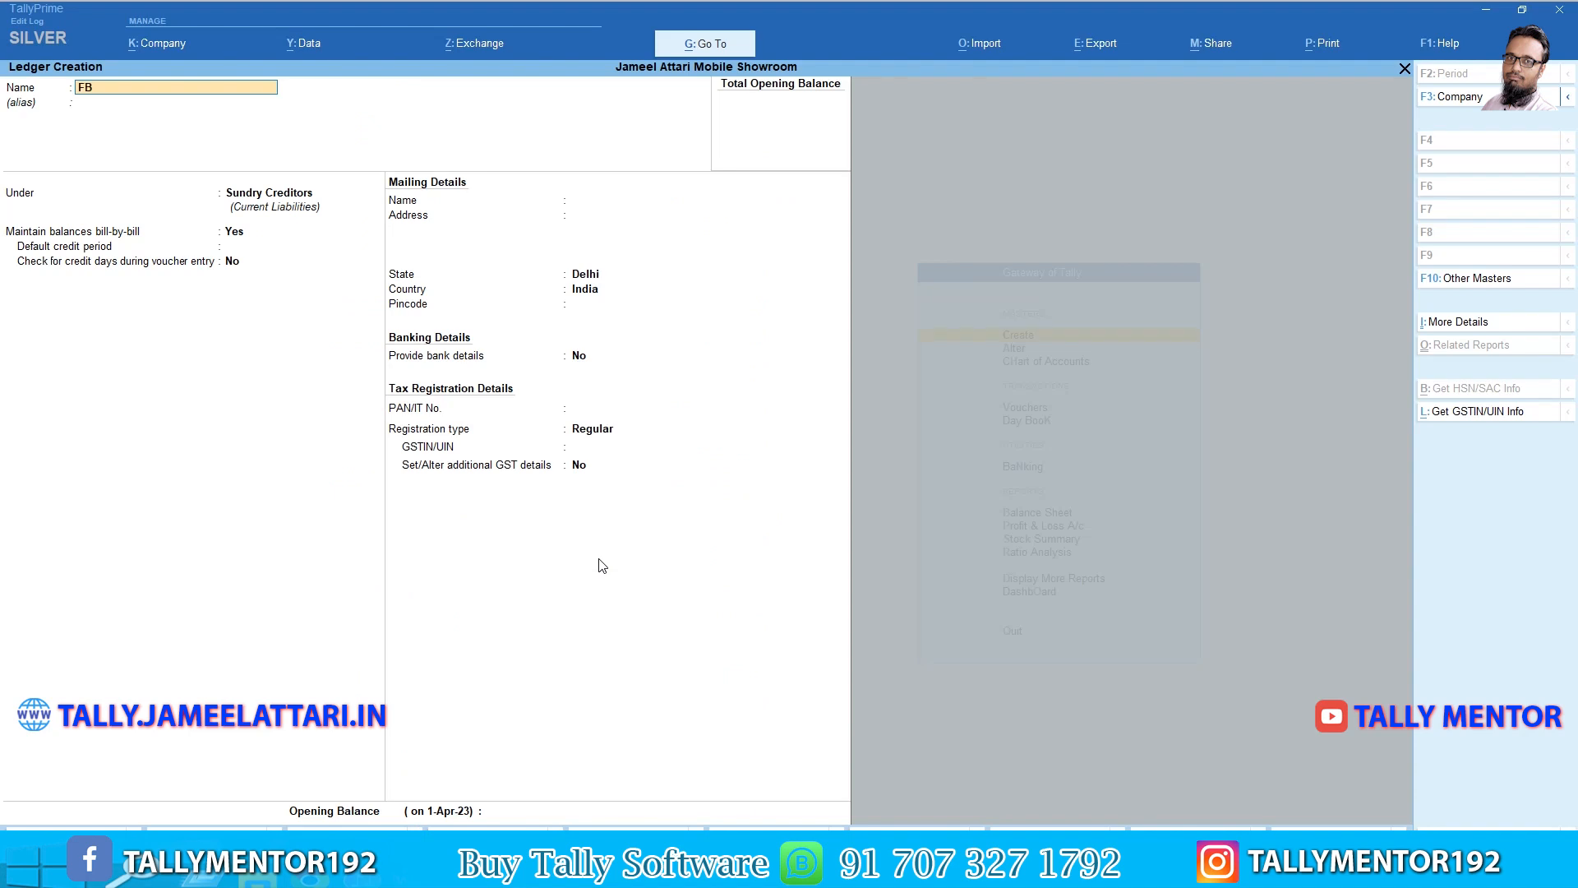
pyautogui.write('& Sons')
pyautogui.press('Return')
pyautogui.press('Return')
pyautogui.press('Return')
pyautogui.press('Return')
pyautogui.press('Return')
pyautogui.press('Return')
pyautogui.press('Return')
pyautogui.press('Return')
pyautogui.press('Return')
pyautogui.press('Return')
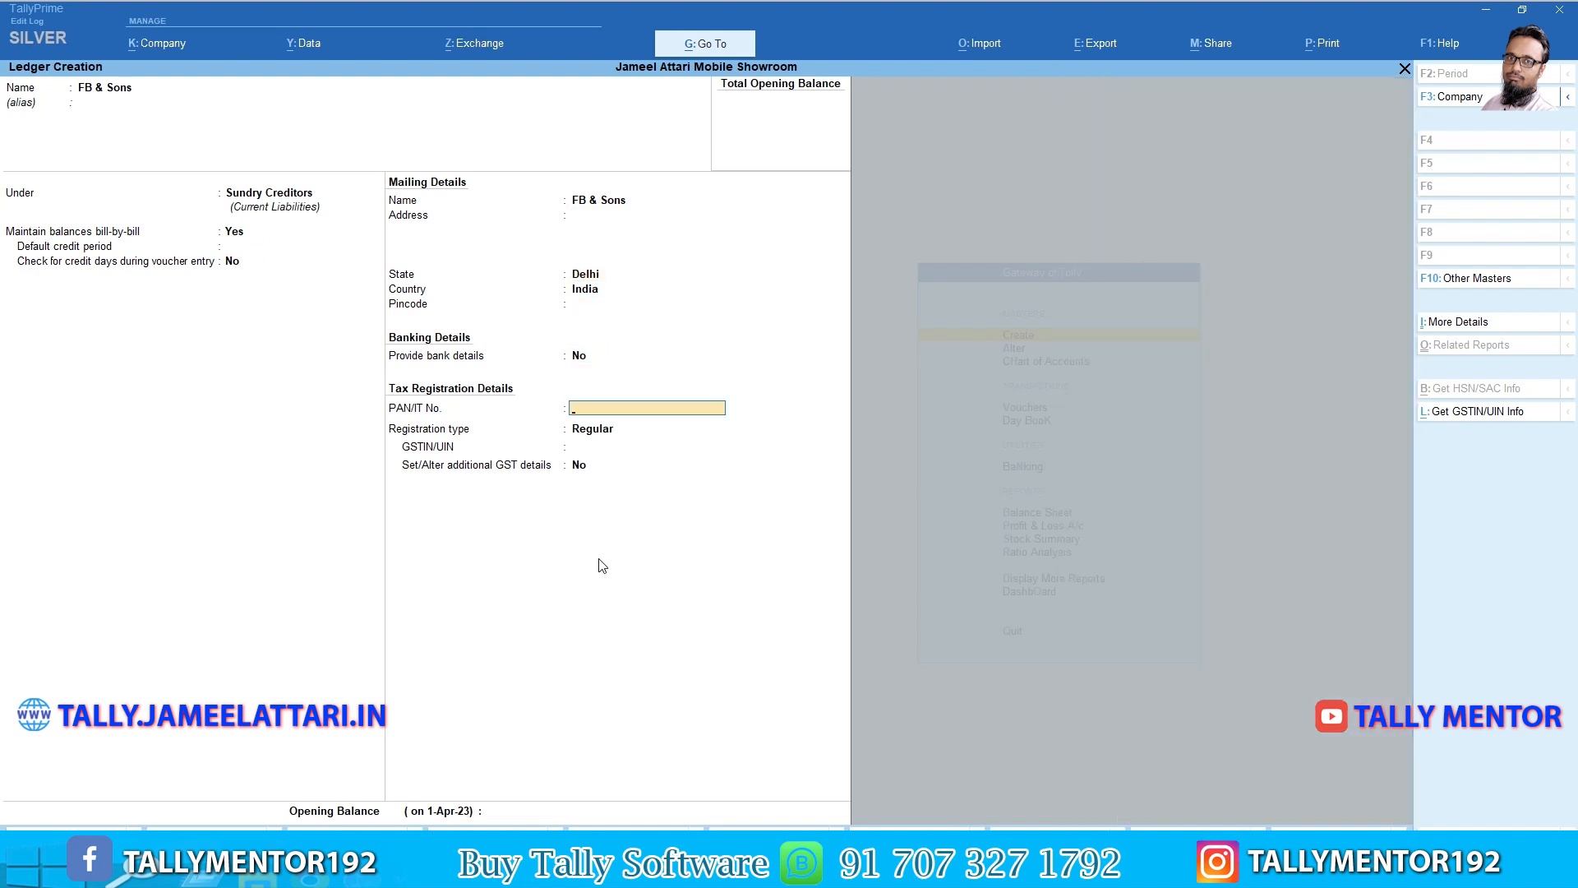
# Keep Regular registration for FB & Sons, leave the PAN, GSTIN and opening balance empty, and save the ledger.
pyautogui.press('Return')
pyautogui.press('Return')
pyautogui.press('Return')
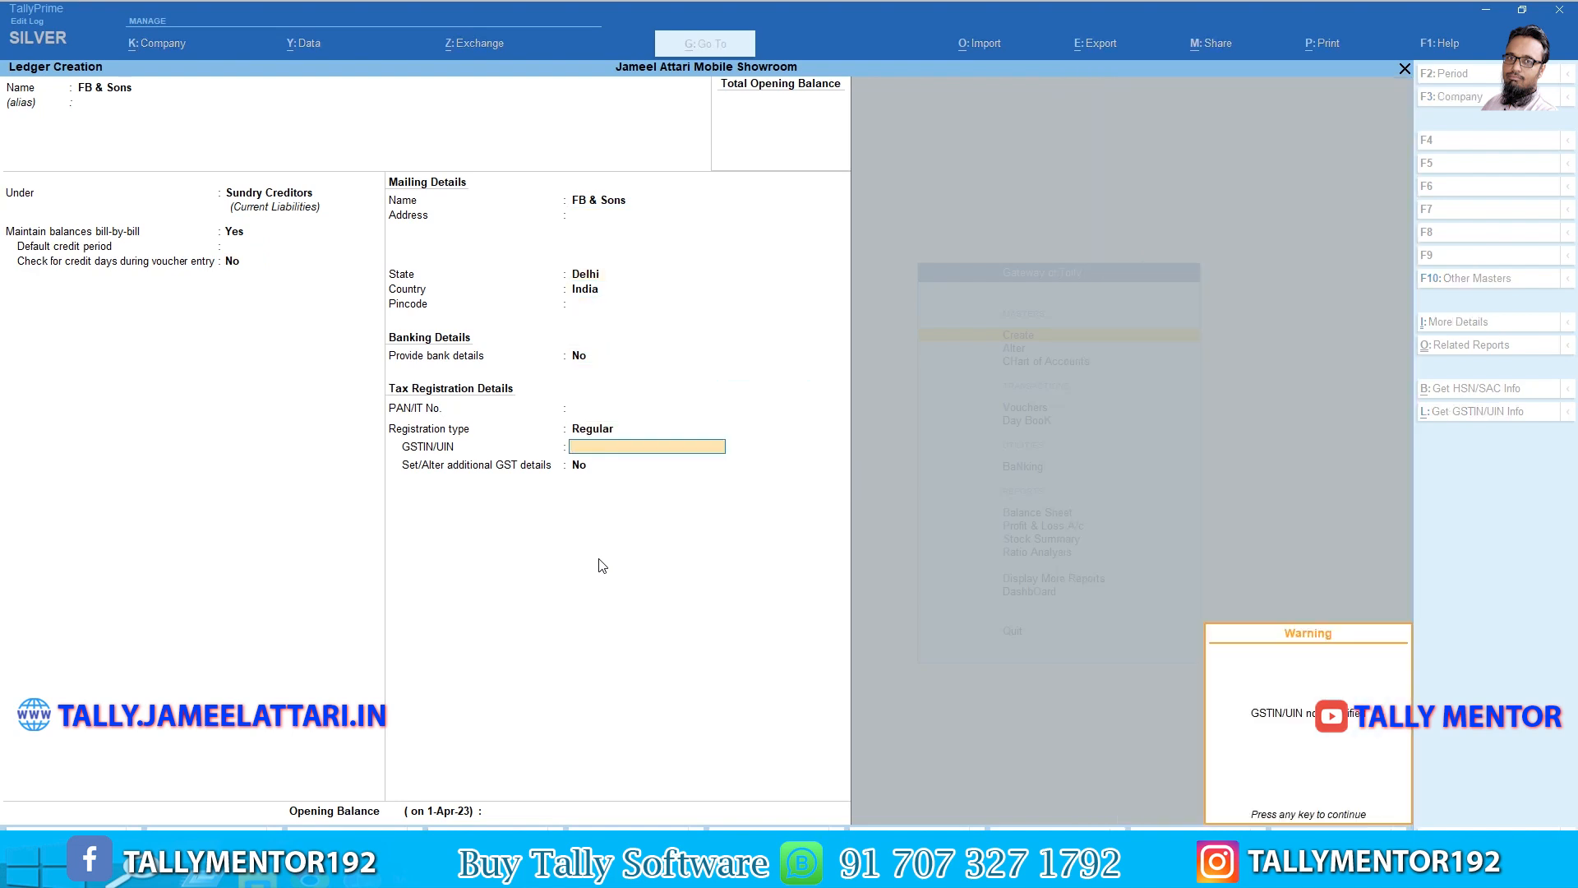
pyautogui.press('Return')
pyautogui.press('Return')
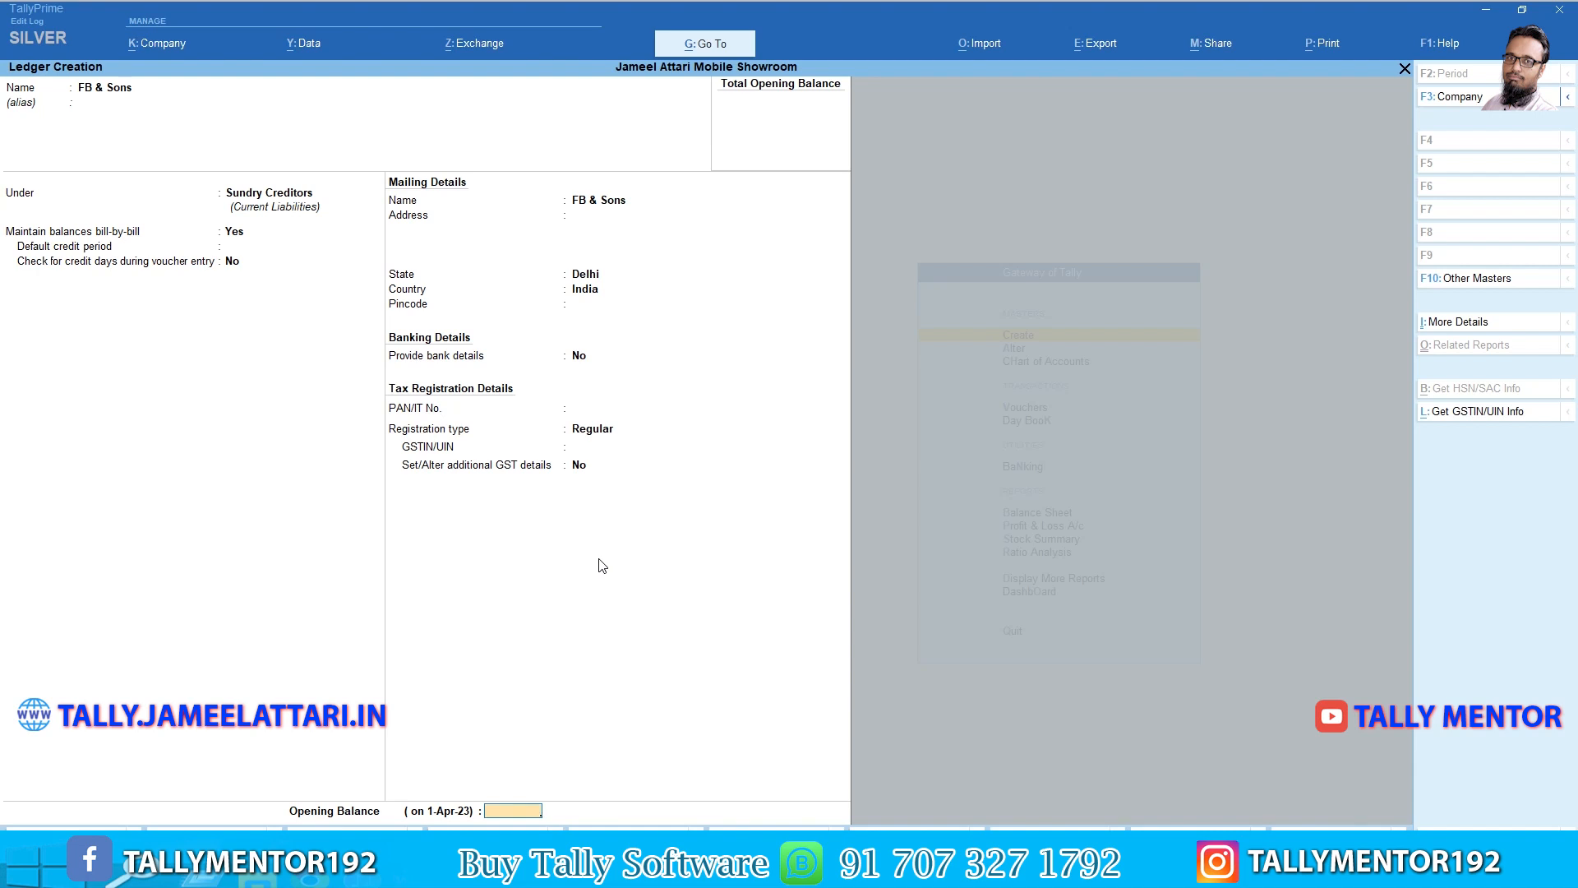
pyautogui.press('Return')
pyautogui.press('Return')
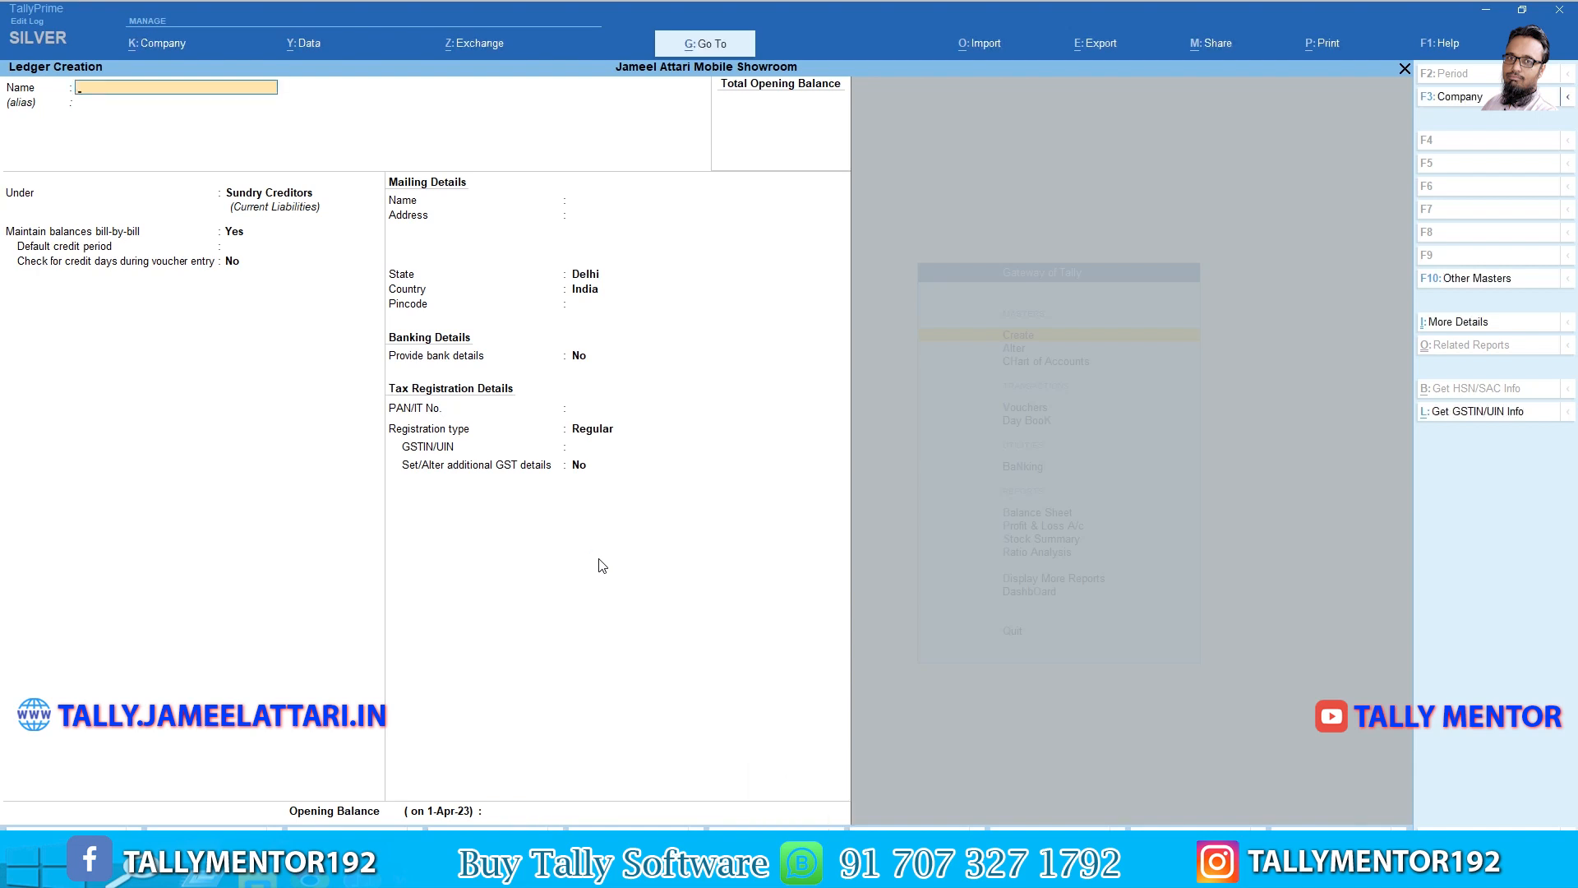
# Check the article's next ledger, name the new TallyPrime ledger JSN Traders and place it under Sundry Debtors.
pyautogui.hotkey('alt', 'Tab')
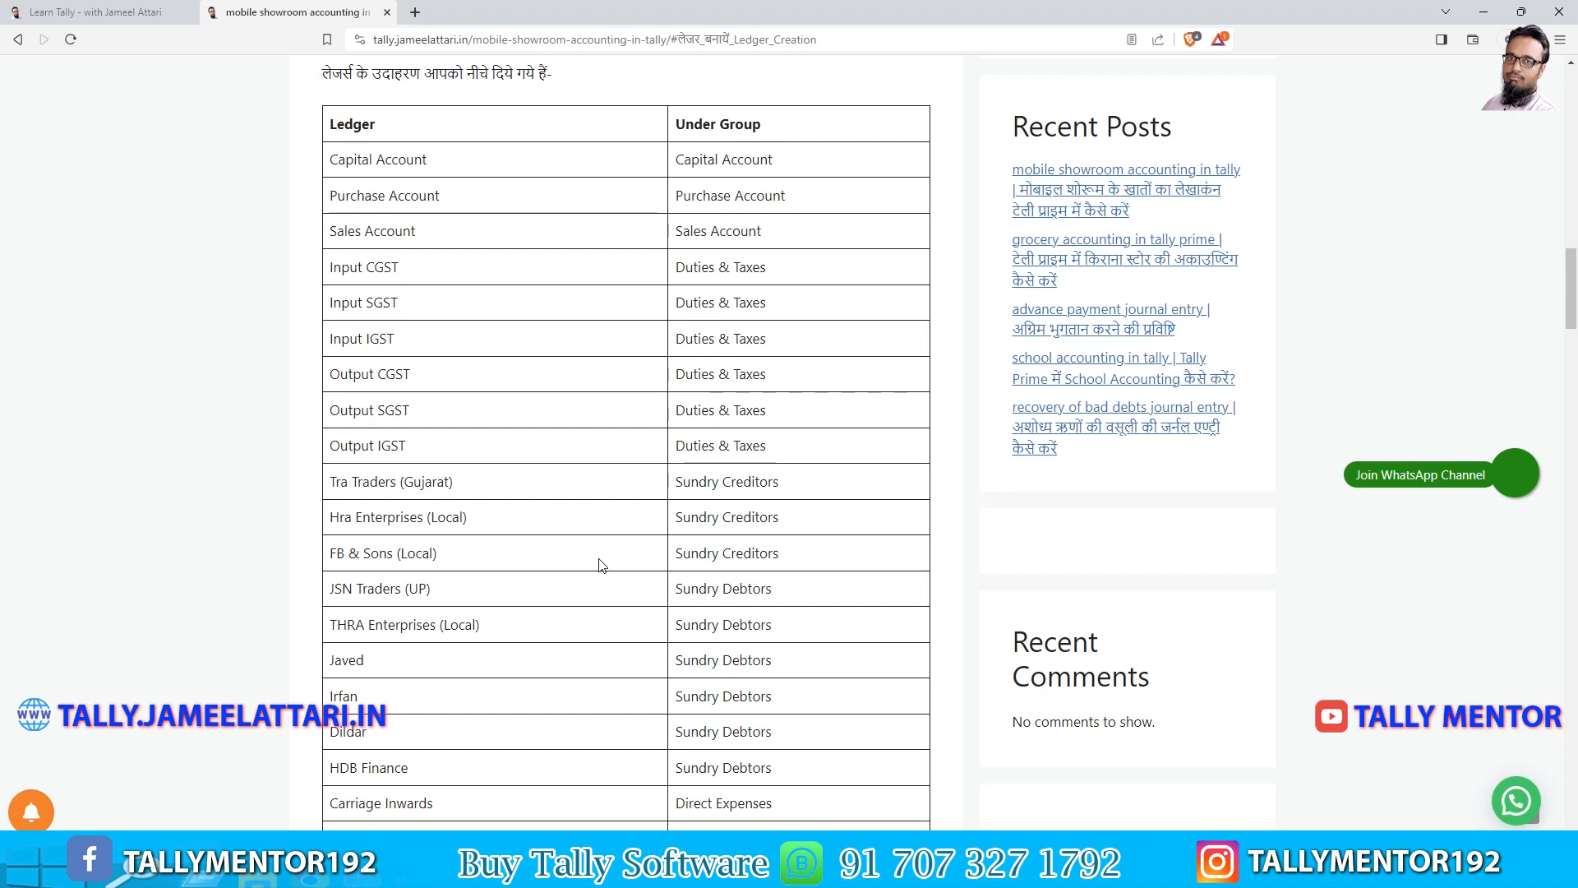
pyautogui.hotkey('alt', 'Tab')
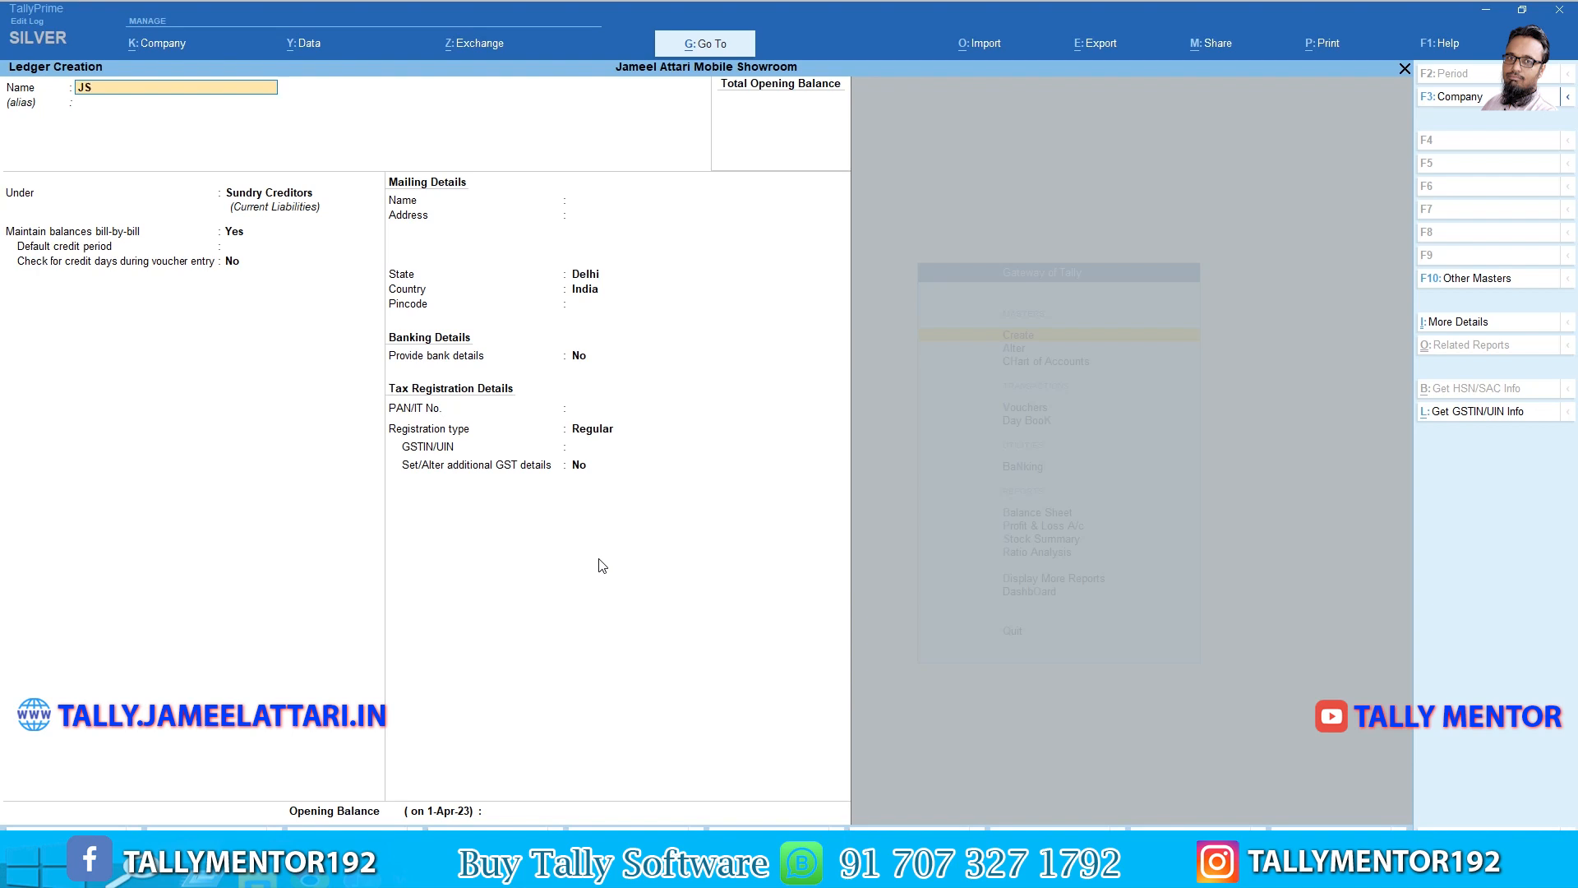
pyautogui.write('Traders')
pyautogui.press('Return')
pyautogui.write('Su')
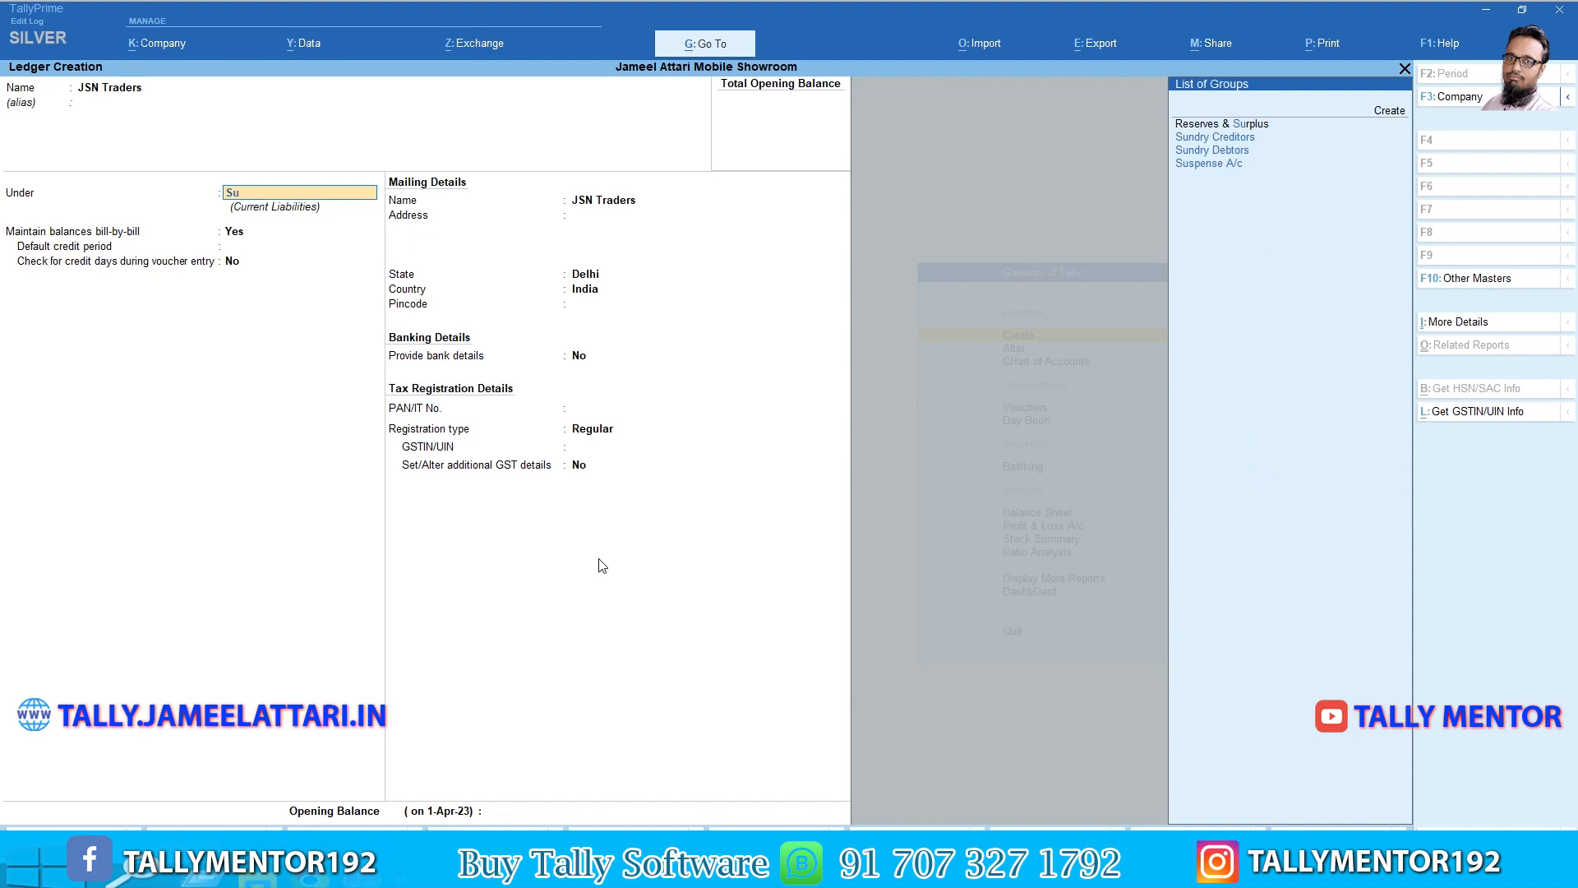
pyautogui.press('Down')
pyautogui.press('Down')
pyautogui.press('Return')
# Keep bill-by-bill balances enabled for JSN Traders, leave its address empty and set the state to Uttar Pradesh.
pyautogui.press('Return')
pyautogui.press('Return')
pyautogui.press('Return')
pyautogui.press('Return')
pyautogui.press('Return')
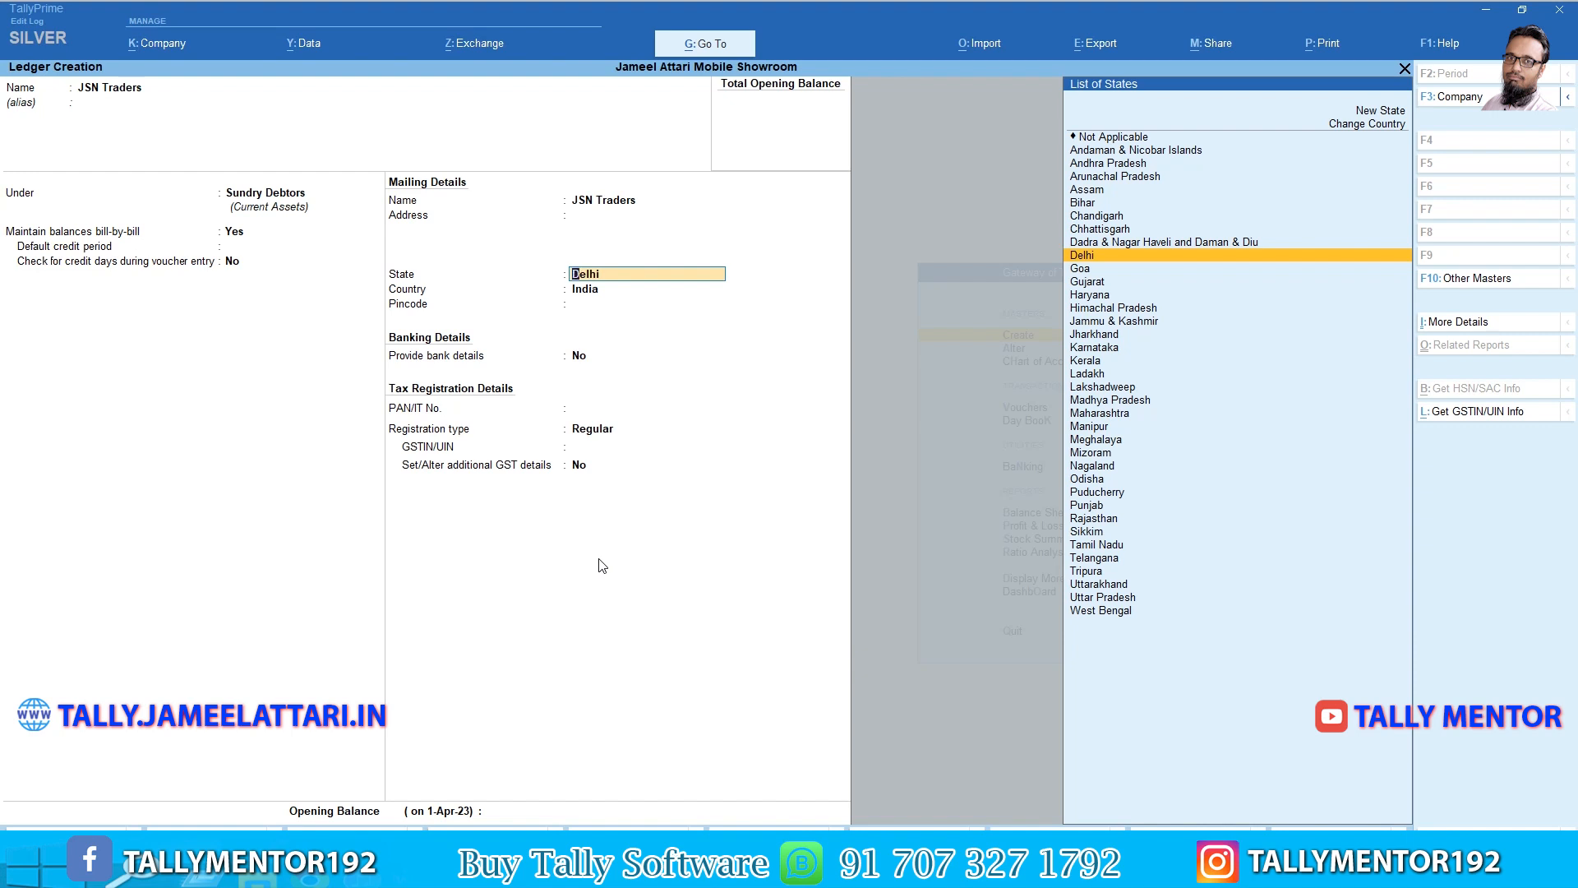
pyautogui.write('U')
pyautogui.press('Down')
pyautogui.press('Down')
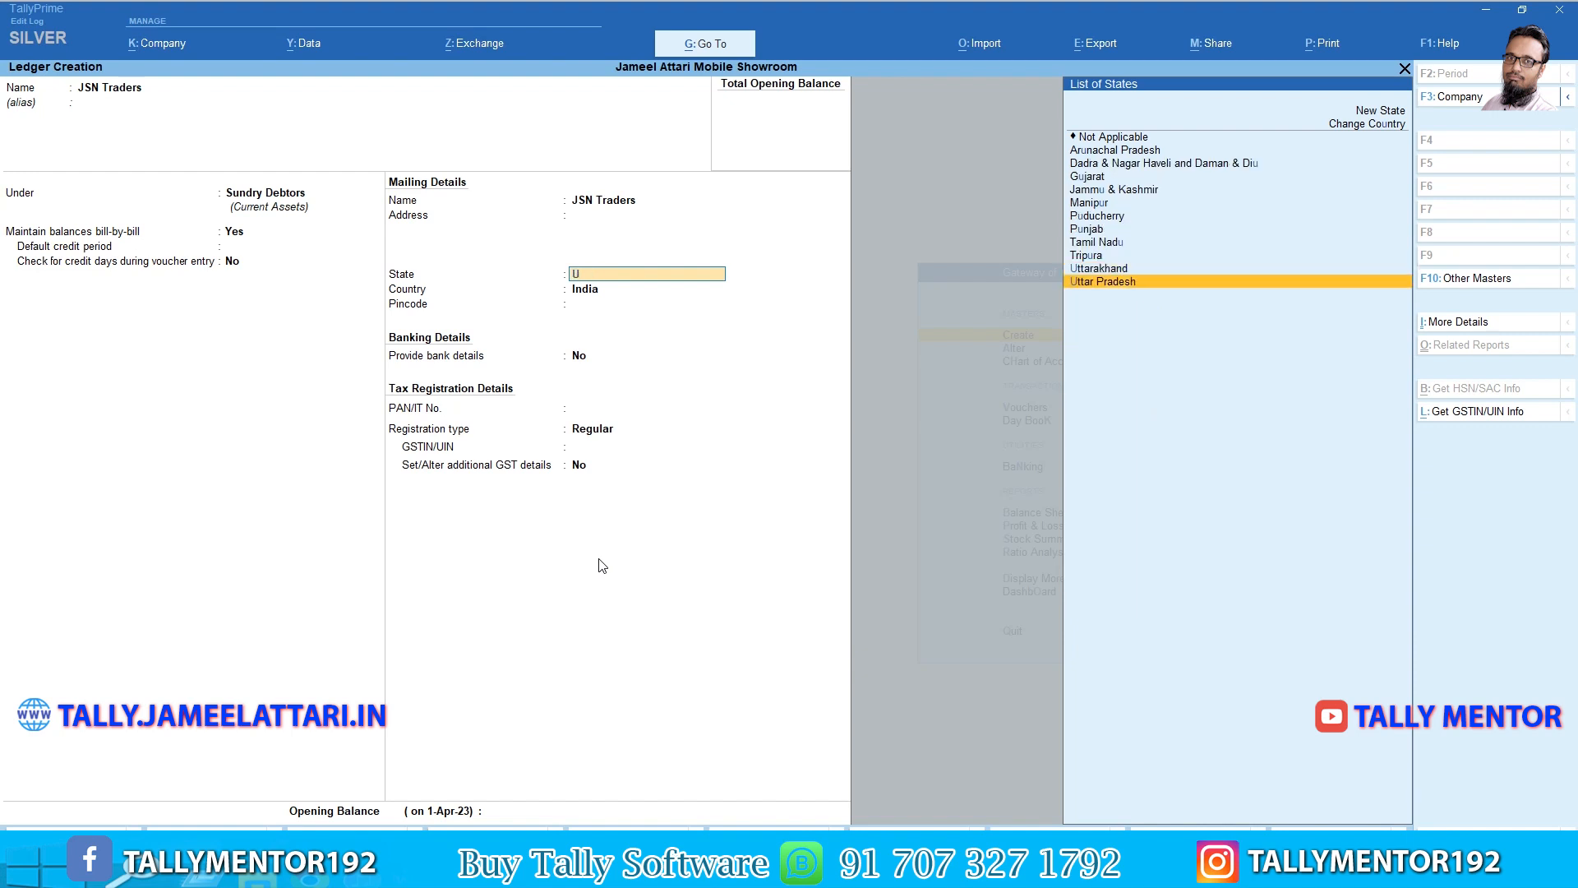
pyautogui.press('Return')
pyautogui.press('Return')
pyautogui.press('Return')
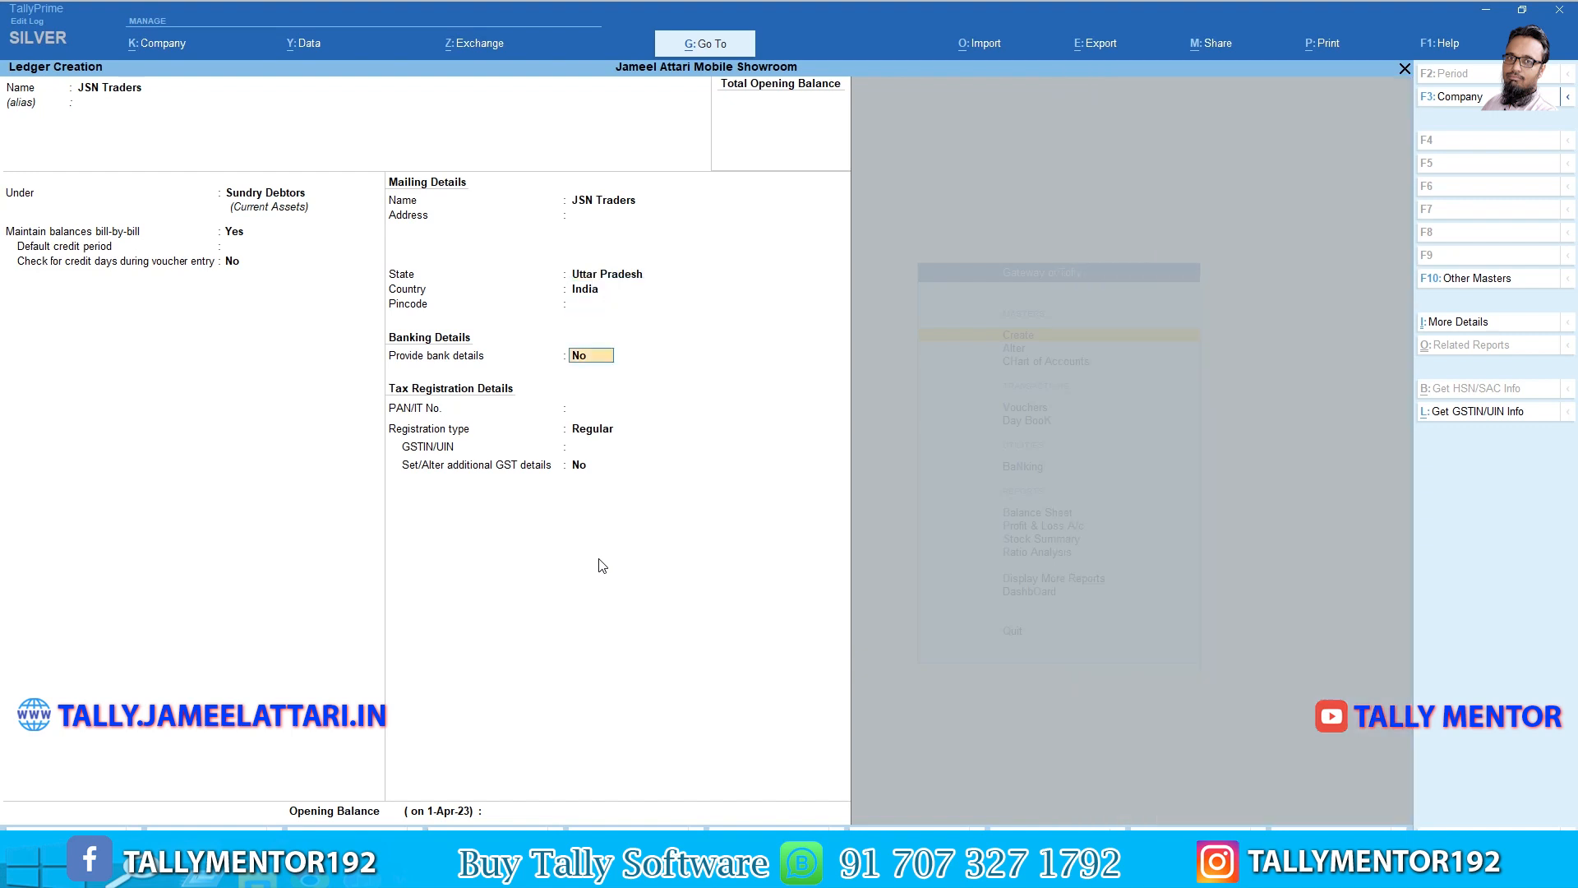
# Keep Regular registration for JSN Traders, leave the PAN, GSTIN and opening balance empty, and save the ledger.
pyautogui.press('Return')
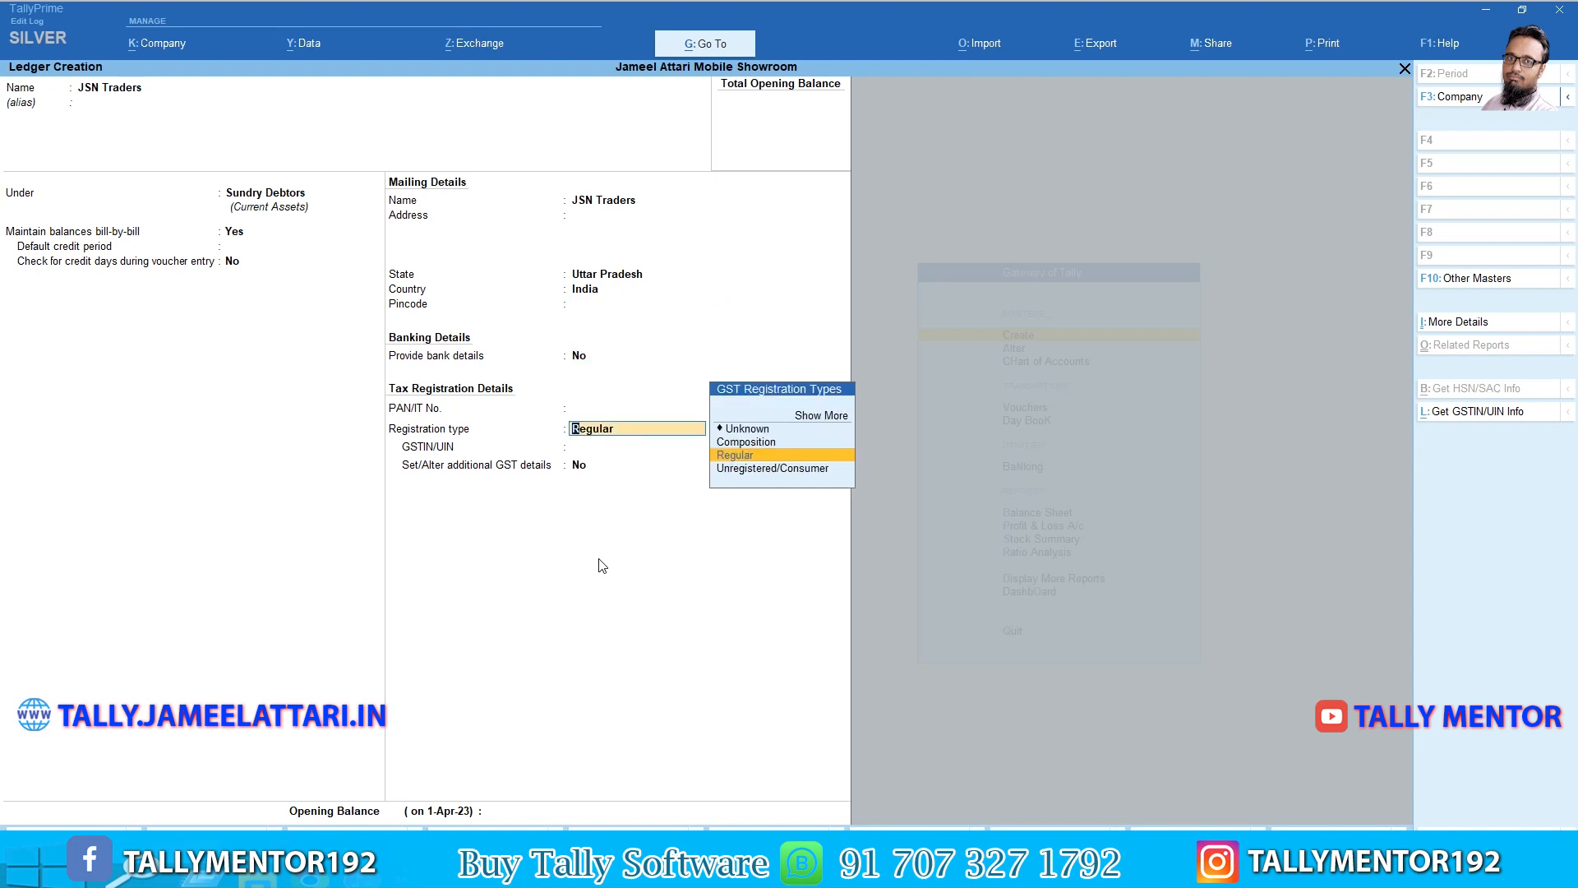
pyautogui.press('Return')
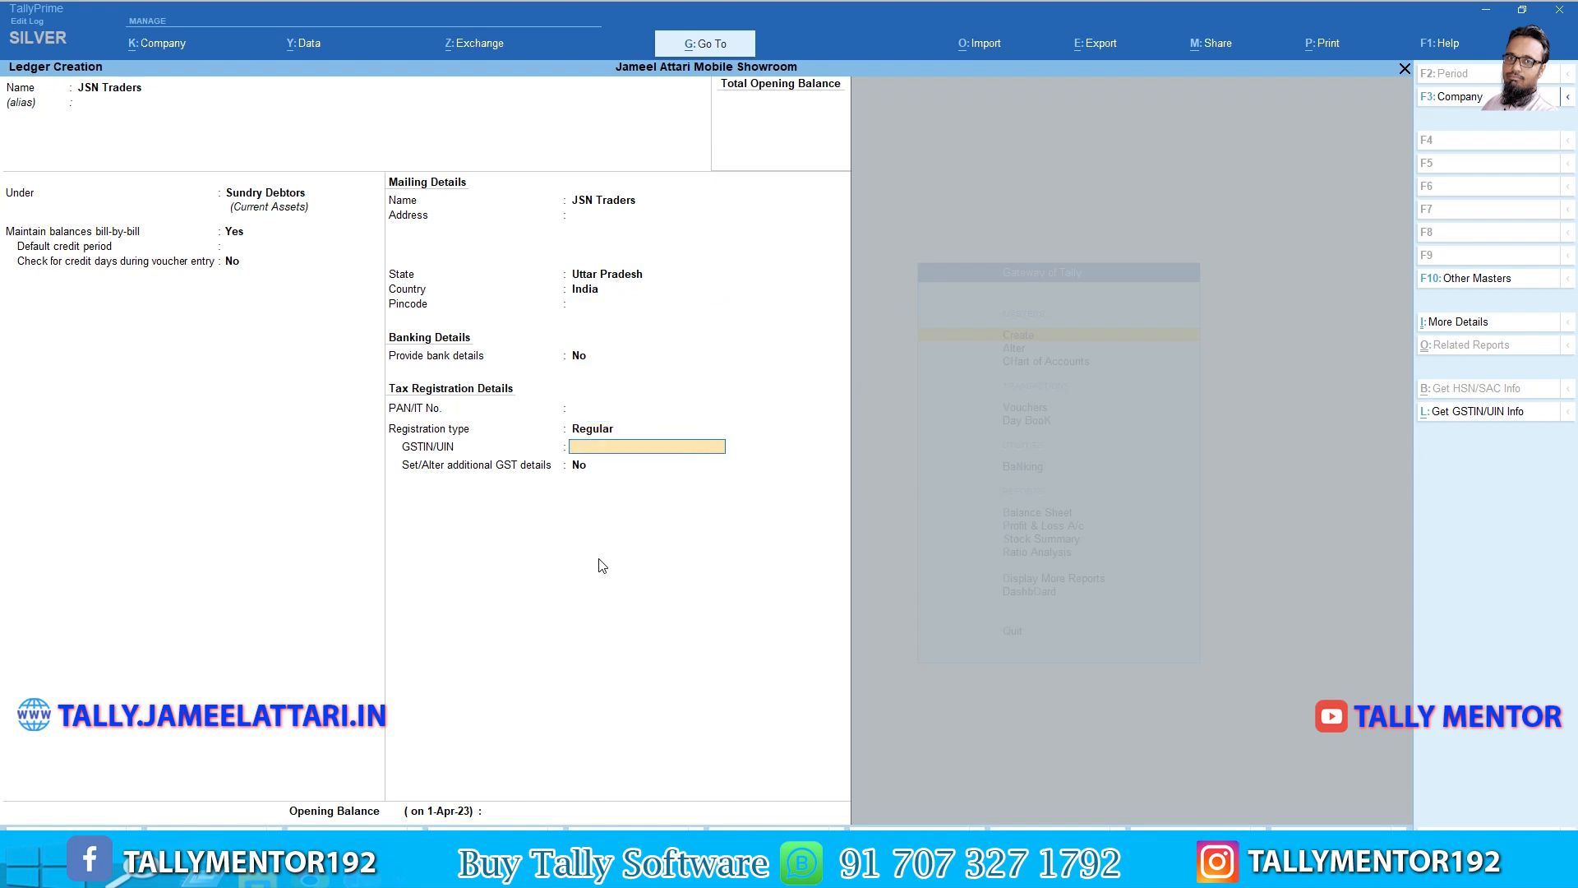
pyautogui.press('Return')
pyautogui.press('Return')
pyautogui.press('Return')
pyautogui.press('Return')
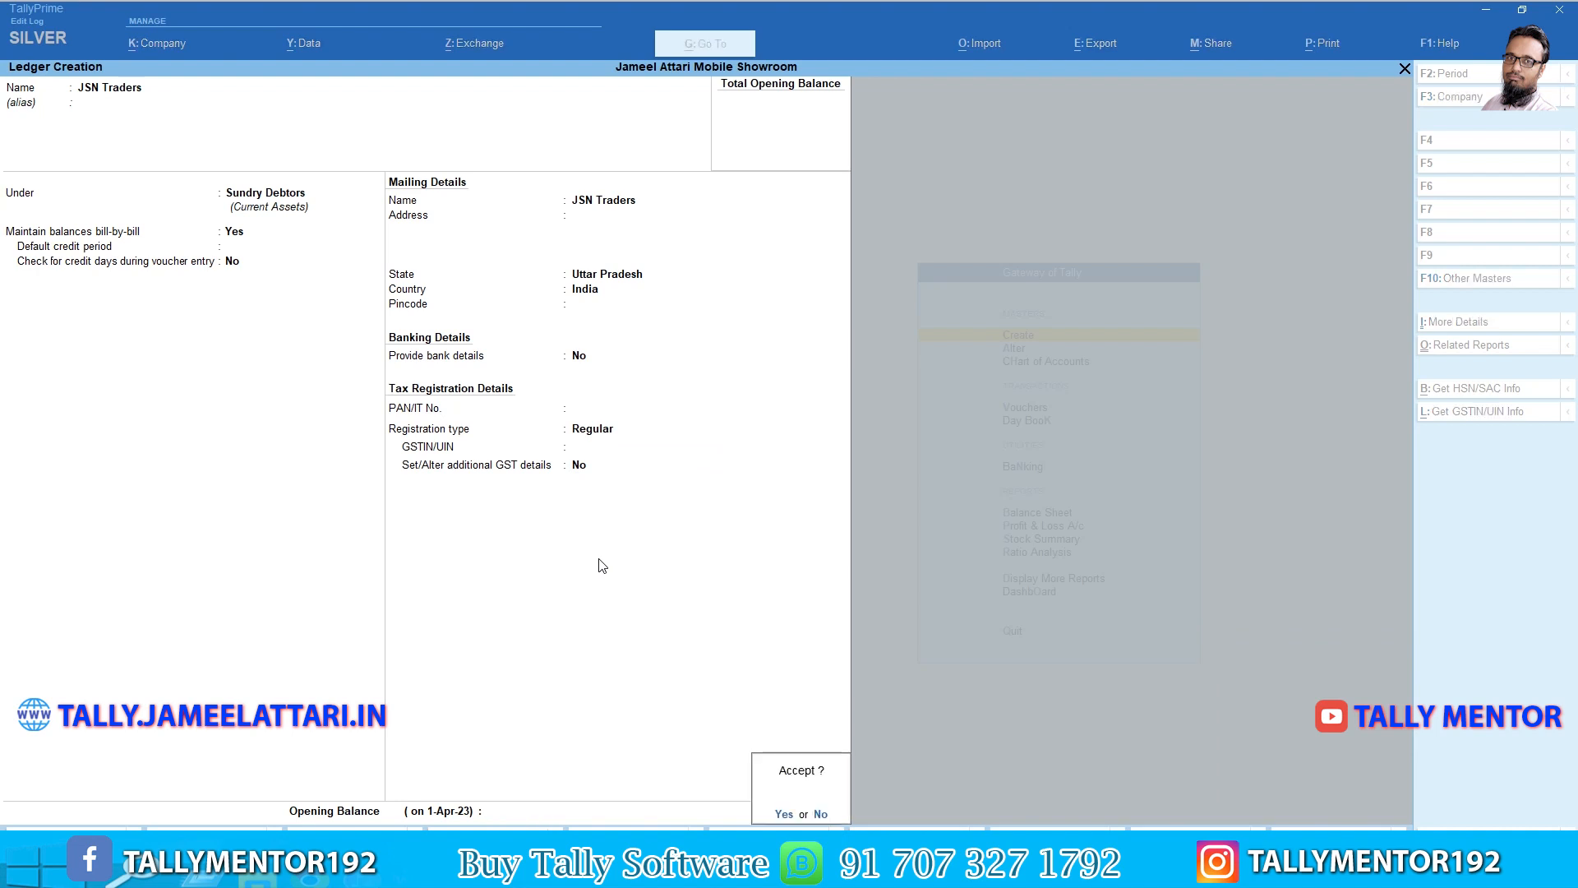
# Check the article's next ledger and name the new TallyPrime ledger Thra Enterprises, keeping Sundry Debtors and the state Delhi.
pyautogui.hotkey('alt', 'Tab')
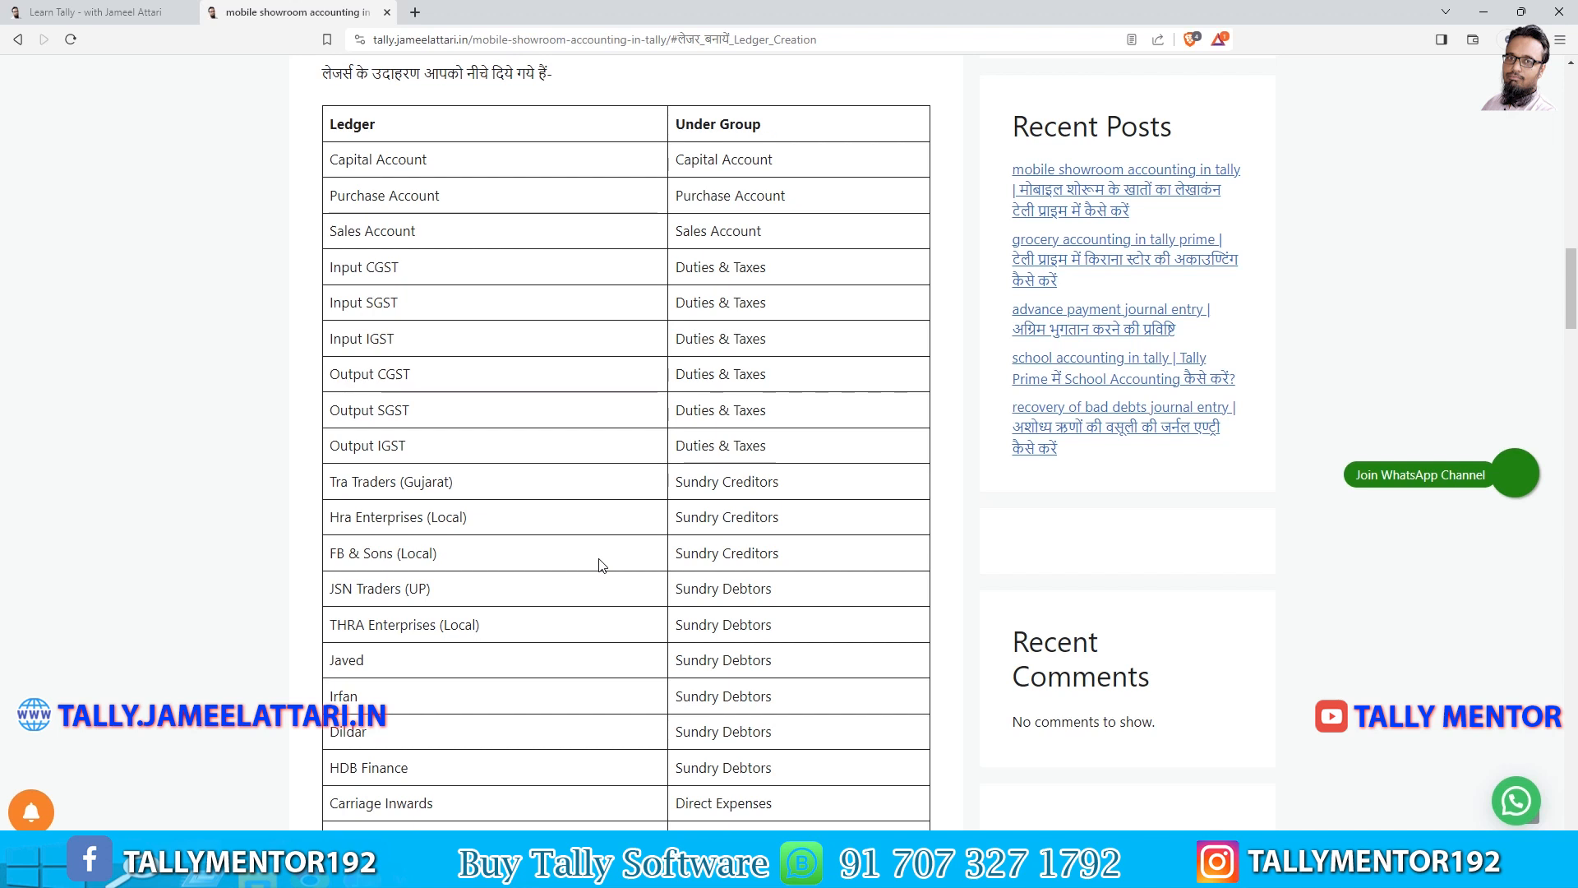
pyautogui.hotkey('alt', 'Tab')
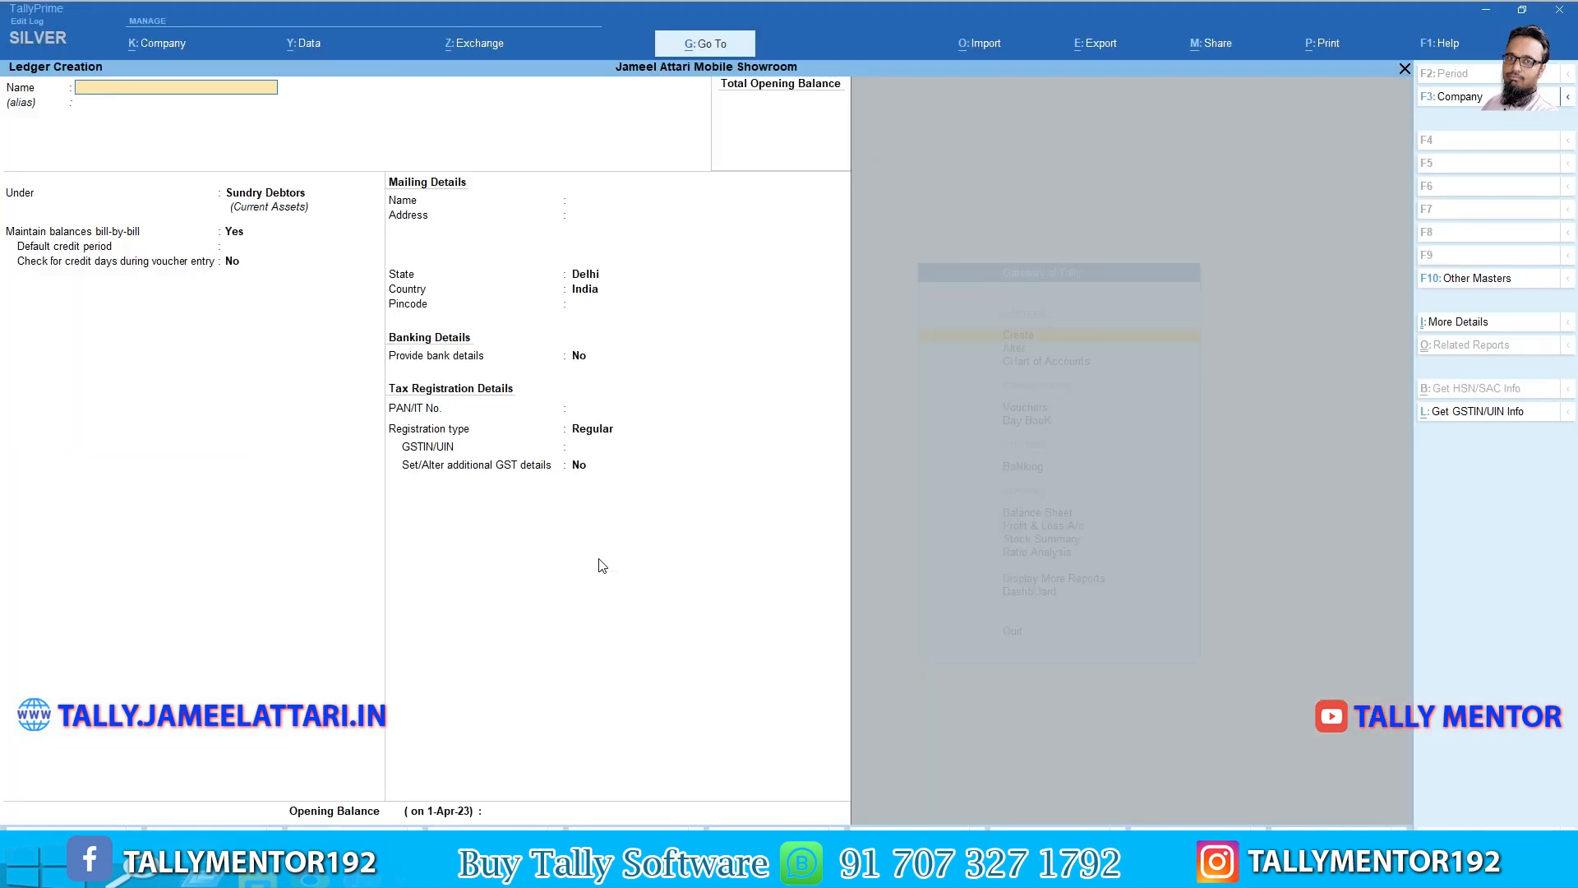
pyautogui.write('Thra Enterprises')
pyautogui.press('Return')
pyautogui.press('Return')
pyautogui.press('Return')
pyautogui.press('Return')
pyautogui.press('Return')
pyautogui.press('Return')
pyautogui.press('Return')
pyautogui.press('Return')
pyautogui.press('Return')
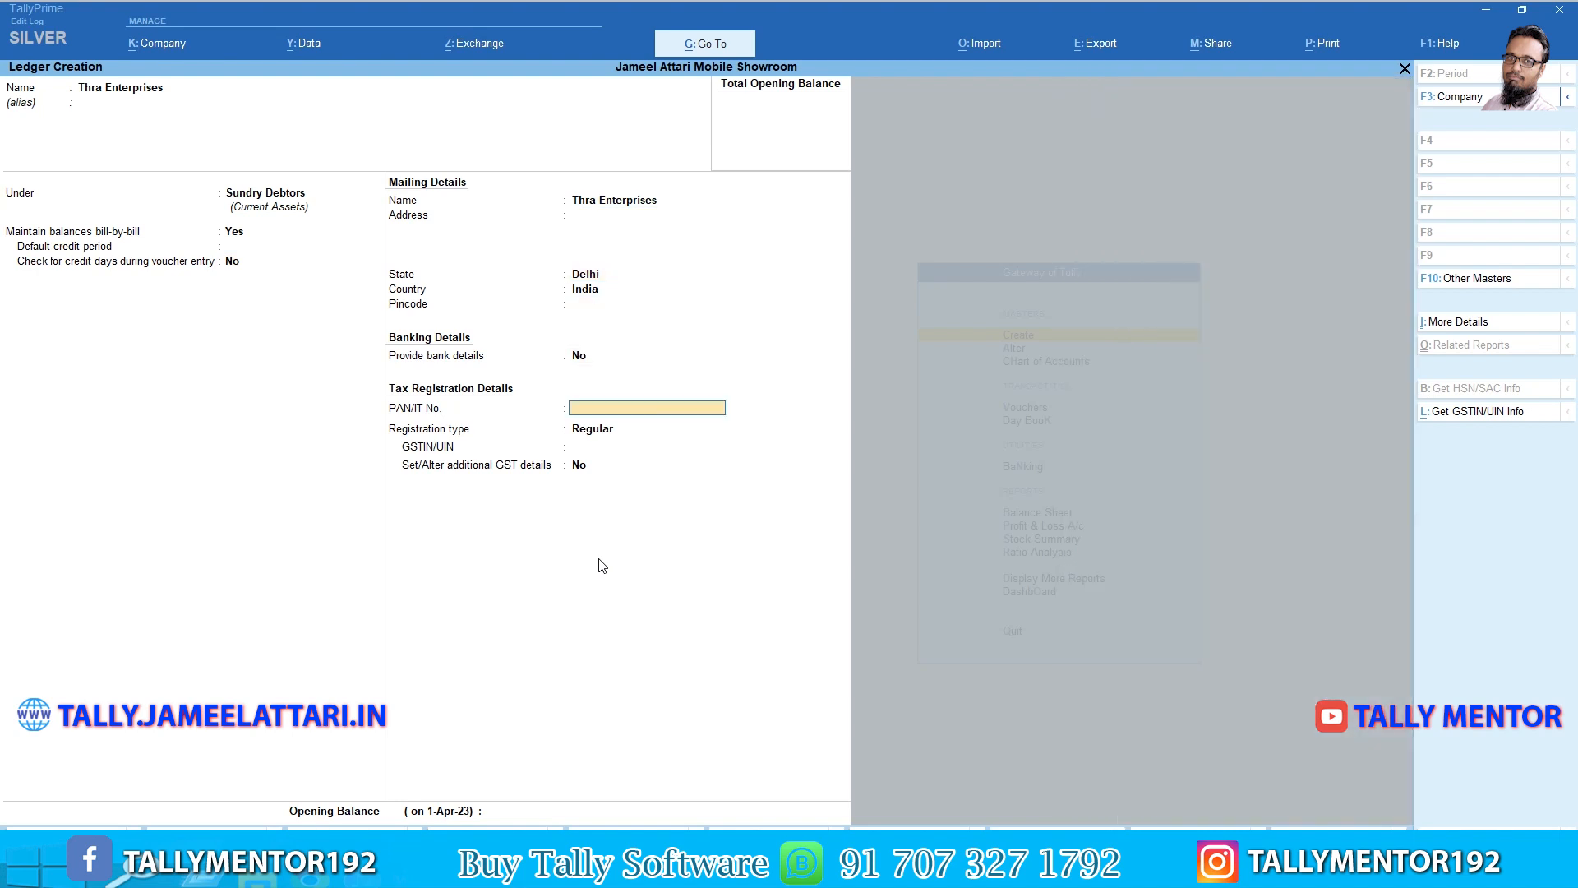
# Keep Regular registration for Thra Enterprises, leave the PAN, GSTIN and opening balance empty, and save the ledger.
pyautogui.press('Return')
pyautogui.press('Return')
pyautogui.press('Return')
pyautogui.press('Return')
pyautogui.press('Return')
pyautogui.press('Return')
pyautogui.press('Return')
# Name the new TallyPrime ledger after the customer listed below THRA Enterprises in the article, keeping Sundry Debtors and the state Delhi.
pyautogui.hotkey('alt', 'Tab')
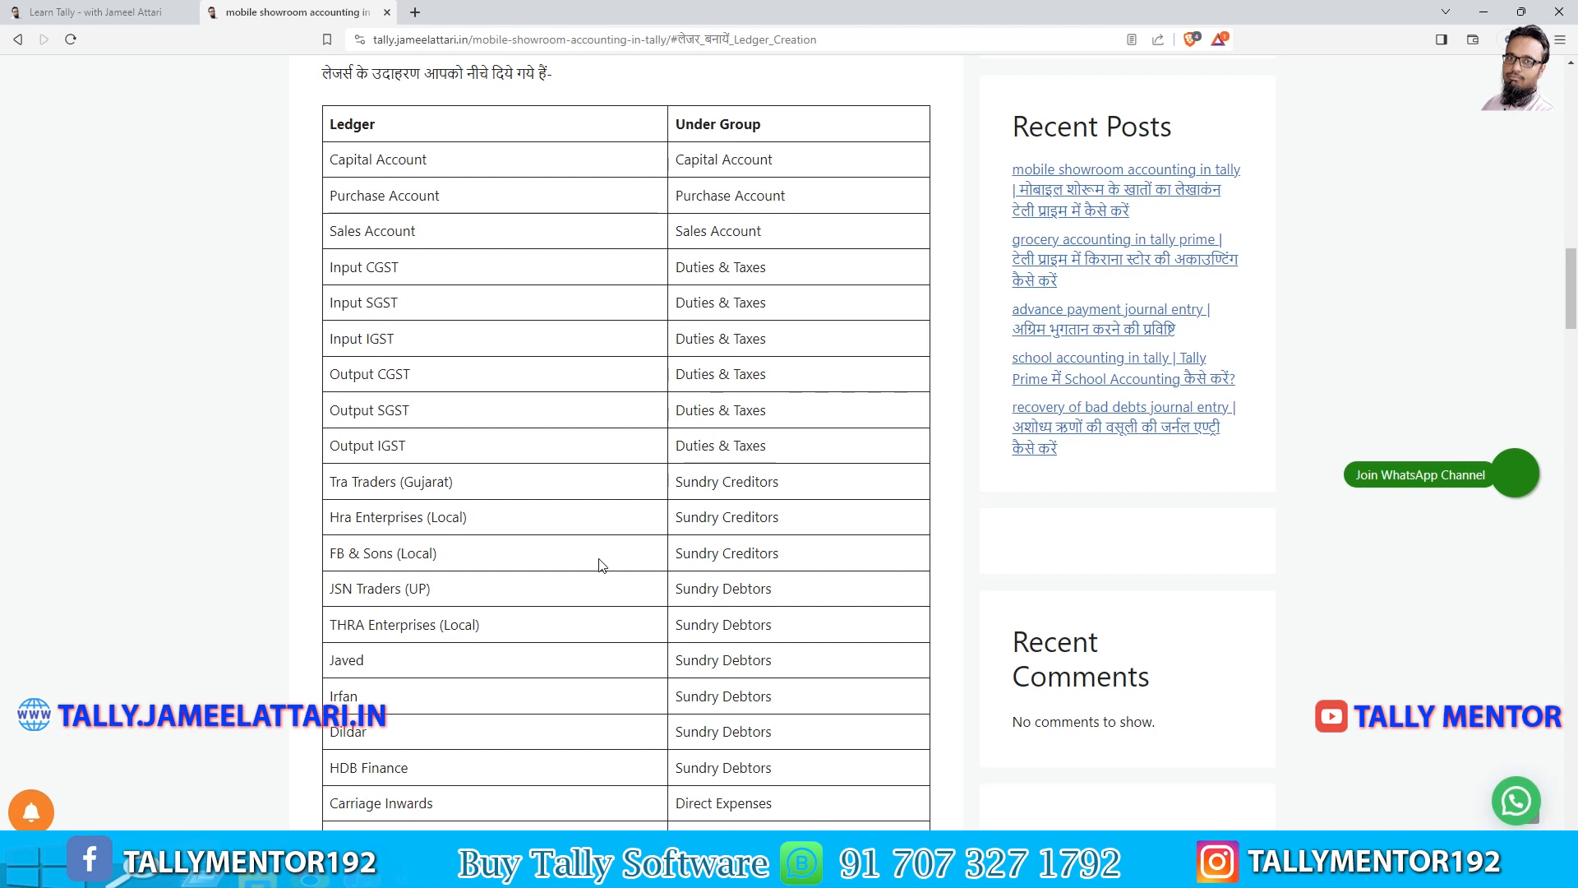
pyautogui.hotkey('alt', 'Tab')
pyautogui.write('Javed')
pyautogui.press('Return')
pyautogui.press('Return')
pyautogui.press('Return')
pyautogui.press('Return')
pyautogui.press('Return')
pyautogui.press('Return')
pyautogui.press('Return')
pyautogui.press('Return')
pyautogui.press('Return')
pyautogui.press('Return')
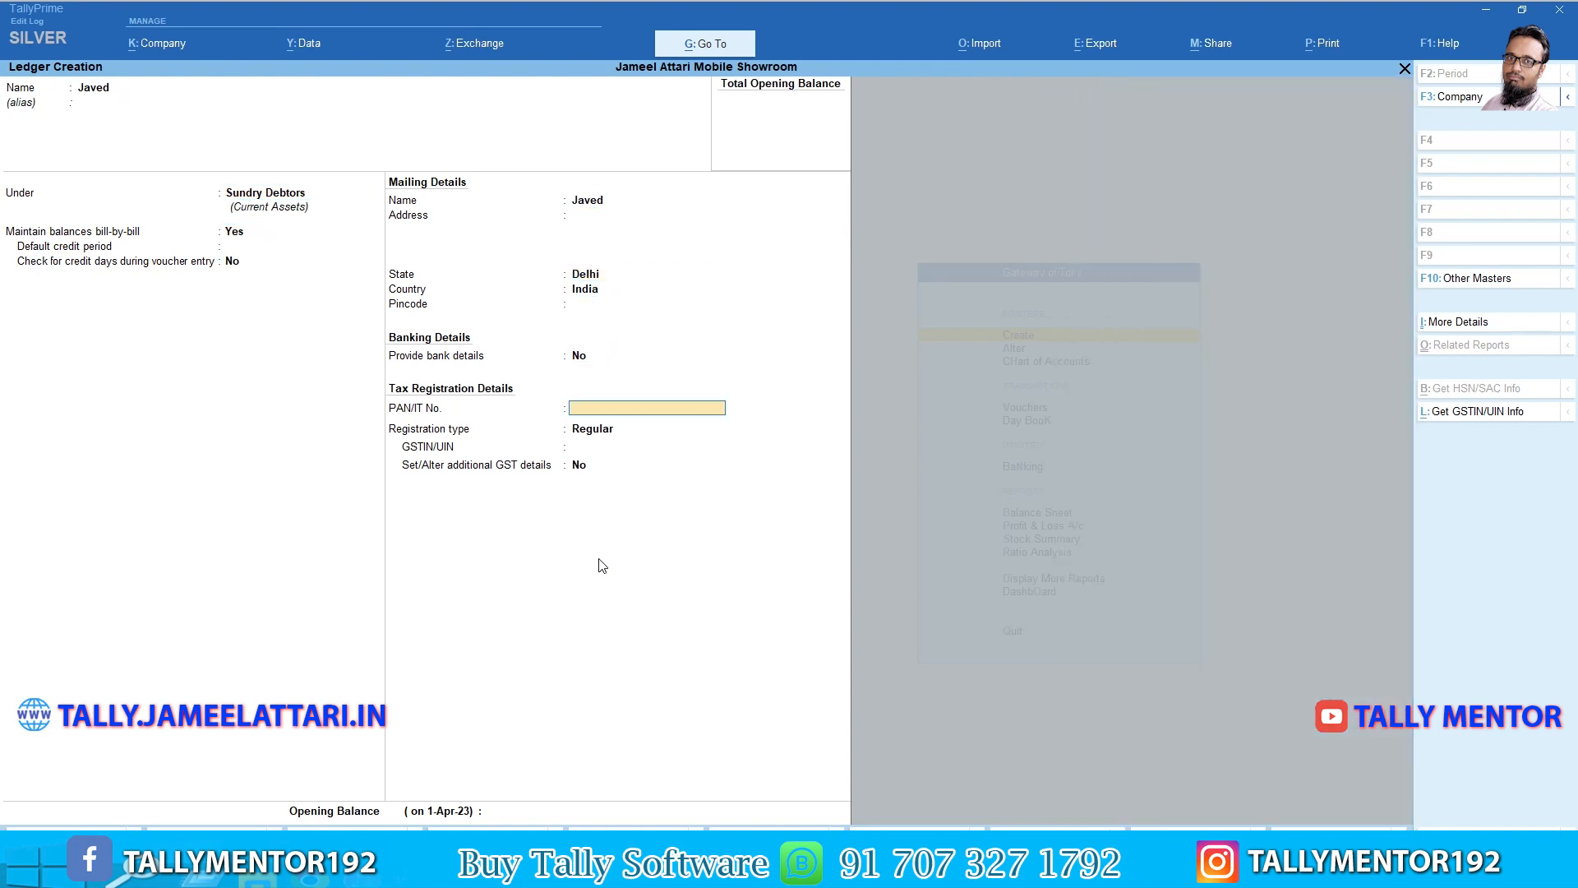
# Set the customer's registration type to Unregistered/Consumer, leave the PAN, GSTIN and opening balance empty, and save the ledger.
pyautogui.press('Return')
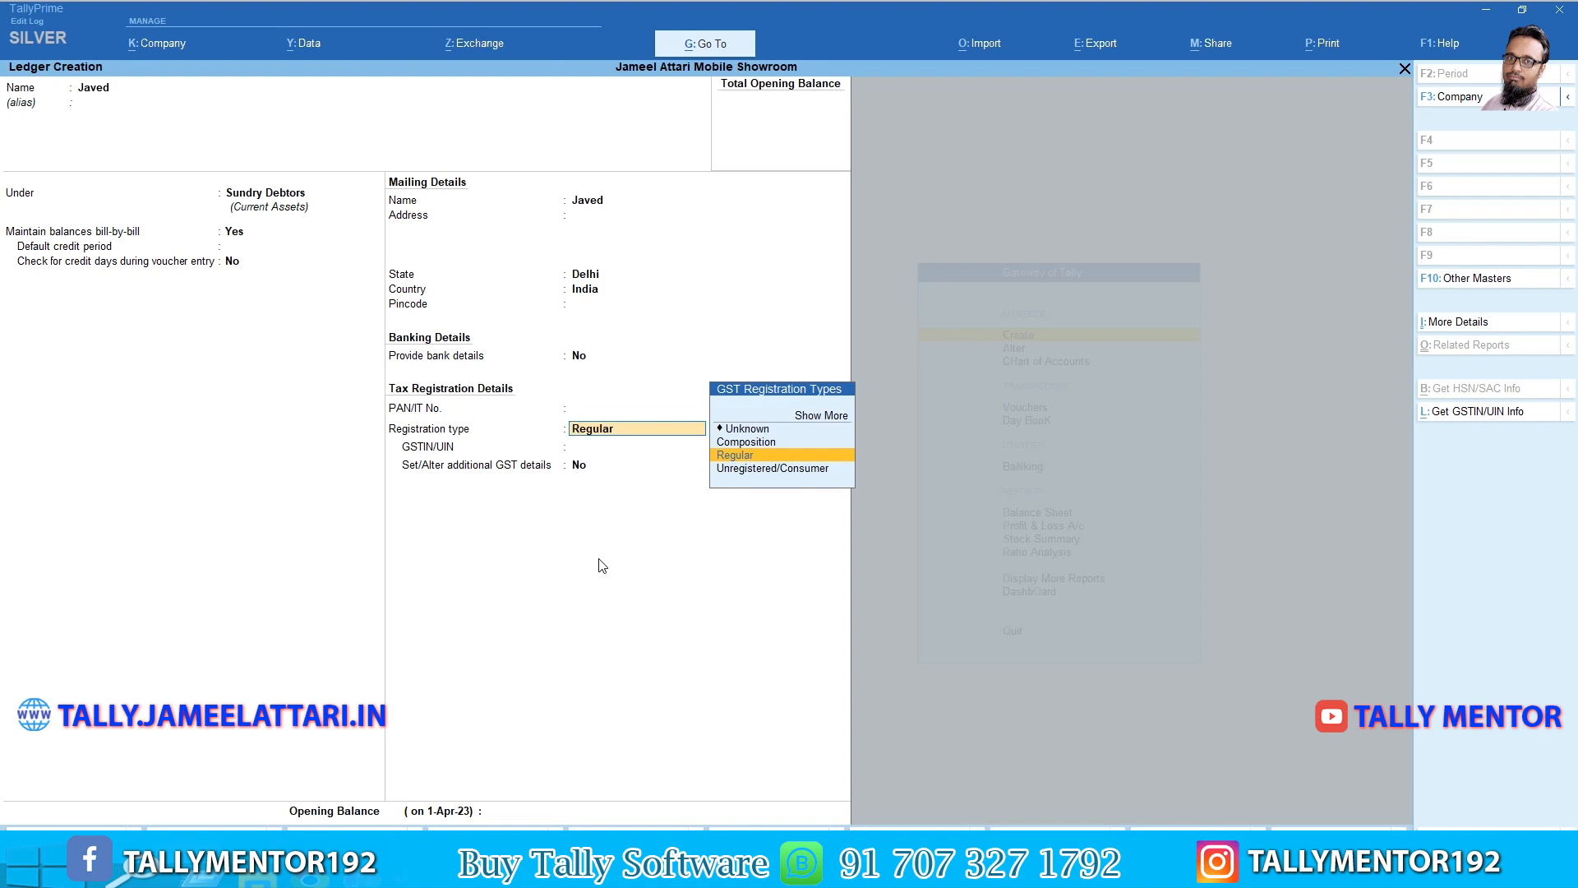
pyautogui.press('Down')
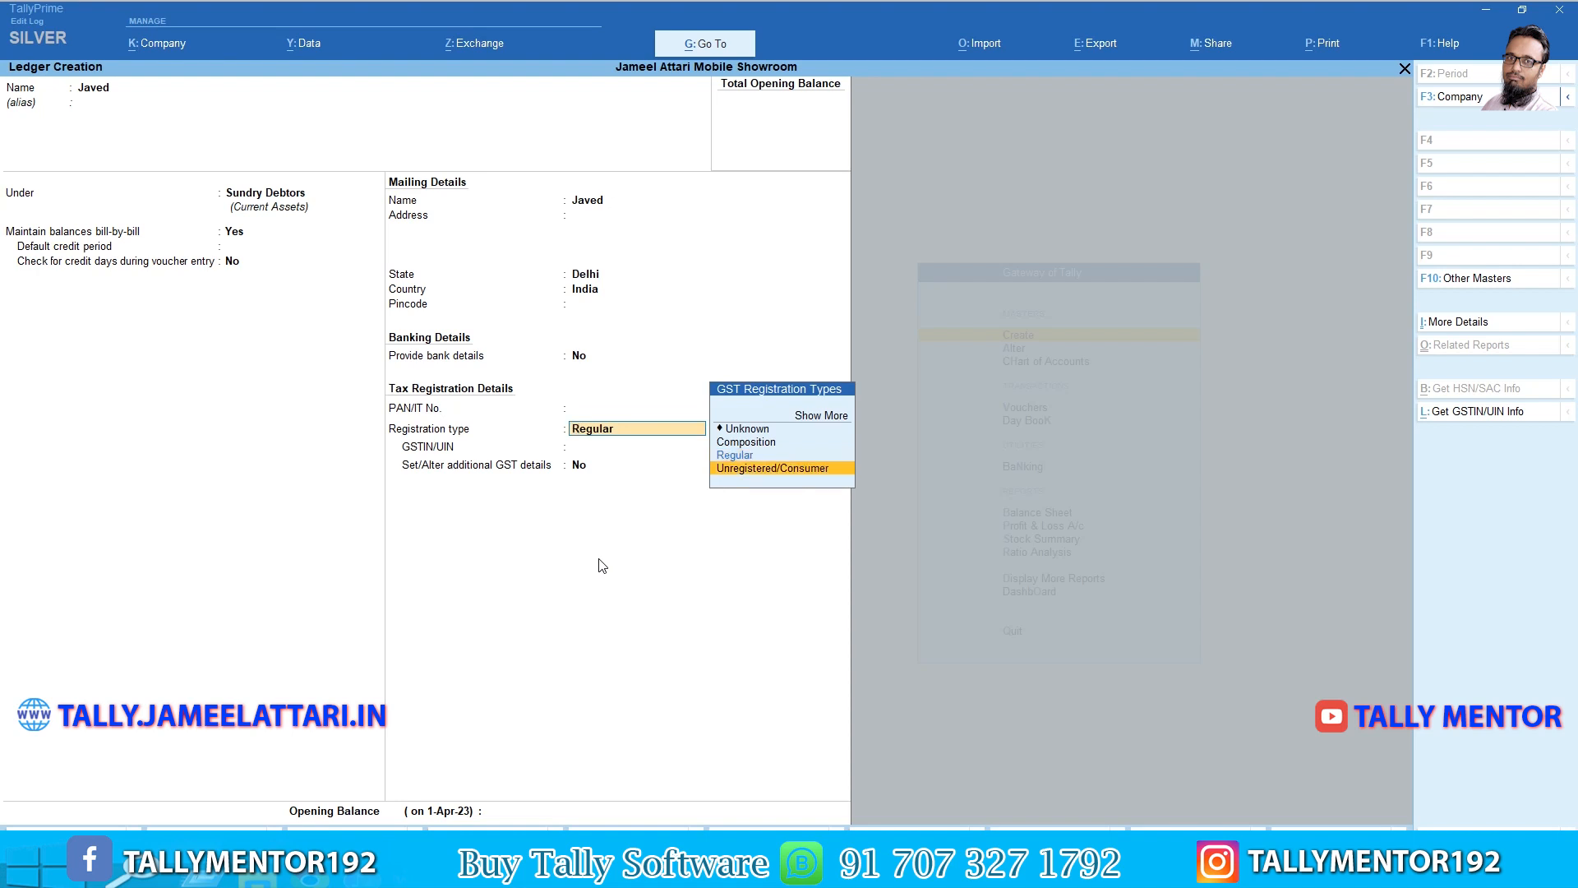
pyautogui.press('Return')
pyautogui.press('Return')
pyautogui.press('Return')
pyautogui.press('Return')
pyautogui.press('Return')
# Name the new TallyPrime ledger after the customer listed second below THRA Enterprises in the article, keeping Sundry Debtors and the state Delhi.
pyautogui.hotkey('alt', 'Tab')
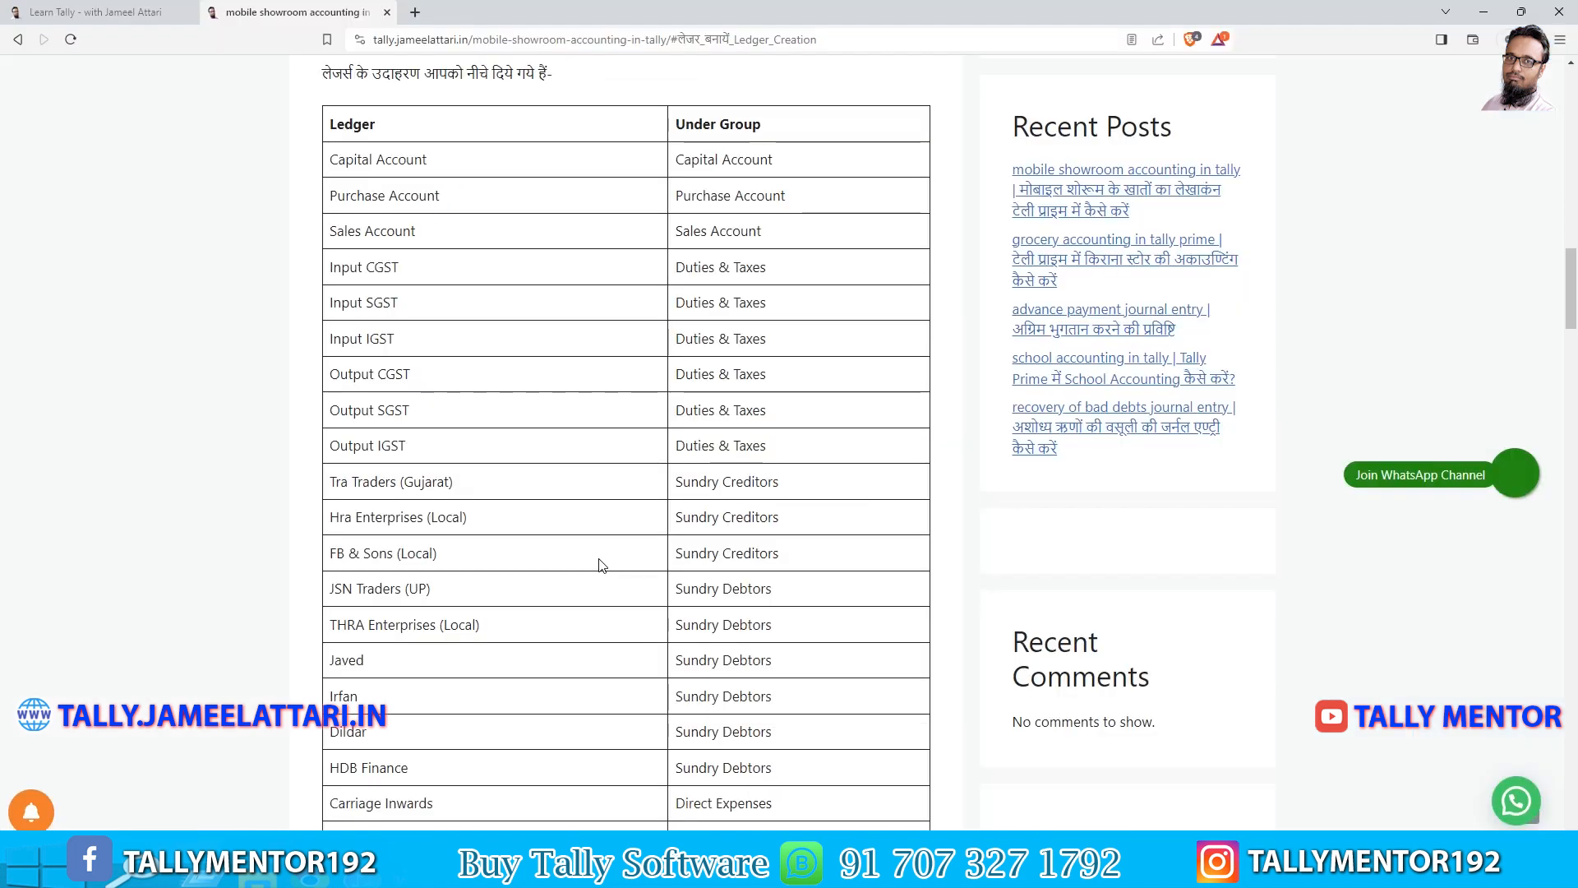
pyautogui.hotkey('alt', 'Tab')
pyautogui.write('Irfan')
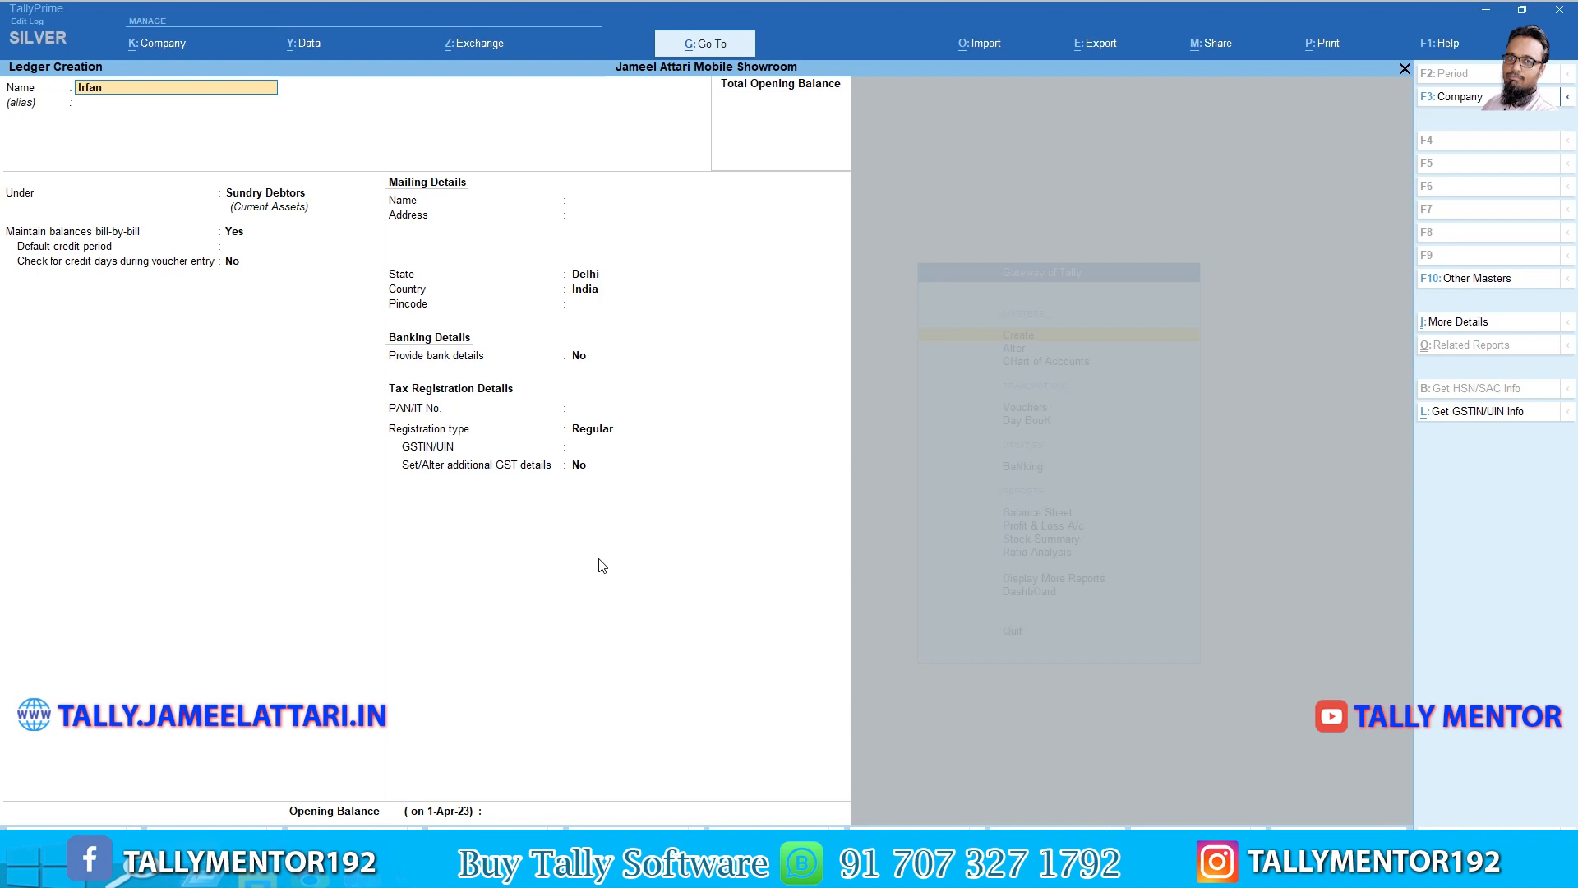
pyautogui.press('Return')
pyautogui.press('Return')
pyautogui.press('Return')
pyautogui.press('Return')
pyautogui.press('Return')
pyautogui.press('Return')
pyautogui.press('Return')
pyautogui.press('Return')
pyautogui.press('Return')
pyautogui.press('Return')
pyautogui.press('Return')
pyautogui.press('Return')
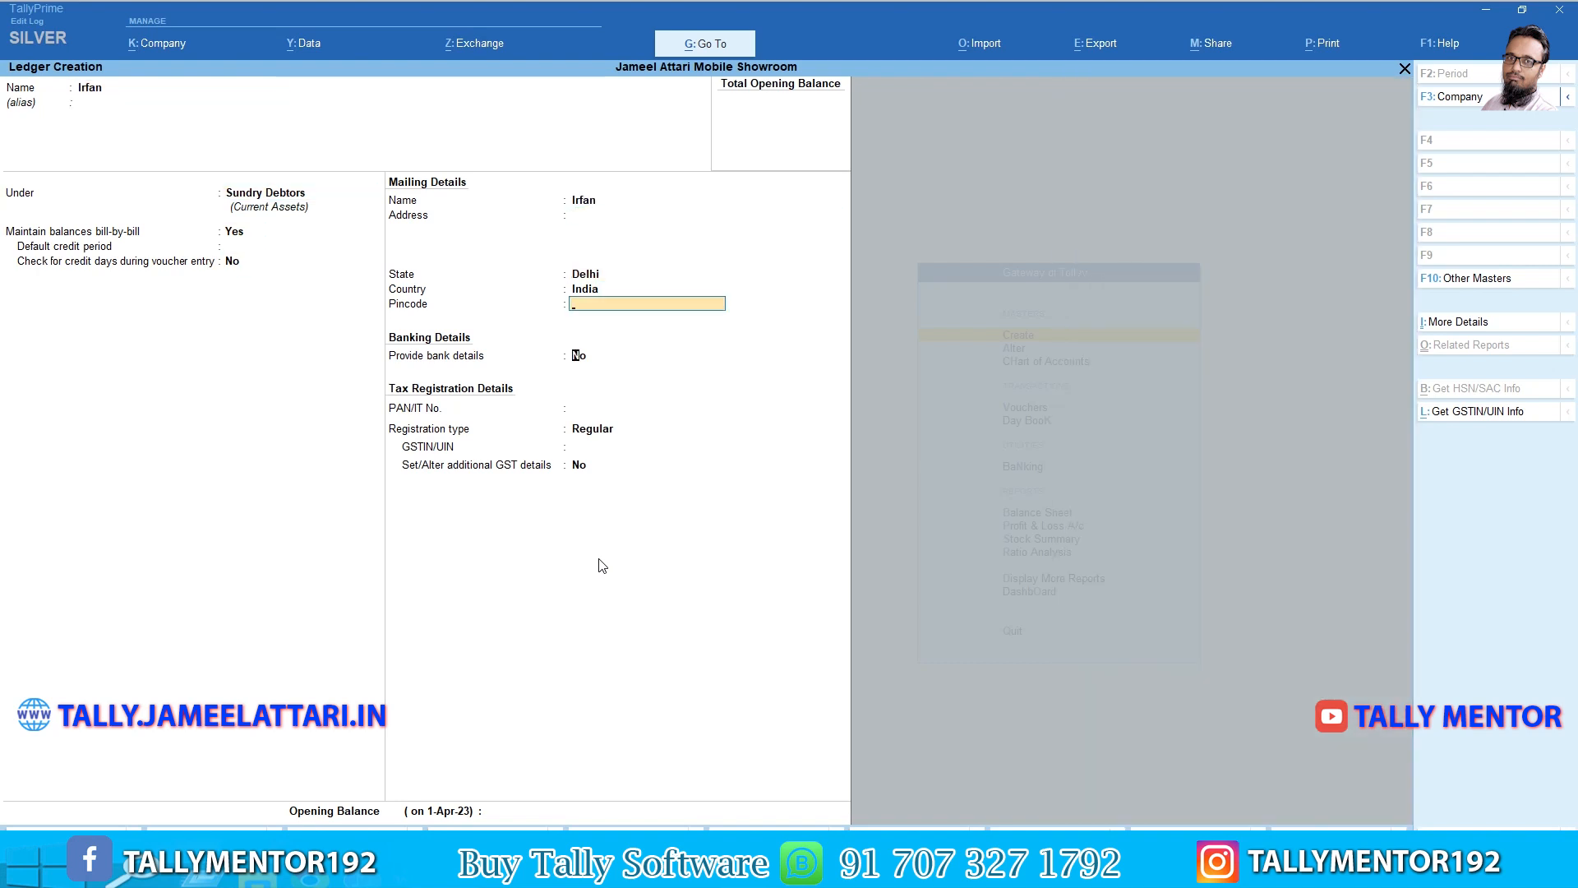
# Set this second customer's registration type to Unregistered/Consumer, leave the GSTIN and opening balance empty, and save the ledger.
pyautogui.press('Down')
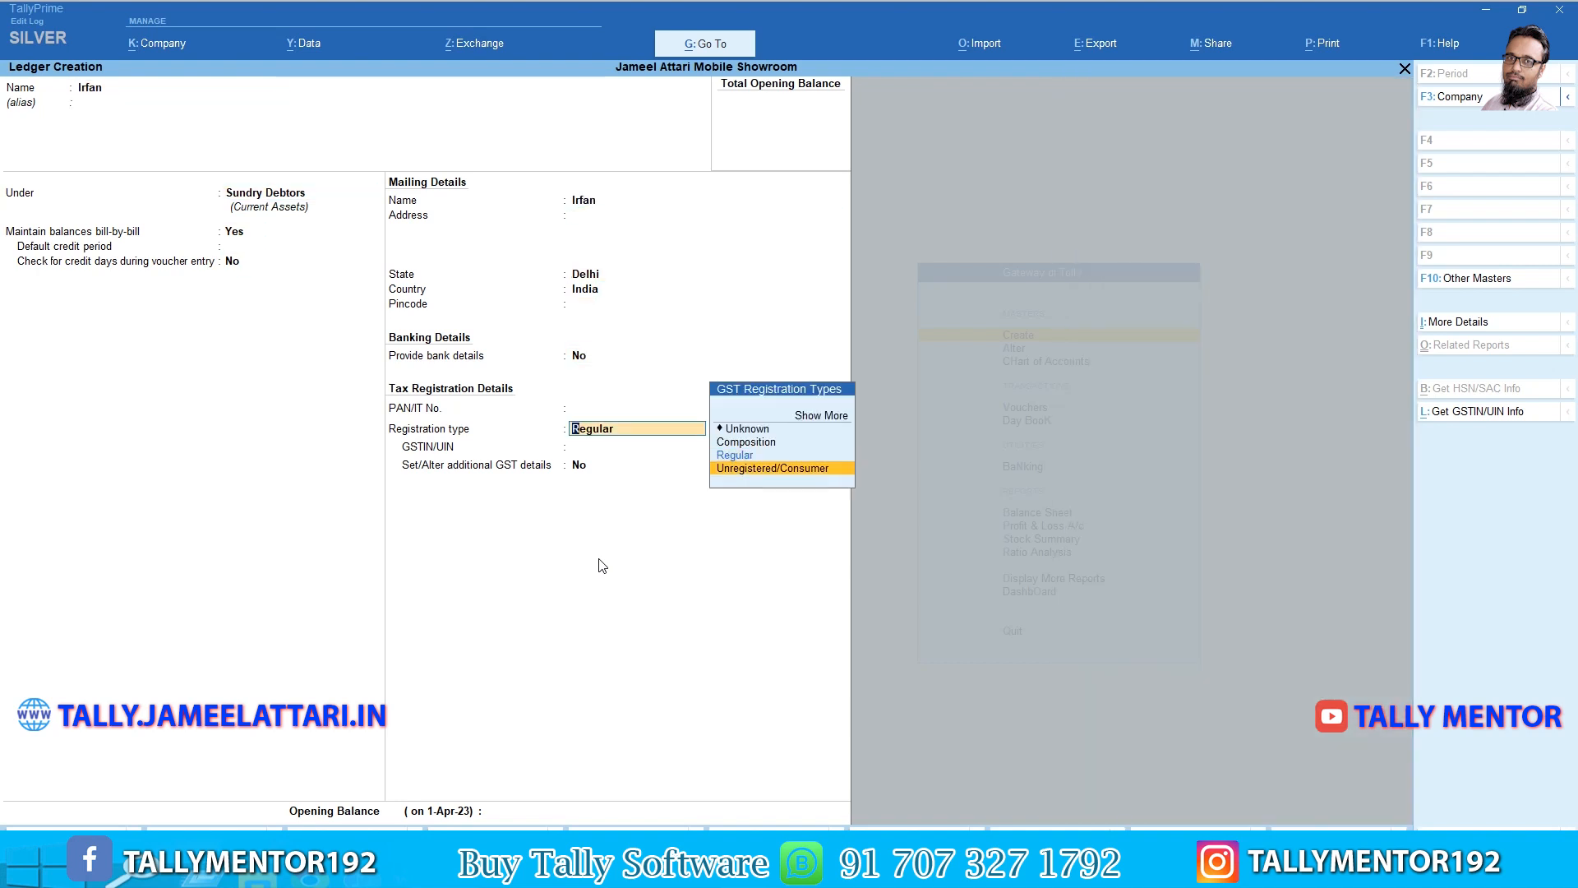
pyautogui.press('Return')
pyautogui.press('Return')
pyautogui.press('Return')
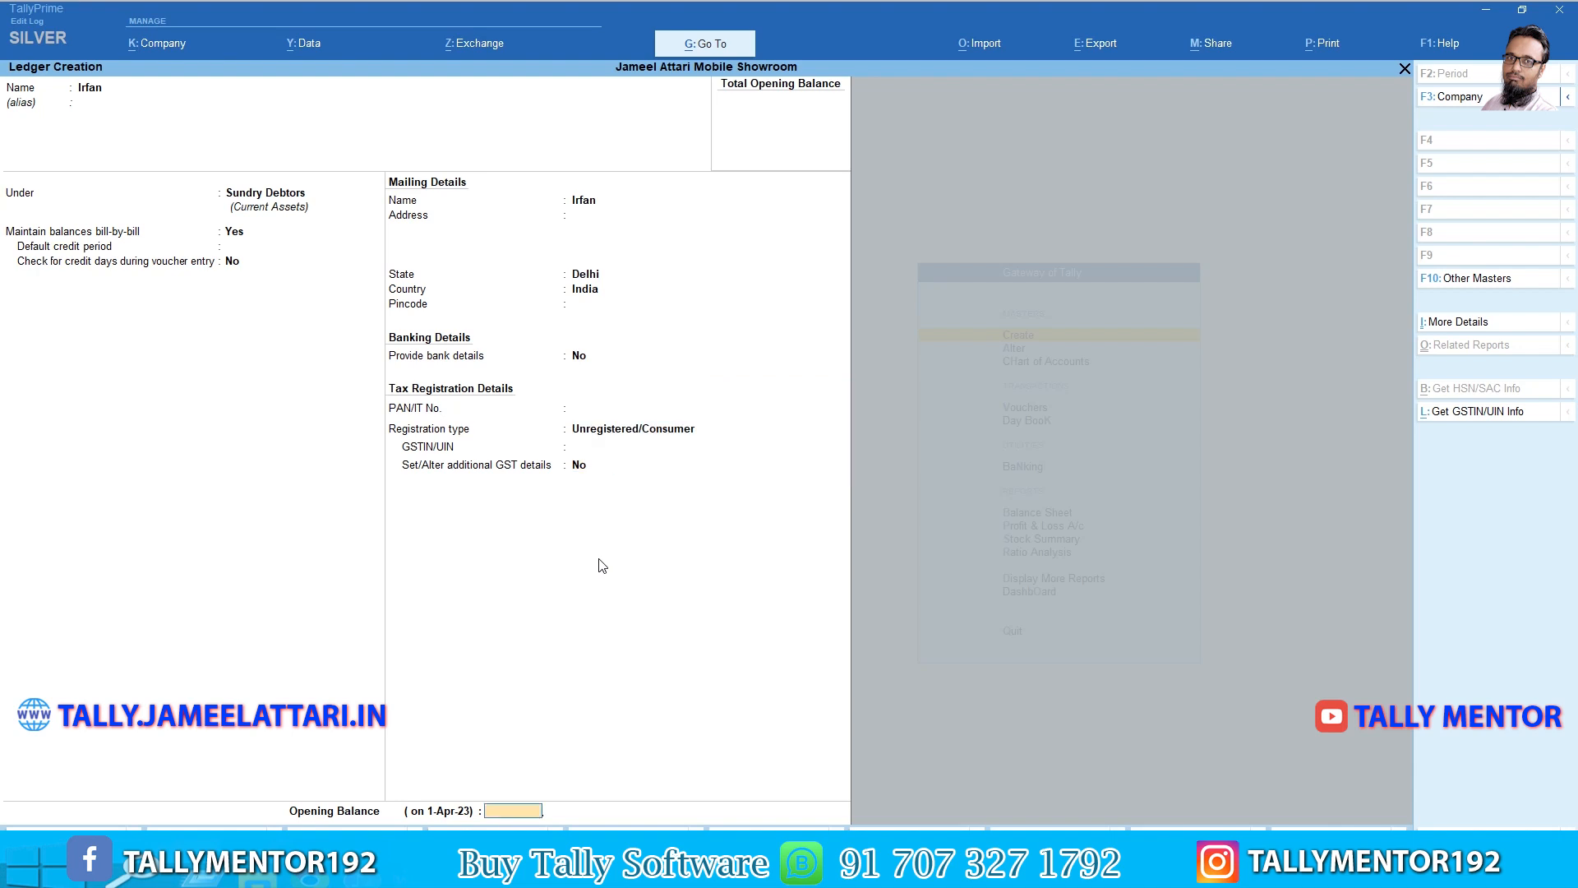
pyautogui.press('Return')
pyautogui.press('Return')
# Name the new TallyPrime ledger after the customer listed just above HDB Finance in the article, keeping Sundry Debtors and the state Delhi.
pyautogui.hotkey('alt', 'Tab')
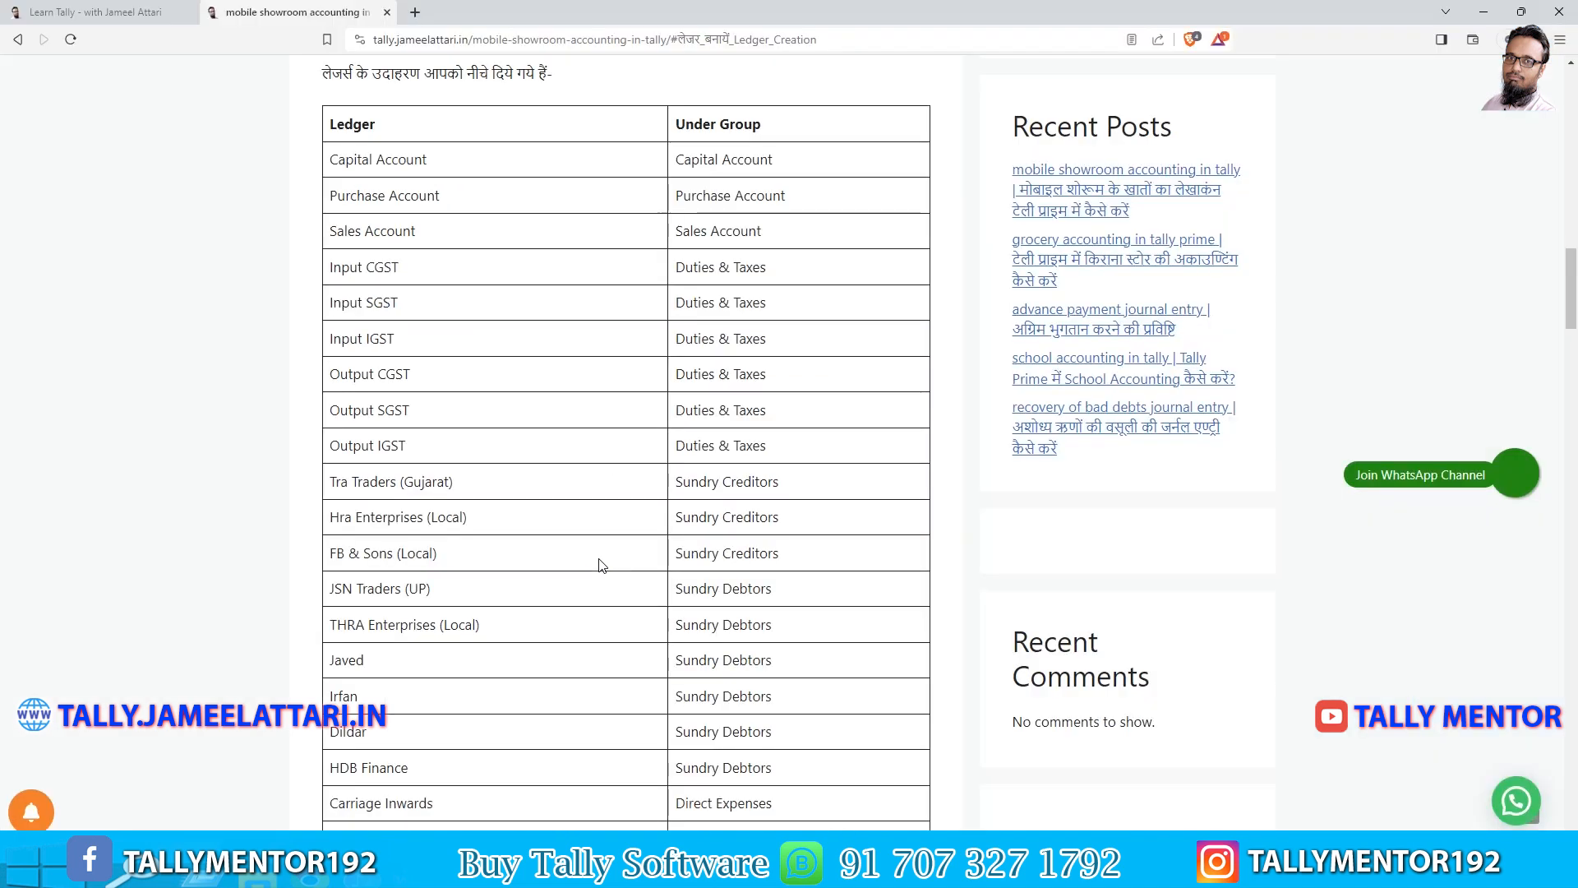
pyautogui.hotkey('alt', 'Tab')
pyautogui.write('Dildar')
pyautogui.press('Return')
pyautogui.press('Return')
pyautogui.press('Return')
pyautogui.press('Return')
pyautogui.press('Return')
pyautogui.press('Return')
pyautogui.press('Return')
pyautogui.press('Return')
pyautogui.press('Return')
pyautogui.press('Return')
pyautogui.press('Return')
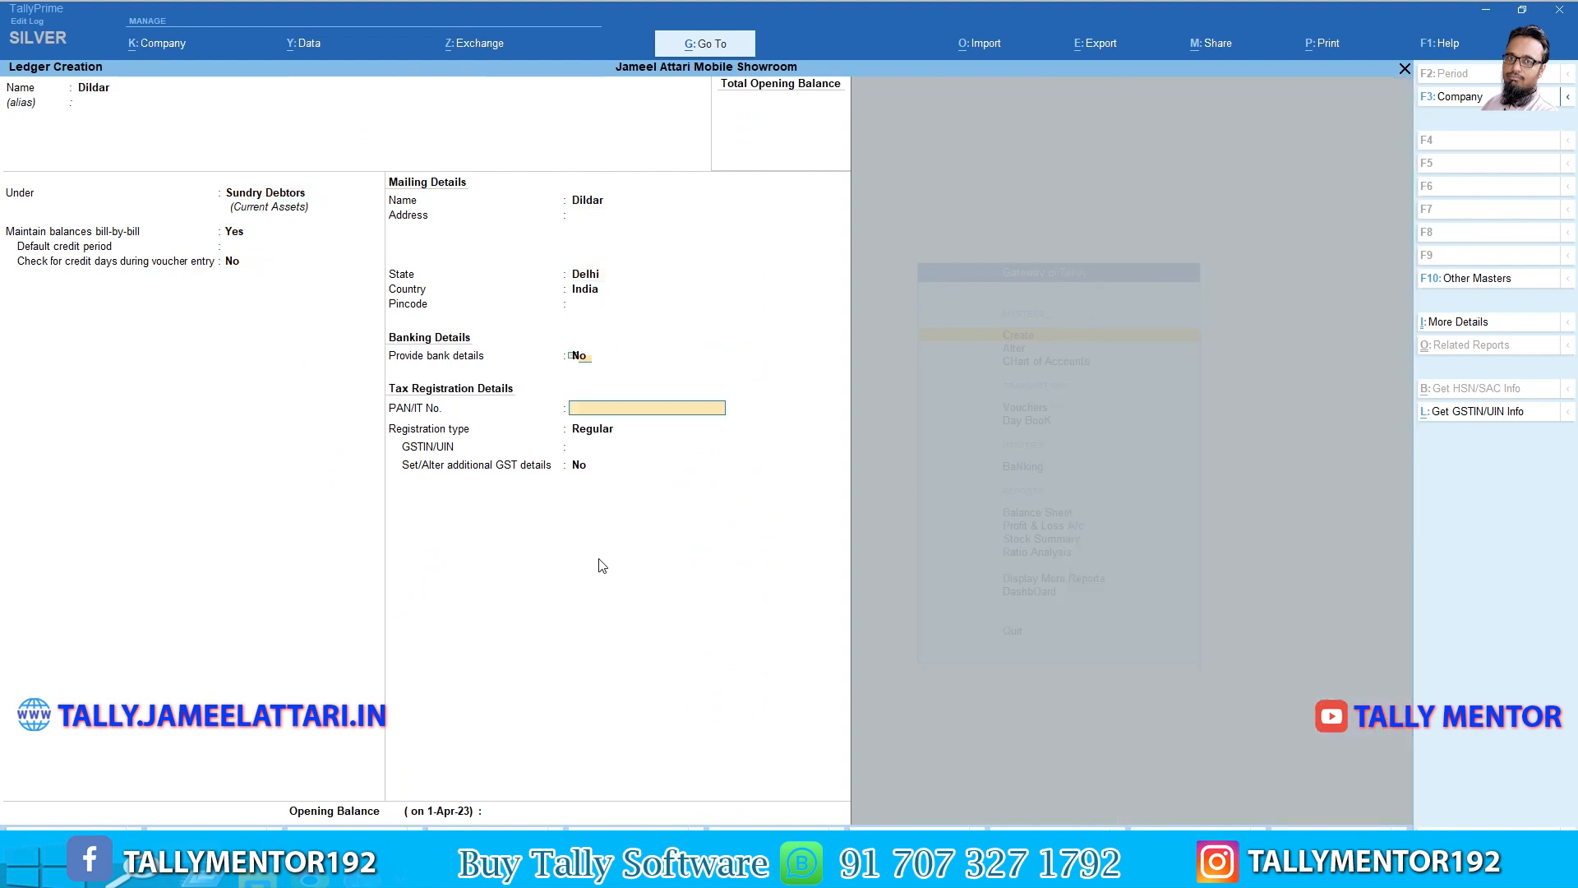
# Set this third customer's registration type to Unregistered/Consumer, leave the PAN, GSTIN and opening balance empty, and save the ledger.
pyautogui.press('Return')
pyautogui.press('Down')
pyautogui.press('Return')
pyautogui.press('Return')
pyautogui.press('Return')
pyautogui.press('Return')
# Check the article's ledger table below HDB Finance and name the new TallyPrime ledger Carriage Inward.
pyautogui.hotkey('alt', 'Tab')
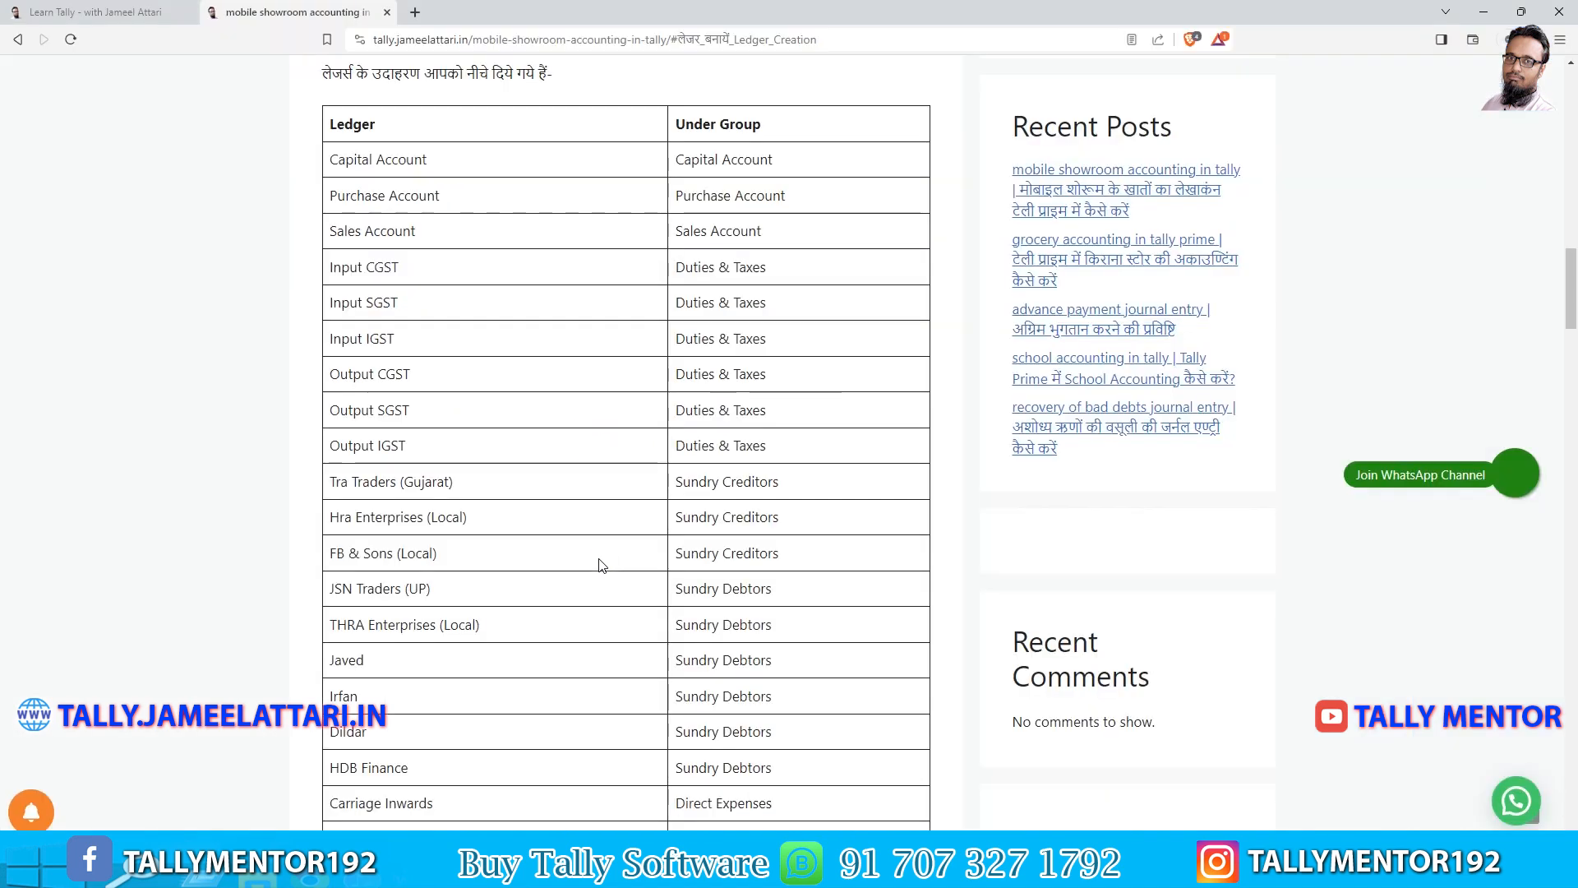
pyautogui.scroll(-2, 650, 575)
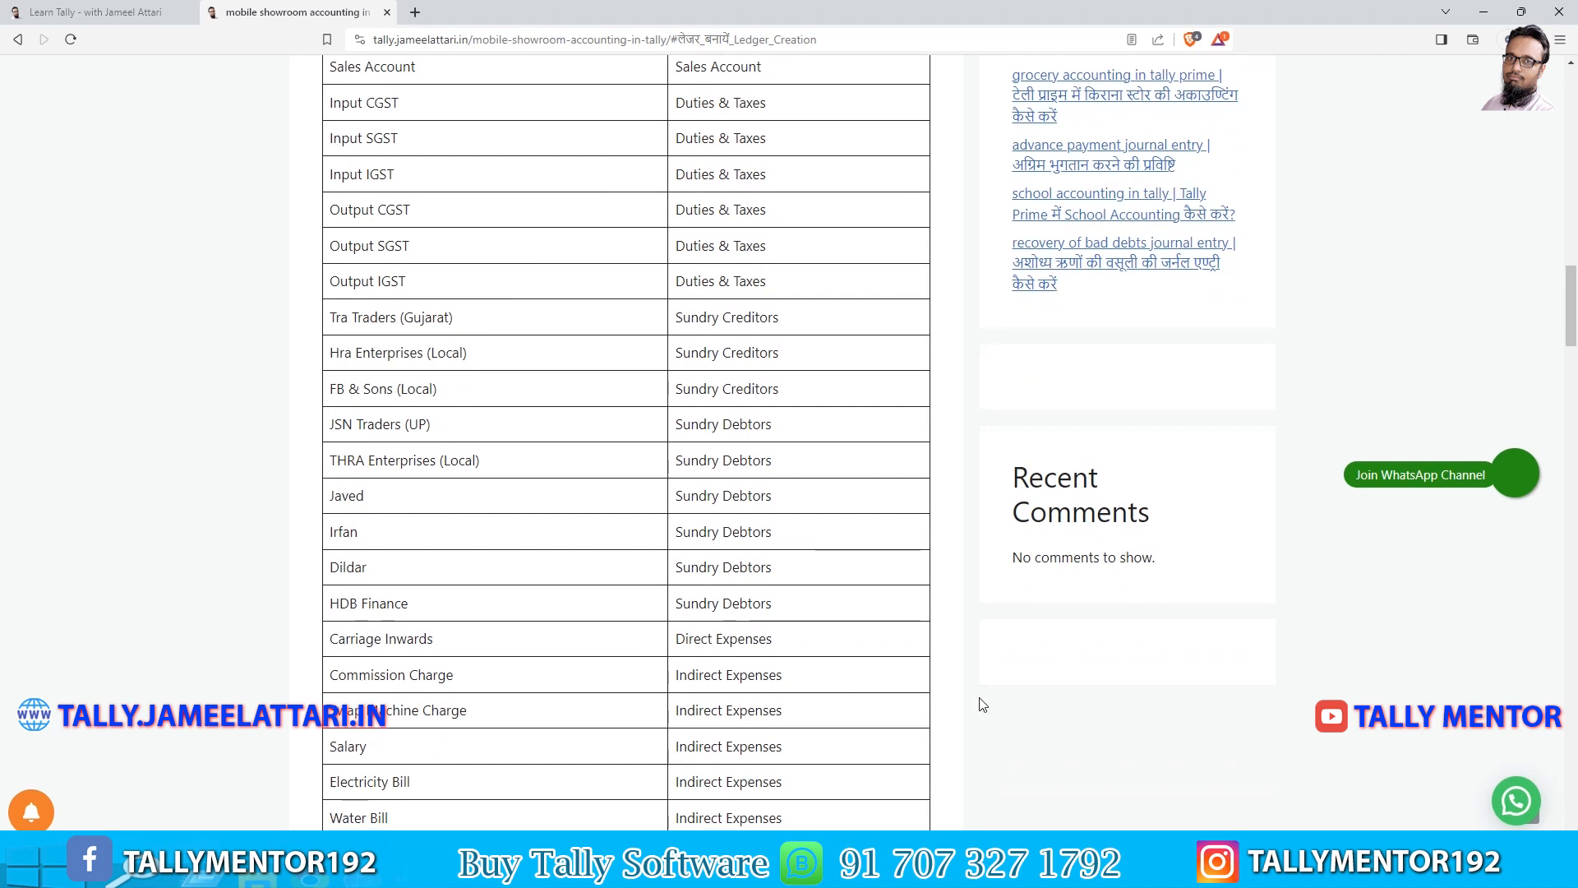
pyautogui.hotkey('alt', 'Tab')
pyautogui.write('Carriage Inward')
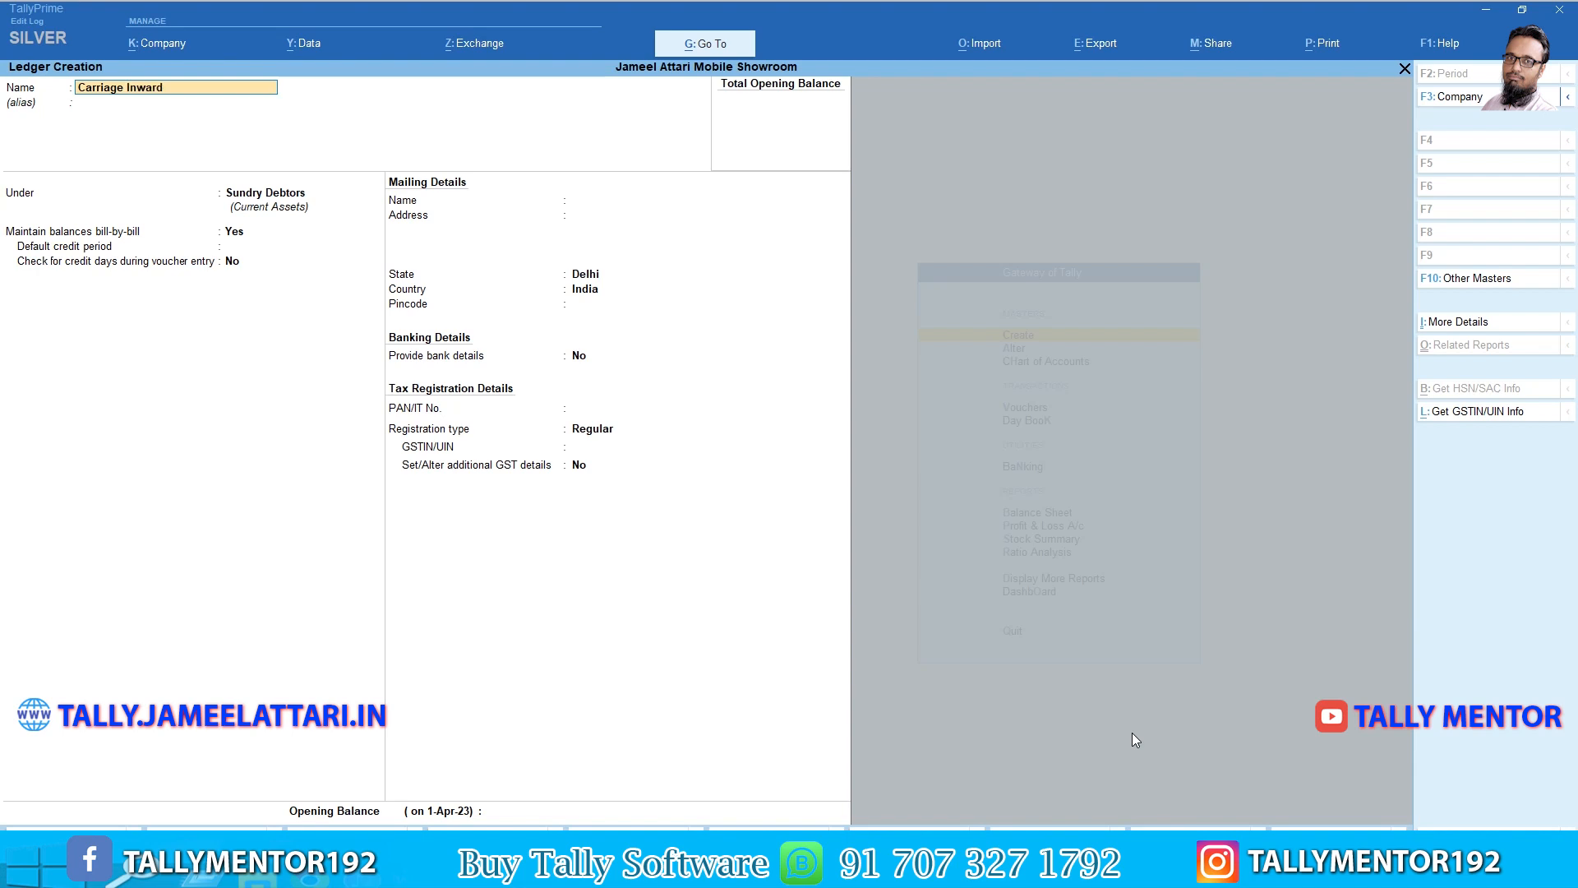
pyautogui.press('Return')
pyautogui.press('Return')
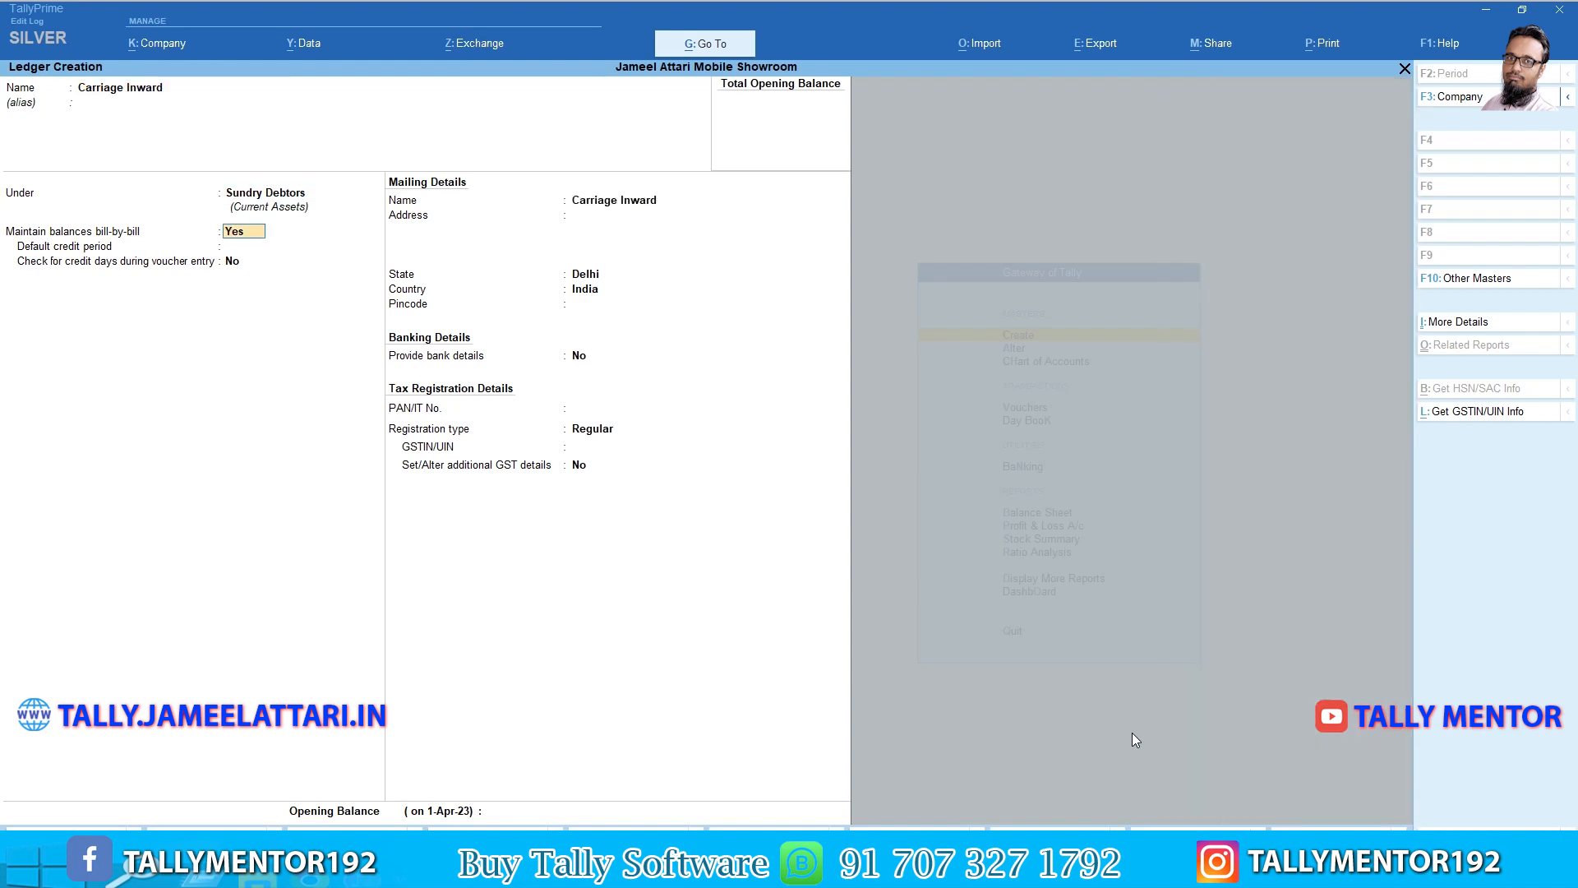
# Change the Carriage Inward ledger's group to Direct Expenses.
pyautogui.press('BackSpace')
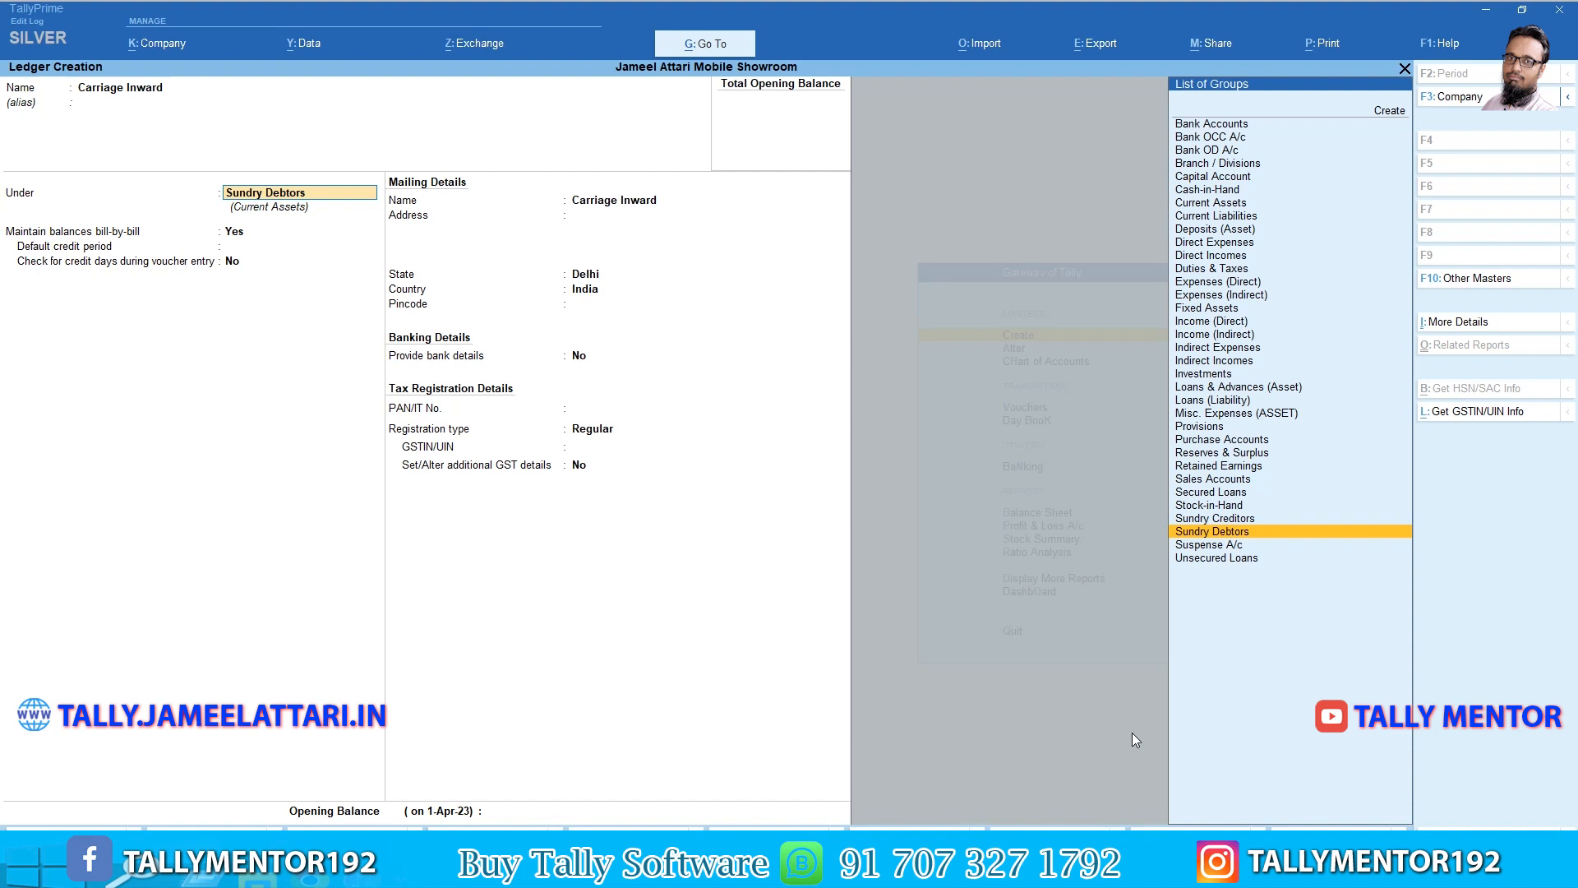
pyautogui.press('BackSpace')
pyautogui.press('BackSpace')
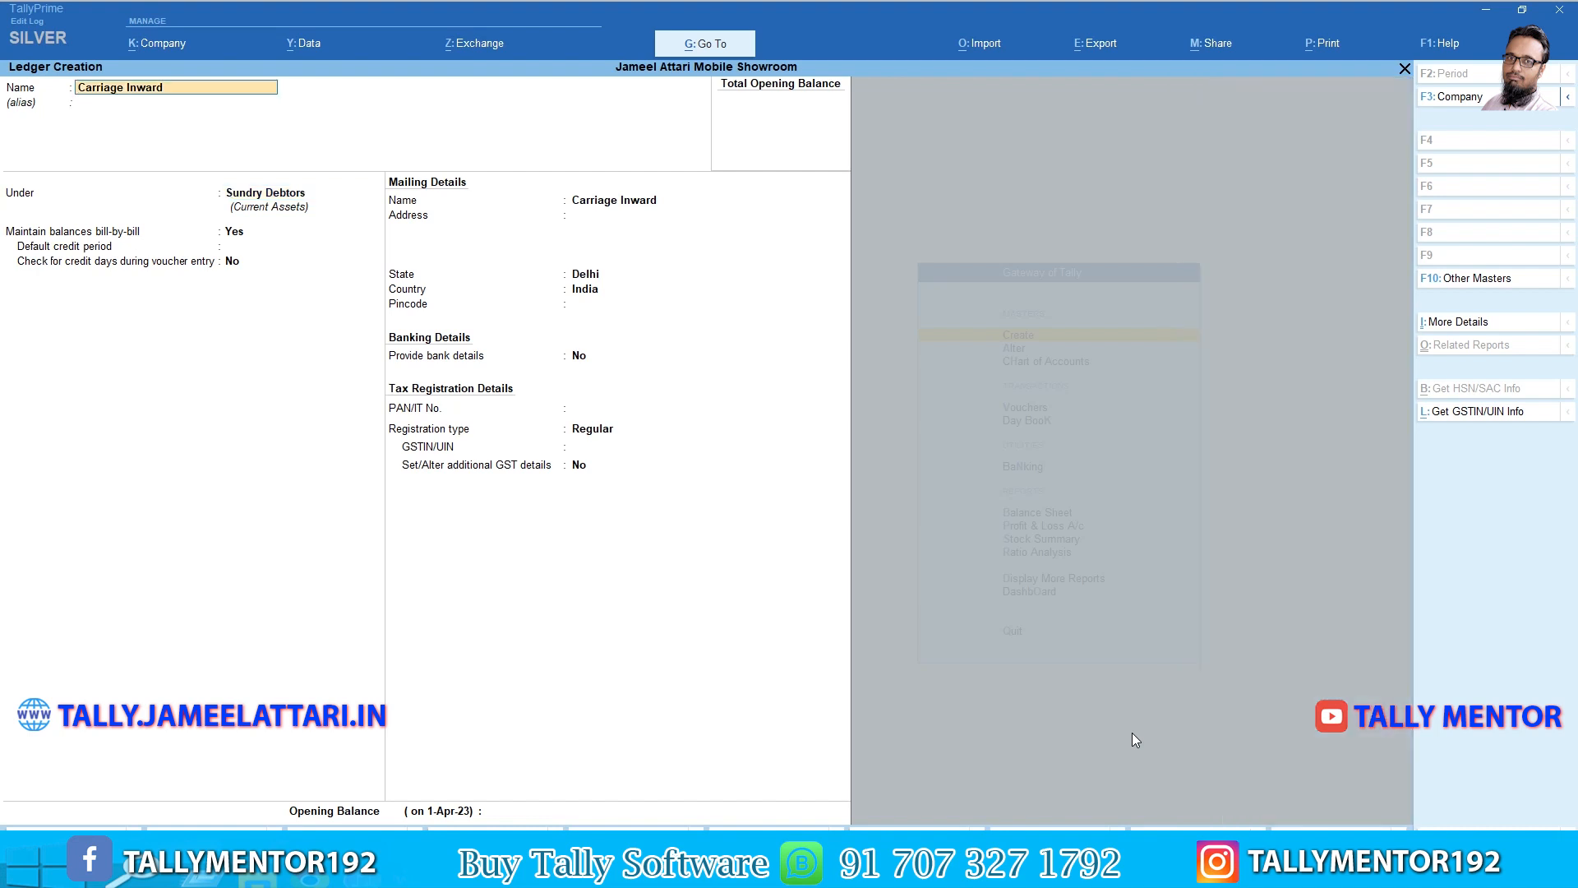
pyautogui.press('Return')
pyautogui.press('Return')
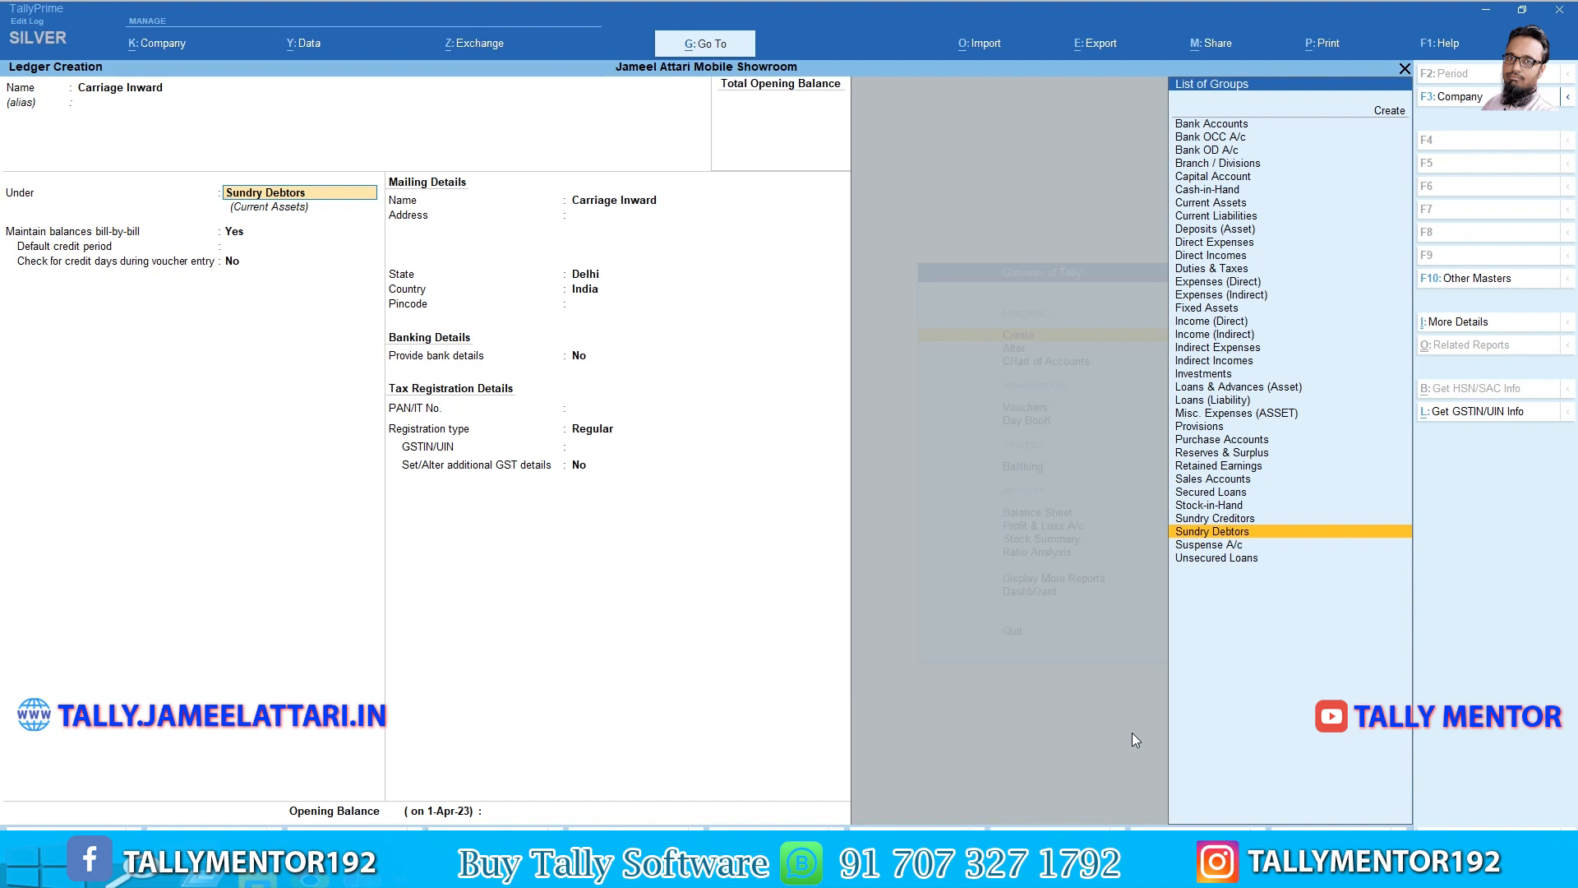
pyautogui.write('Dir')
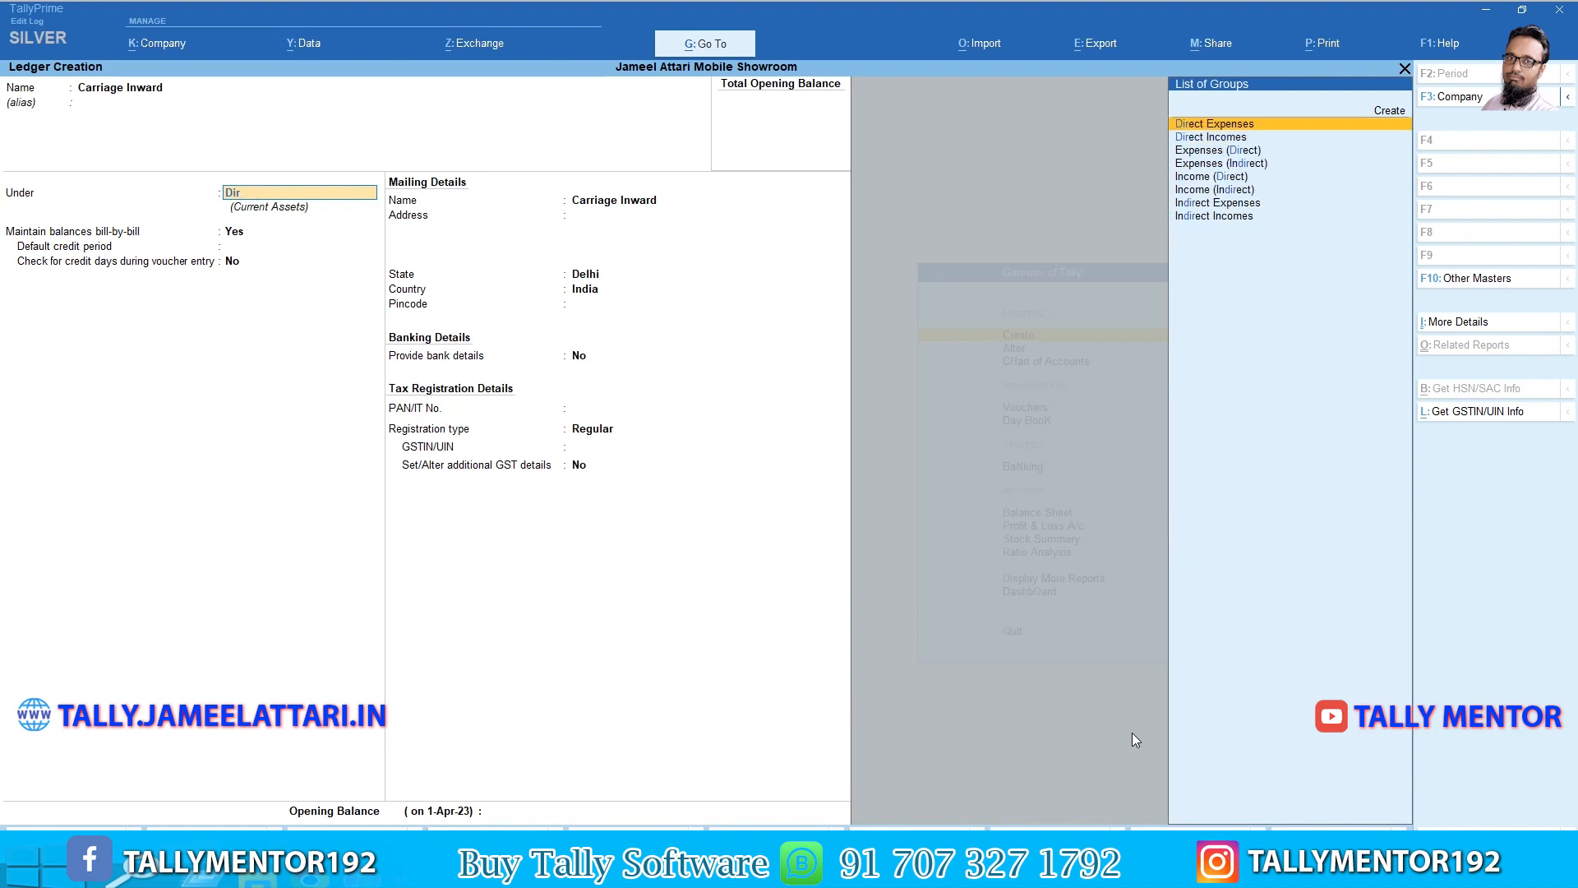
pyautogui.press('Return')
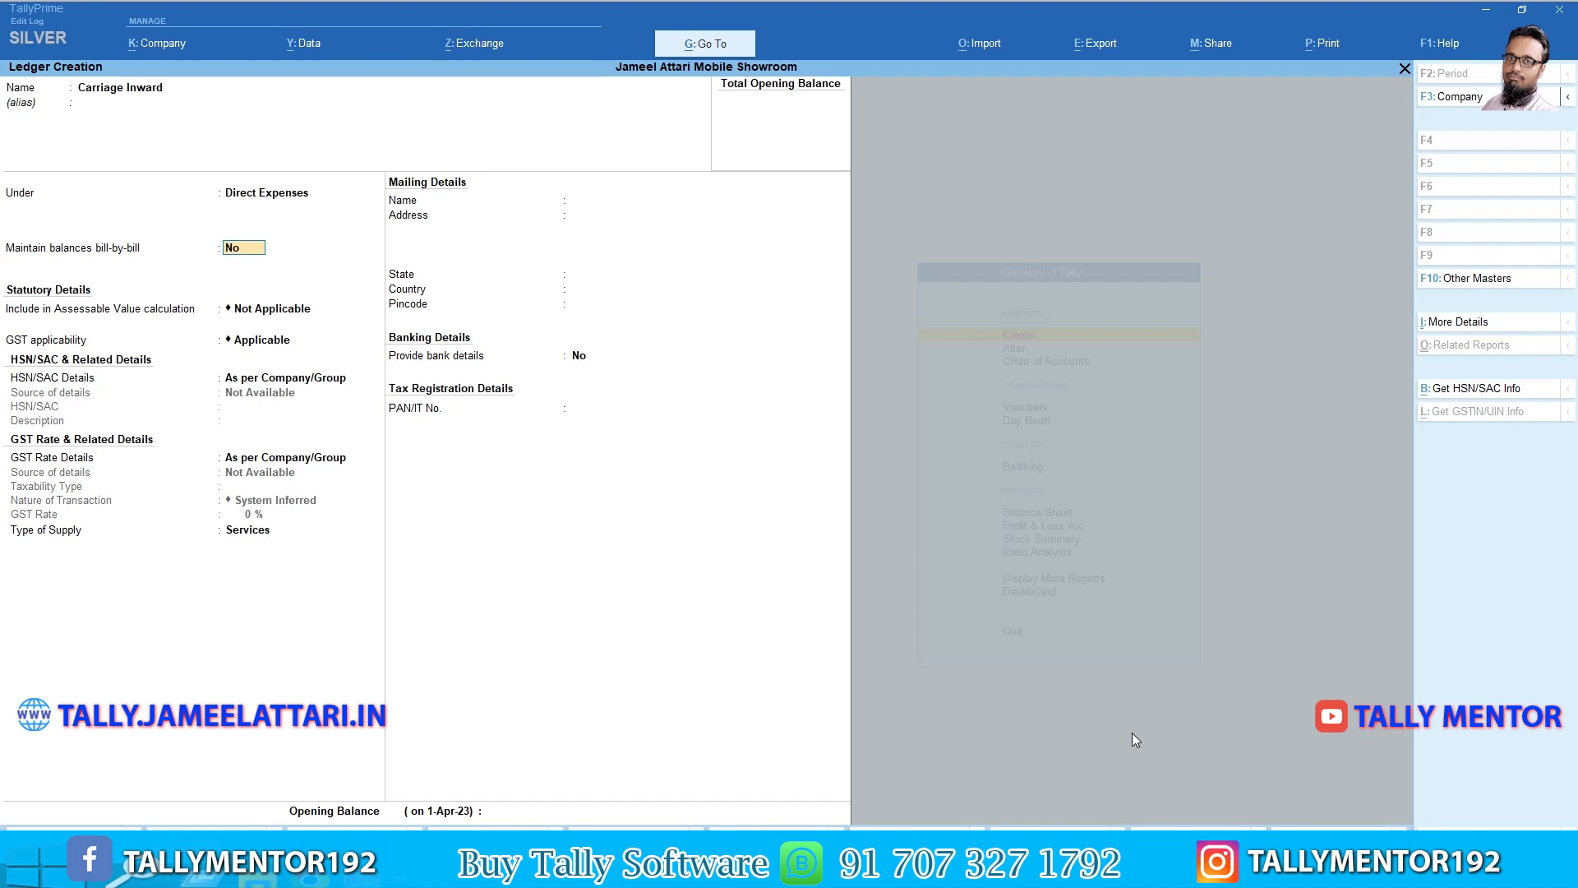
# Keep bill-by-bill balances at No, set GST applicability to Not Applicable for Carriage Inward, and save the ledger.
pyautogui.press('Return')
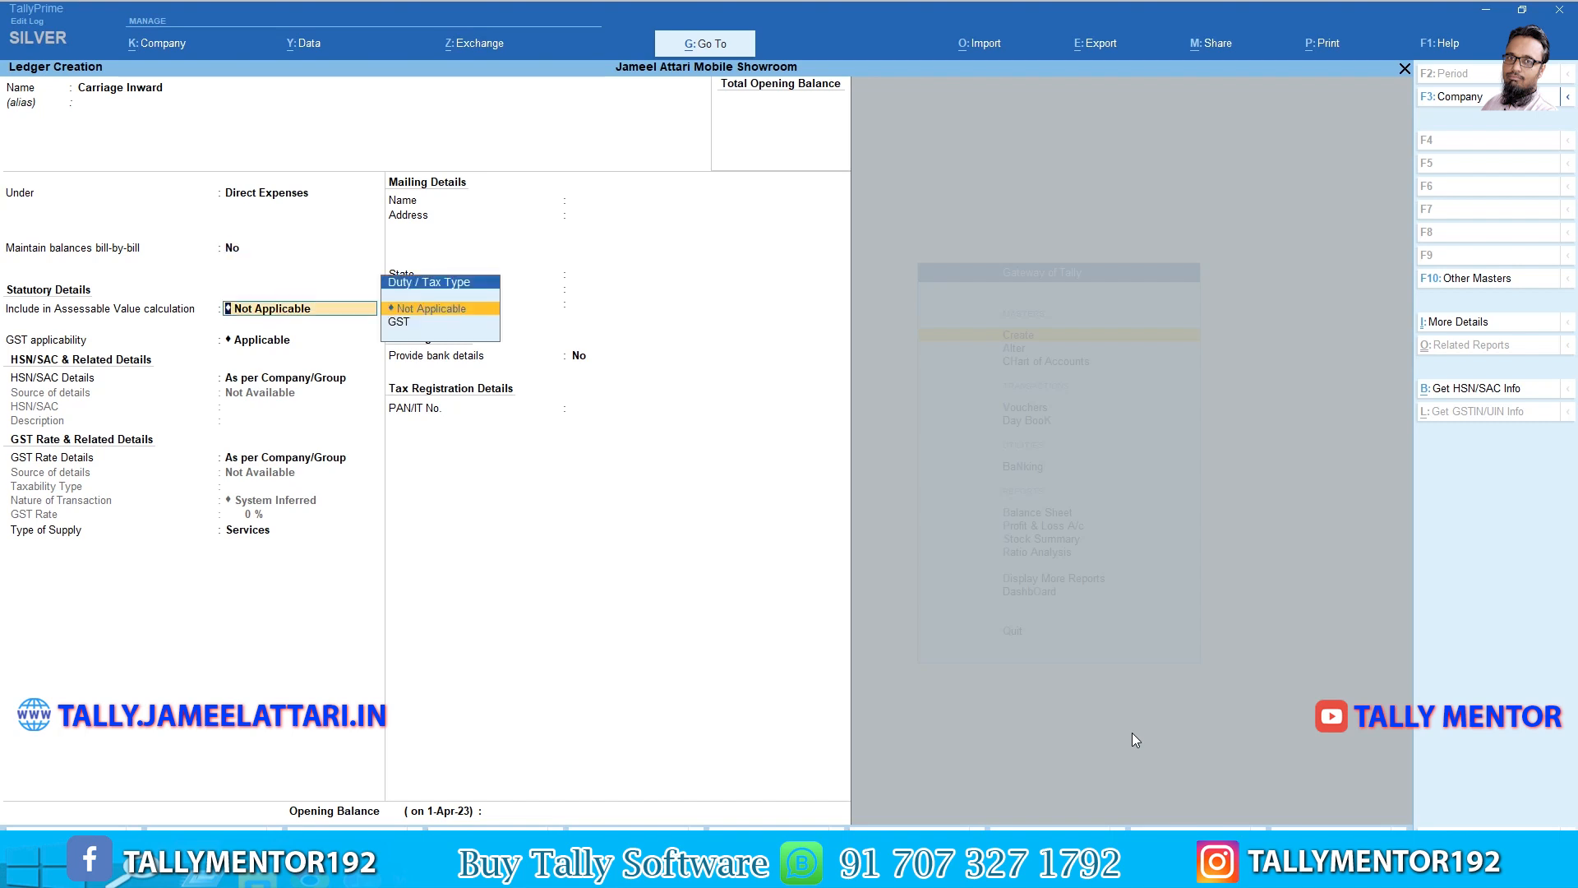
pyautogui.press('Return')
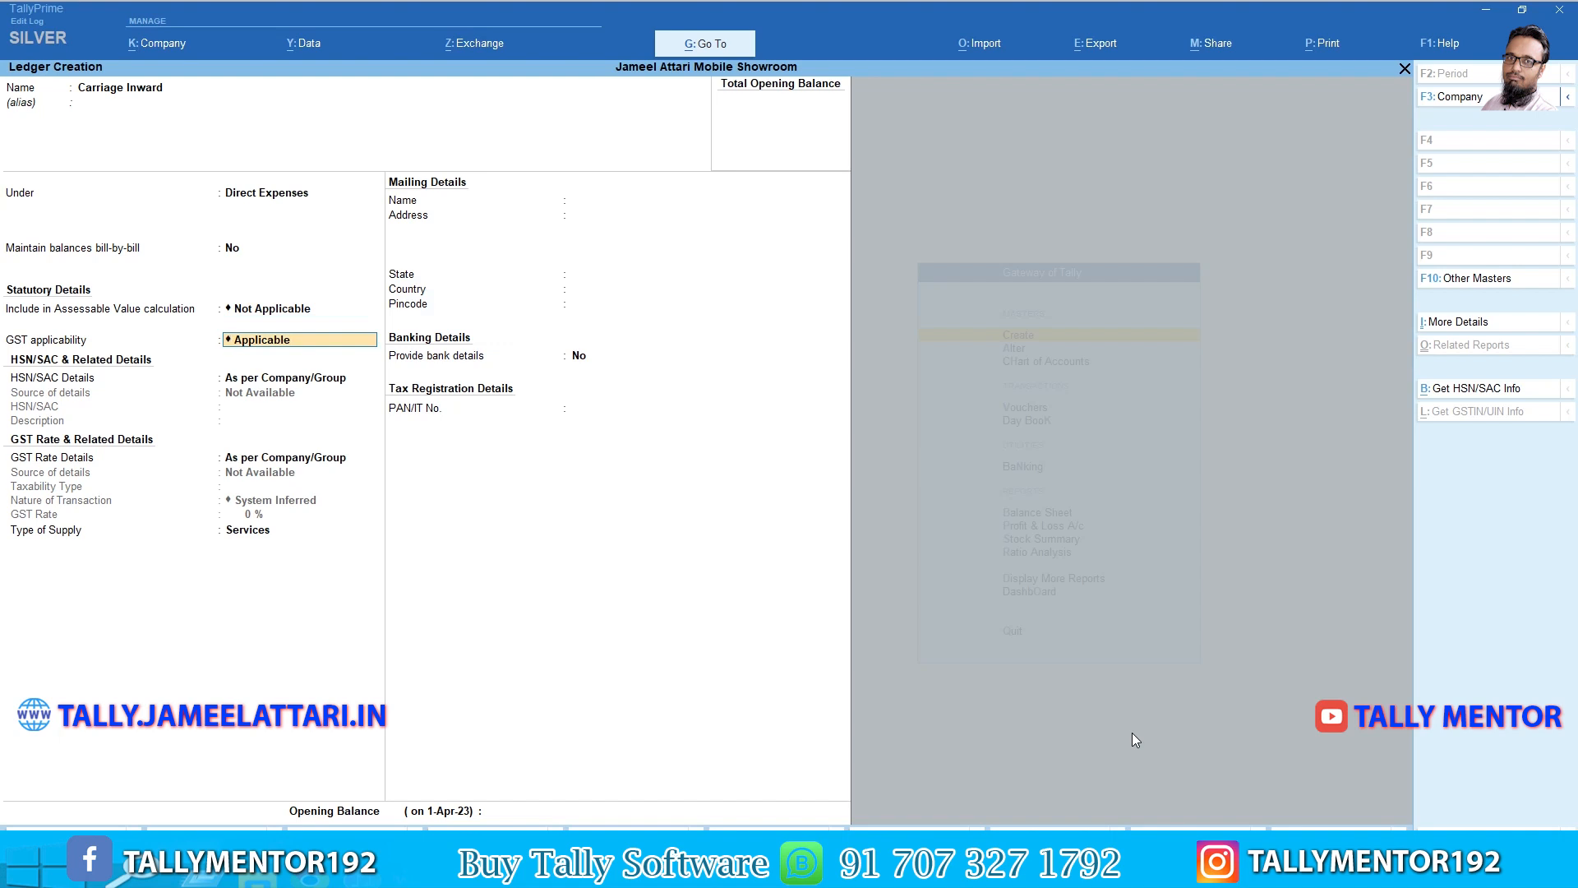
pyautogui.press('Down')
pyautogui.press('Return')
pyautogui.press('Return')
pyautogui.press('Return')
pyautogui.press('Return')
# Check the article's next ledger, name the new TallyPrime ledger Commission Charge and place it under Indirect Expenses.
pyautogui.hotkey('alt', 'Tab')
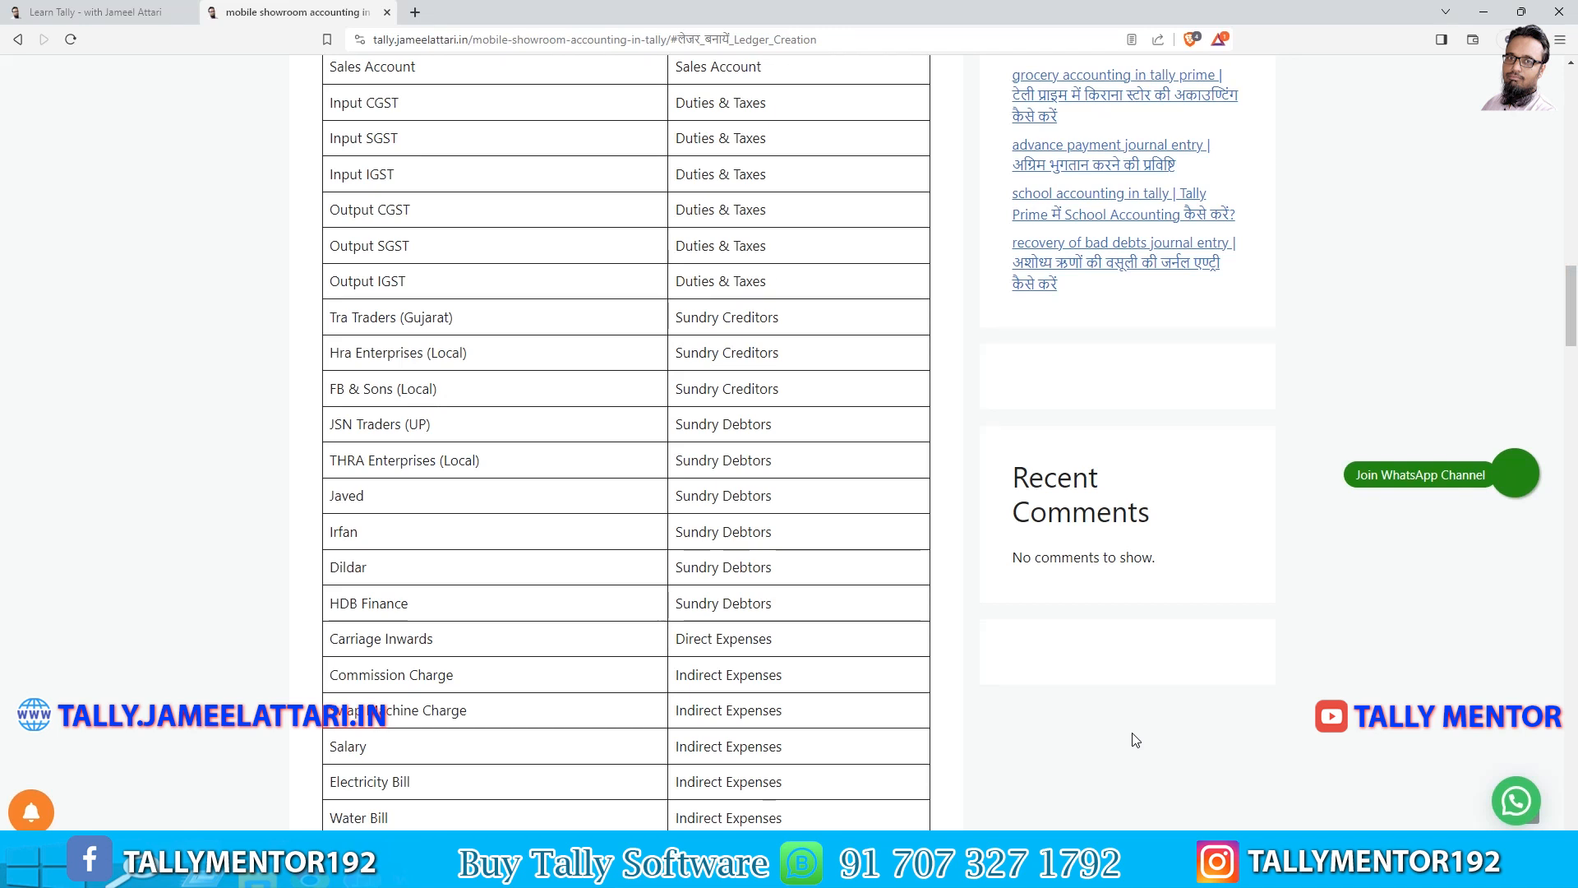
pyautogui.hotkey('alt', 'Tab')
pyautogui.write('Co')
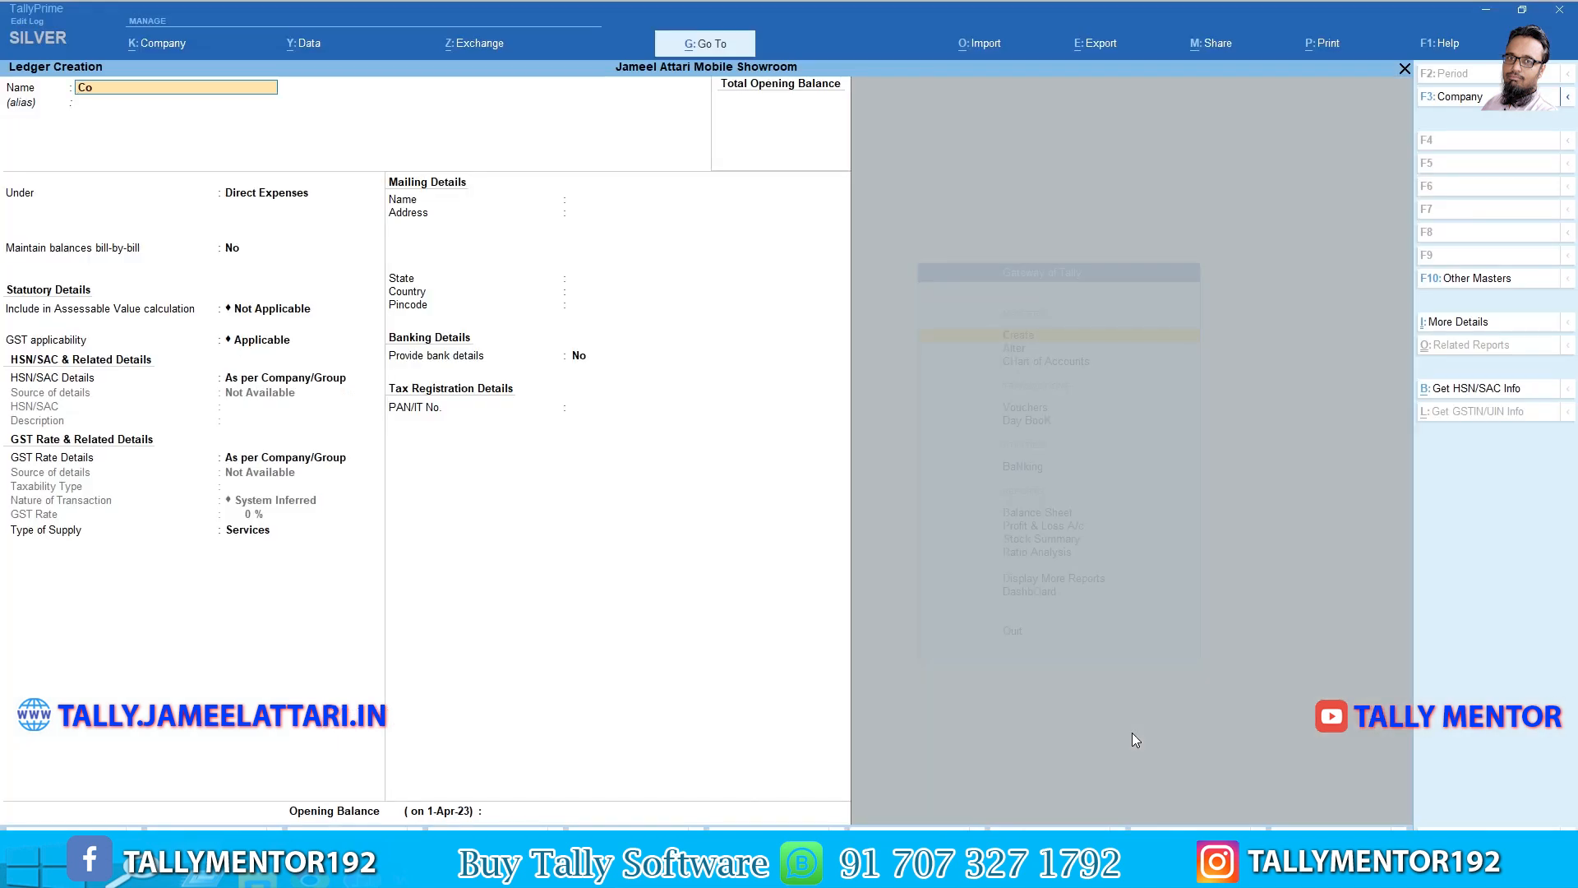
pyautogui.write('mmission Charge')
pyautogui.press('Return')
pyautogui.press('Return')
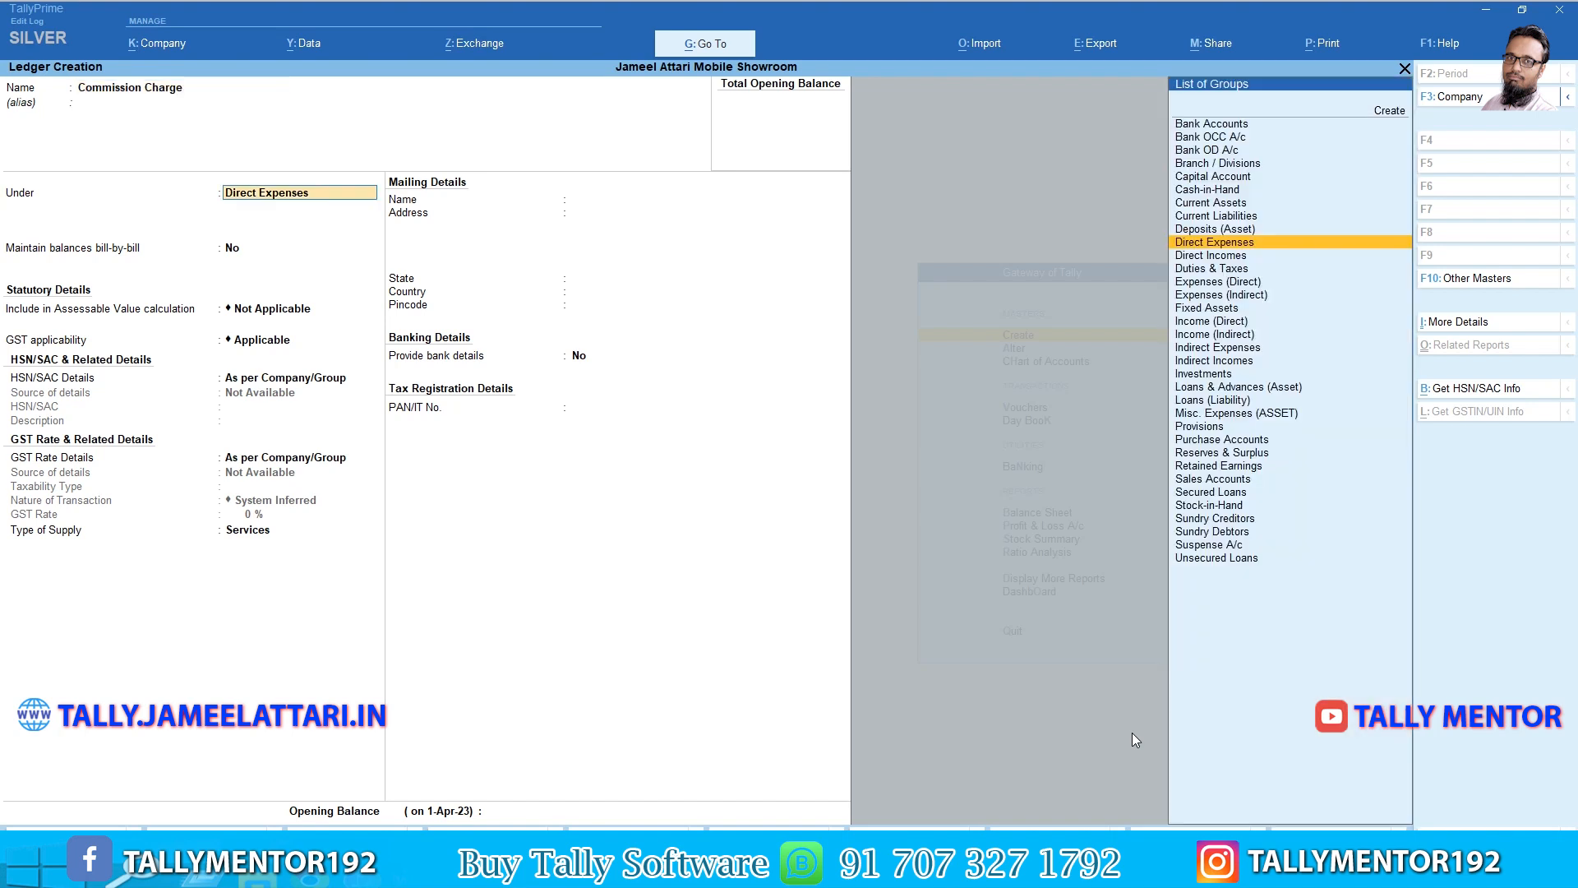
pyautogui.write('Ind')
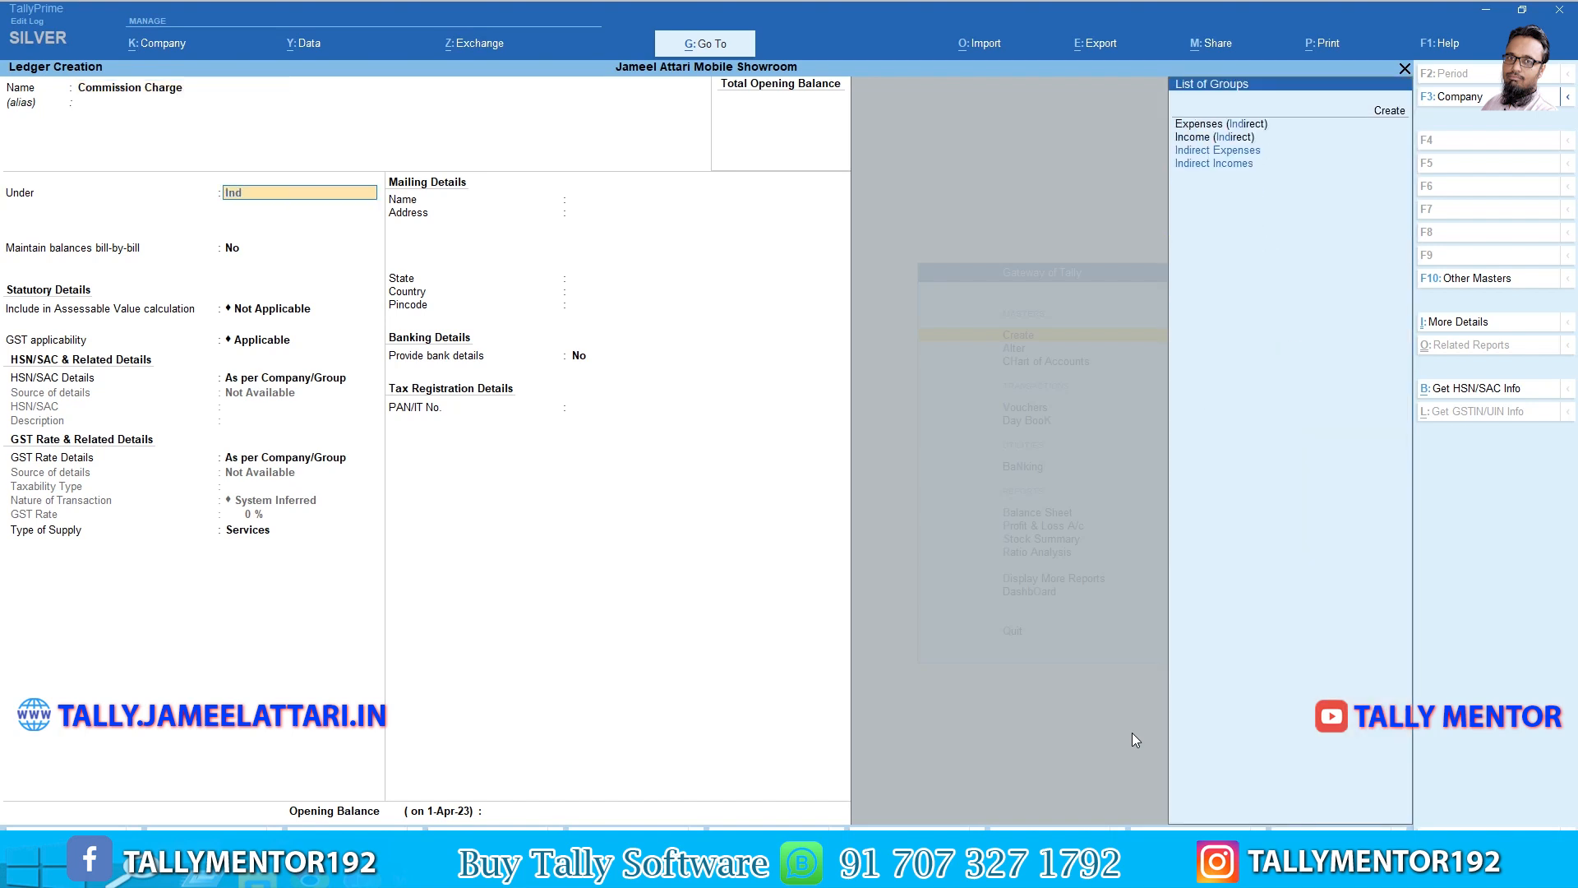
pyautogui.press('Return')
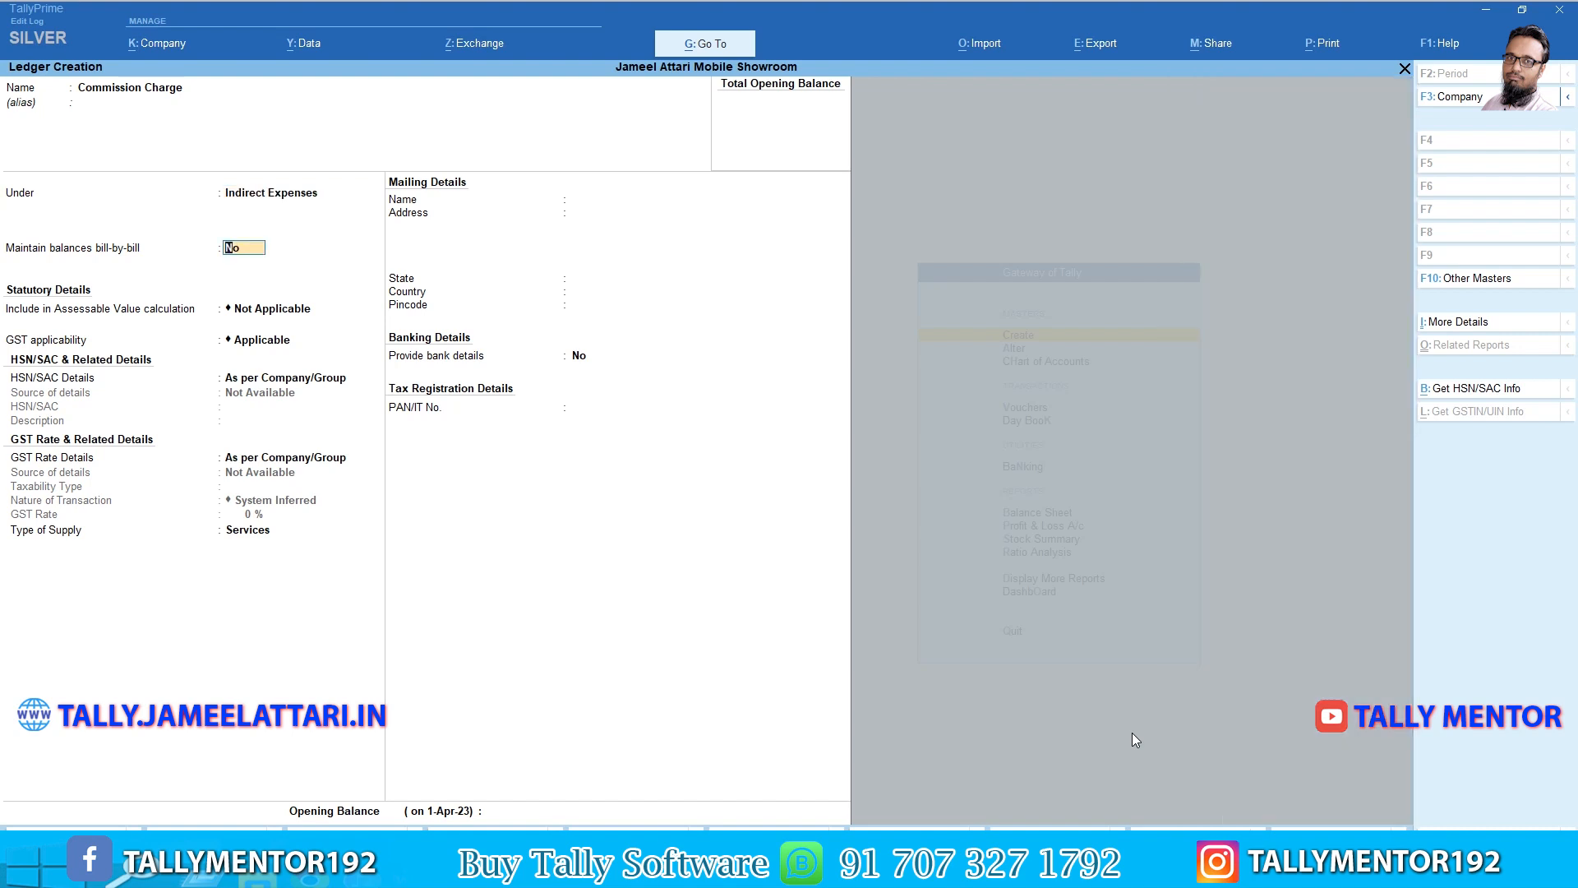
# Set GST applicability to Not Applicable for Commission Charge and save the ledger without an opening balance.
pyautogui.press('Return')
pyautogui.press('Return')
pyautogui.write('No')
pyautogui.press('Return')
pyautogui.press('Return')
pyautogui.press('Return')
pyautogui.press('Return')
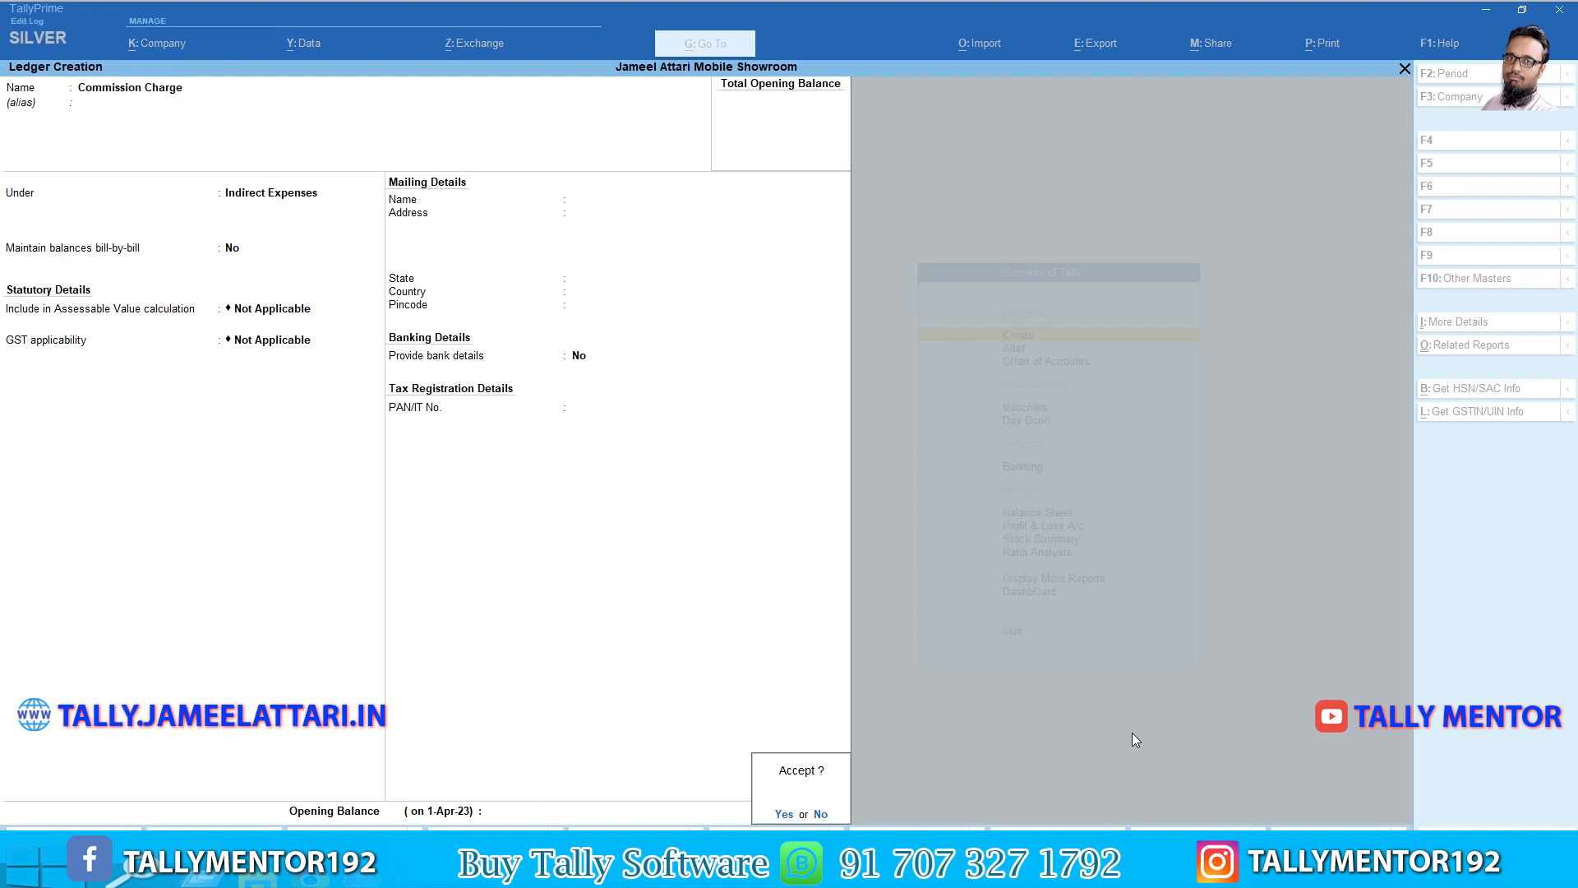
# Check the article's next ledger and name the new TallyPrime ledger Swap Machine Charges, keeping it under Indirect Expenses.
pyautogui.hotkey('alt', 'Tab')
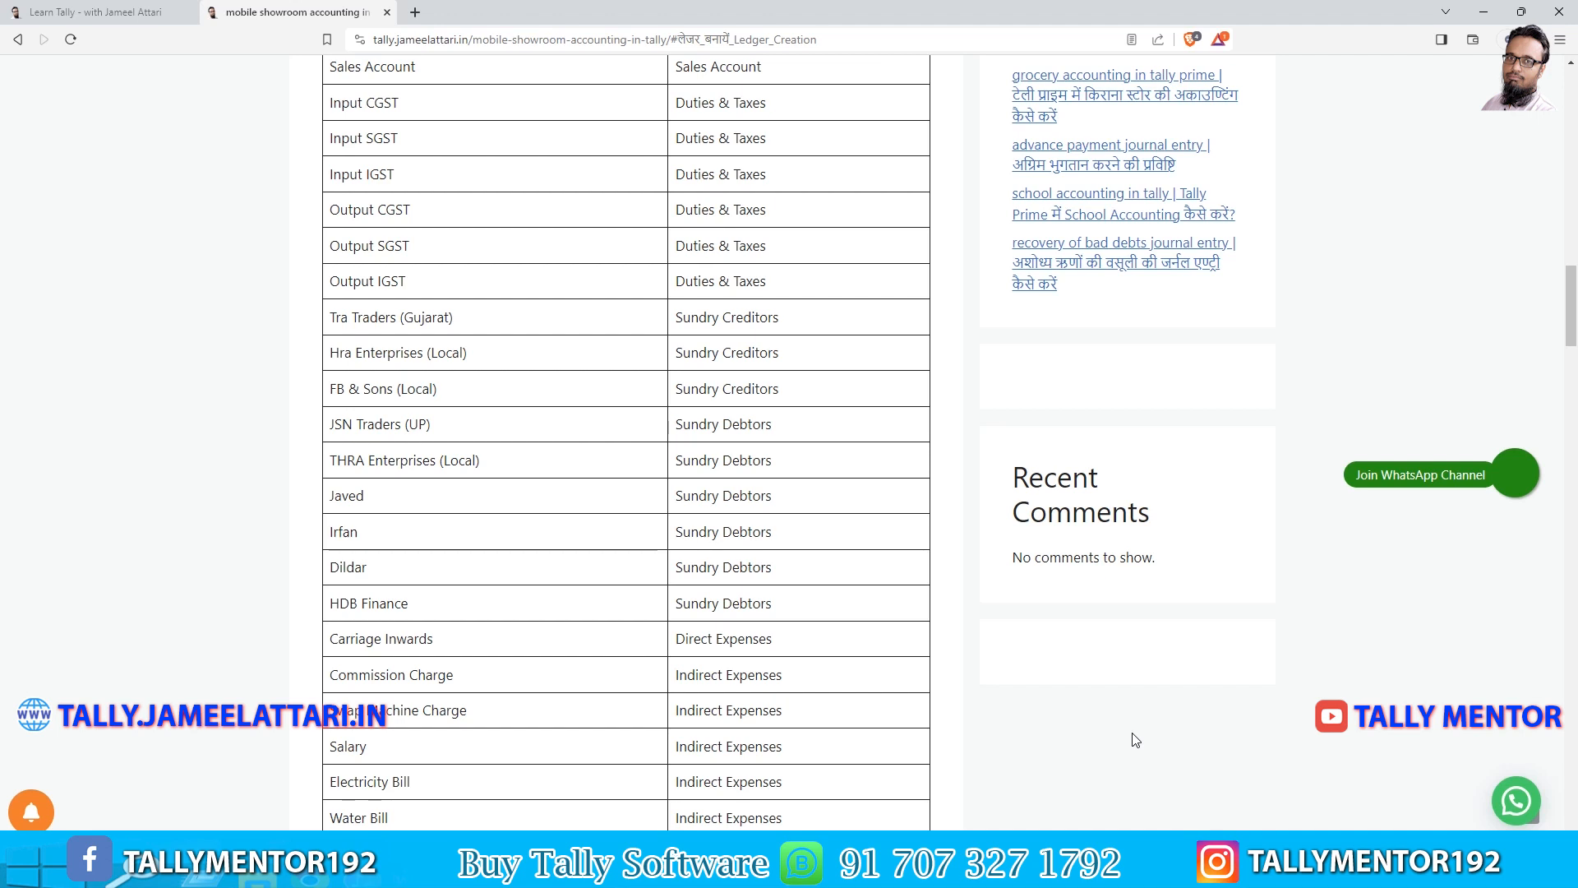
pyautogui.hotkey('alt', 'Tab')
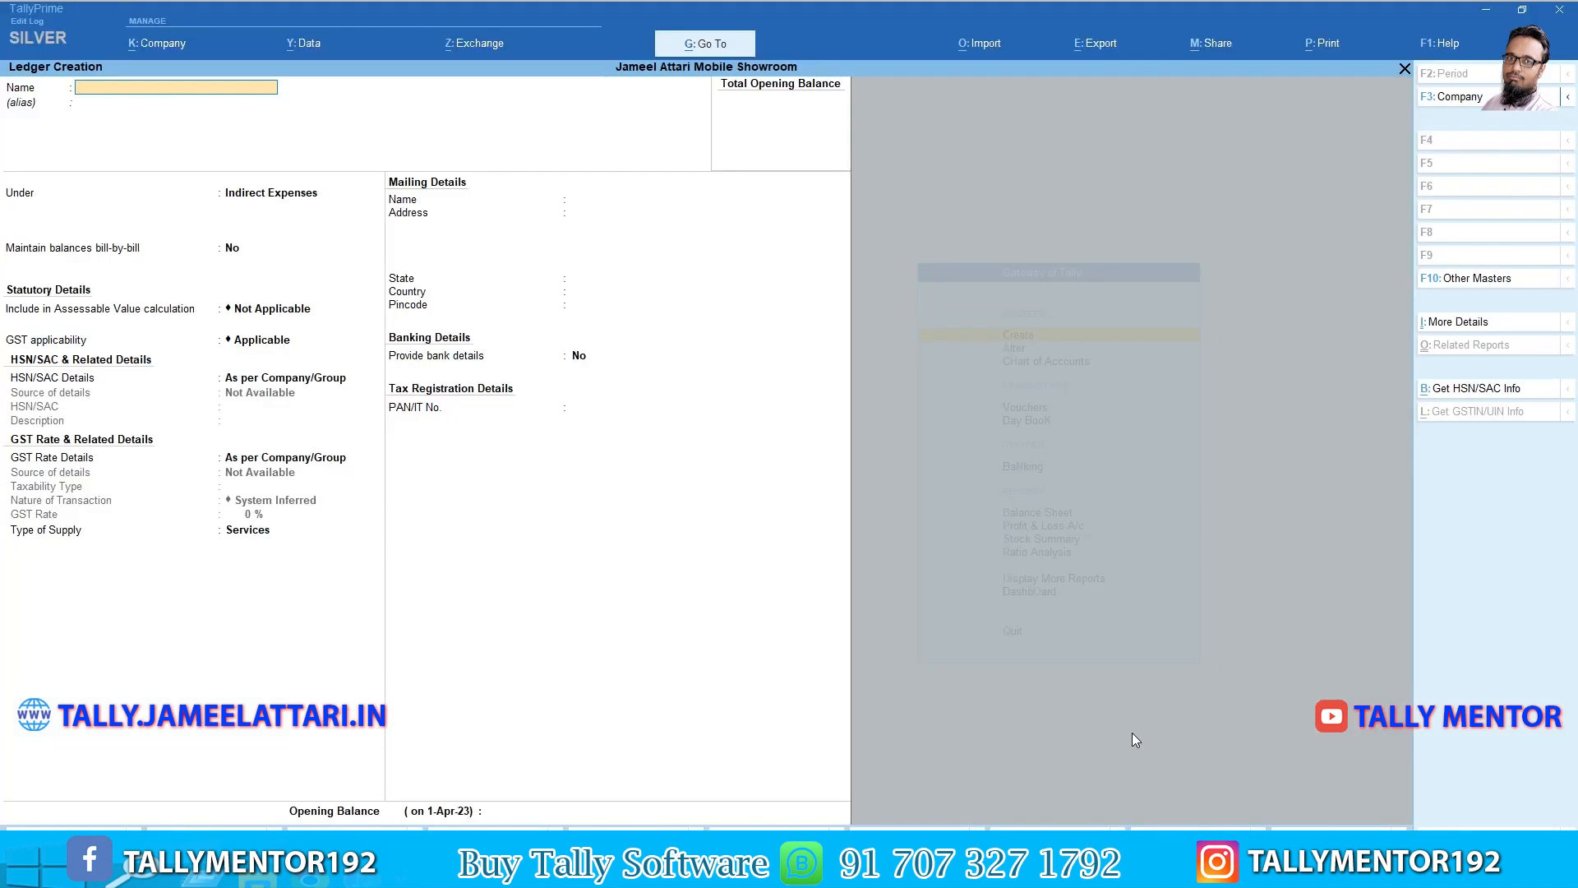
pyautogui.write('Swap Machinc')
pyautogui.write(' Charge')
pyautogui.press('Return')
pyautogui.press('Return')
pyautogui.press('Return')
pyautogui.press('Return')
pyautogui.press('Return')
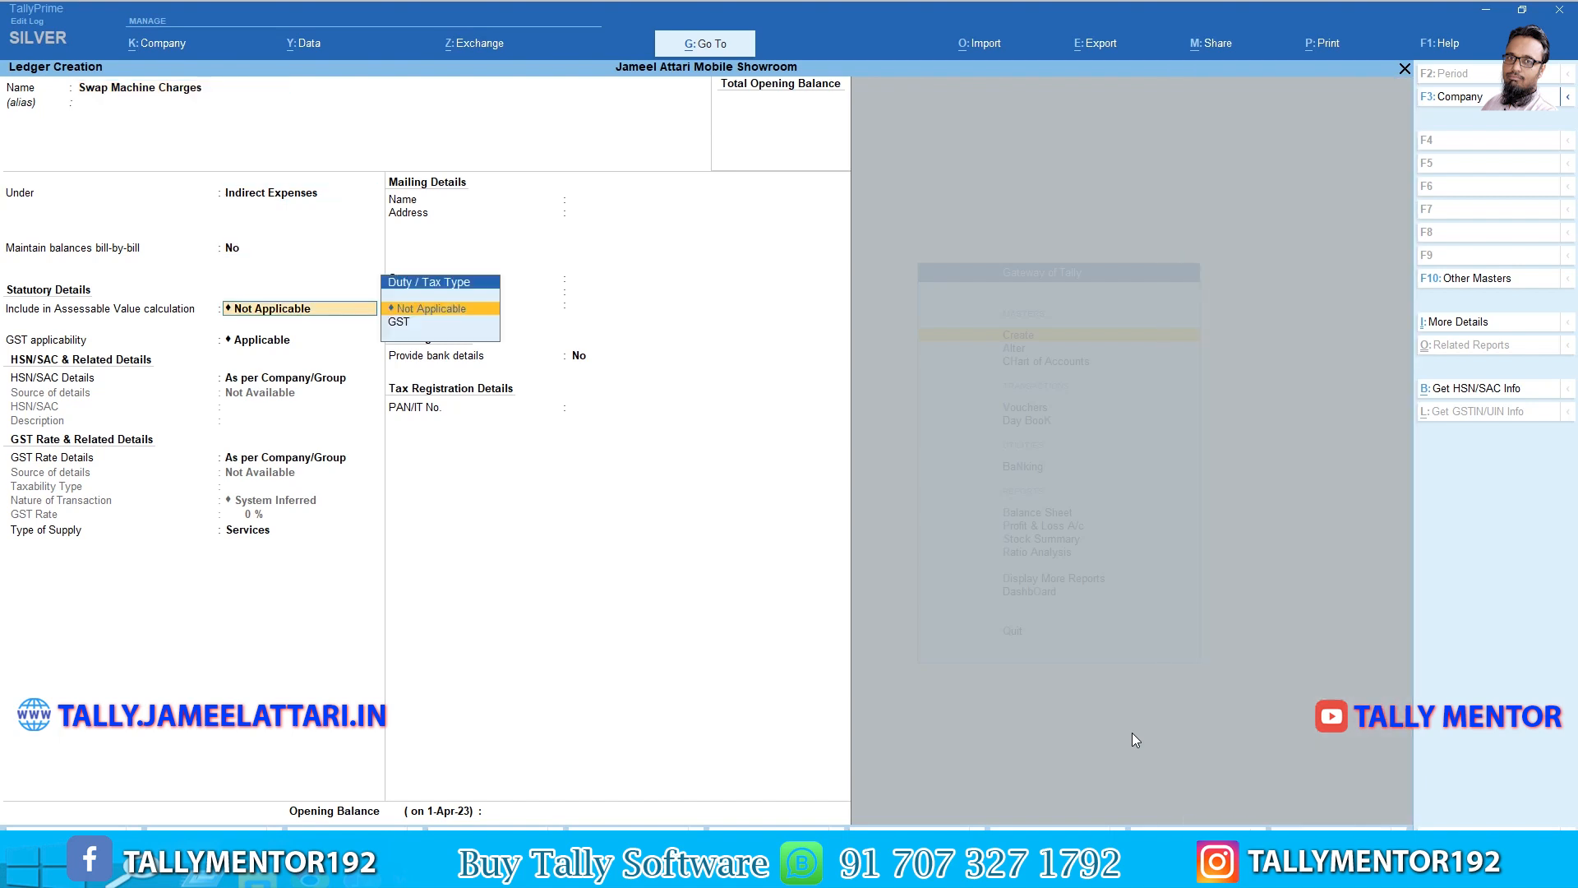
# Set GST applicability to Not Applicable for Swap Machine Charges and save the ledger without an opening balance.
pyautogui.press('Down')
pyautogui.press('Return')
pyautogui.press('Return')
pyautogui.press('Return')
pyautogui.press('Return')
# Check the article's next ledger and name the new TallyPrime ledger Salary, keeping it under Indirect Expenses.
pyautogui.hotkey('alt', 'Tab')
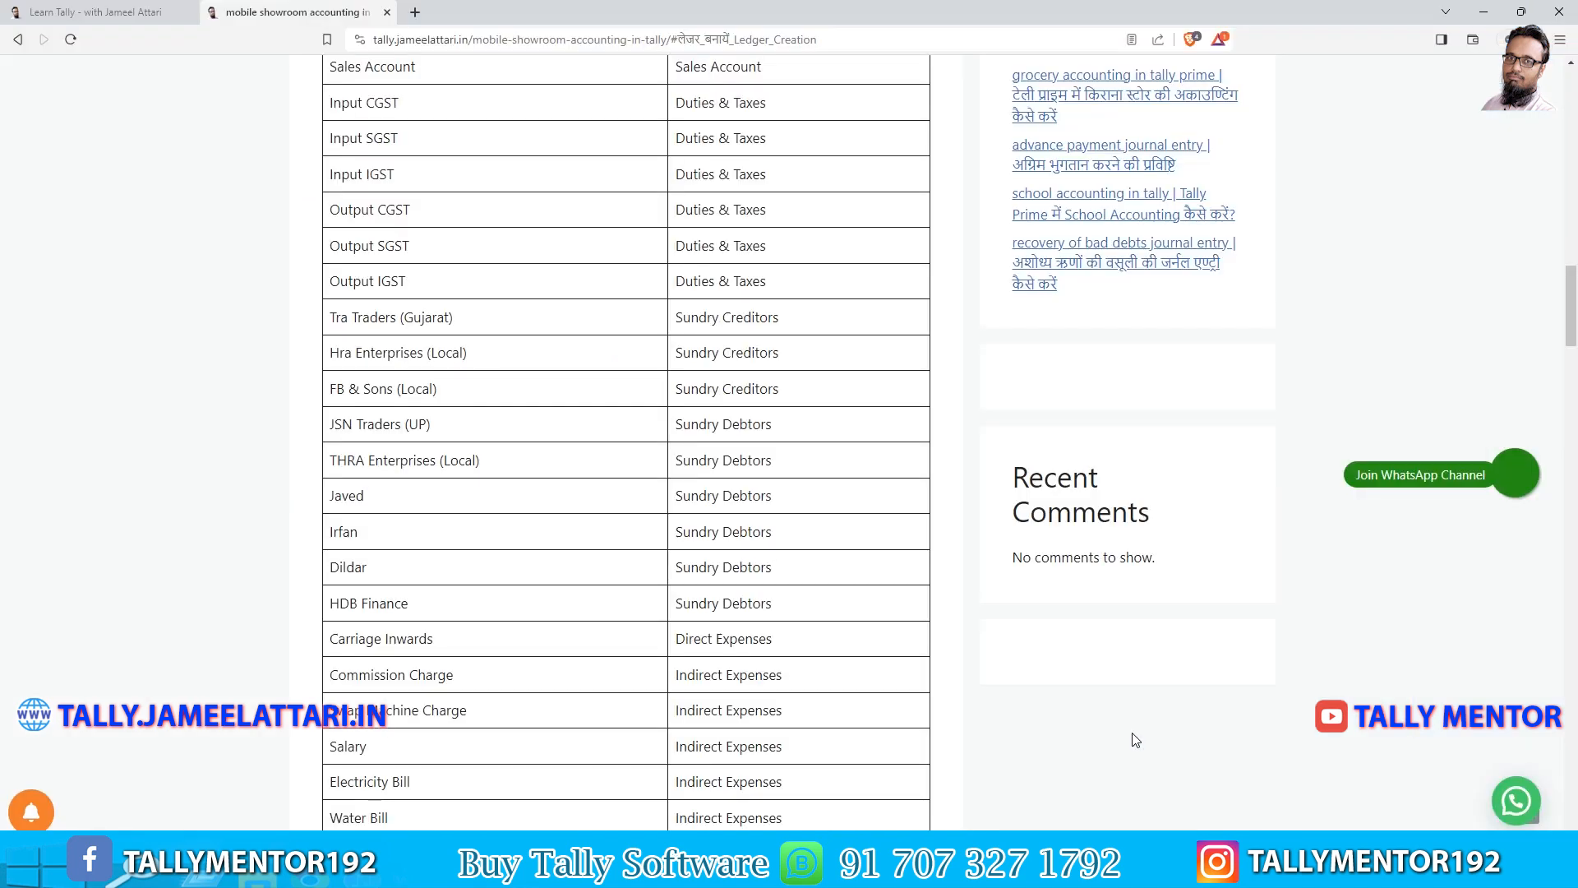
pyautogui.hotkey('alt', 'Tab')
pyautogui.write('Salary')
pyautogui.press('Return')
pyautogui.press('Return')
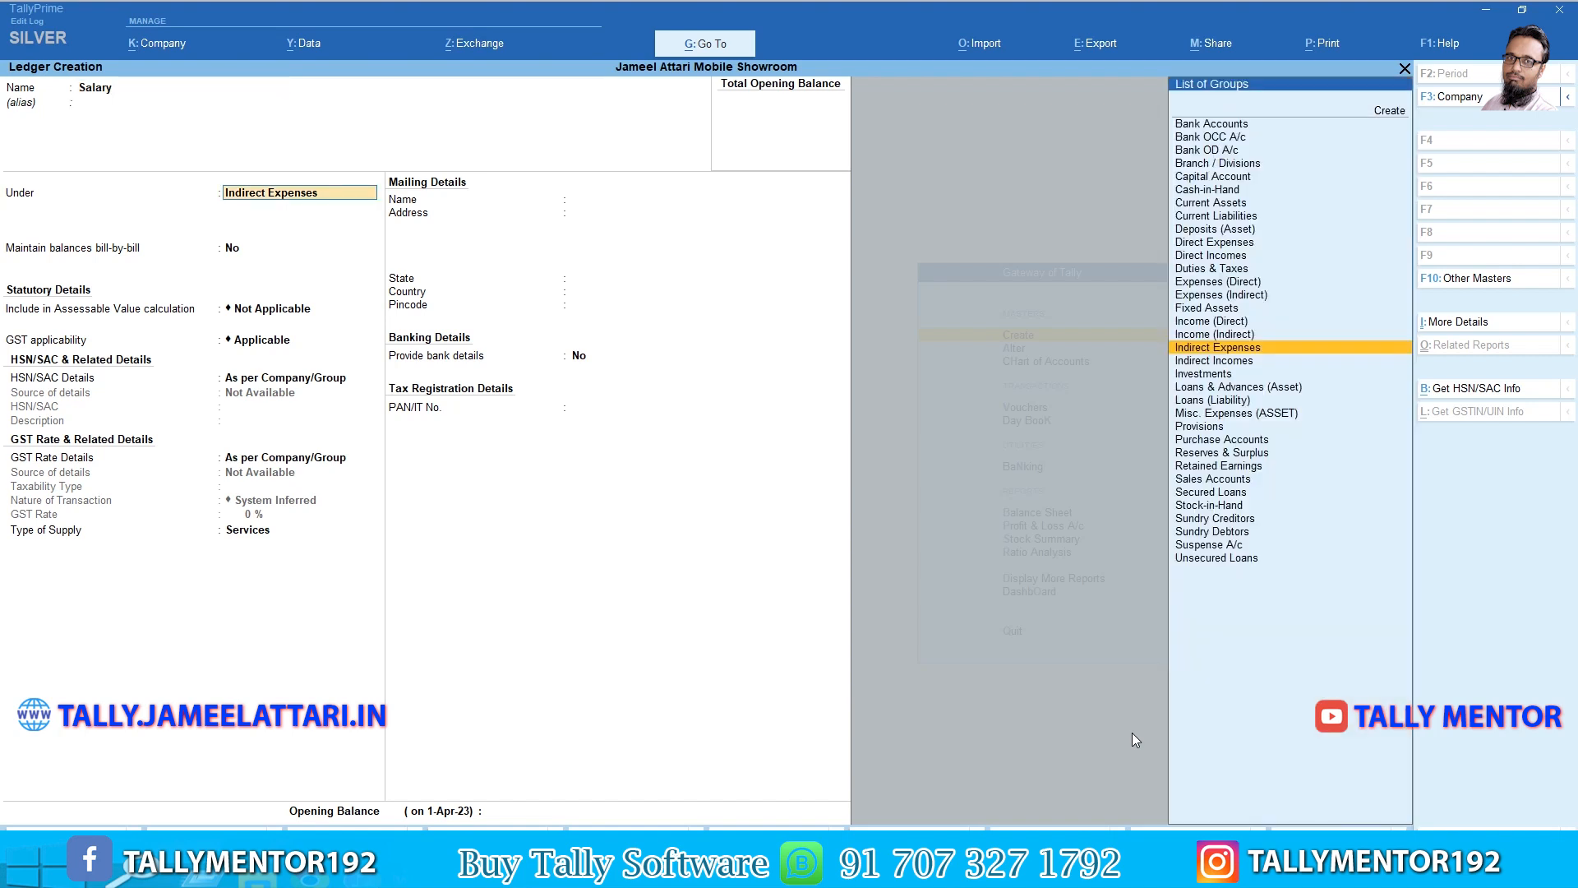
pyautogui.press('Return')
# Set GST applicability to Not Applicable for Salary and save the ledger without an opening balance.
pyautogui.press('Return')
pyautogui.press('Return')
pyautogui.write('No')
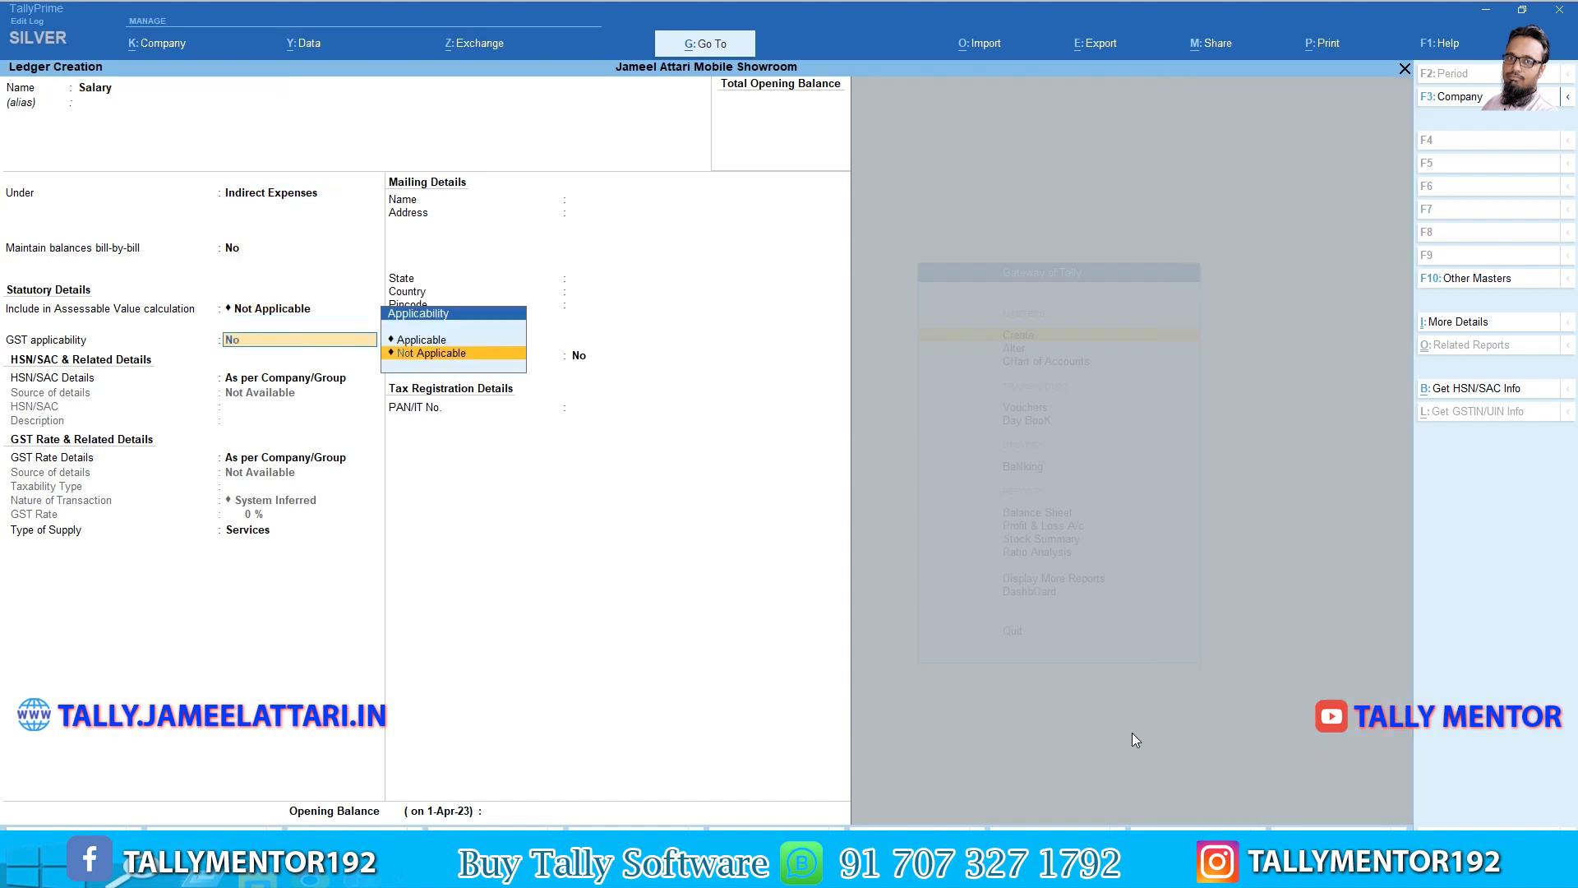
pyautogui.press('Return')
pyautogui.press('Return')
pyautogui.press('Return')
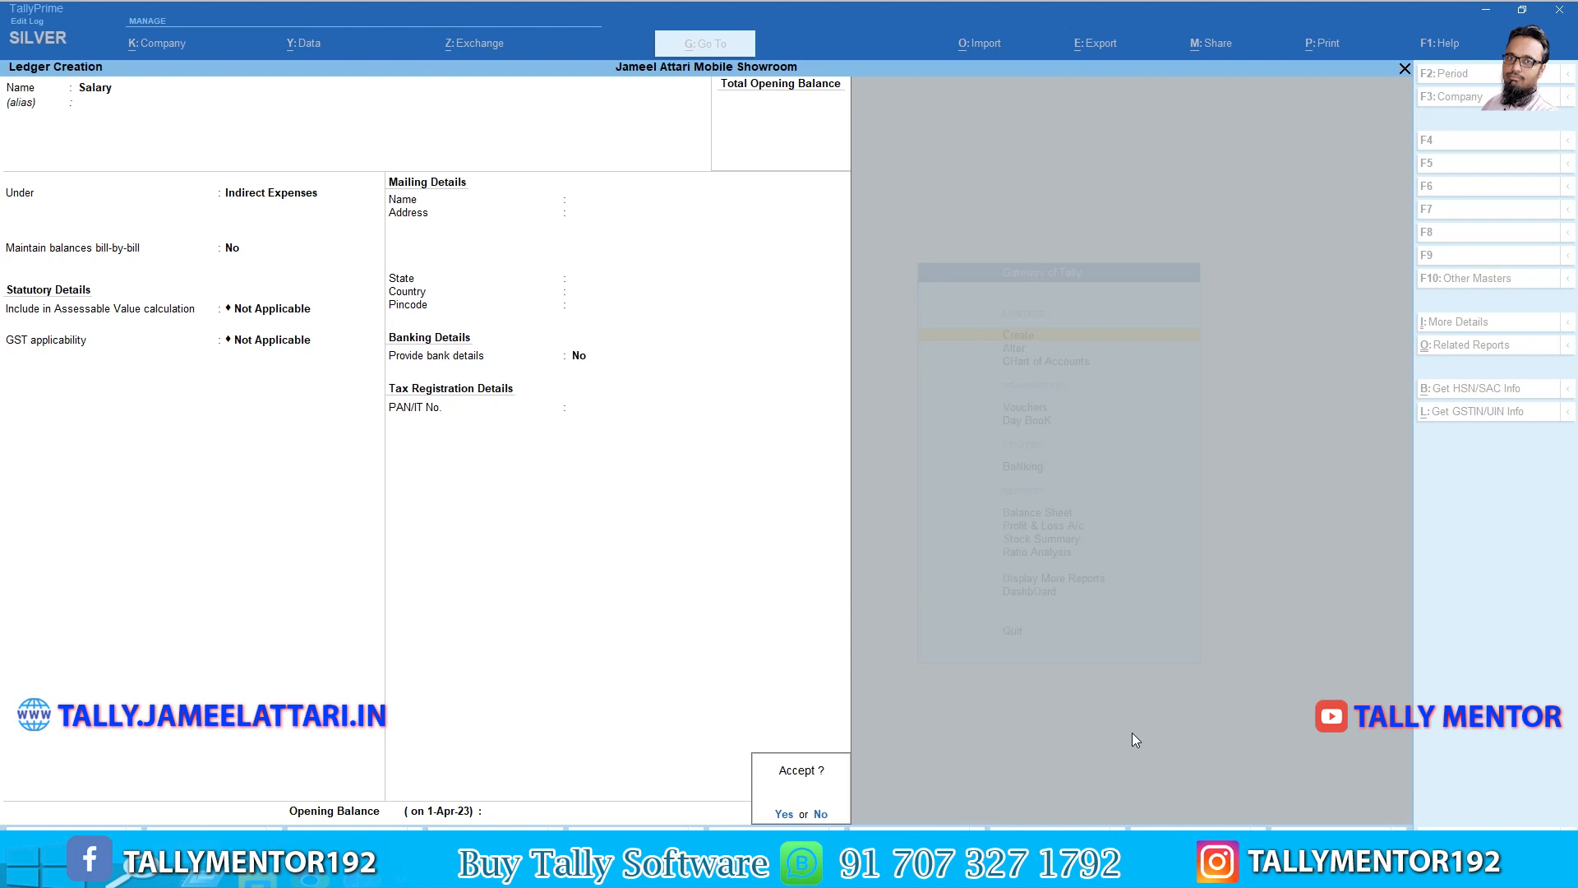
pyautogui.press('Return')
# Check the article's next ledger and name the new TallyPrime ledger Electricity Bill, keeping it under Indirect Expenses.
pyautogui.hotkey('alt', 'Tab')
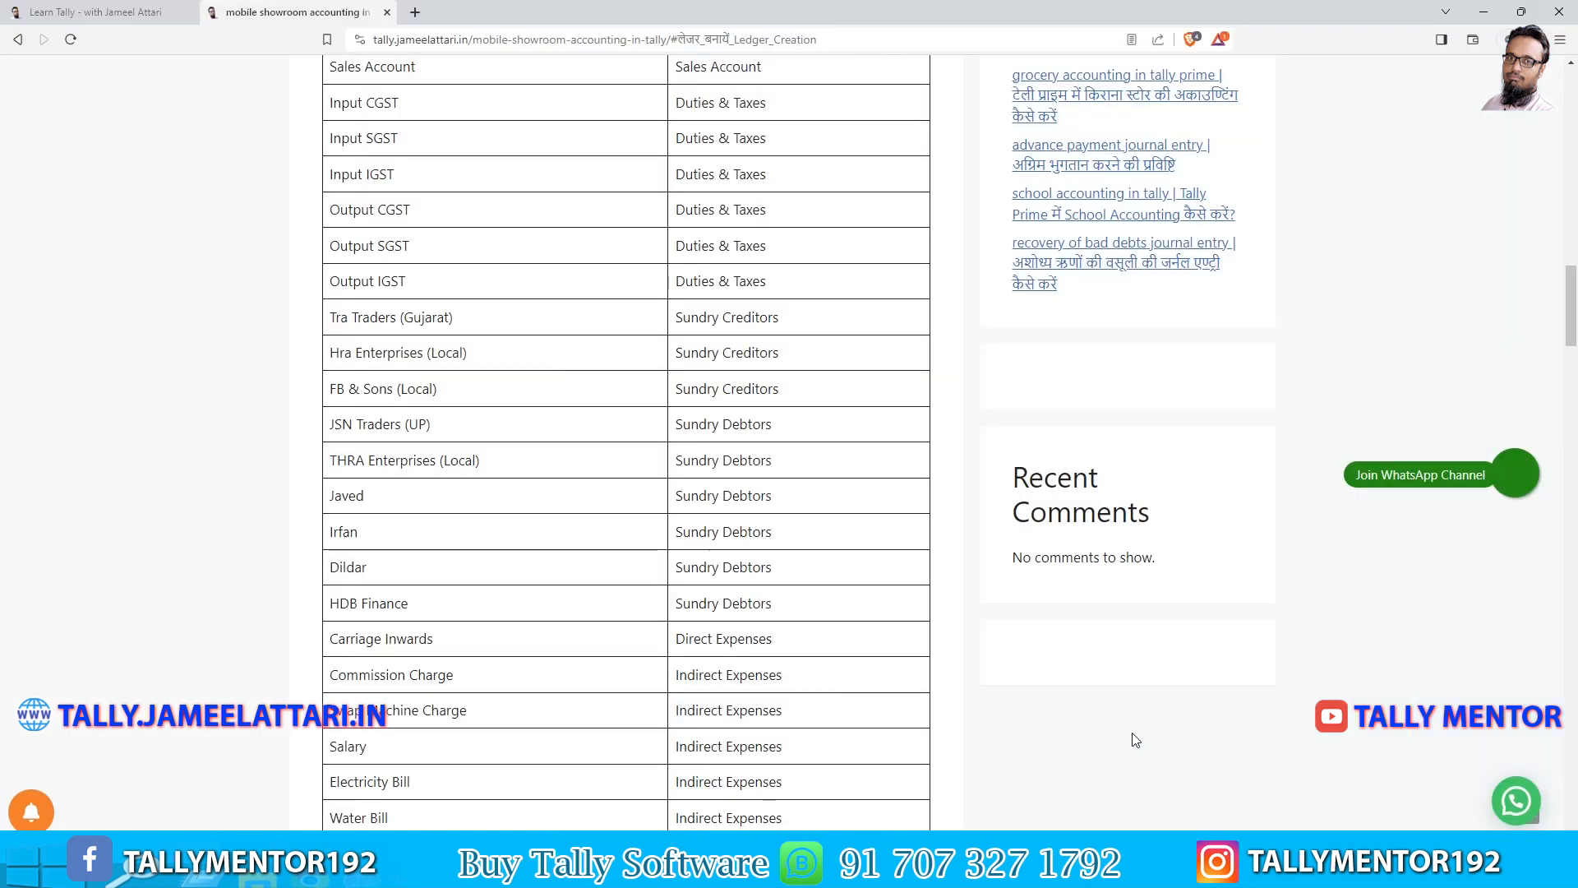
pyautogui.hotkey('alt', 'Tab')
pyautogui.write('Ele')
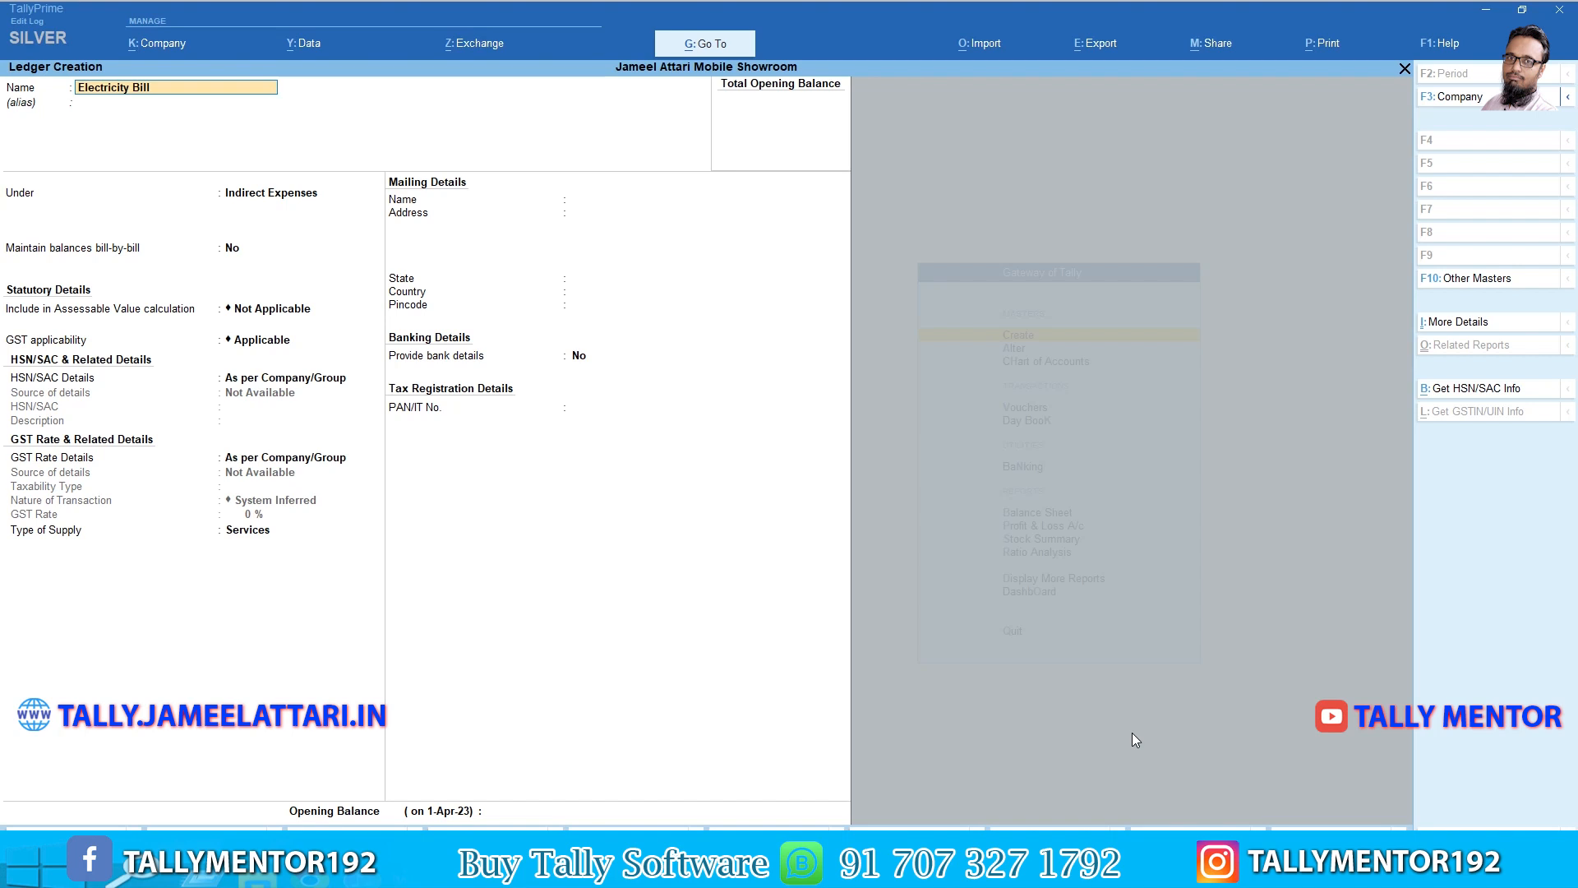
pyautogui.press('Return')
pyautogui.press('Return')
# Set GST applicability to Not Applicable for Electricity Bill and save the ledger without an opening balance.
pyautogui.press('Return')
pyautogui.press('Return')
pyautogui.press('Return')
pyautogui.write('n')
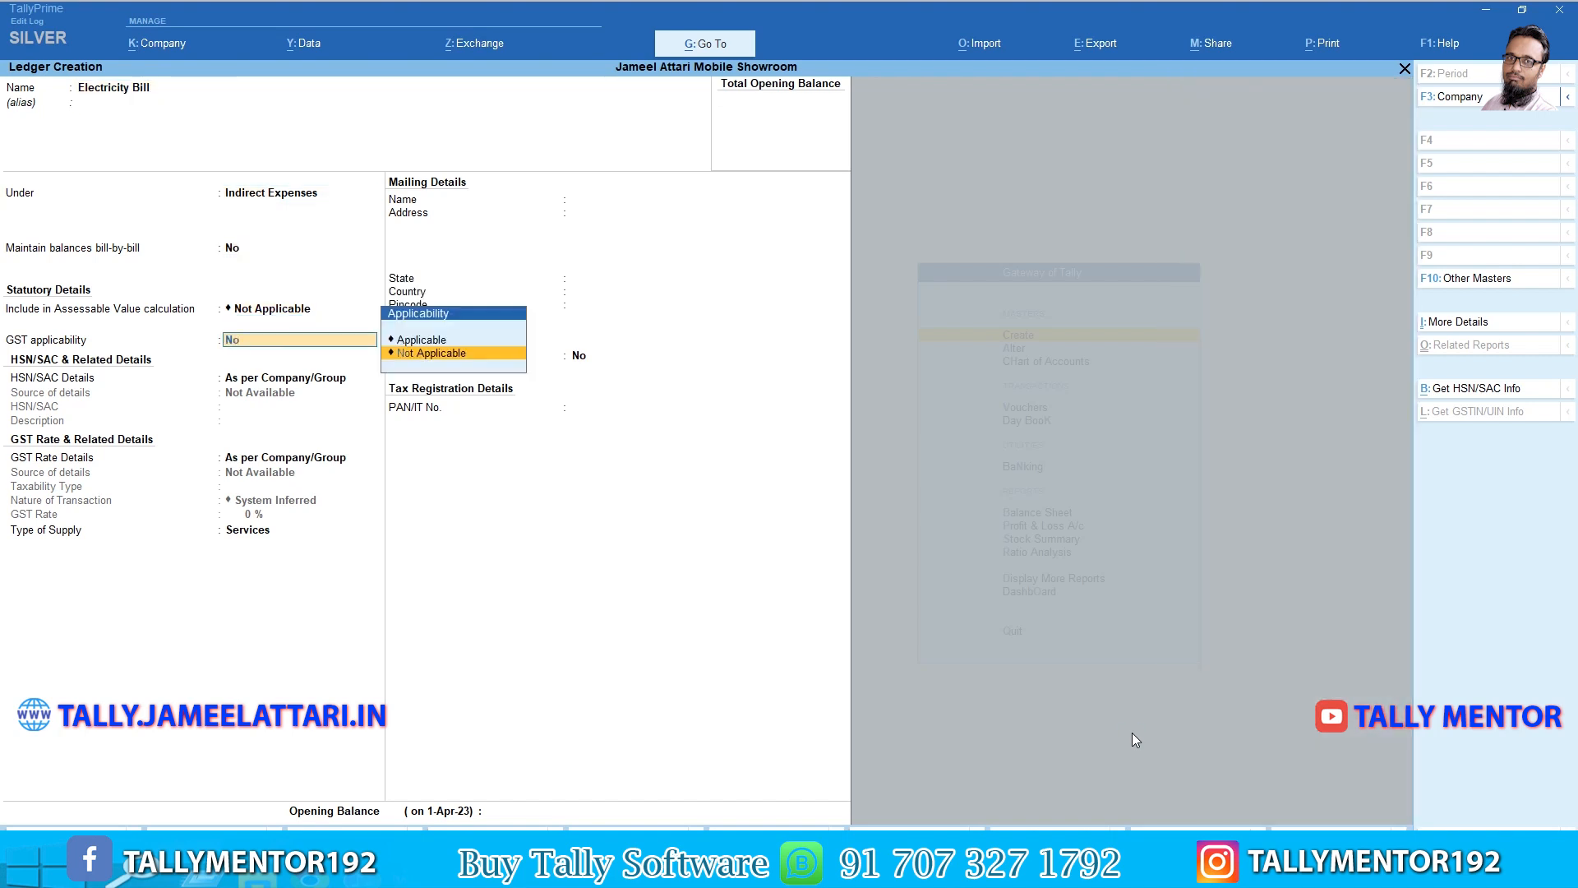
pyautogui.press('Return')
pyautogui.press('Return')
pyautogui.press('Return')
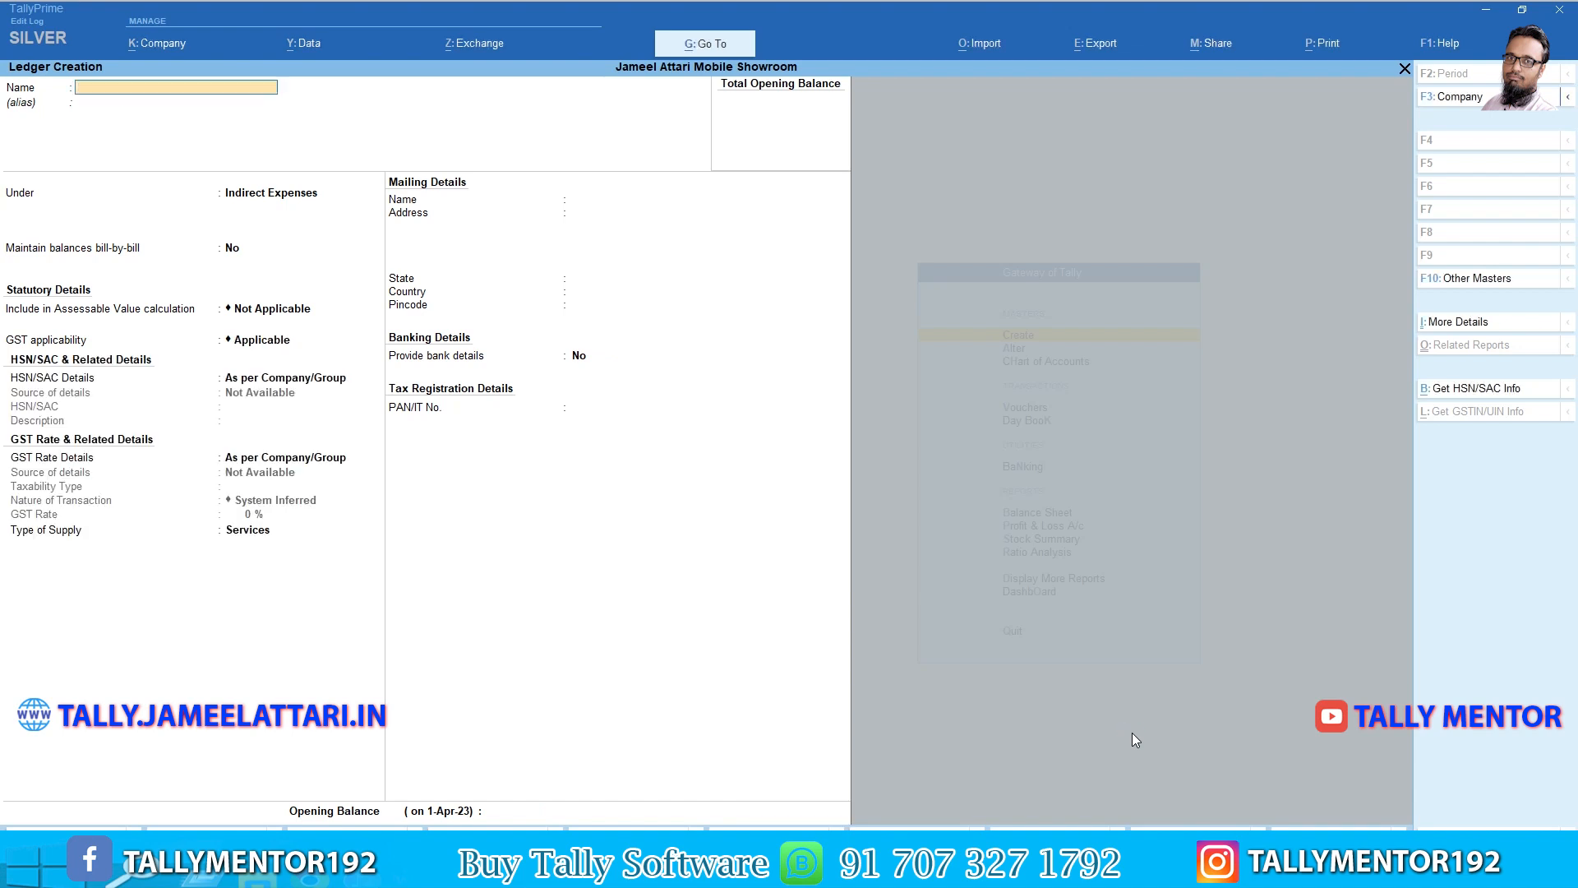
# Check the article's next ledger and name the new TallyPrime ledger Water Bill, keeping it under Indirect Expenses.
pyautogui.hotkey('alt', 'Tab')
pyautogui.hotkey('alt', 'Tab')
pyautogui.write('Wa')
pyautogui.press('Return')
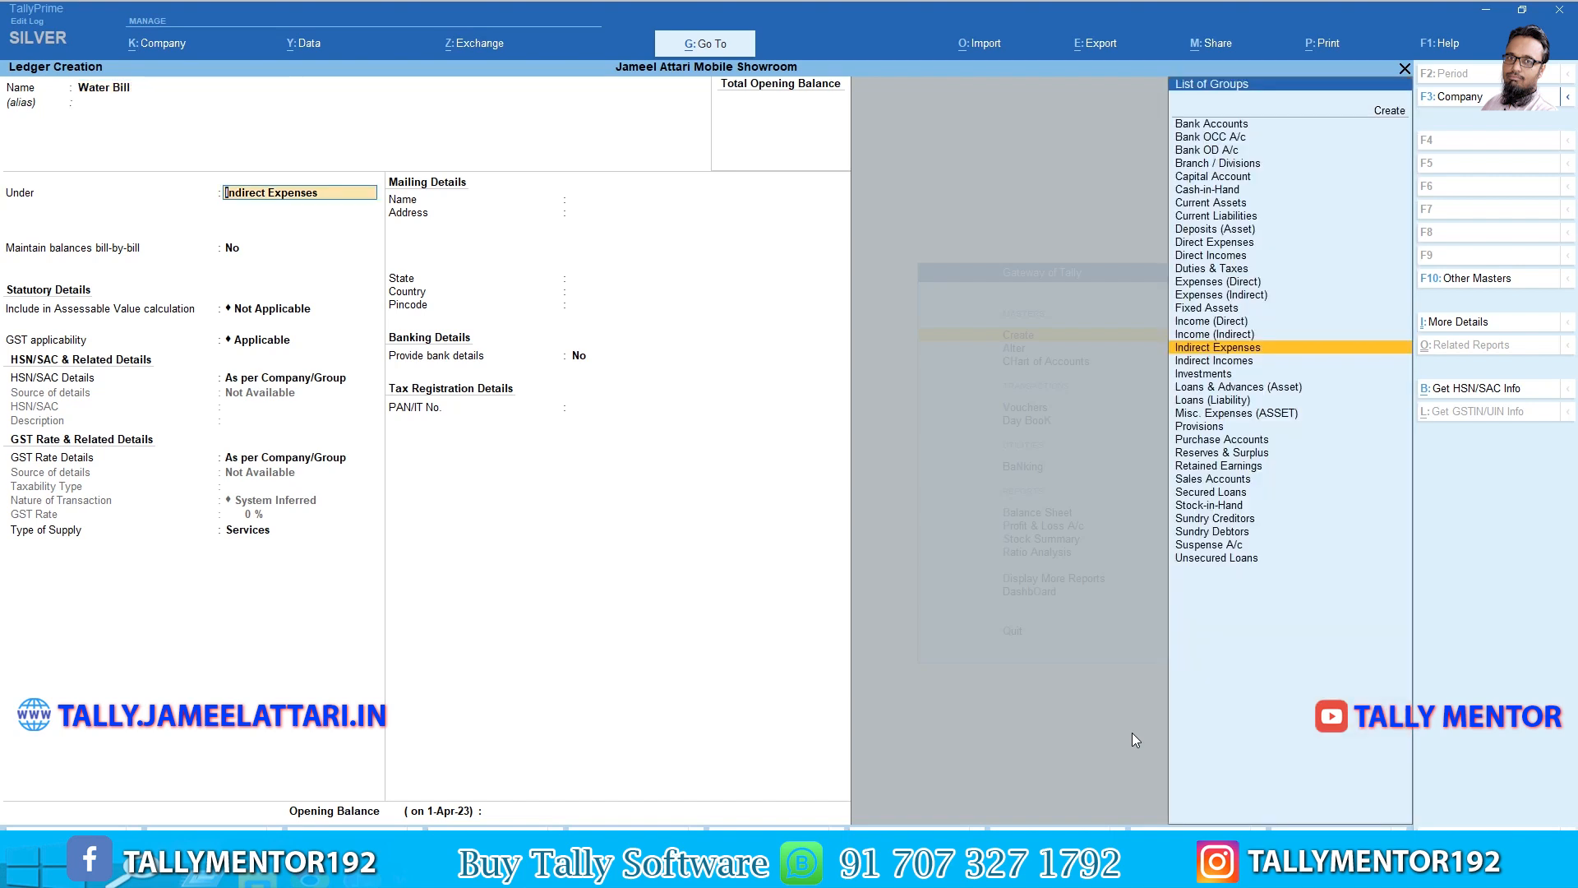
pyautogui.press('Return')
# Set GST applicability to Not Applicable for Water Bill and save the ledger without an opening balance.
pyautogui.press('Return')
pyautogui.press('Return')
pyautogui.write('N')
pyautogui.press('Return')
pyautogui.press('Return')
pyautogui.press('Return')
pyautogui.press('Return')
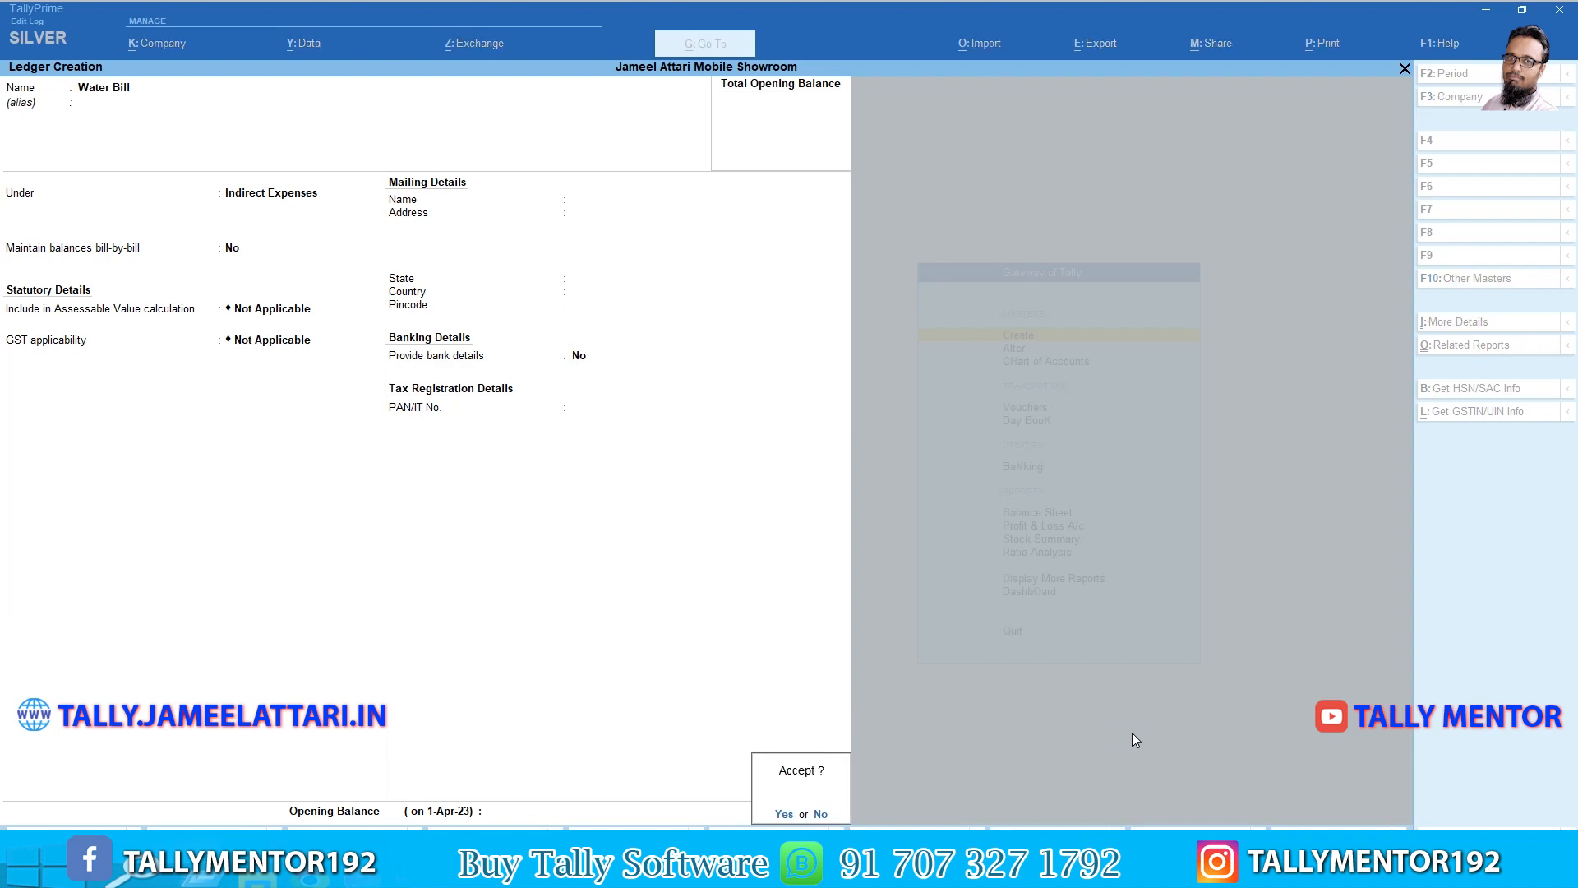
# Check the article's next ledger and name the new TallyPrime ledger Sundry Expenses, keeping it under Indirect Expenses.
pyautogui.hotkey('alt', 'Tab')
pyautogui.scroll(-2, 772, 748)
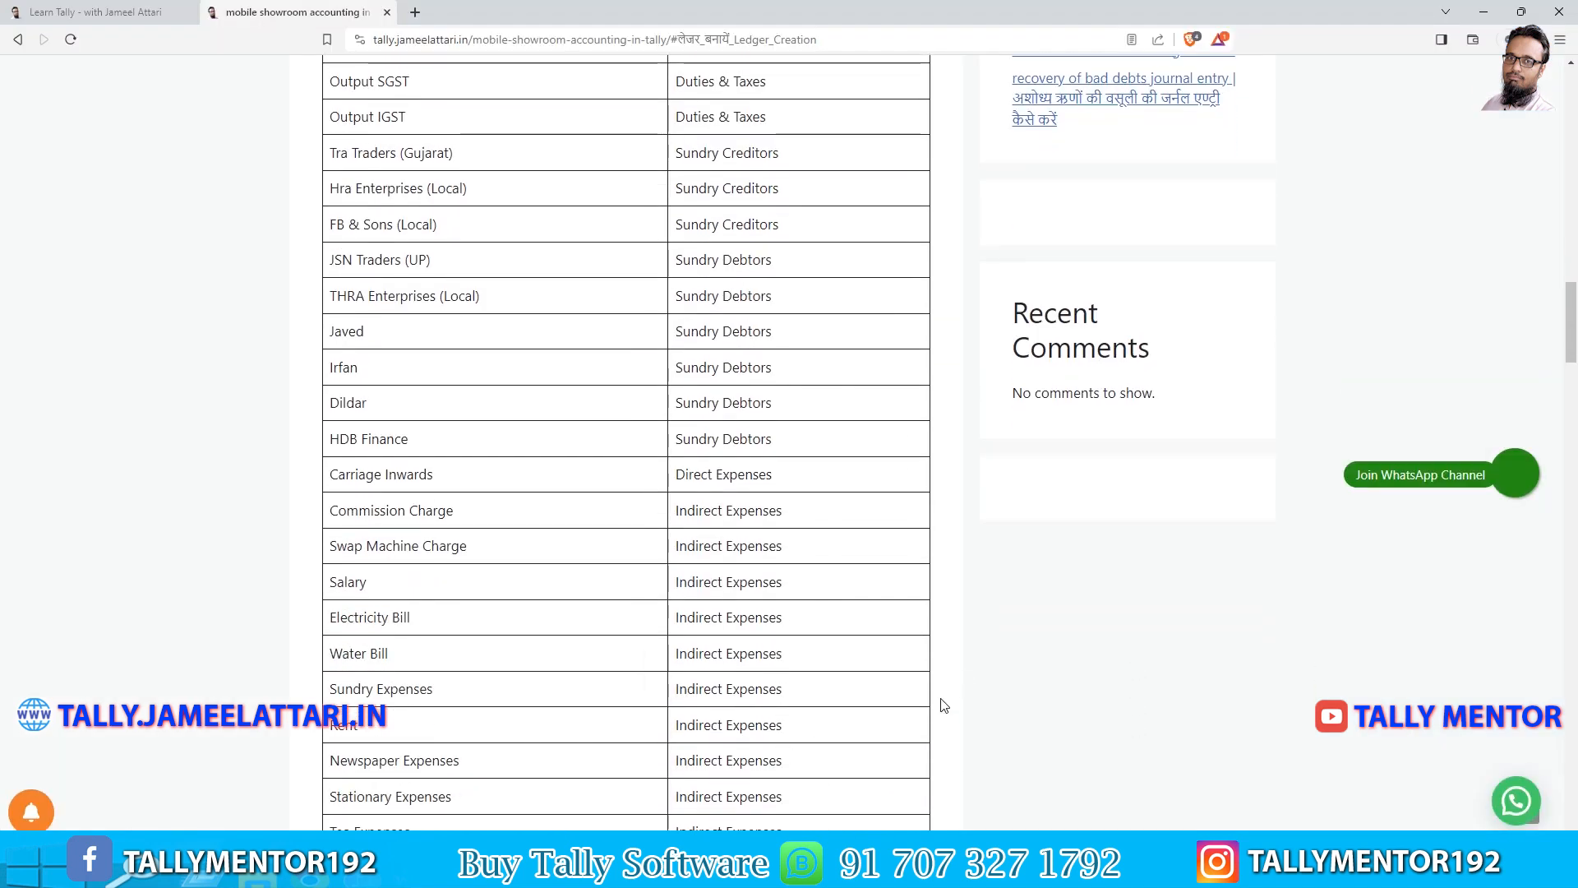
pyautogui.hotkey('alt', 'Tab')
pyautogui.write('Sund')
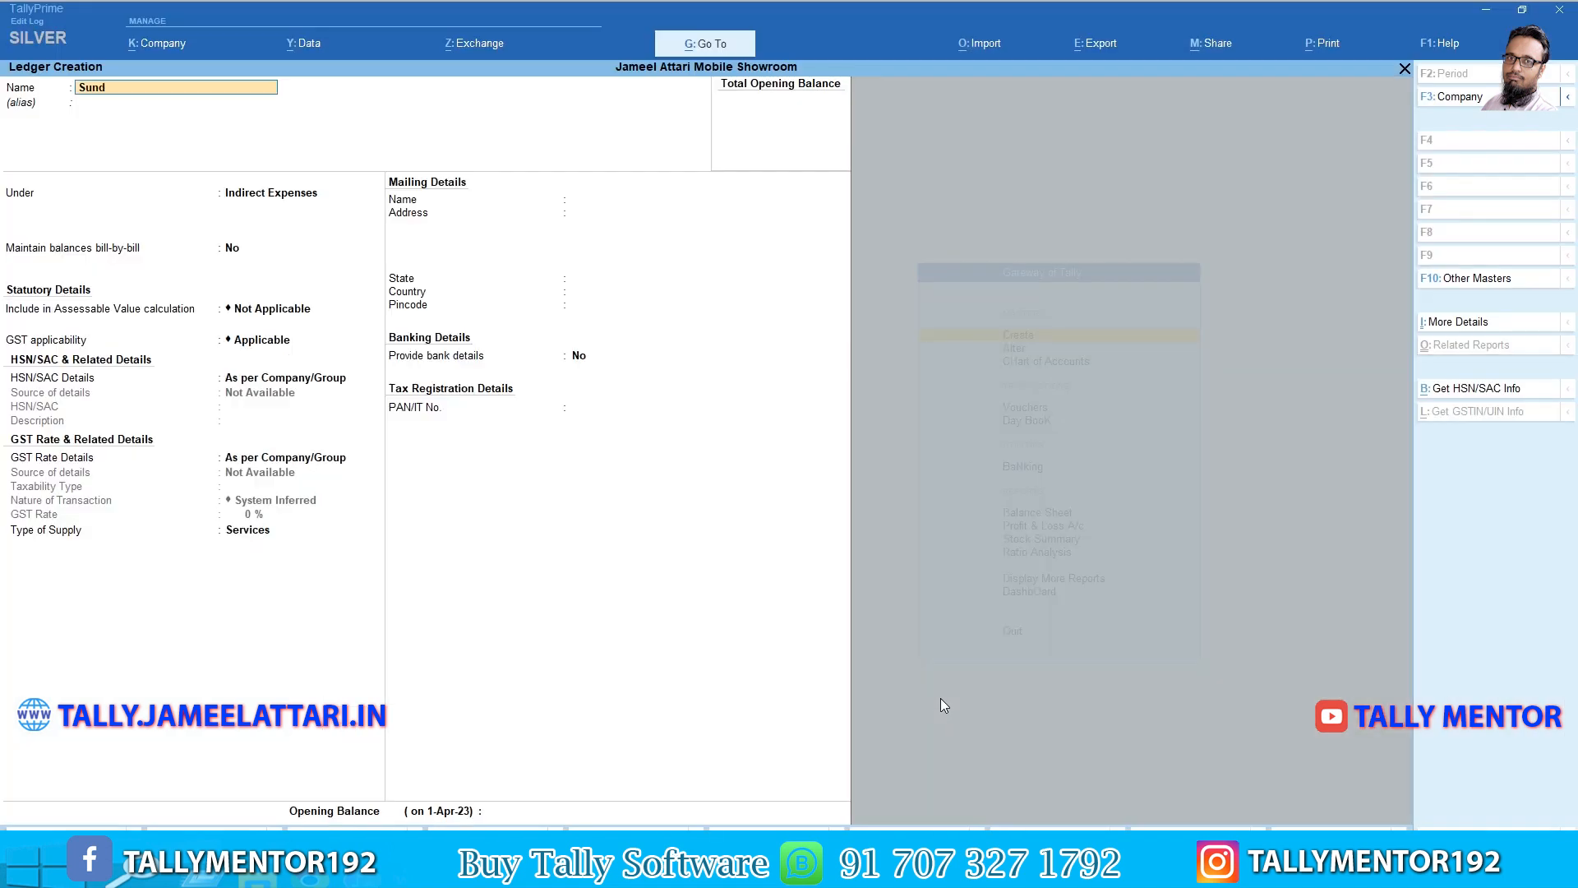
pyautogui.write('ry Expenses')
pyautogui.press('Return')
pyautogui.press('Return')
pyautogui.press('Return')
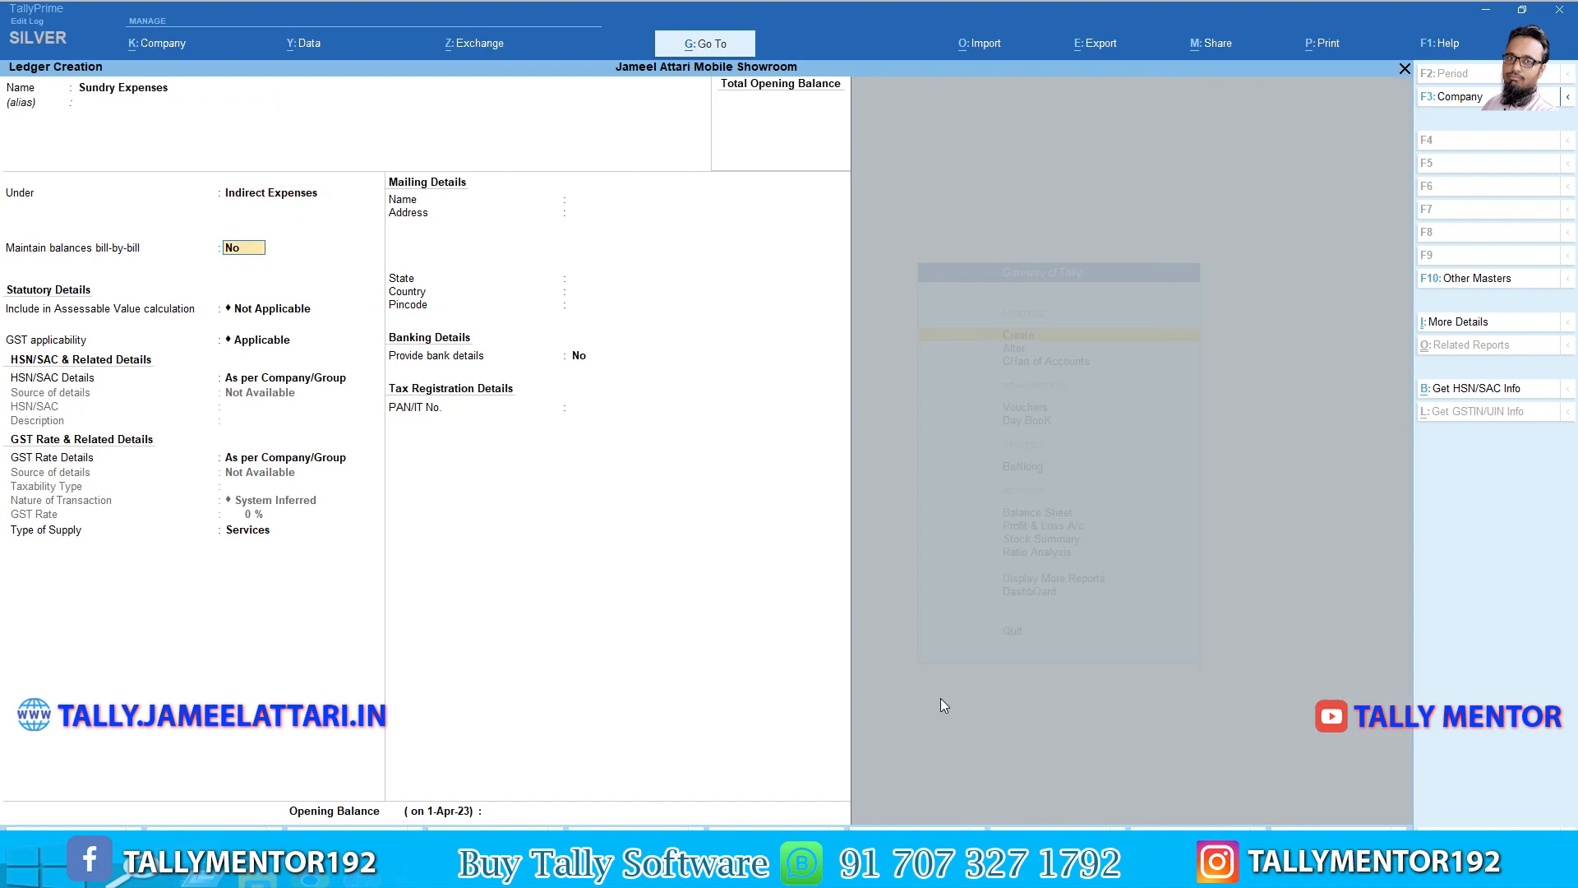
# Set GST applicability to Not Applicable for Sundry Expenses and save the ledger without an opening balance.
pyautogui.press('Return')
pyautogui.press('Return')
pyautogui.write('No')
pyautogui.press('Return')
pyautogui.press('Return')
pyautogui.press('Return')
pyautogui.press('Return')
pyautogui.press('Return')
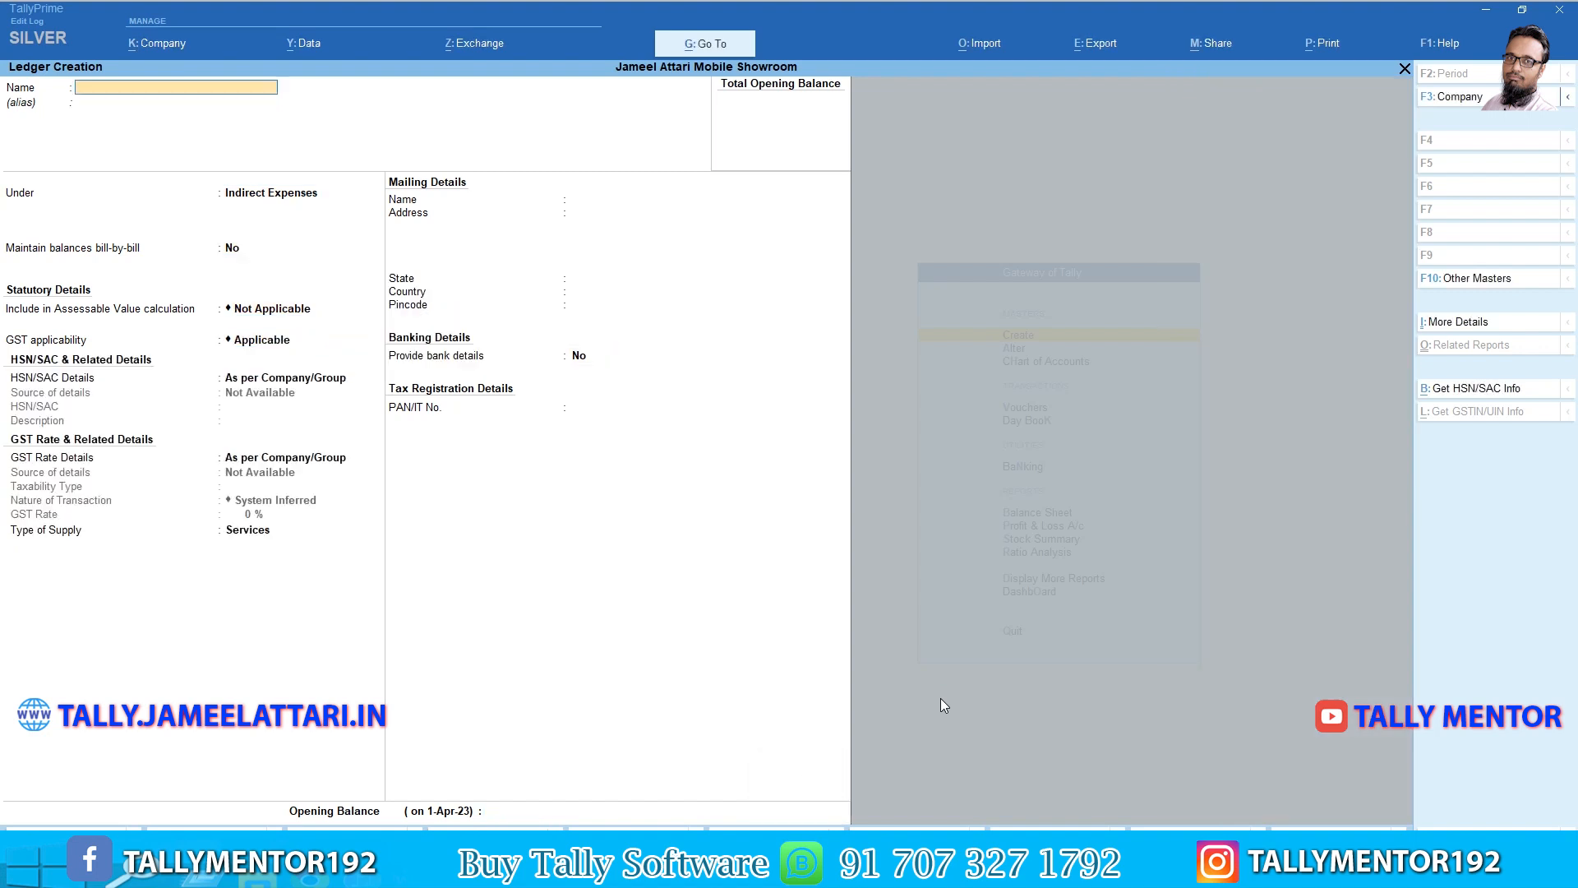
# Check the article's next ledger and name the new TallyPrime ledger Rent, keeping it under Indirect Expenses.
pyautogui.hotkey('alt', 'Tab')
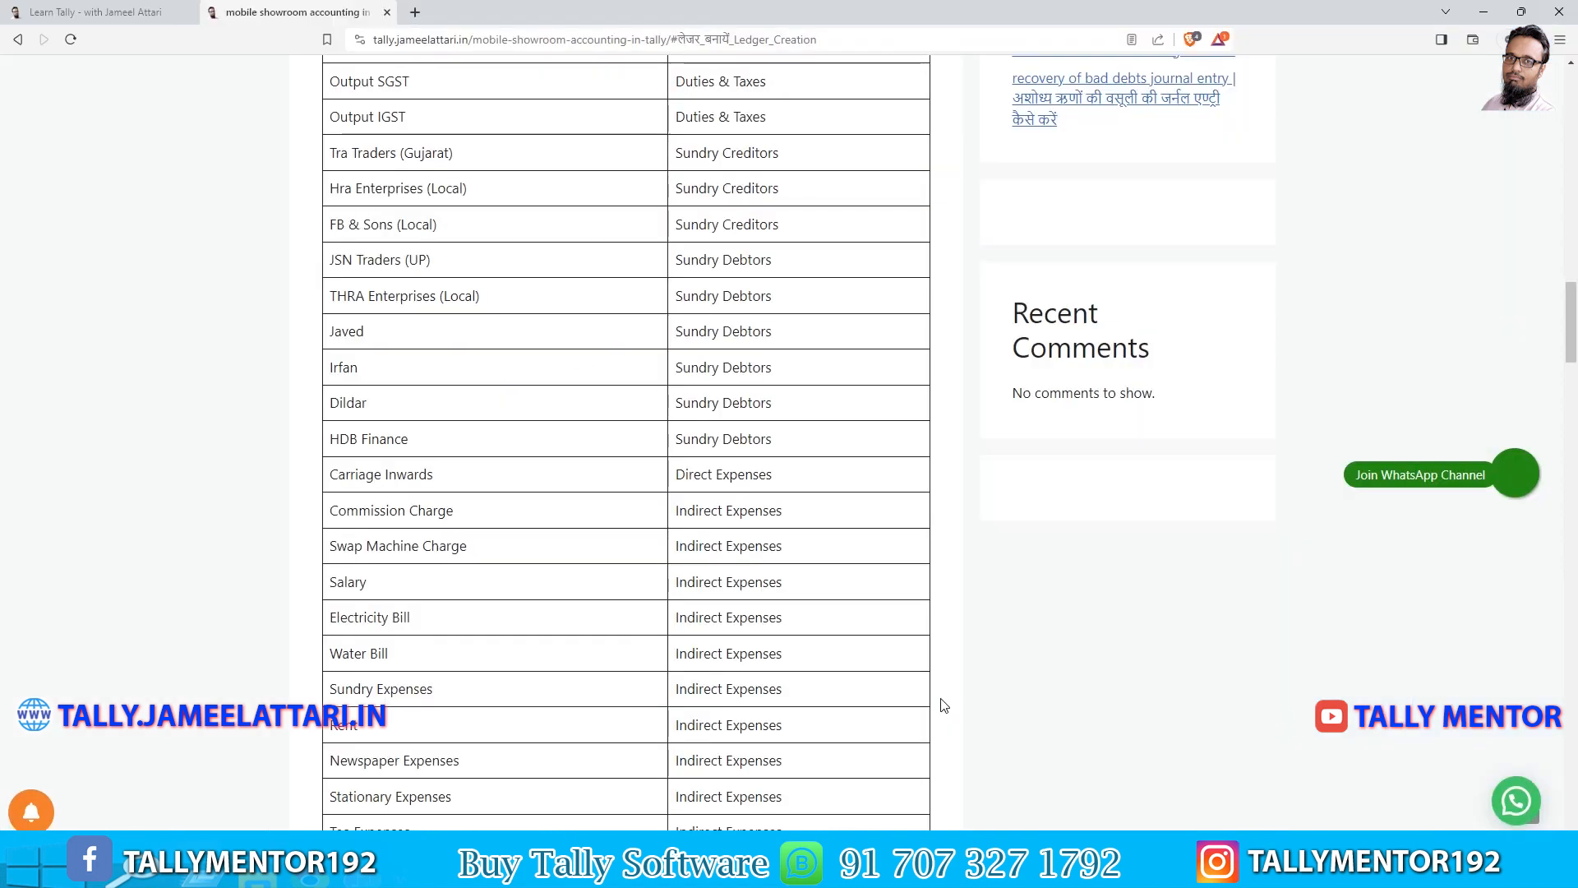
pyautogui.hotkey('alt', 'Tab')
pyautogui.write('Re')
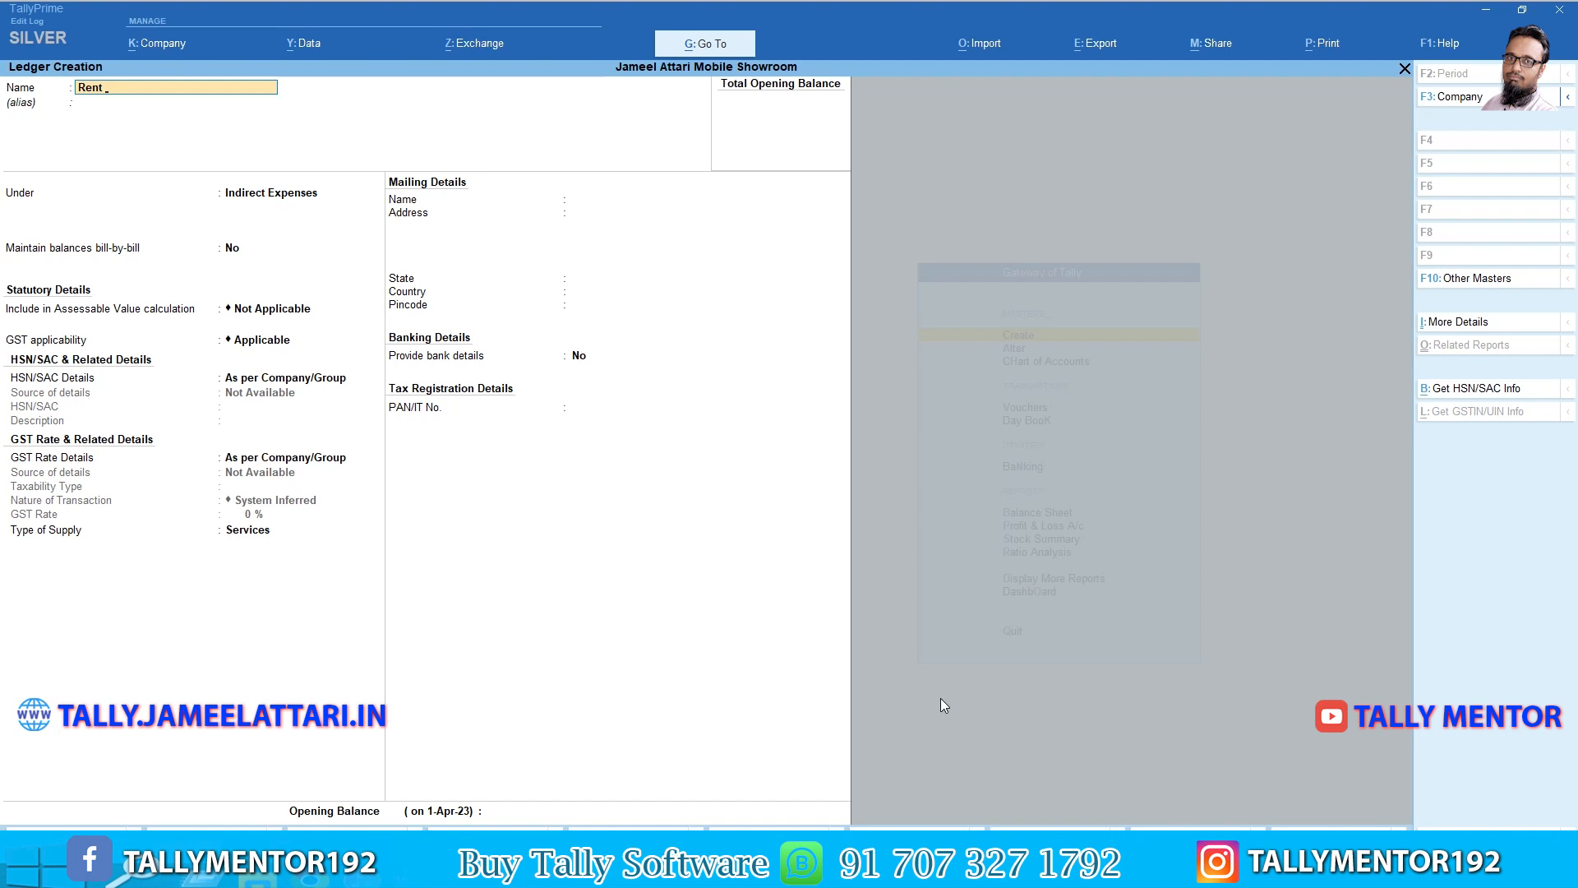
pyautogui.press('Return')
pyautogui.press('Return')
# Set GST applicability to Not Applicable for Rent and save the ledger without an opening balance.
pyautogui.press('Return')
pyautogui.write('No')
pyautogui.press('Return')
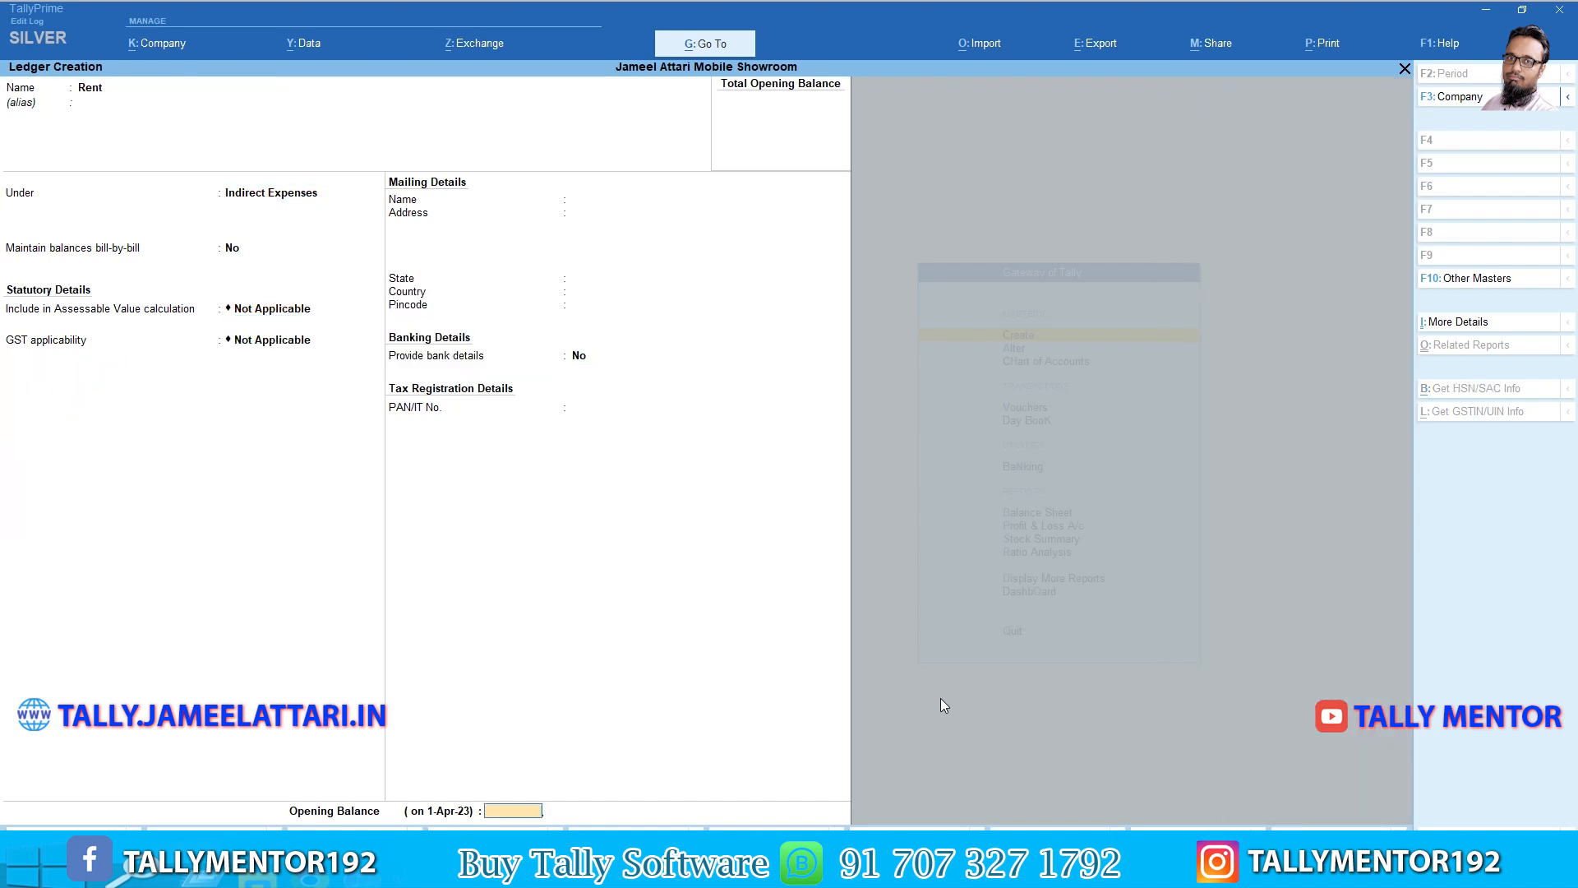
pyautogui.press('Return')
pyautogui.press('Return')
# Check the article's next ledger and name the new TallyPrime ledger Newspaper Expenses, keeping it under Indirect Expenses.
pyautogui.hotkey('alt', 'Tab')
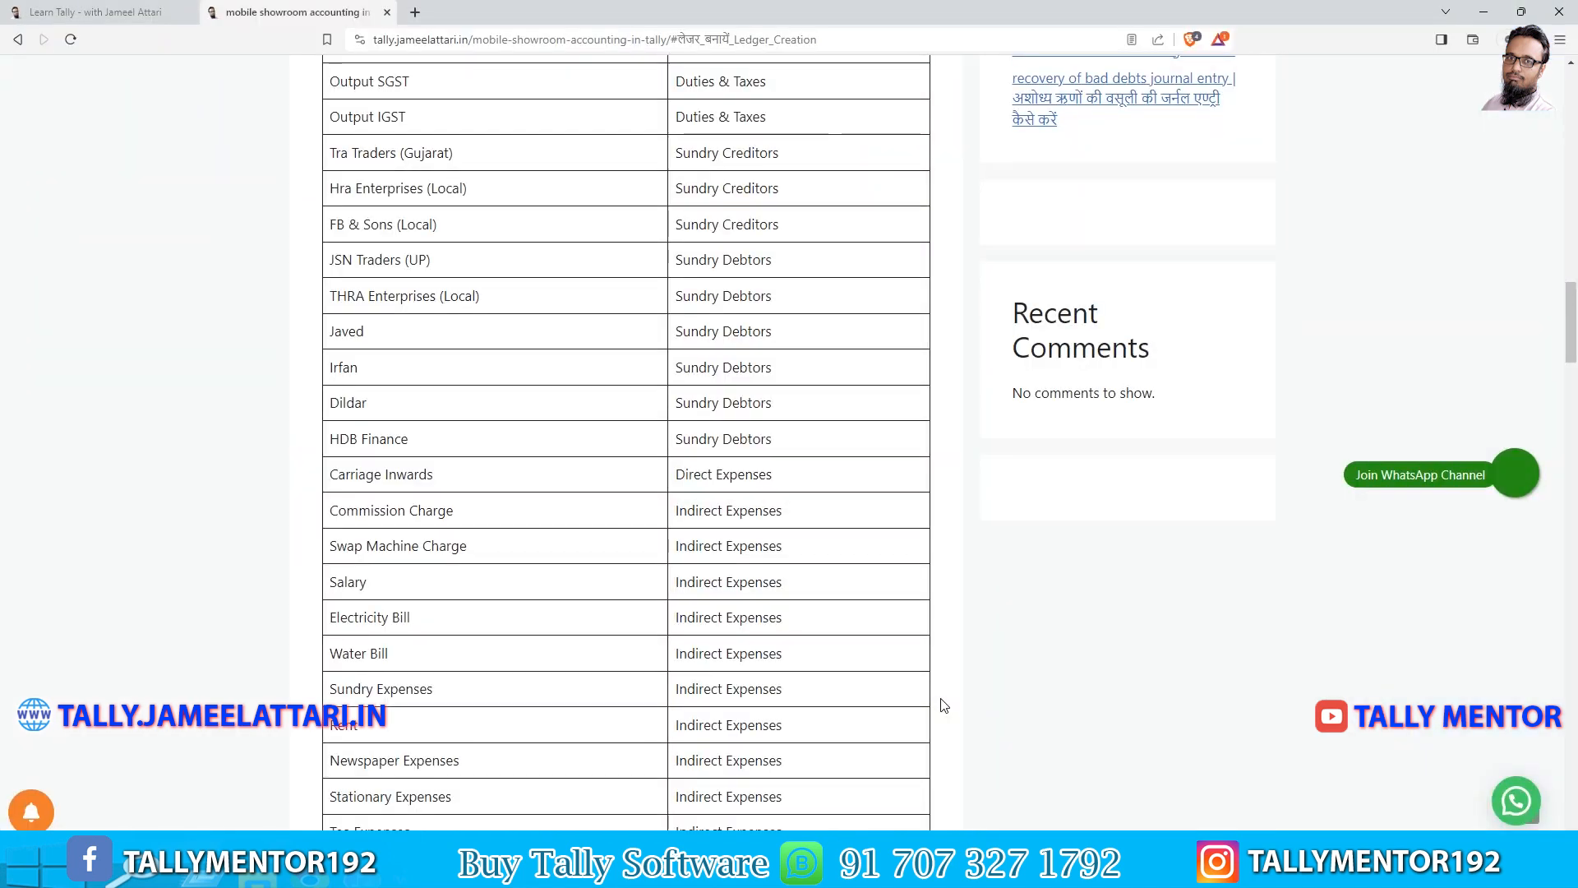
pyautogui.hotkey('alt', 'Tab')
pyautogui.write('Ne')
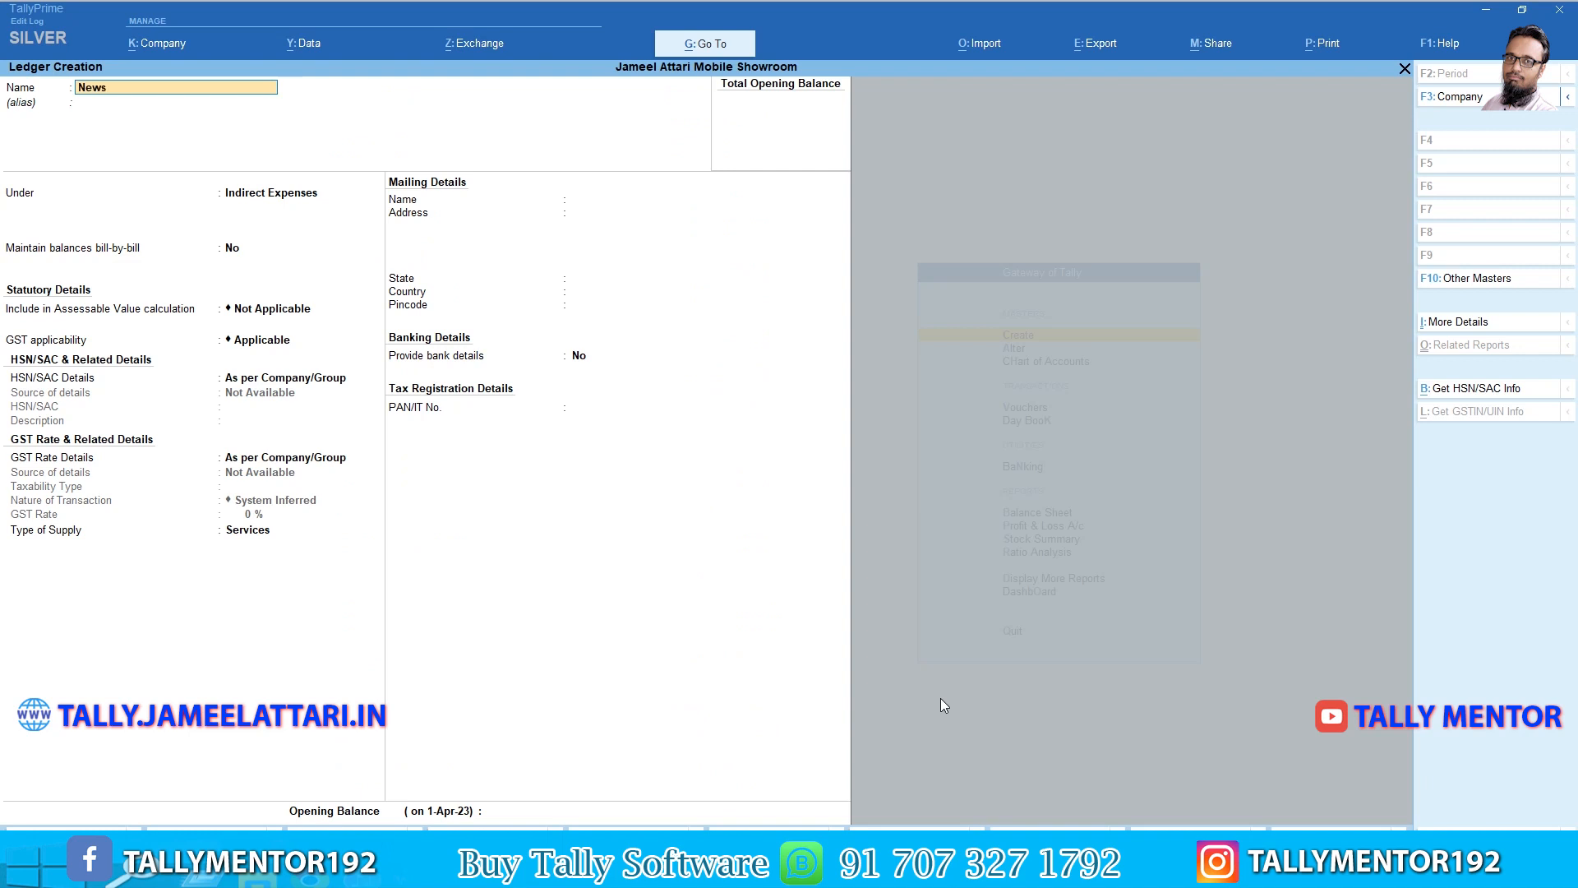
pyautogui.write('wspaper Expenses')
pyautogui.press('Return')
pyautogui.press('Return')
pyautogui.press('Return')
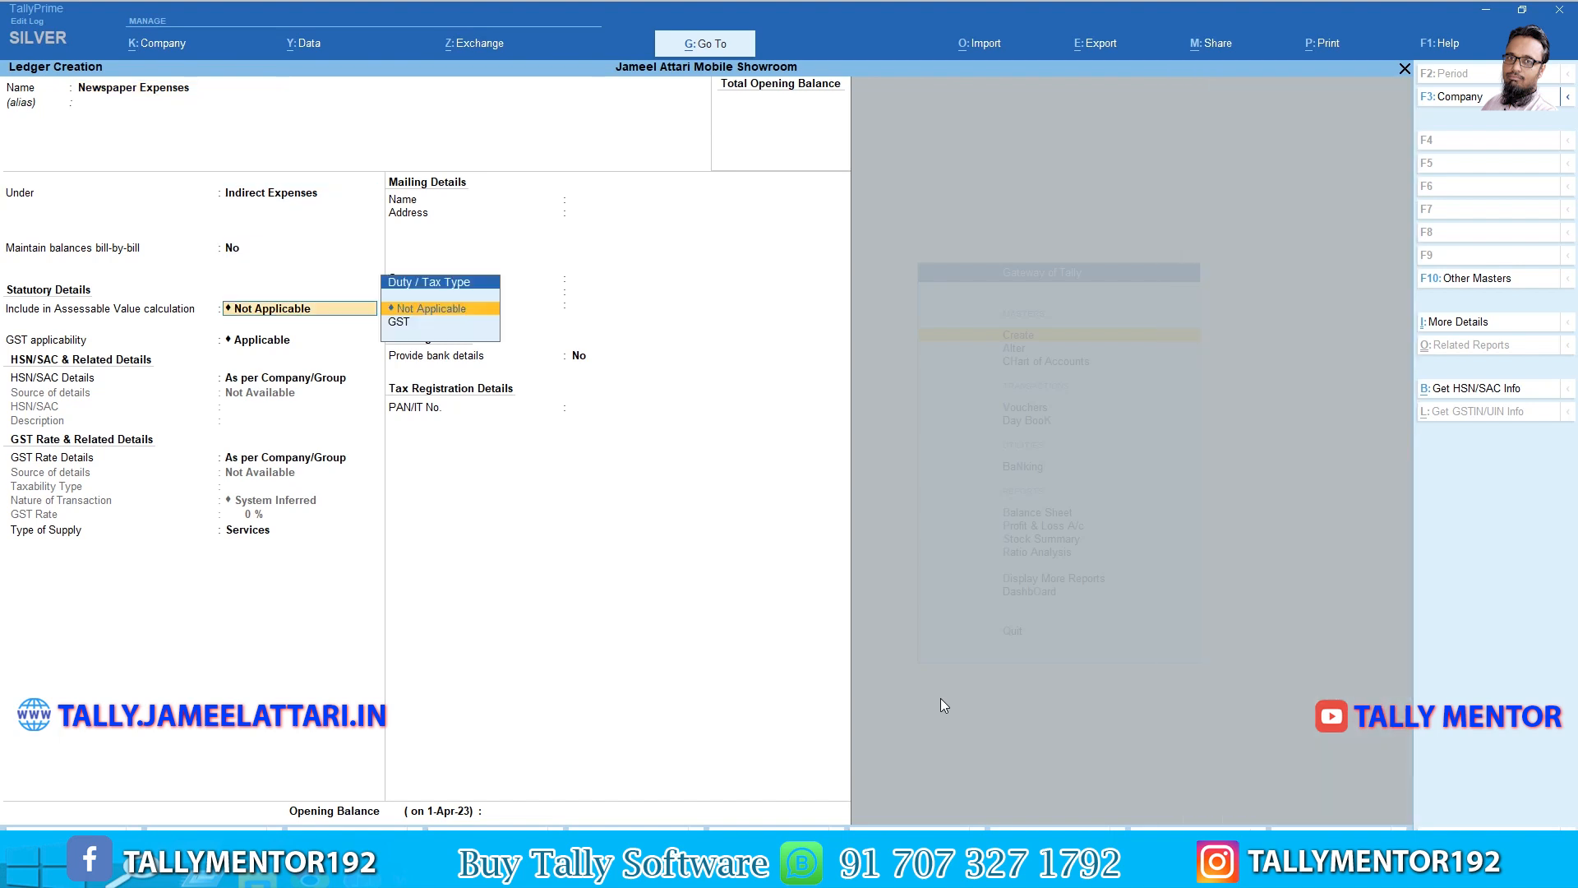
# Set GST applicability to Not Applicable for Newspaper Expenses and save the ledger without an opening balance.
pyautogui.press('Return')
pyautogui.write('N')
pyautogui.press('Return')
pyautogui.press('Return')
pyautogui.press('Return')
# Check the article's next ledger and name the new TallyPrime ledger Stationary Expenses, keeping it under Indirect Expenses.
pyautogui.hotkey('alt', 'Tab')
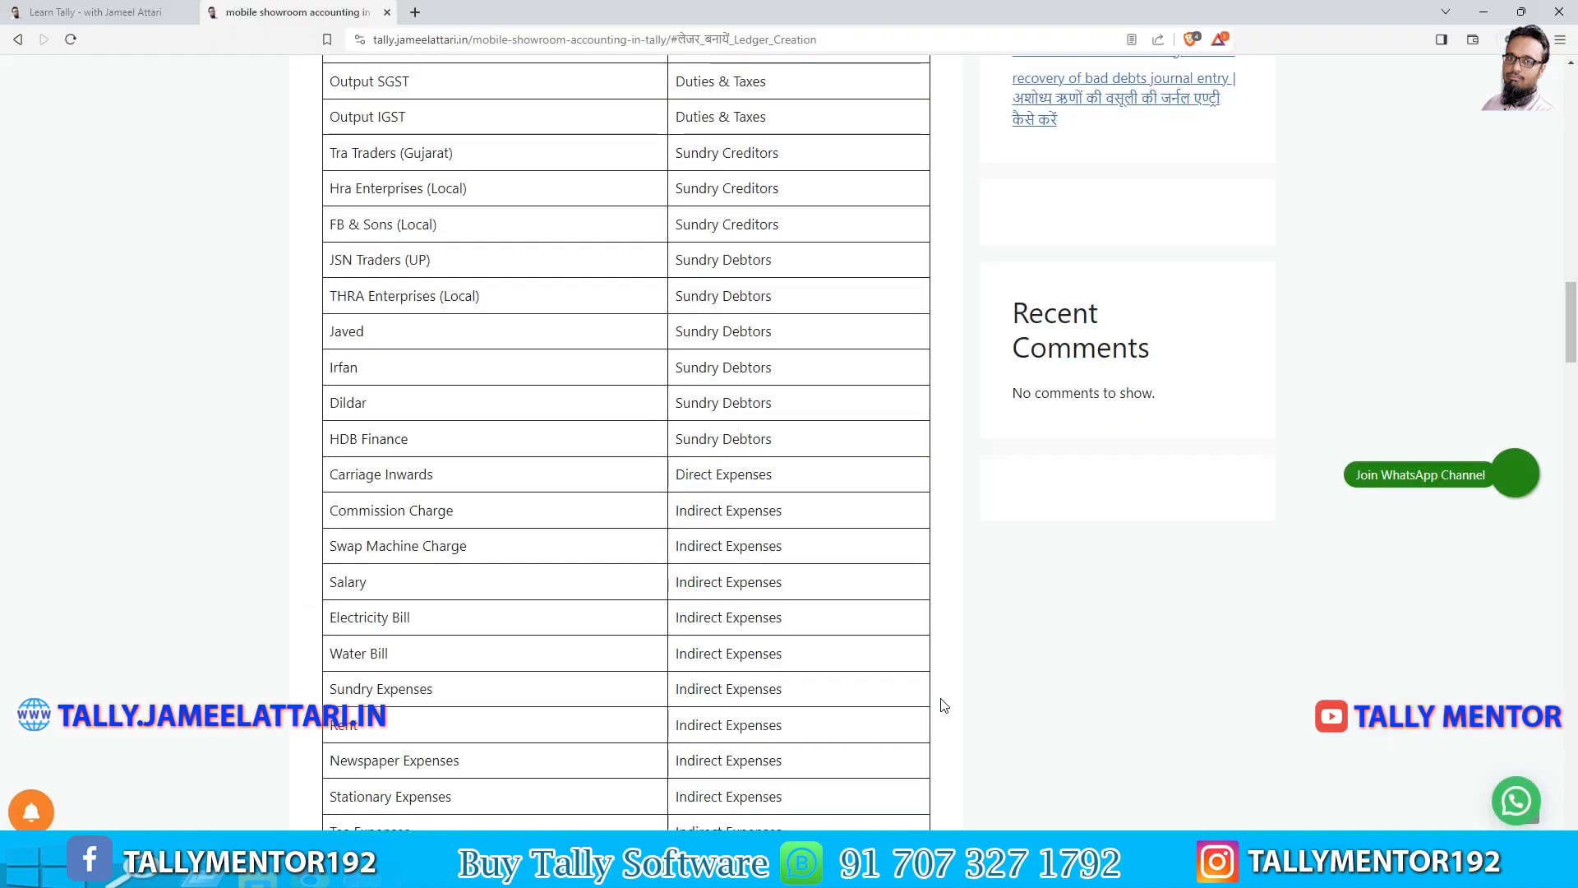
pyautogui.hotkey('alt', 'Tab')
pyautogui.write('Stationary expenses')
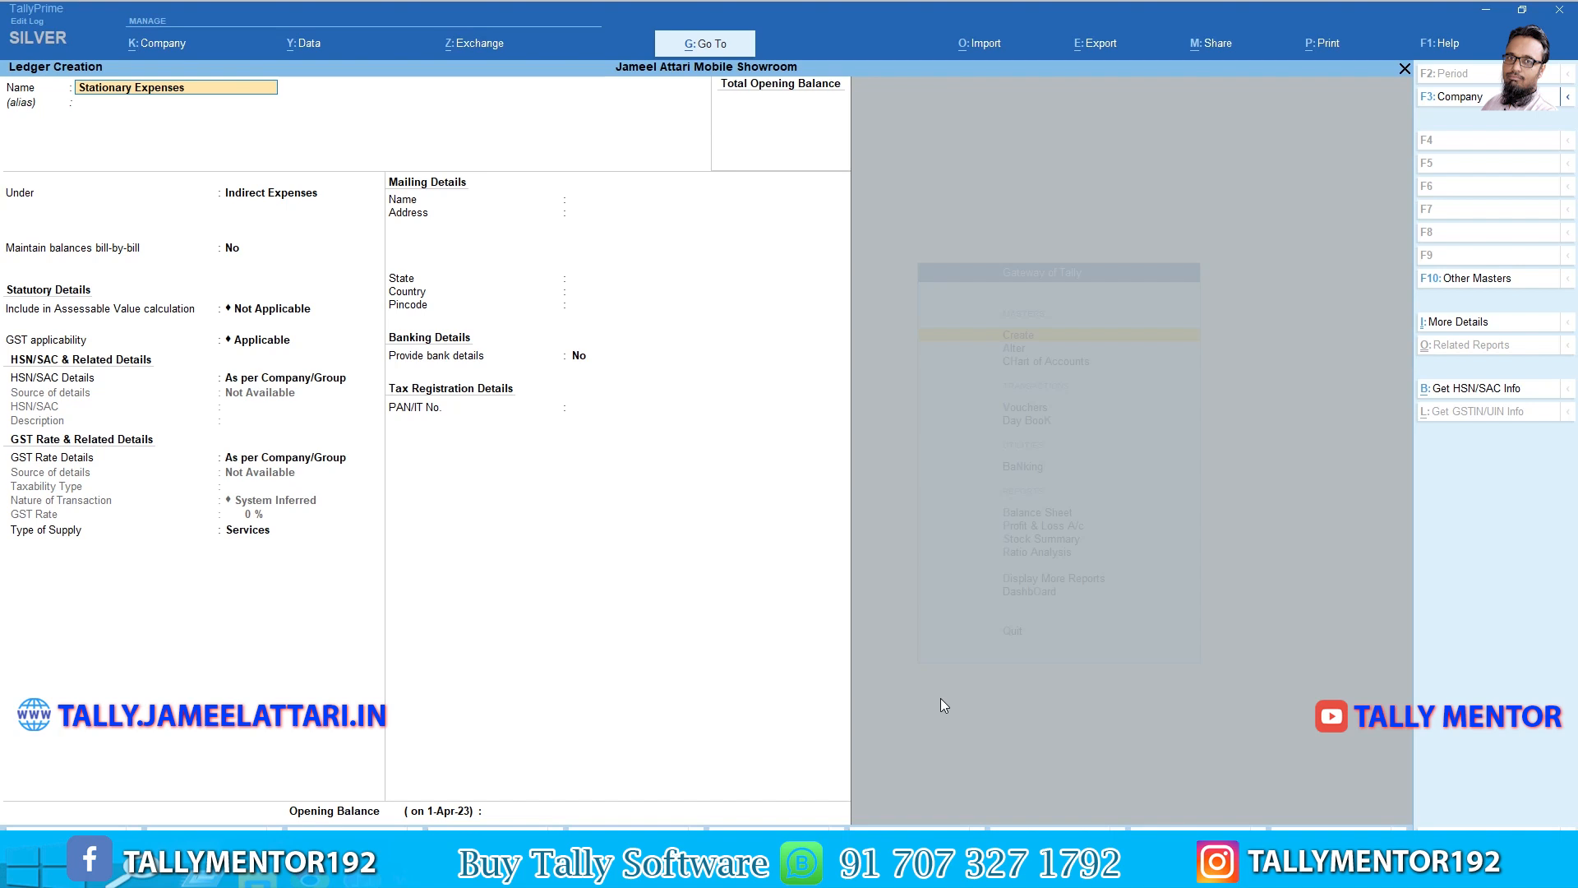
pyautogui.press('Return')
pyautogui.press('Return')
pyautogui.press('Return')
# Complete the statutory details for Stationary Expenses and save the ledger without an opening balance.
pyautogui.press('Return')
pyautogui.press('Return')
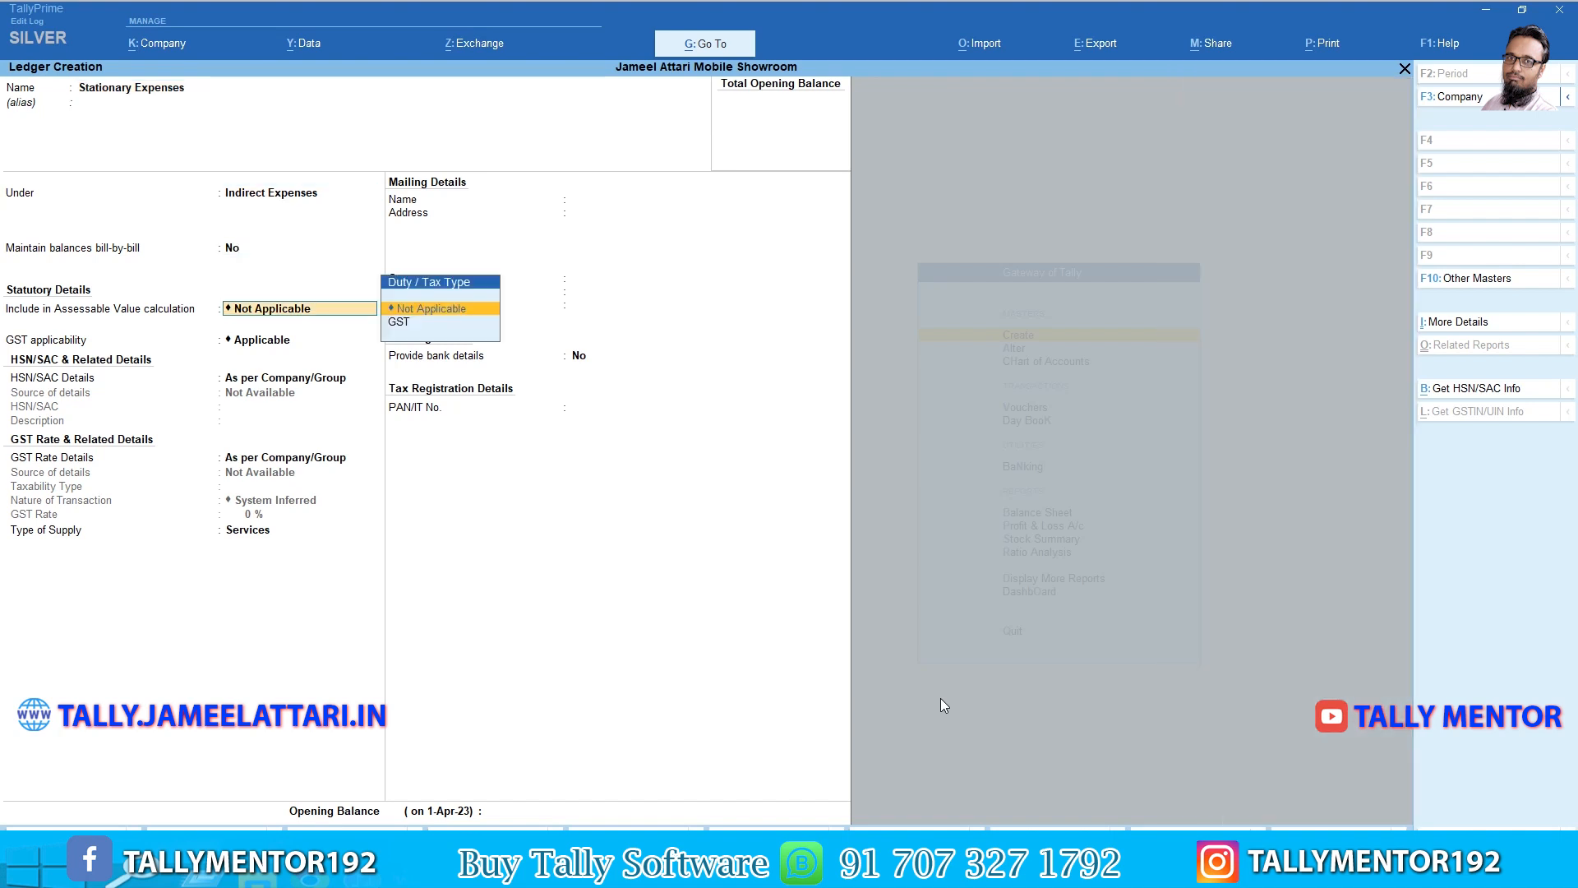
pyautogui.press('Return')
pyautogui.press('Return')
pyautogui.press('Return')
pyautogui.press('Return')
# Check the article's last ledgers and name the new TallyPrime ledger Tea Expenses, keeping it under Indirect Expenses.
pyautogui.hotkey('alt', 'Tab')
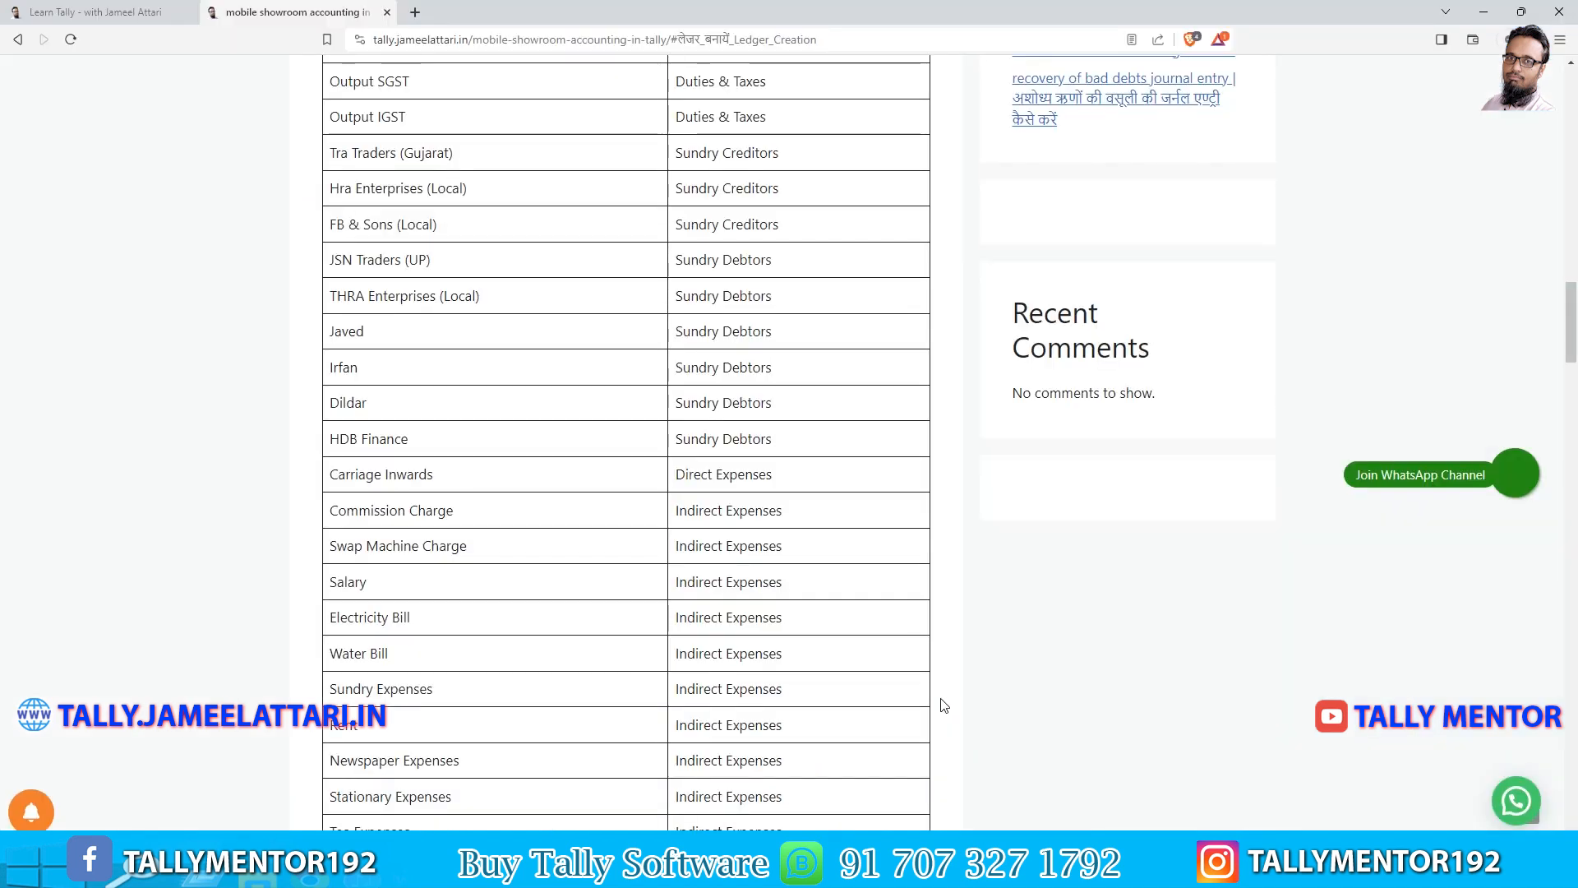
pyautogui.scroll(-2, 944, 706)
pyautogui.scroll(3, 912, 740)
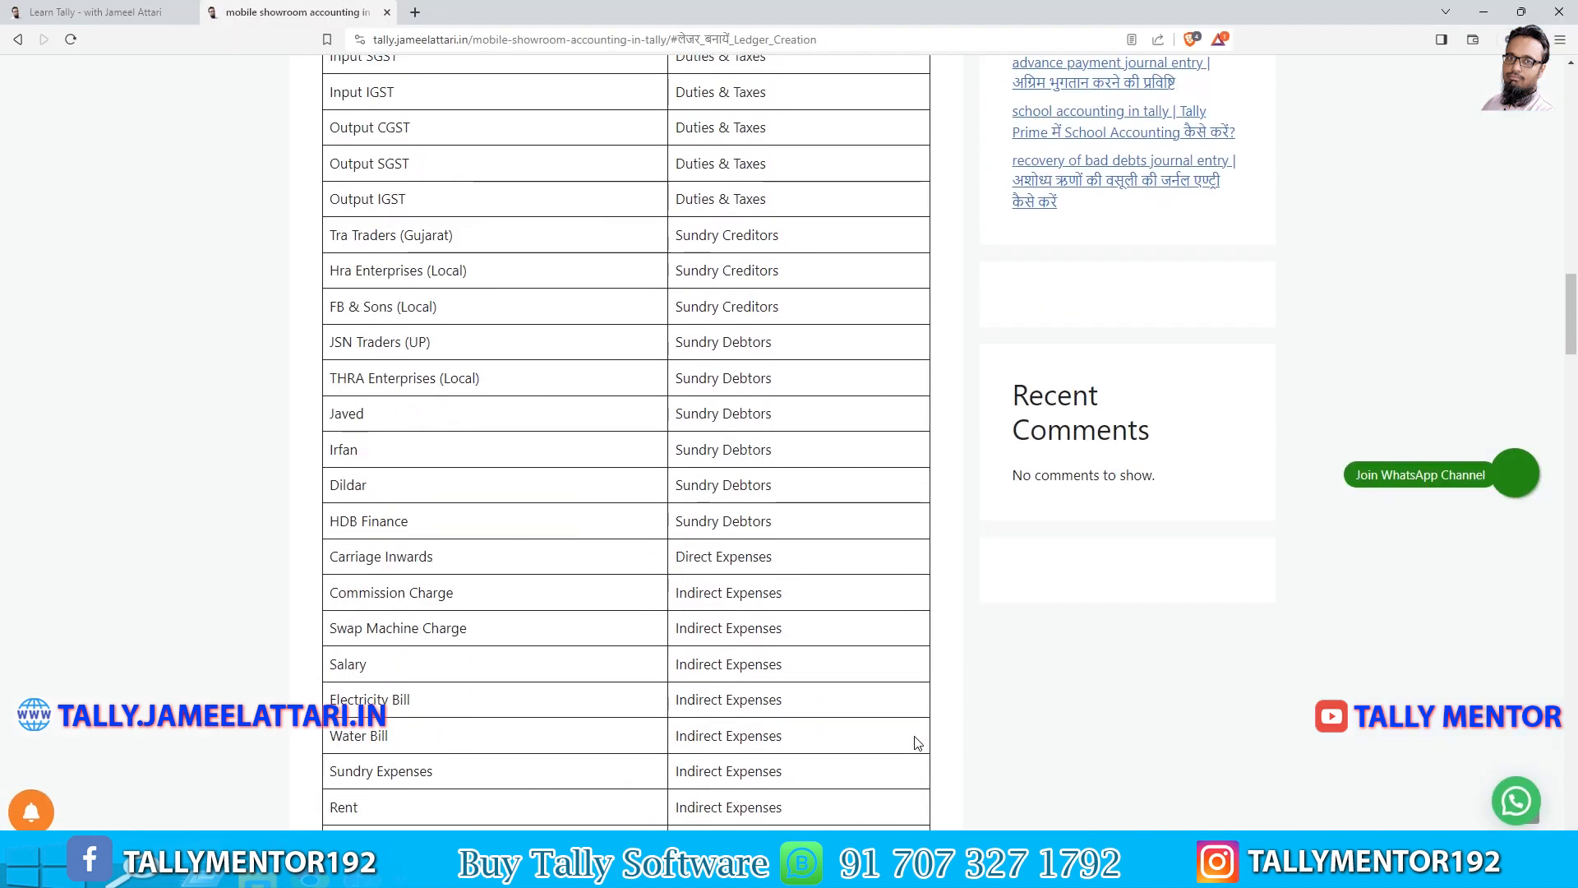
pyautogui.hotkey('alt', 'Tab')
pyautogui.write('Tea Expenses')
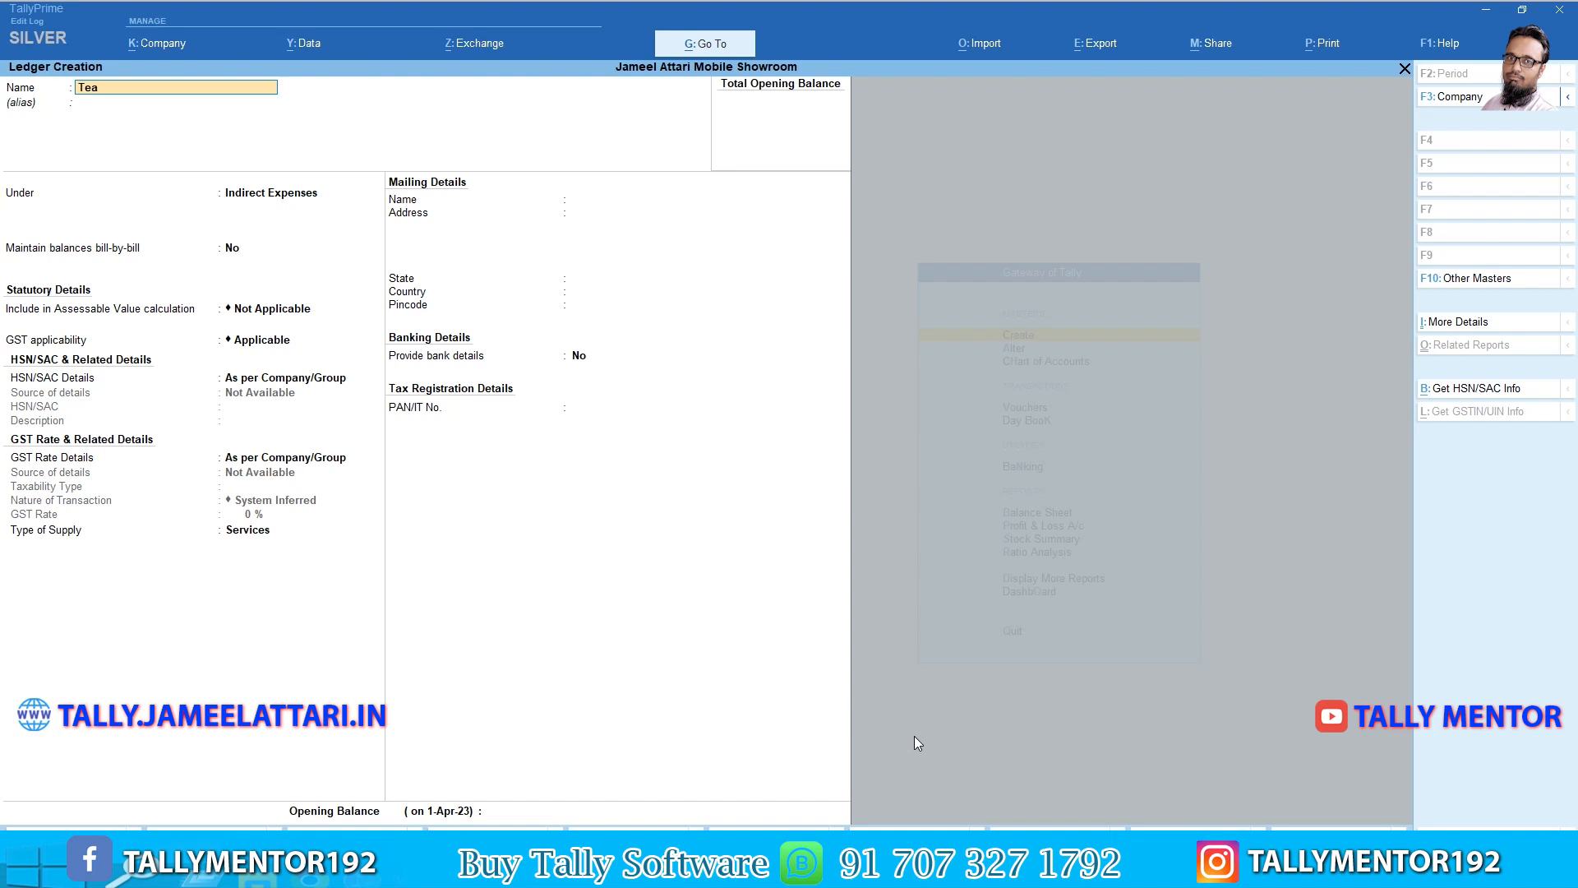
pyautogui.press('Return')
pyautogui.press('Return')
pyautogui.press('Return')
pyautogui.press('Return')
# Set GST applicability to Not Applicable for Tea Expenses and save the ledger without an opening balance.
pyautogui.press('Return')
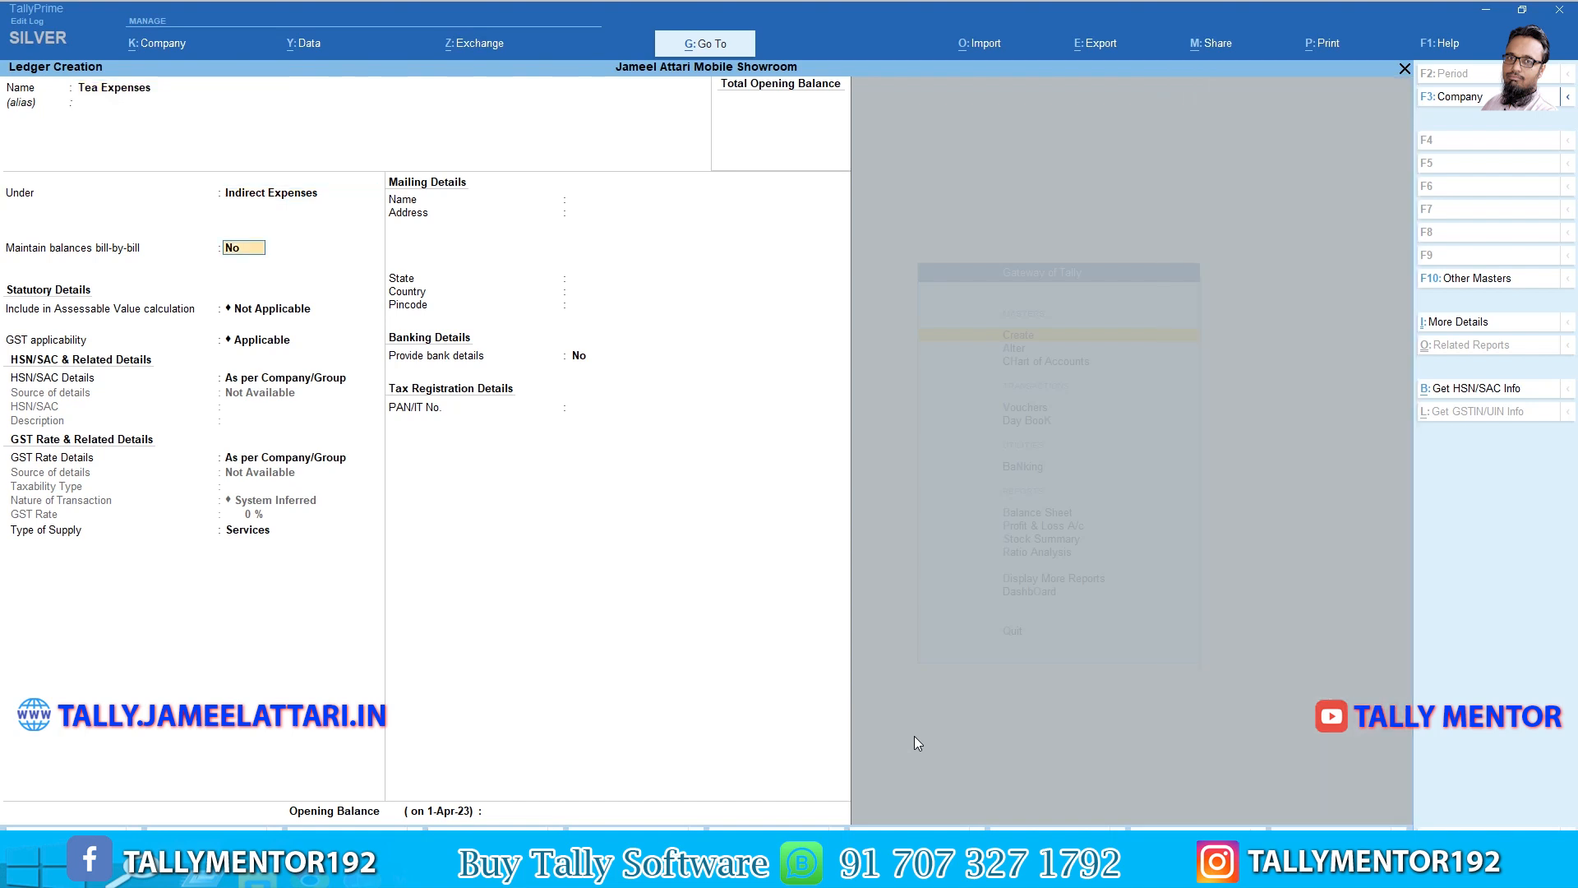
pyautogui.write('no')
pyautogui.press('Return')
pyautogui.press('Return')
pyautogui.press('Return')
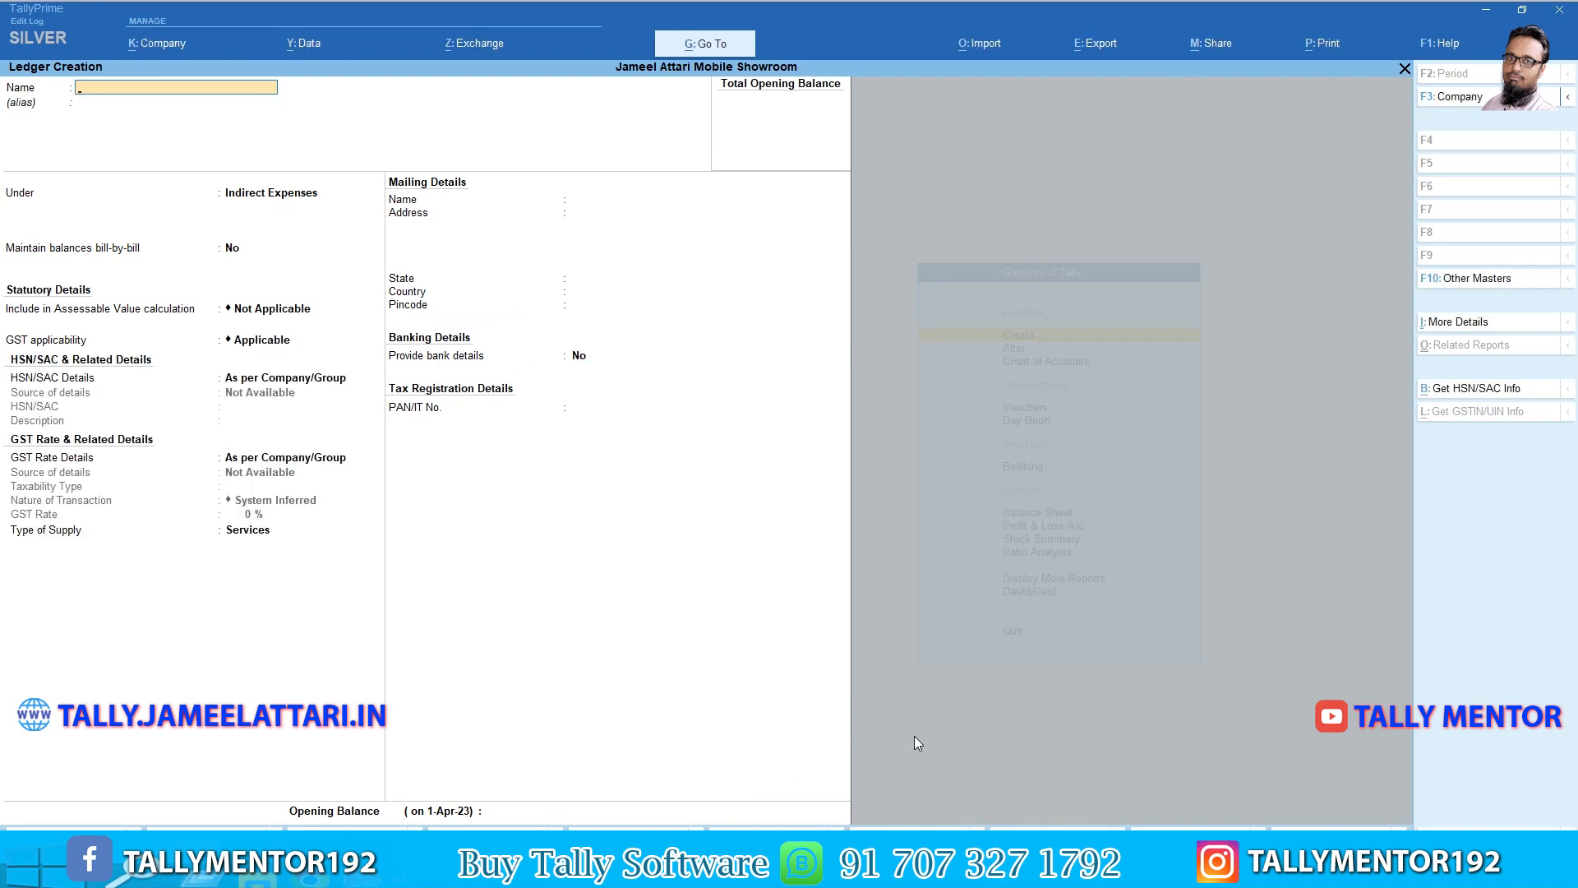
# Quit ledger creation and return to the Gateway of Tally.
pyautogui.press('Escape')
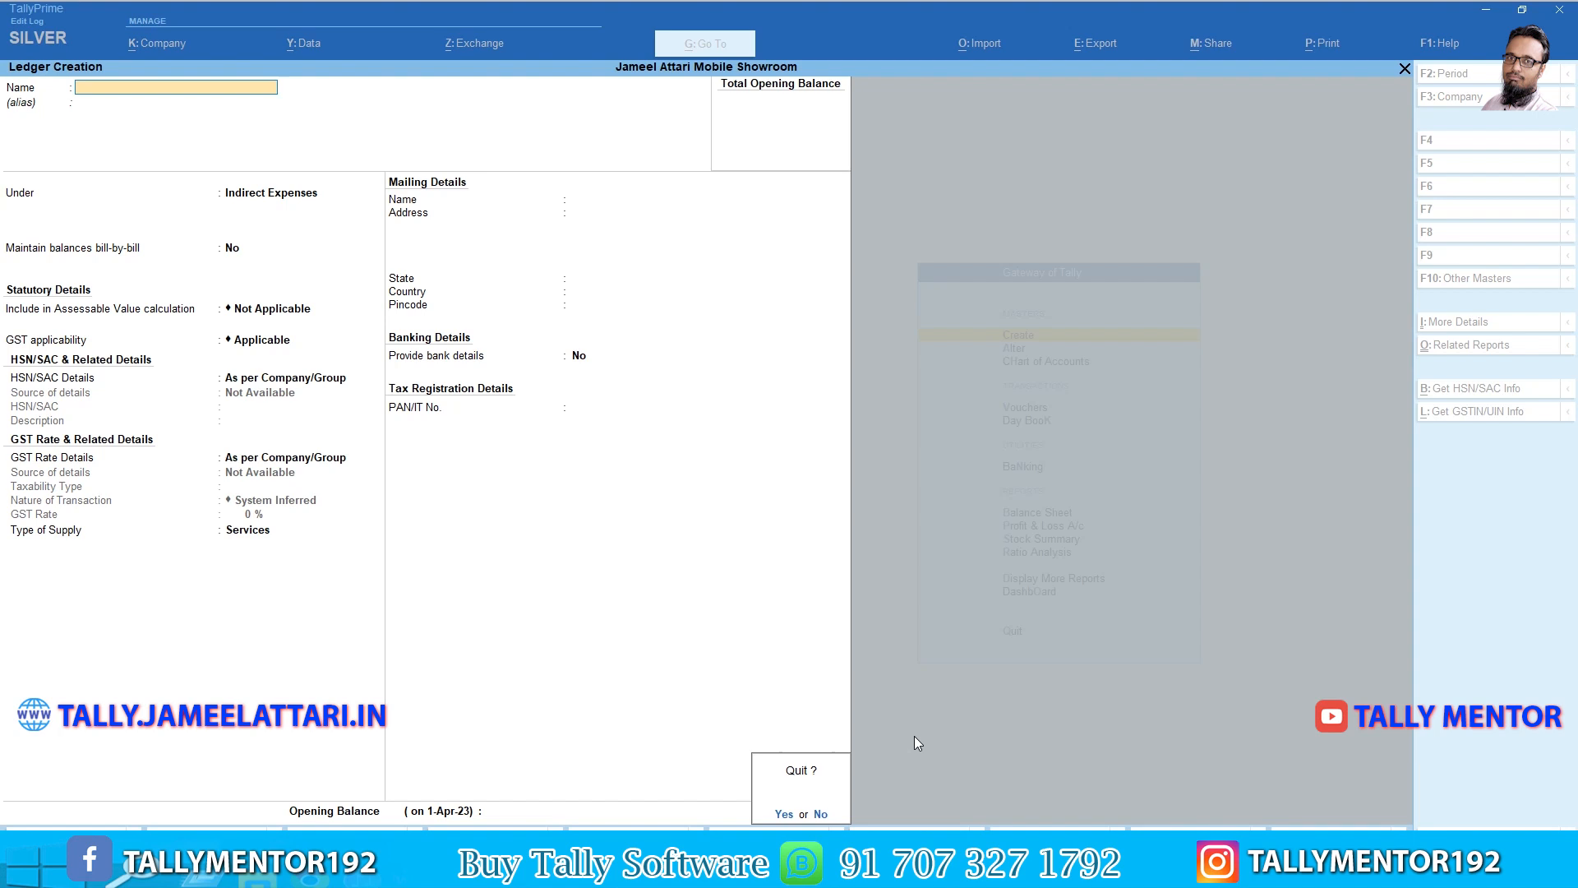
pyautogui.press('y')
pyautogui.press('Escape')
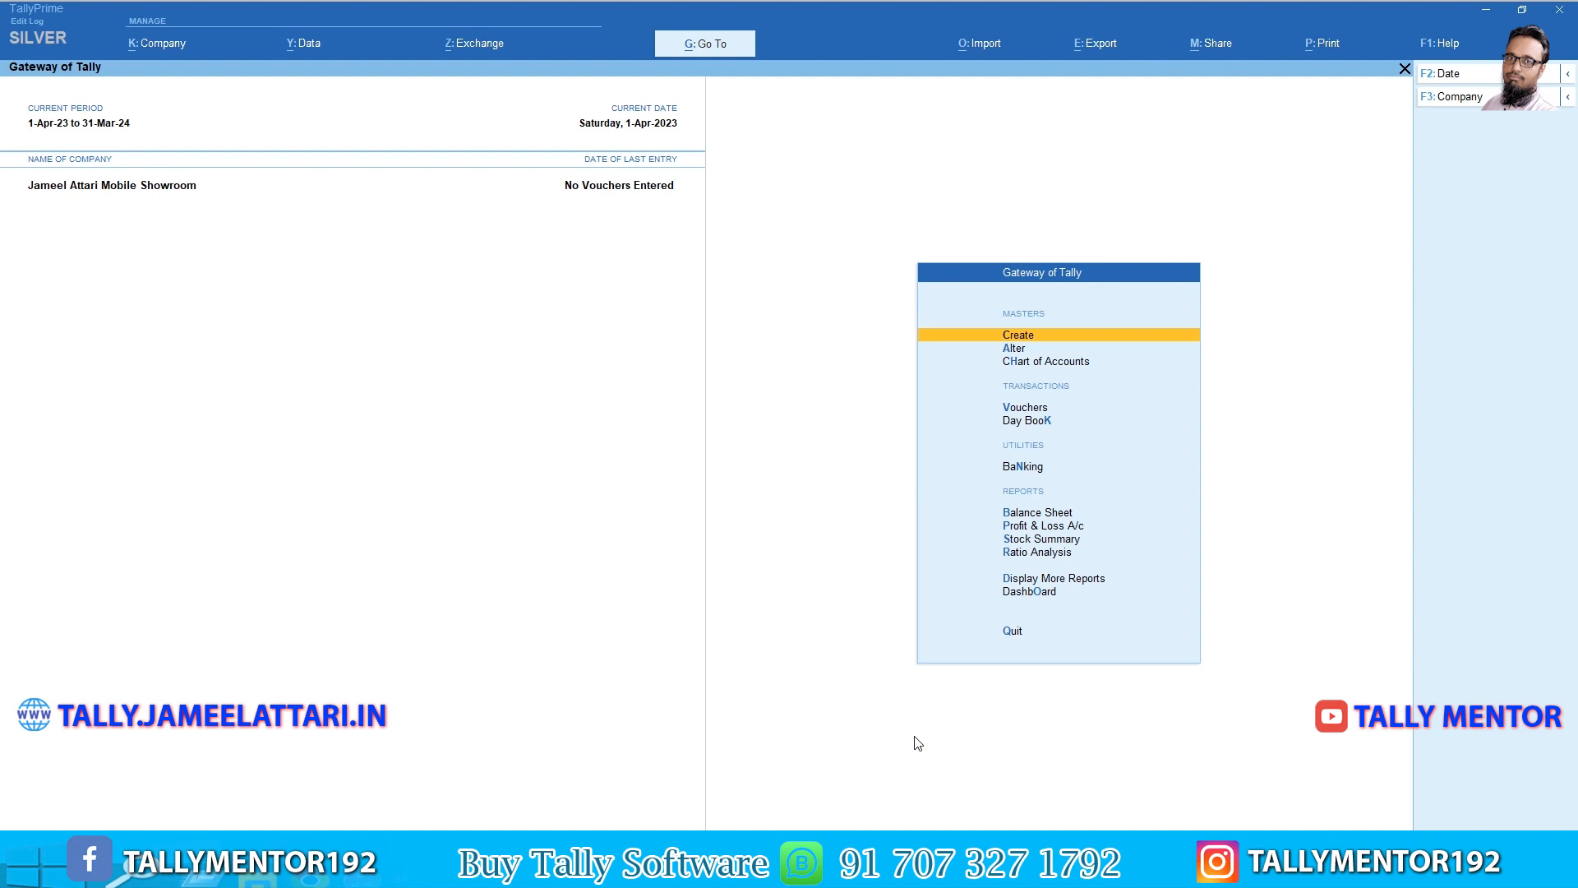
# Open the list of ledgers for alteration and look through all the ledgers created for the mobile showroom.
pyautogui.press('Down')
pyautogui.press('Return')
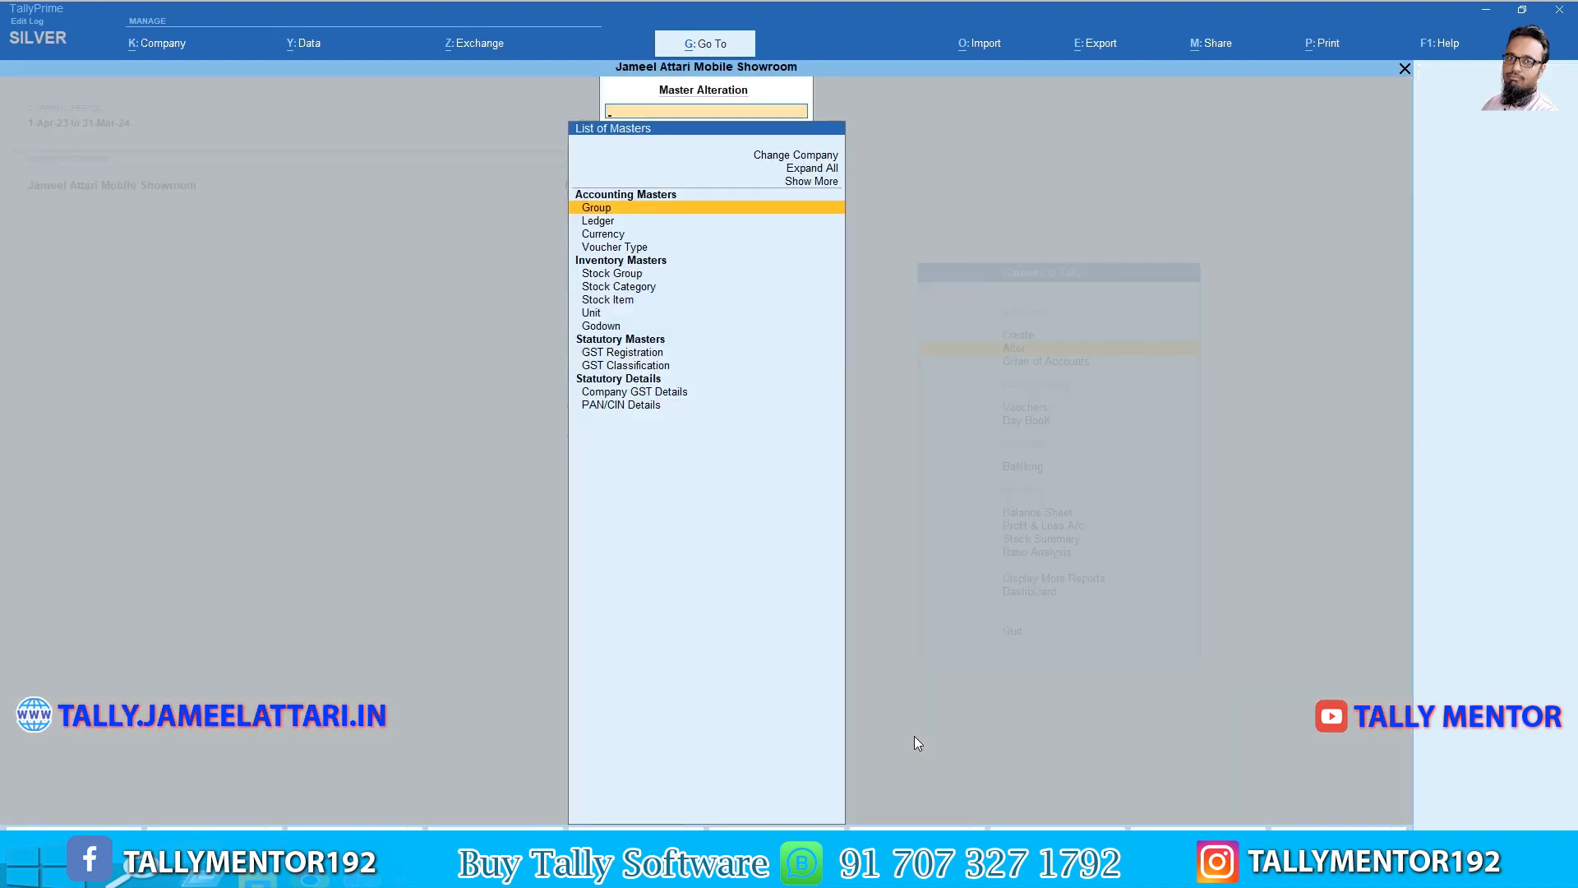
pyautogui.press('Down')
pyautogui.press('Return')
pyautogui.press('Down')
pyautogui.press('Down')
pyautogui.press('Down')
pyautogui.press('Down')
pyautogui.press('Down')
pyautogui.press('Down')
pyautogui.press('Down')
pyautogui.press('Down')
pyautogui.press('Down')
pyautogui.press('Down')
pyautogui.press('Down')
pyautogui.press('Down')
pyautogui.press('Down')
pyautogui.press('Down')
pyautogui.press('Down')
pyautogui.press('Down')
pyautogui.press('Down')
pyautogui.press('Down')
pyautogui.press('Down')
pyautogui.press('Down')
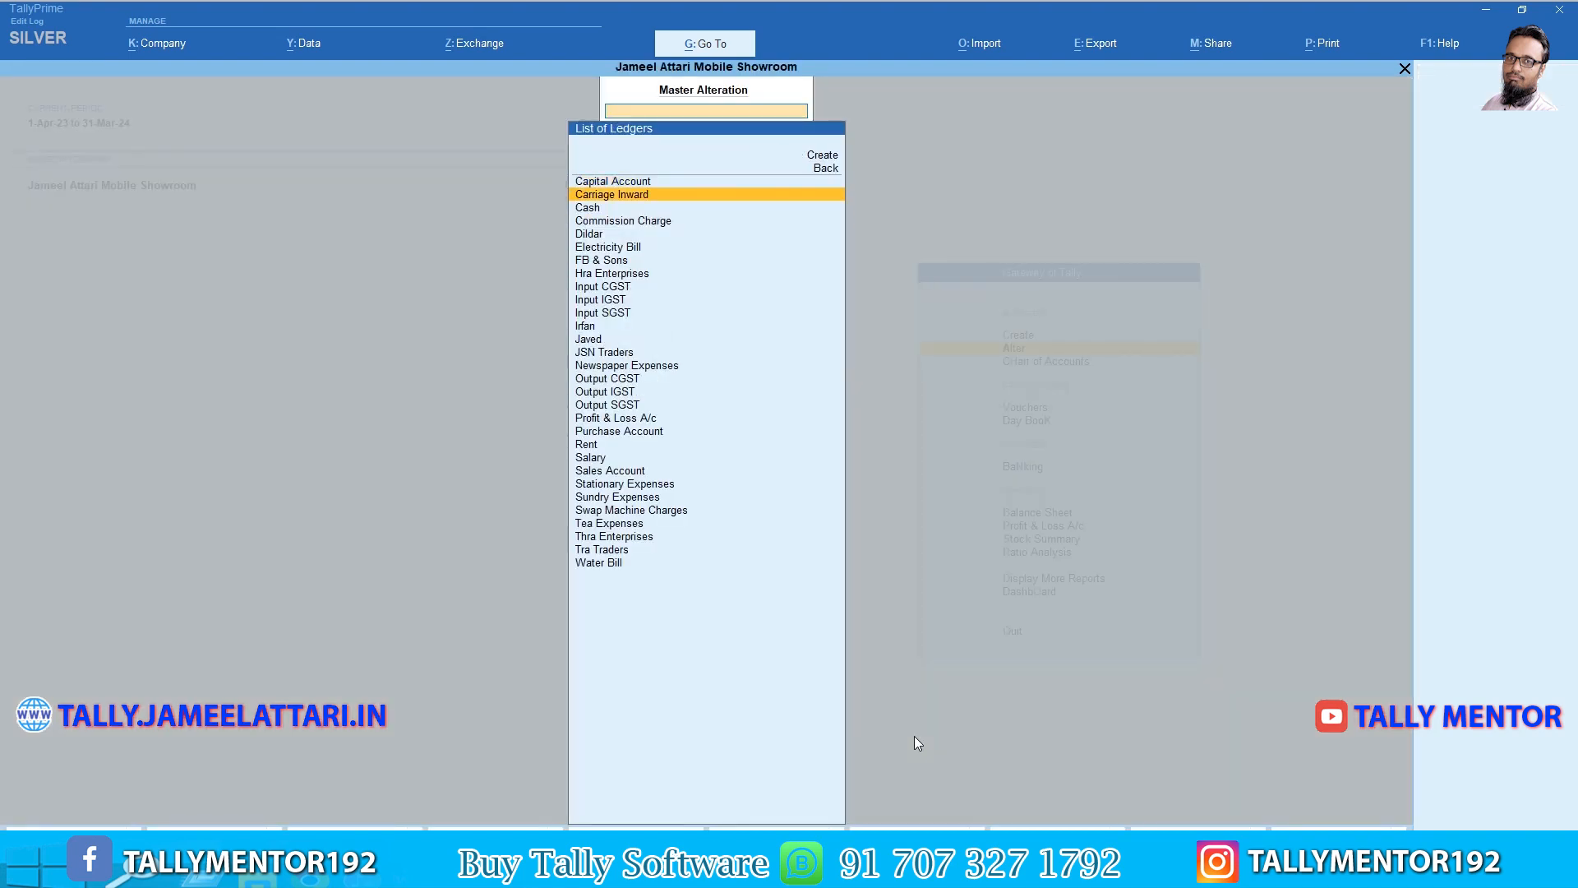
pyautogui.press('Up')
pyautogui.press('Up')
pyautogui.press('Up')
pyautogui.press('Up')
pyautogui.press('Up')
pyautogui.press('Up')
pyautogui.press('Up')
pyautogui.press('Up')
pyautogui.press('Up')
pyautogui.press('Up')
pyautogui.press('Up')
pyautogui.press('Up')
pyautogui.press('Up')
pyautogui.press('Up')
pyautogui.press('Up')
pyautogui.press('Up')
pyautogui.press('Up')
pyautogui.press('Up')
pyautogui.press('Up')
pyautogui.press('Up')
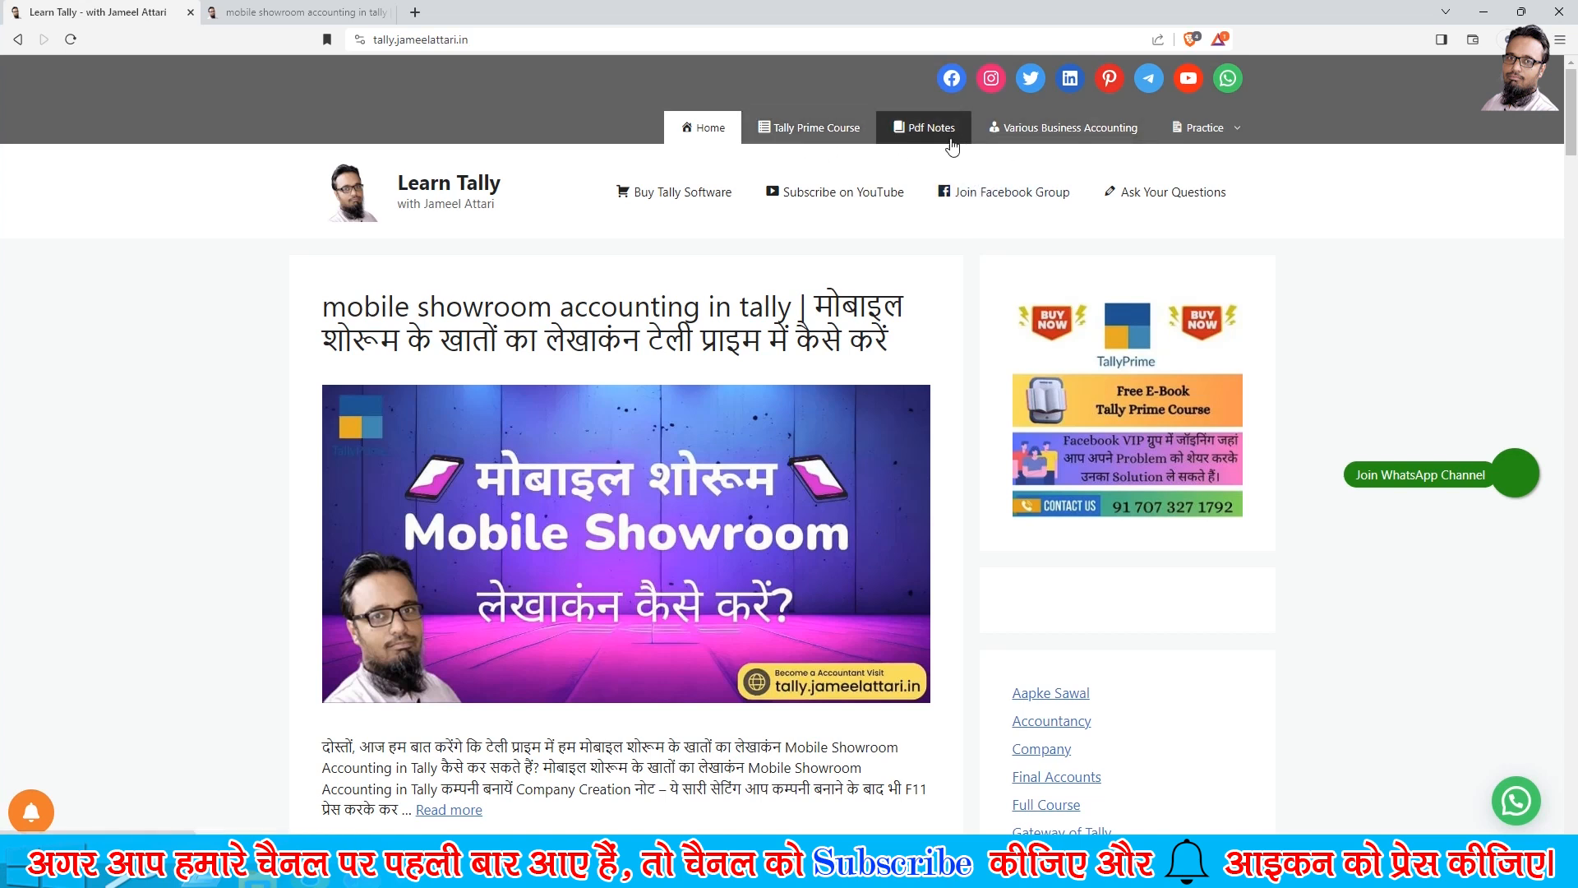
# Look through the Tally PDF notes page on the Learn Tally website in the browser and return to its home page.
pyautogui.click(922, 133)
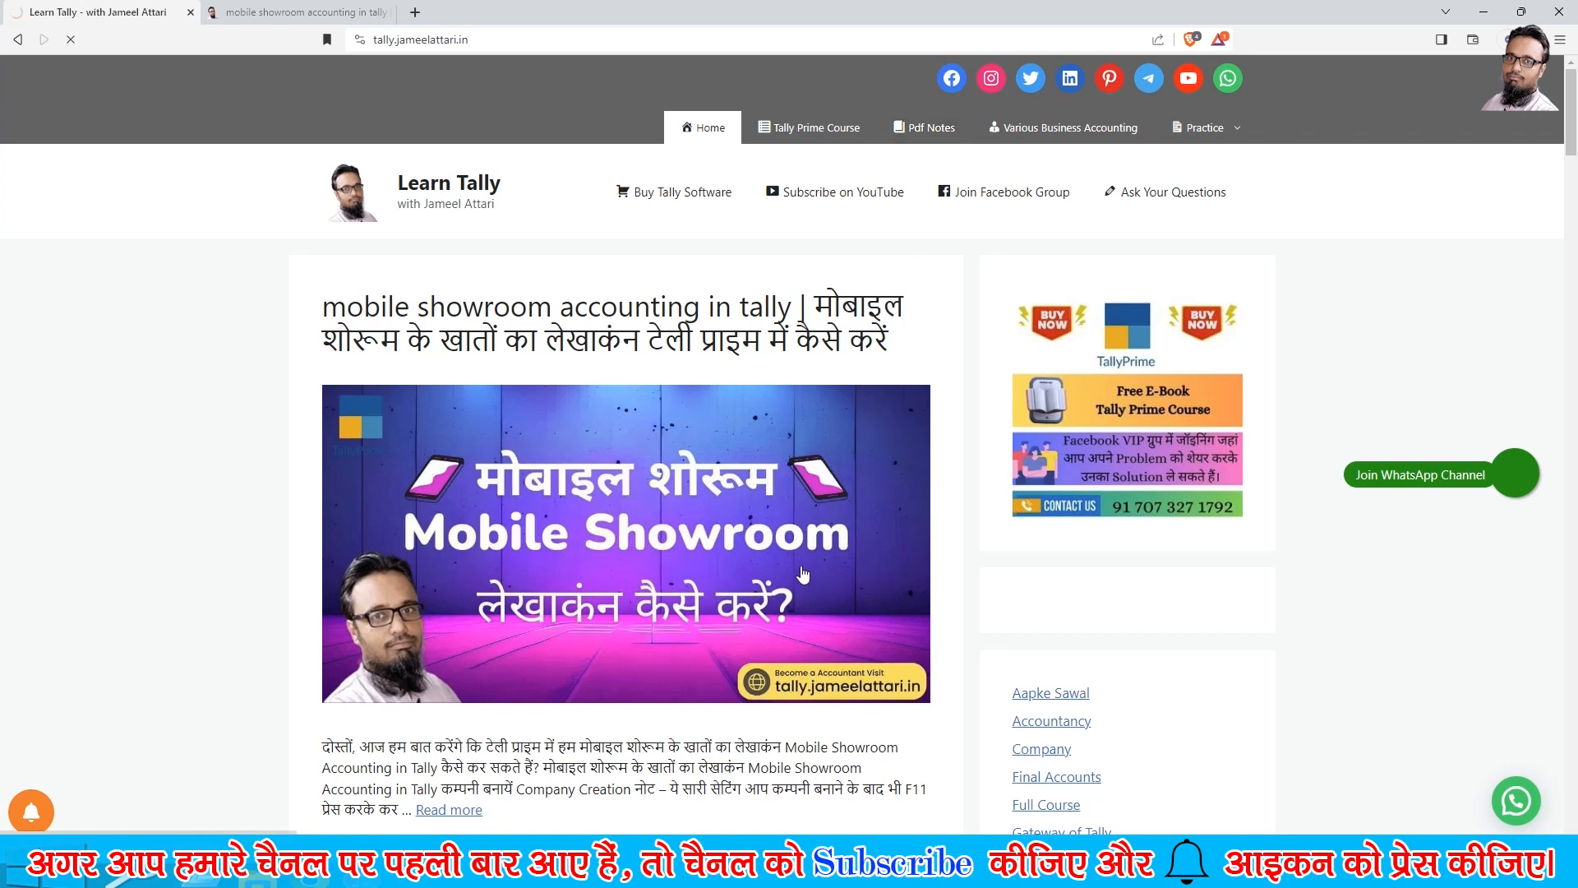
pyautogui.scroll(-5, 744, 518)
pyautogui.scroll(5, 735, 530)
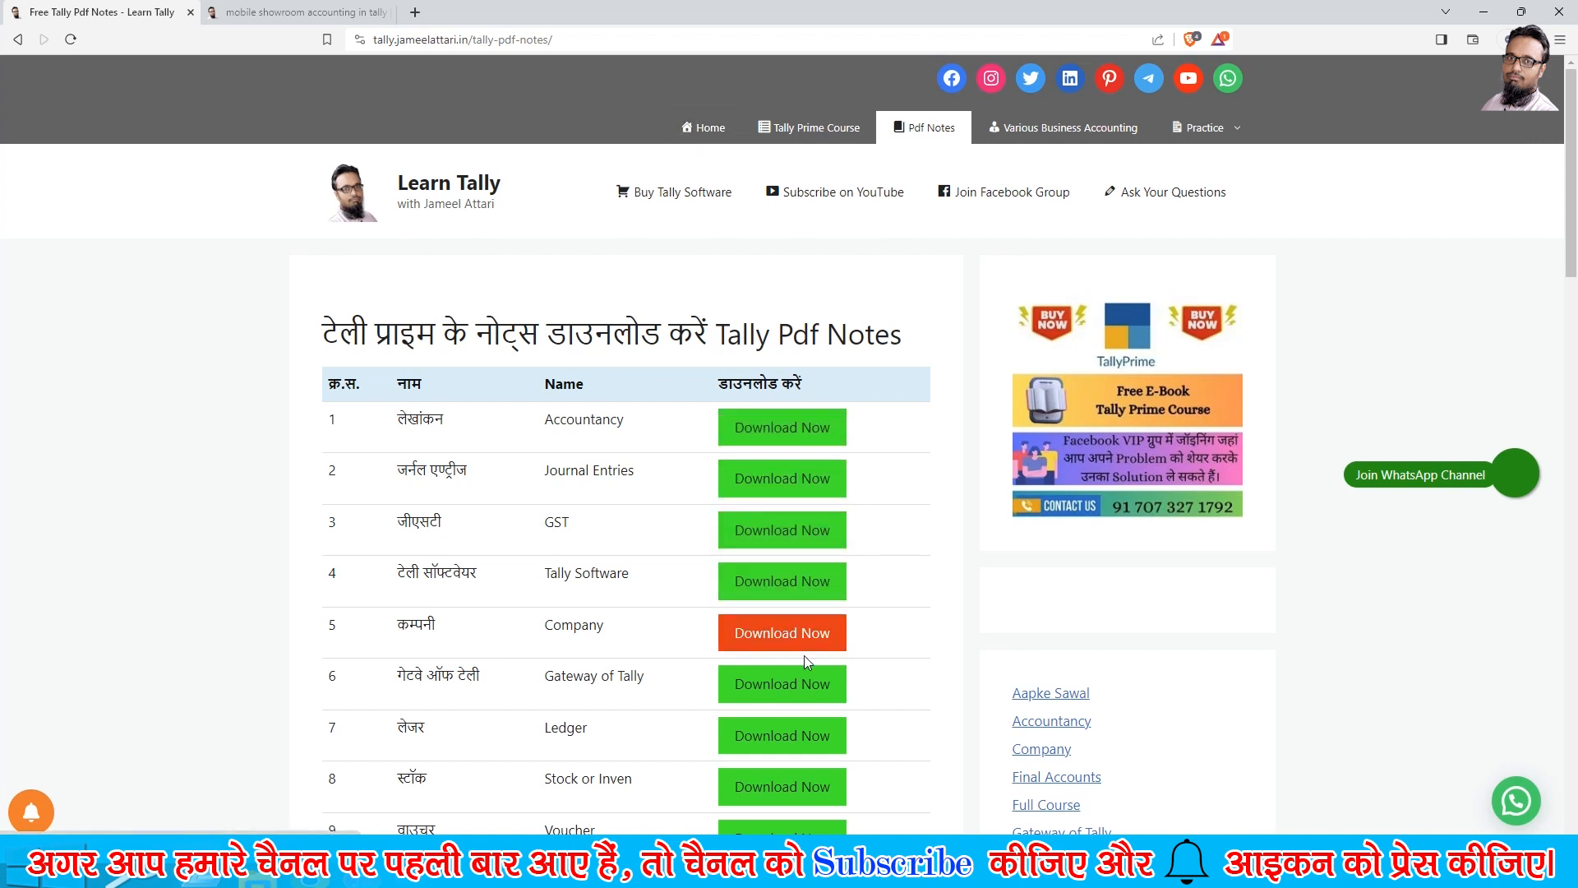
pyautogui.click(688, 131)
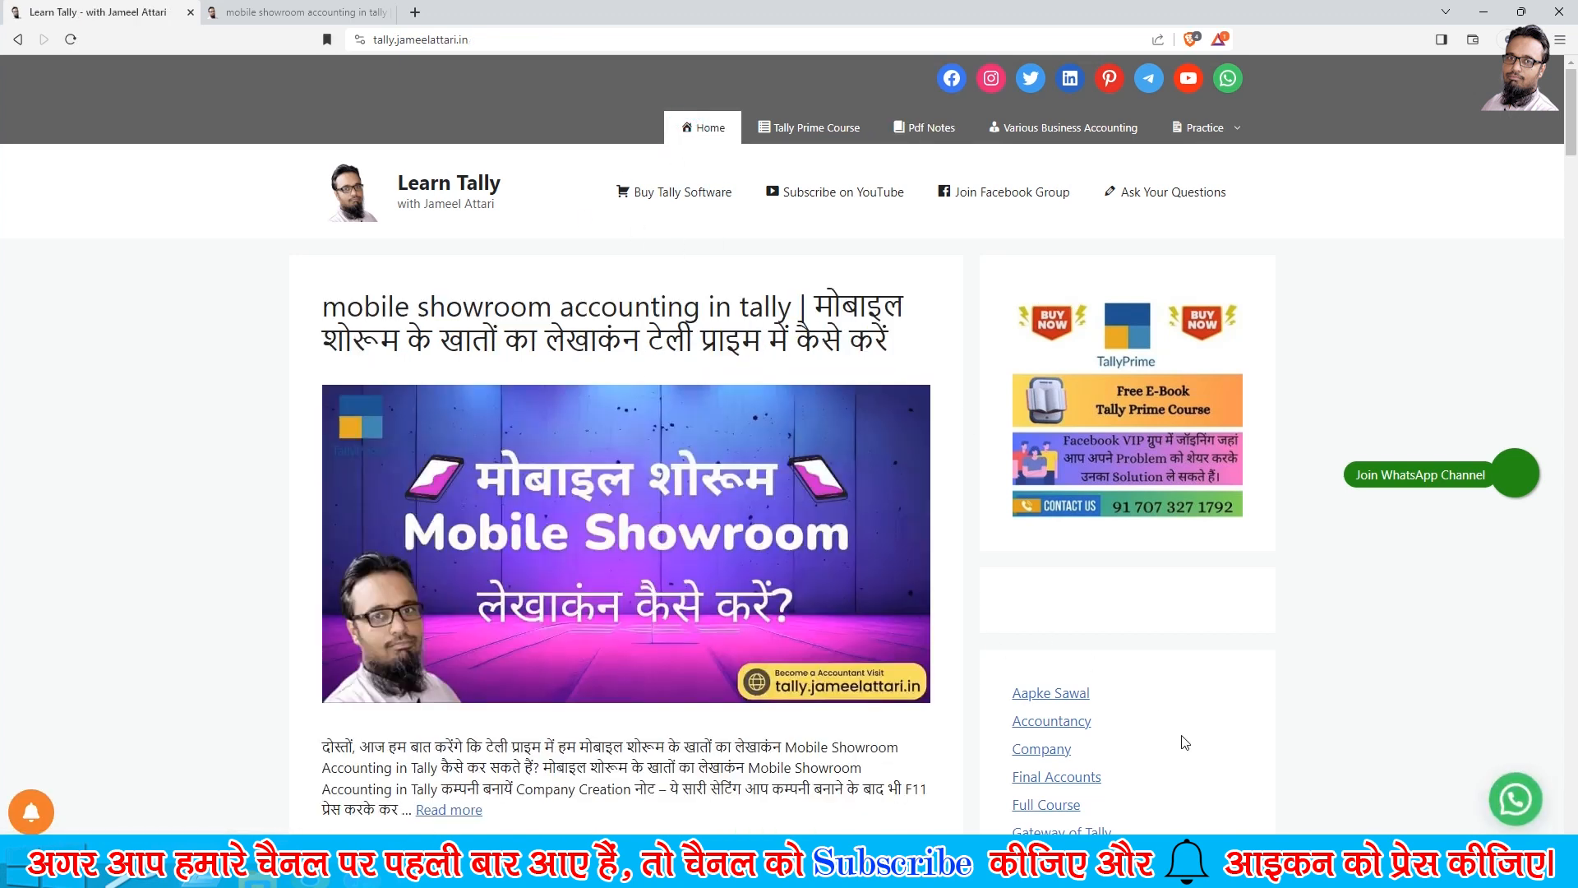